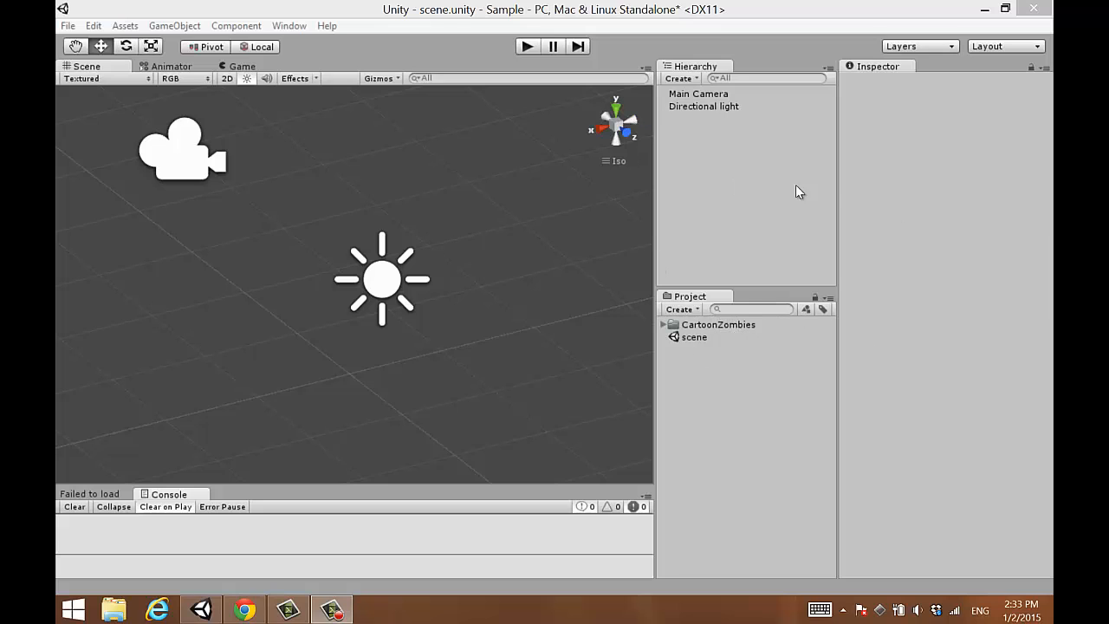
Expand the CartoonZombies folder and preview the zombieBoy_mechanim and zombieGirl_mechanim models
click(698, 340)
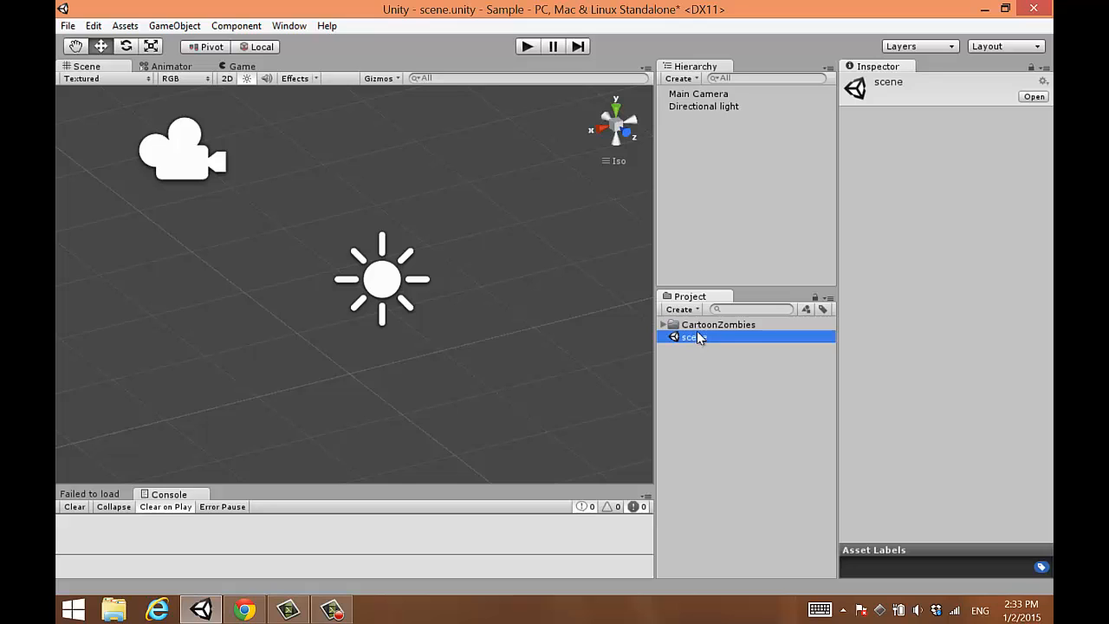
click(707, 325)
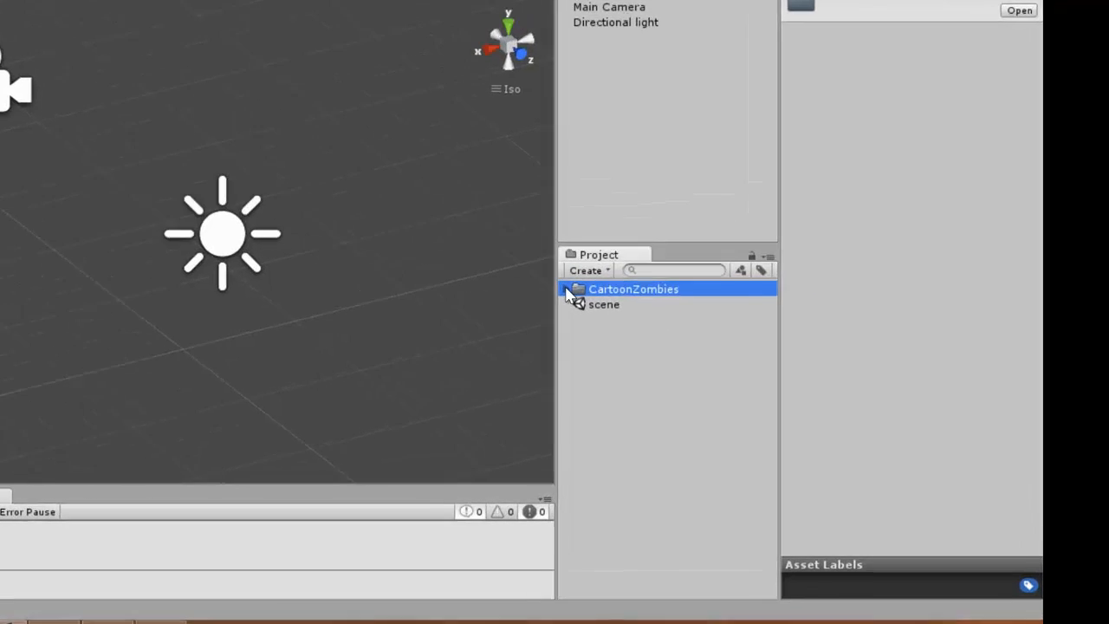
click(665, 328)
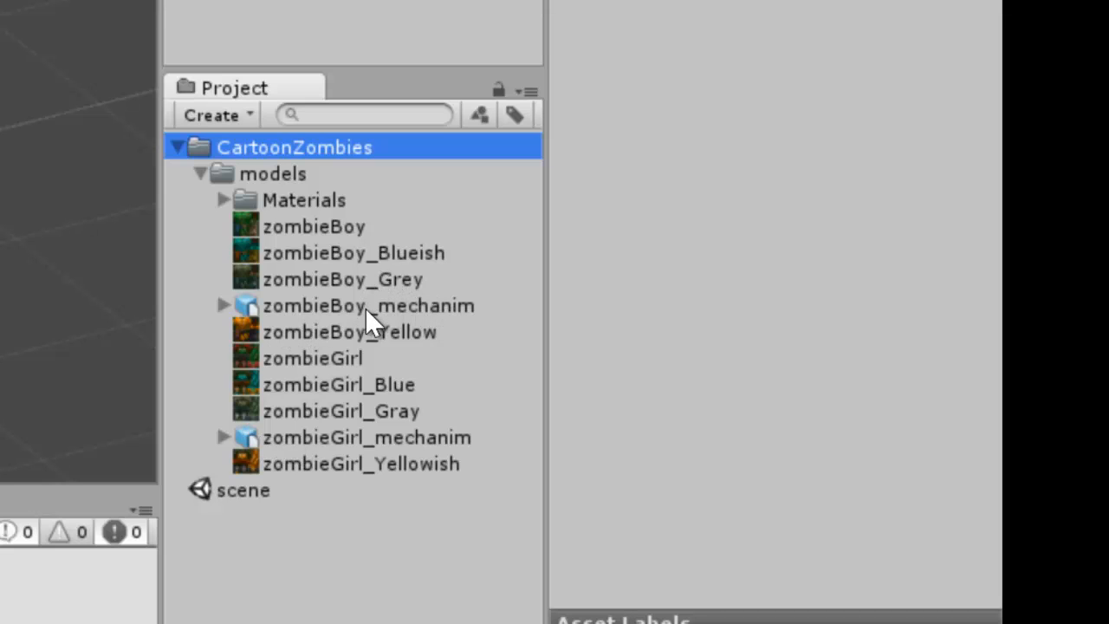
click(317, 311)
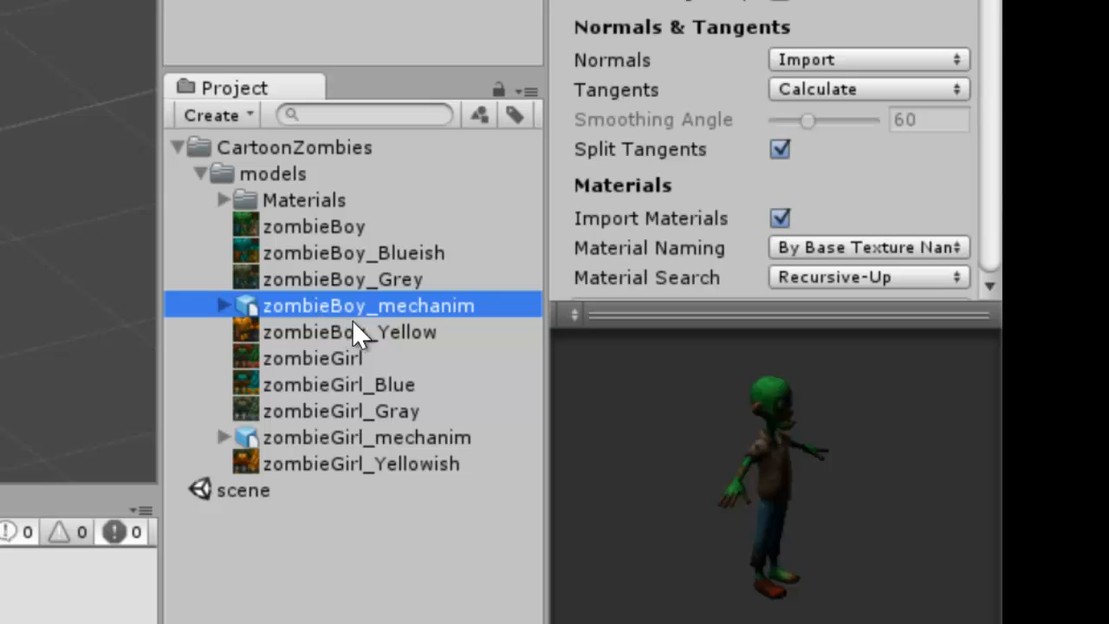
click(297, 439)
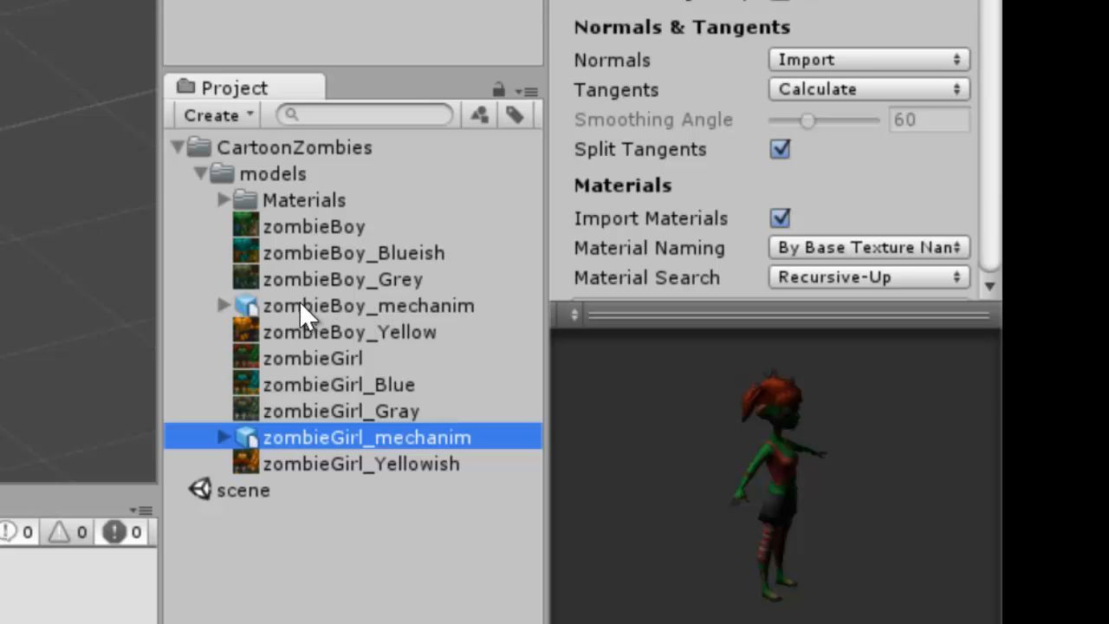
Look through the zombieBoy, zombieBoy_Blueish and zombieBoy_Grey textures in the models folder
click(200, 173)
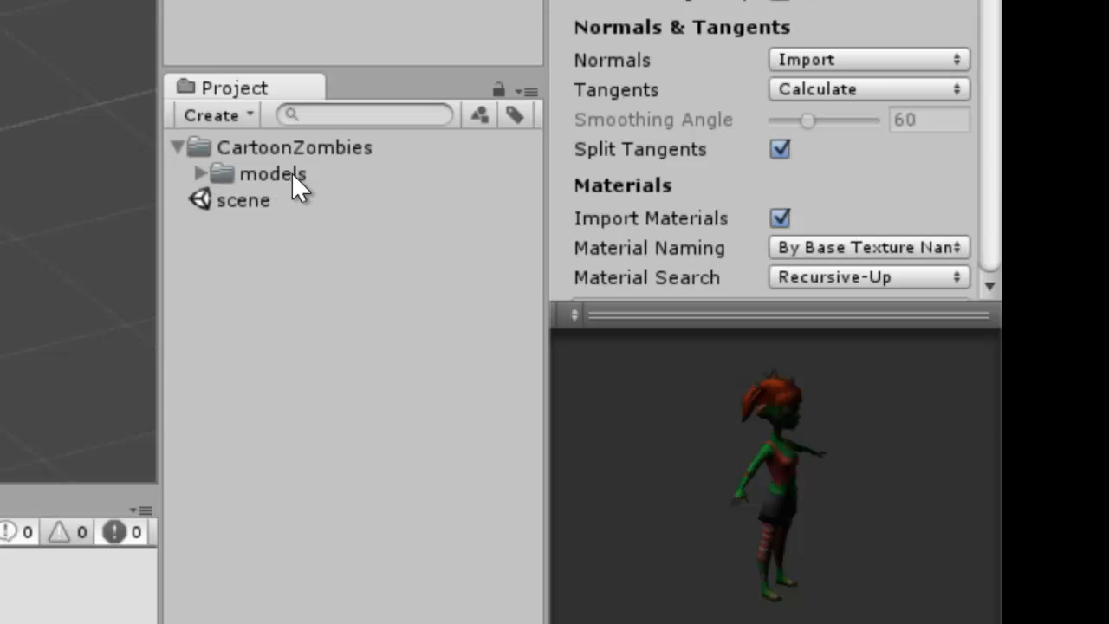
click(202, 174)
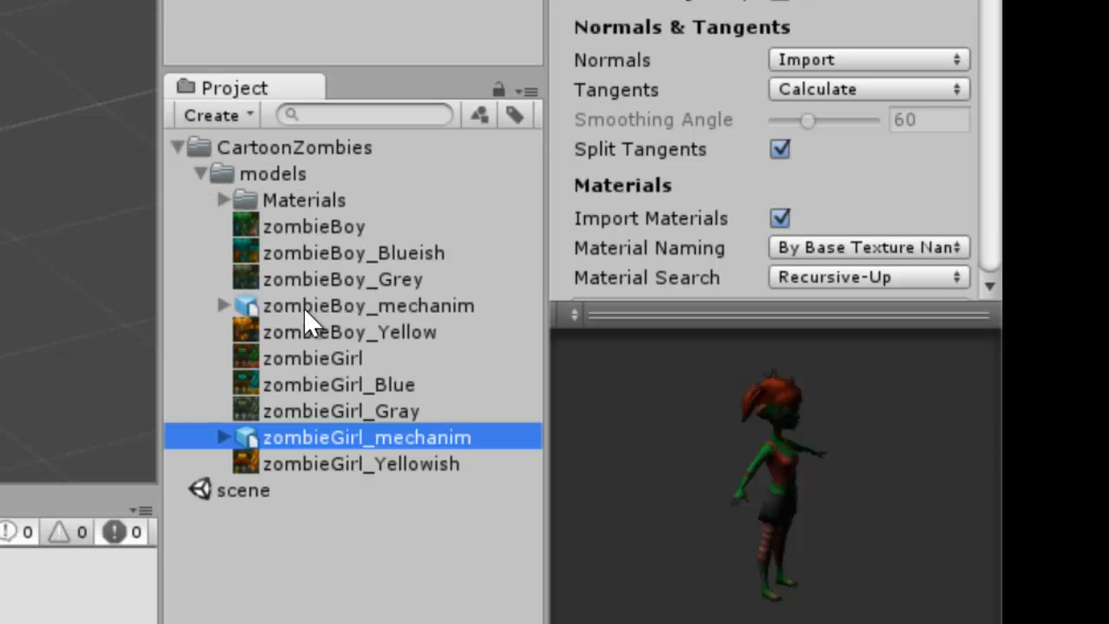
click(308, 227)
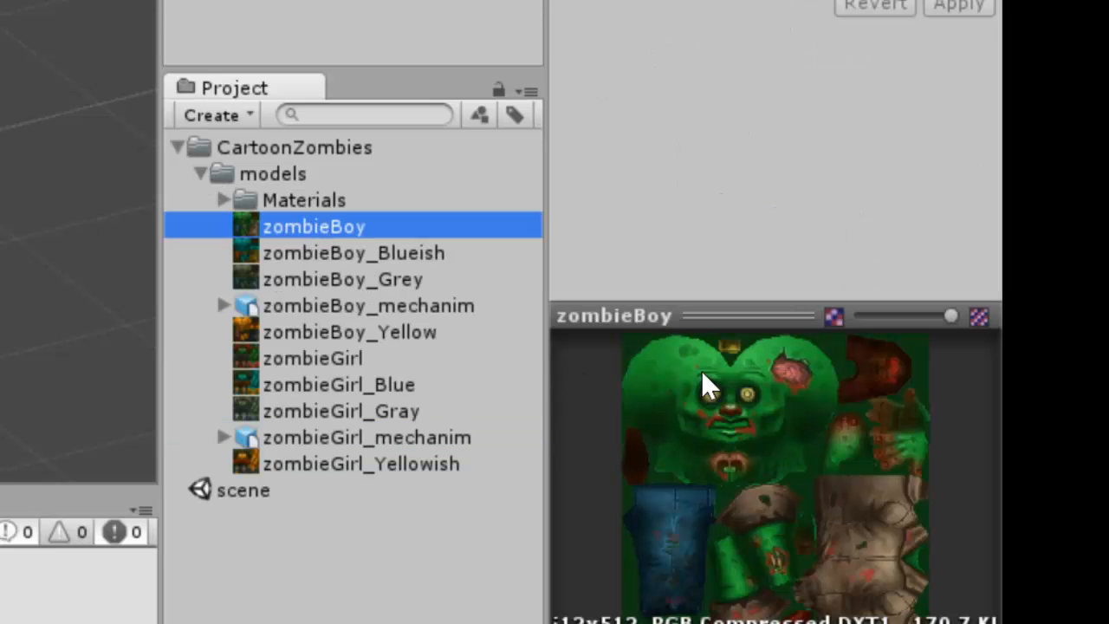
key(Down)
key(Down)
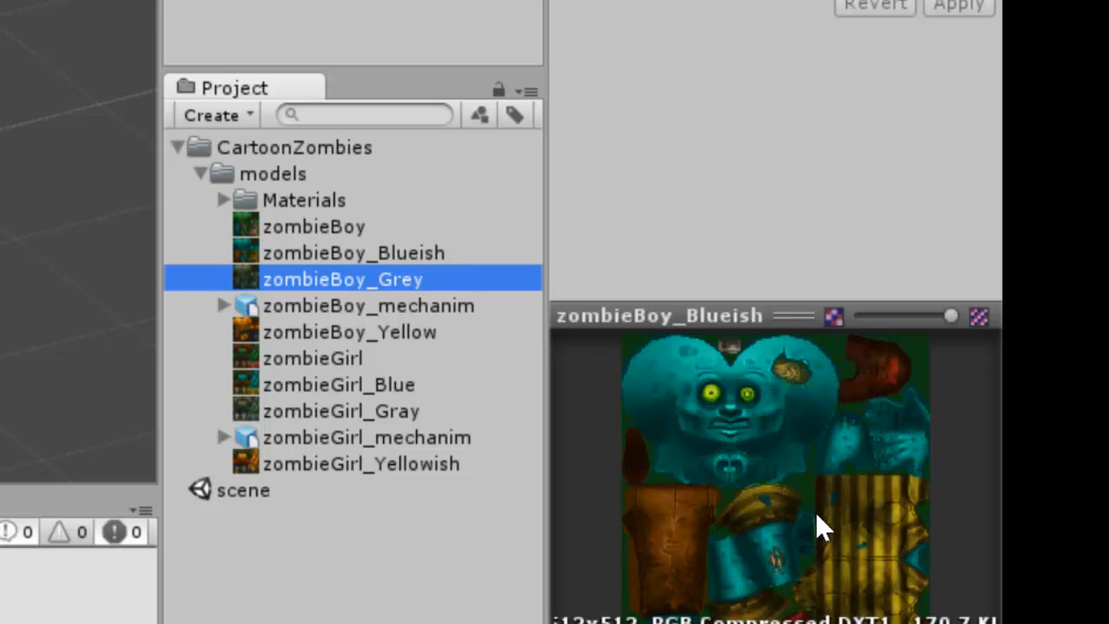
Select the zombieBoy_mechanim model and inspect it in an enlarged preview
click(424, 310)
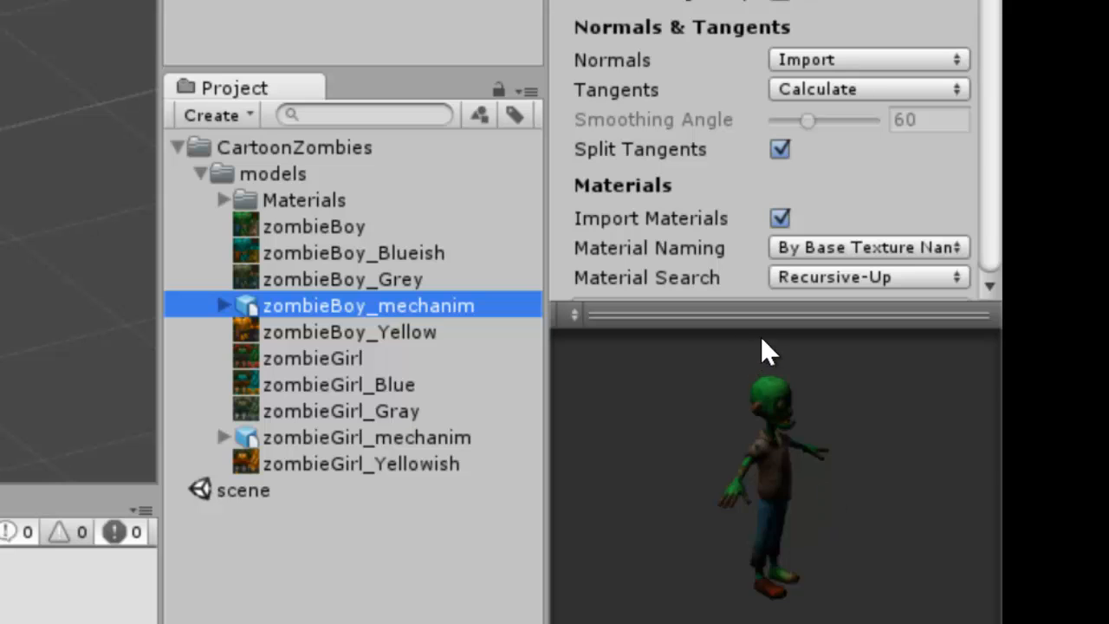
drag(768, 313, 769, 4)
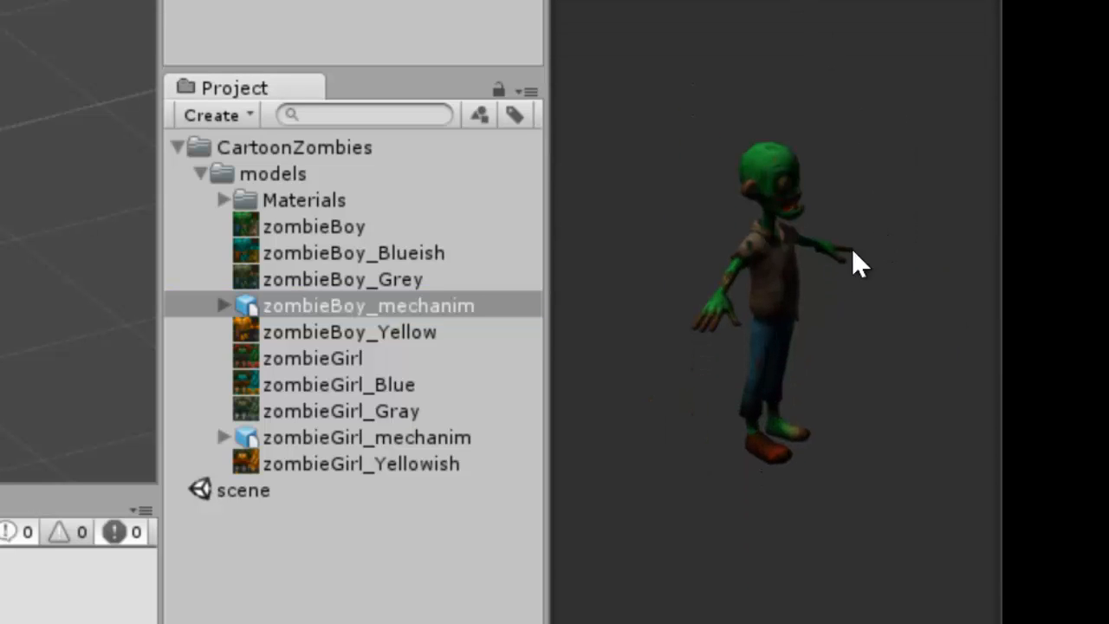
drag(857, 264, 829, 186)
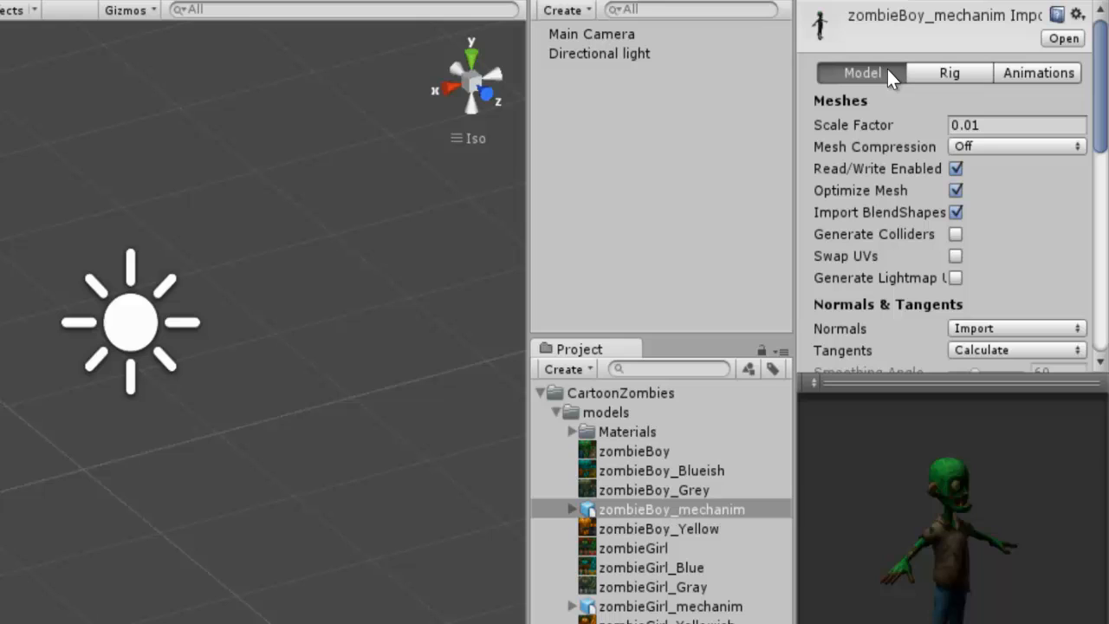
Review the model and rig import settings of zombieBoy_mechanim
scroll(917, 208, down, 5)
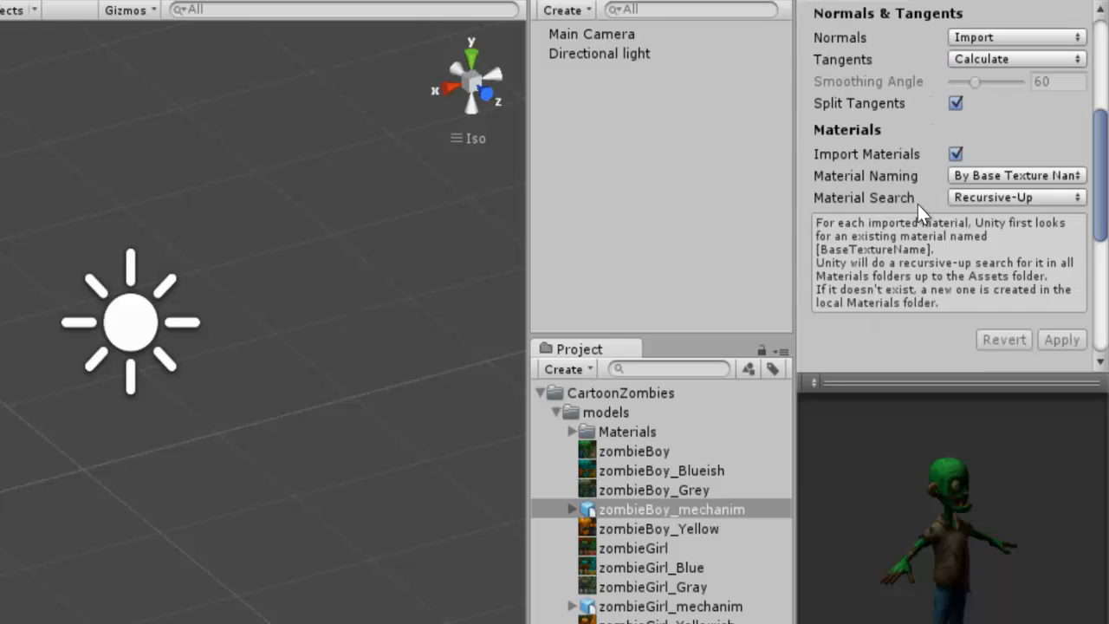
scroll(917, 208, up, 4)
scroll(916, 212, up, 2)
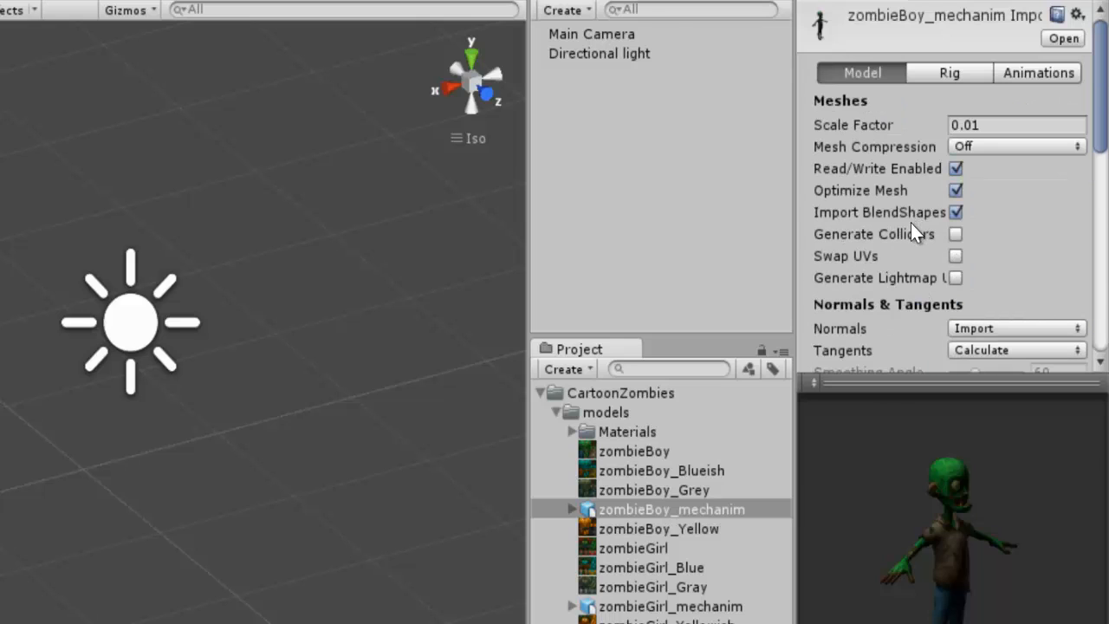
click(954, 75)
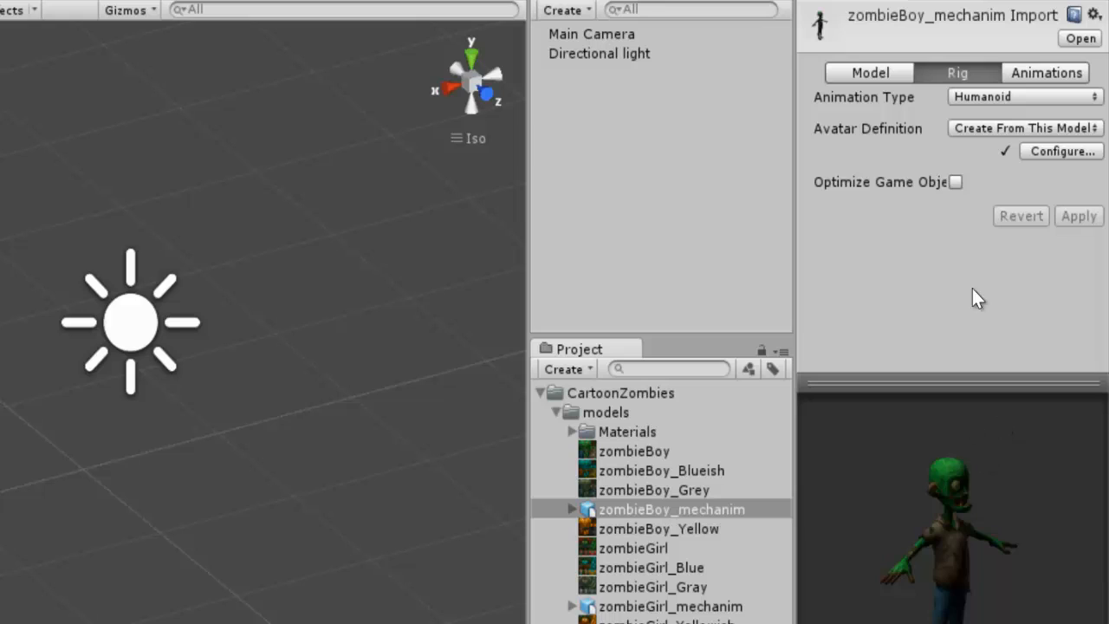
Show the animation import settings of zombieBoy_mechanim and look through the full list of clips
click(1060, 72)
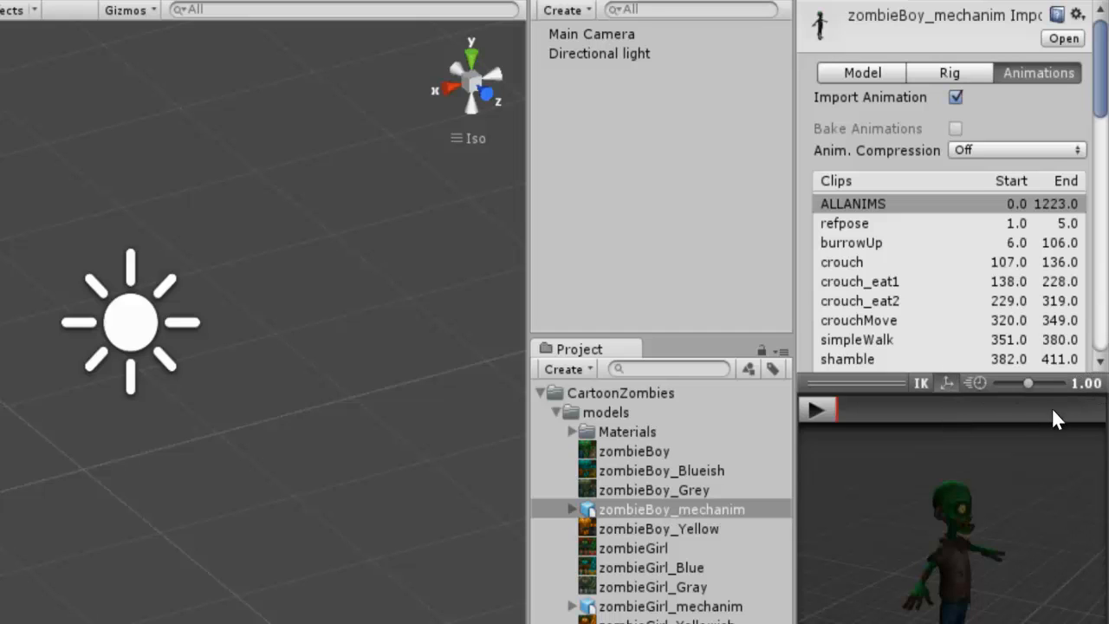
drag(866, 391, 854, 611)
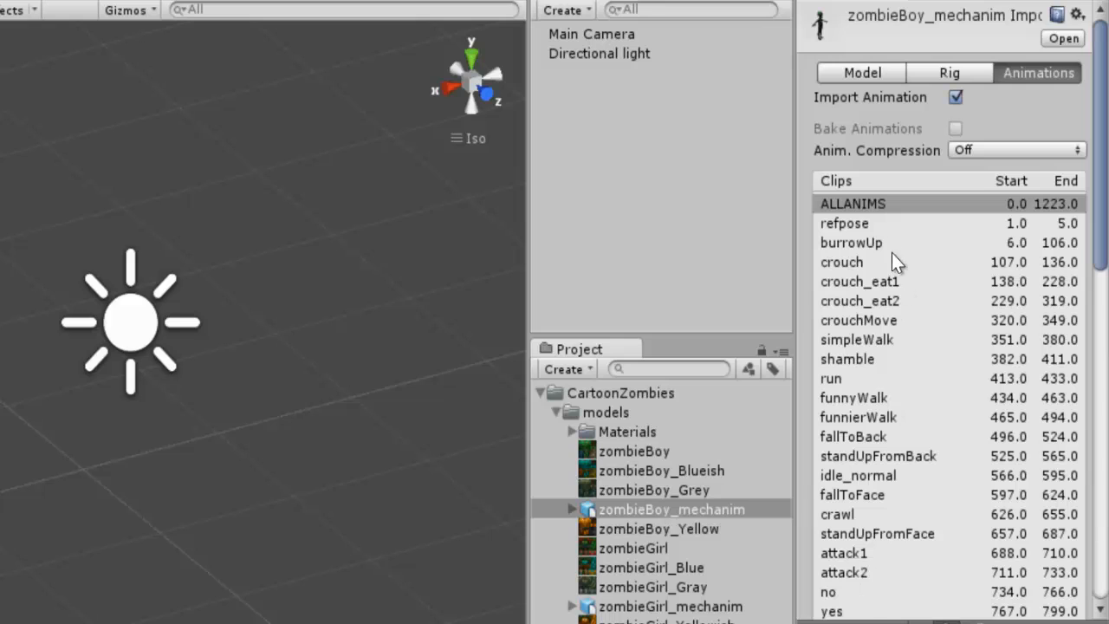
scroll(886, 208, down, 5)
scroll(889, 208, up, 5)
Enlarge the animation preview, check the refpose and burrowUp clips, and play the crouch clip until it has been viewed
drag(896, 594, 880, 231)
click(873, 224)
click(867, 249)
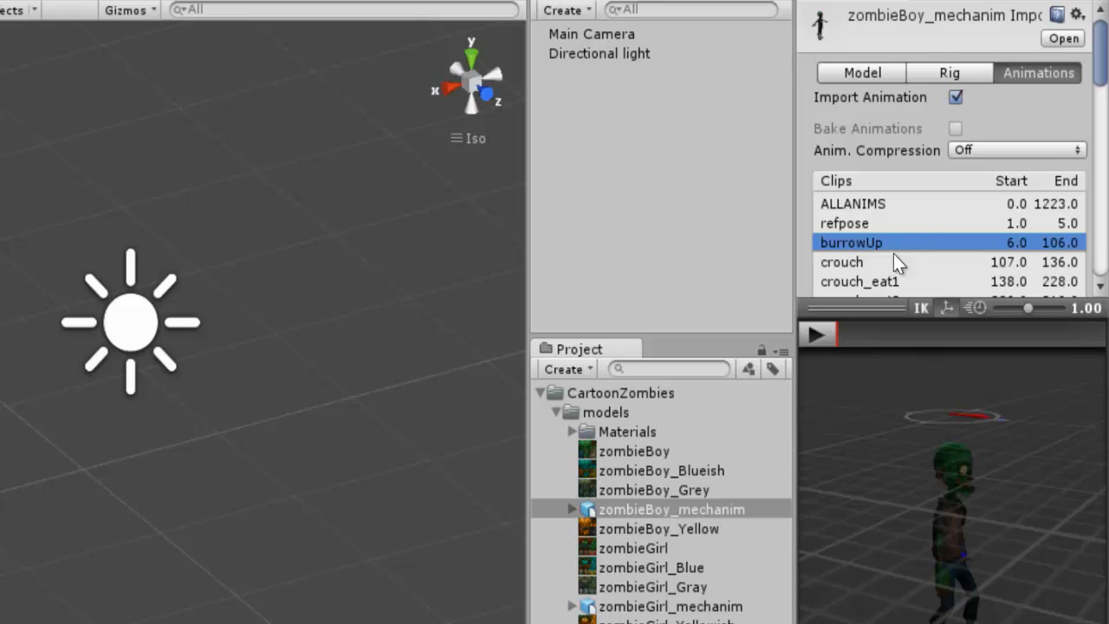
click(850, 261)
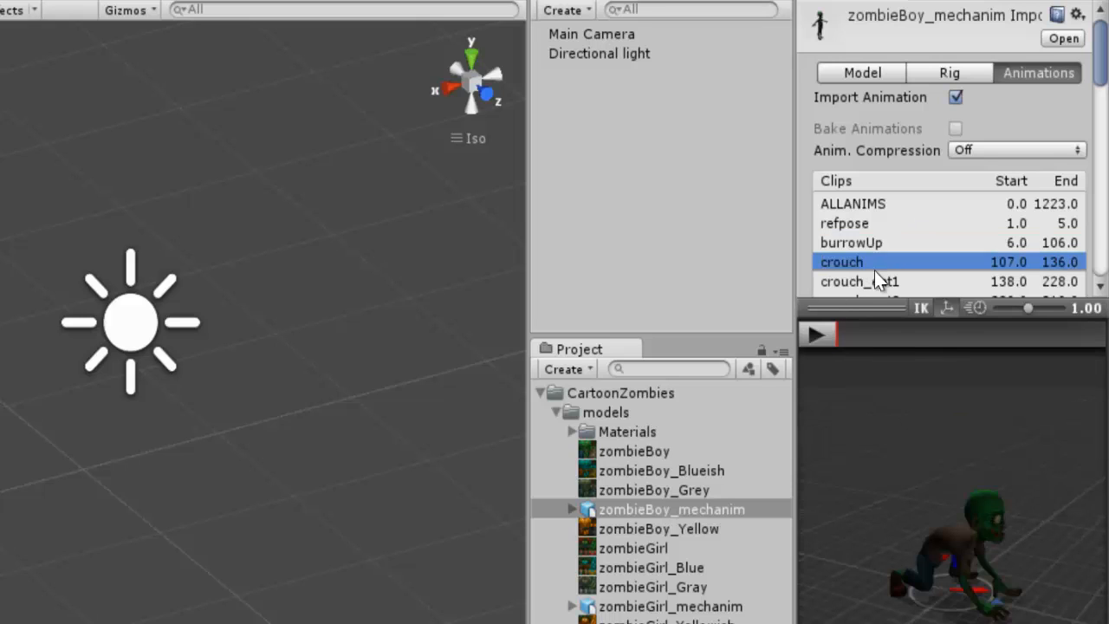
click(816, 333)
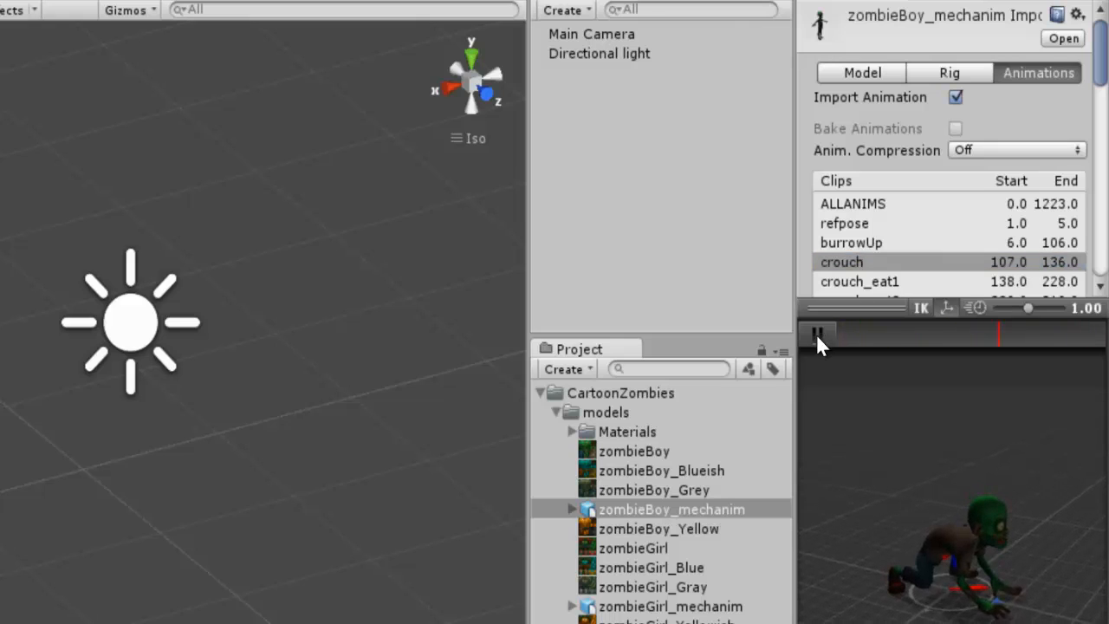
click(815, 333)
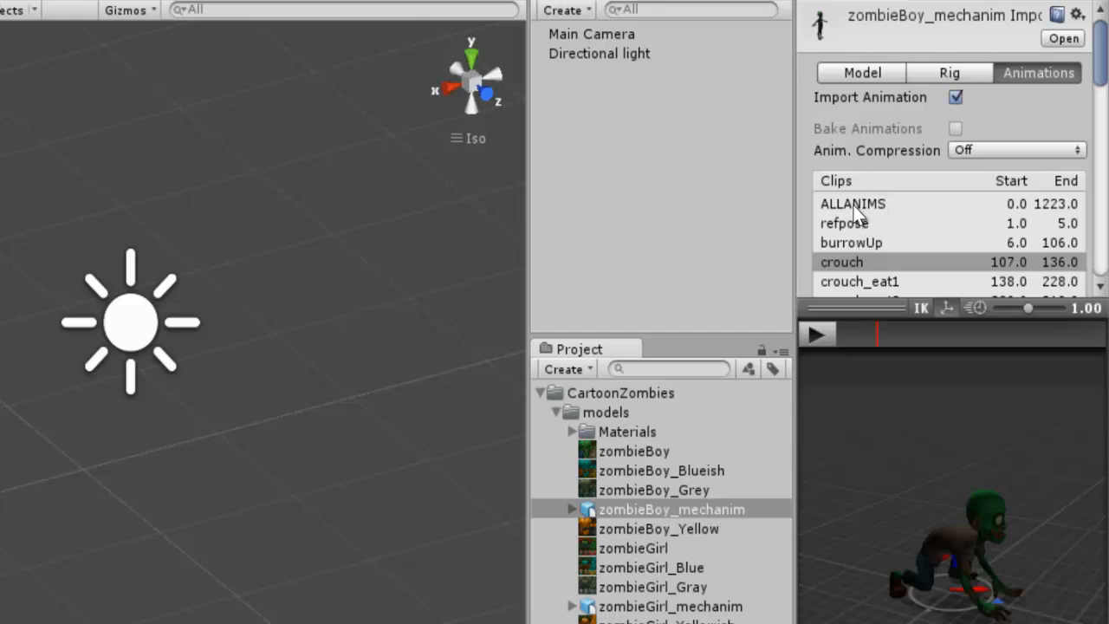
Select the ALLANIMS clip, play its preview to watch the combined animations, and pause it
click(884, 204)
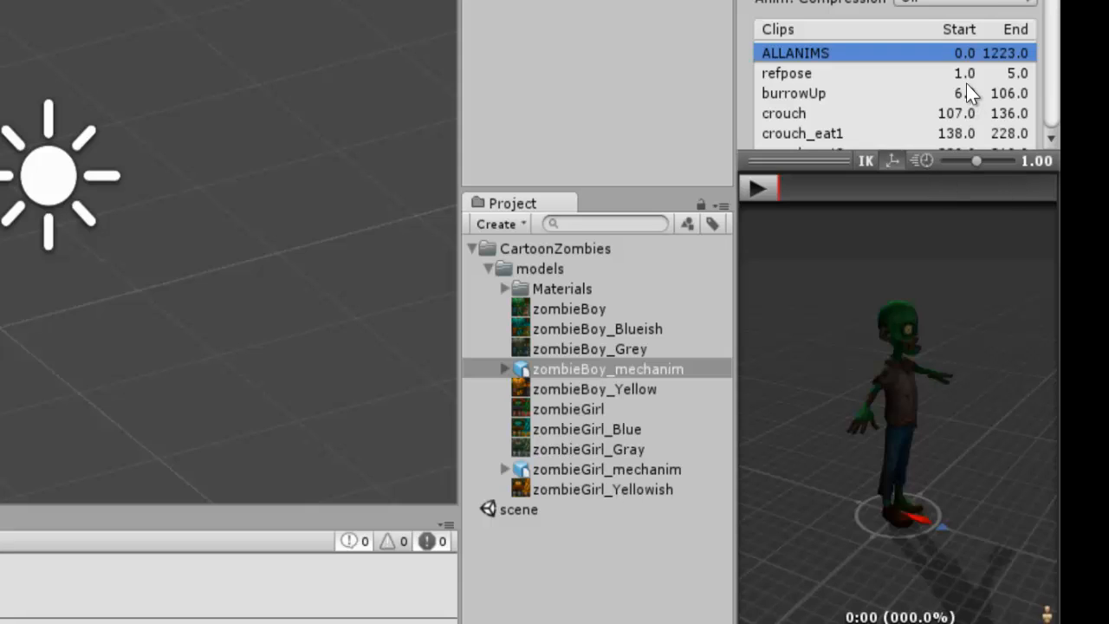
scroll(968, 86, down, 3)
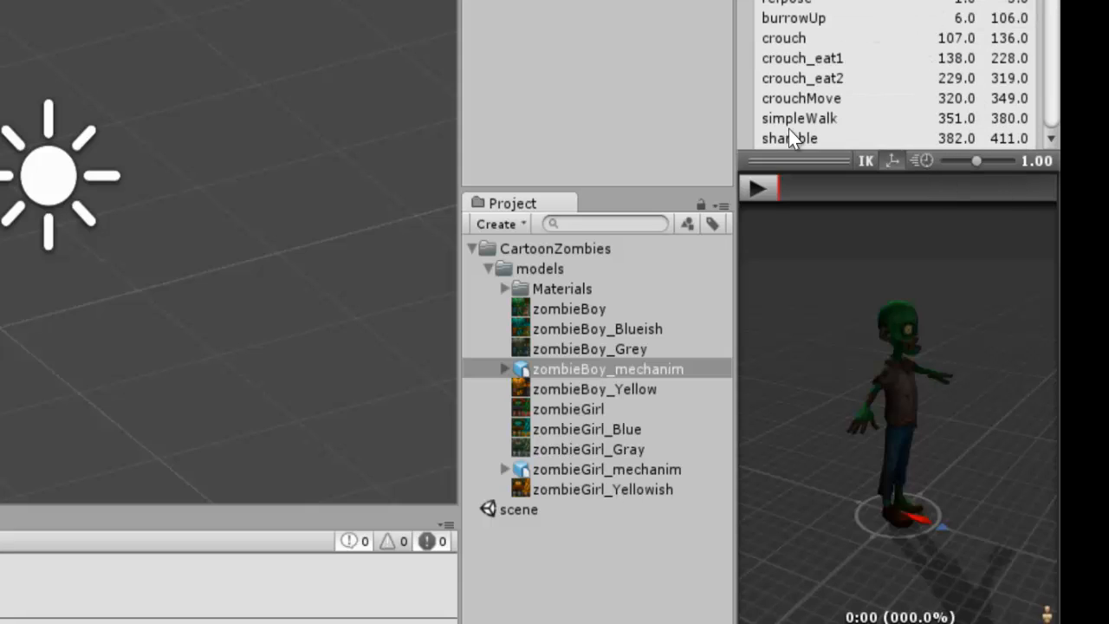
click(765, 187)
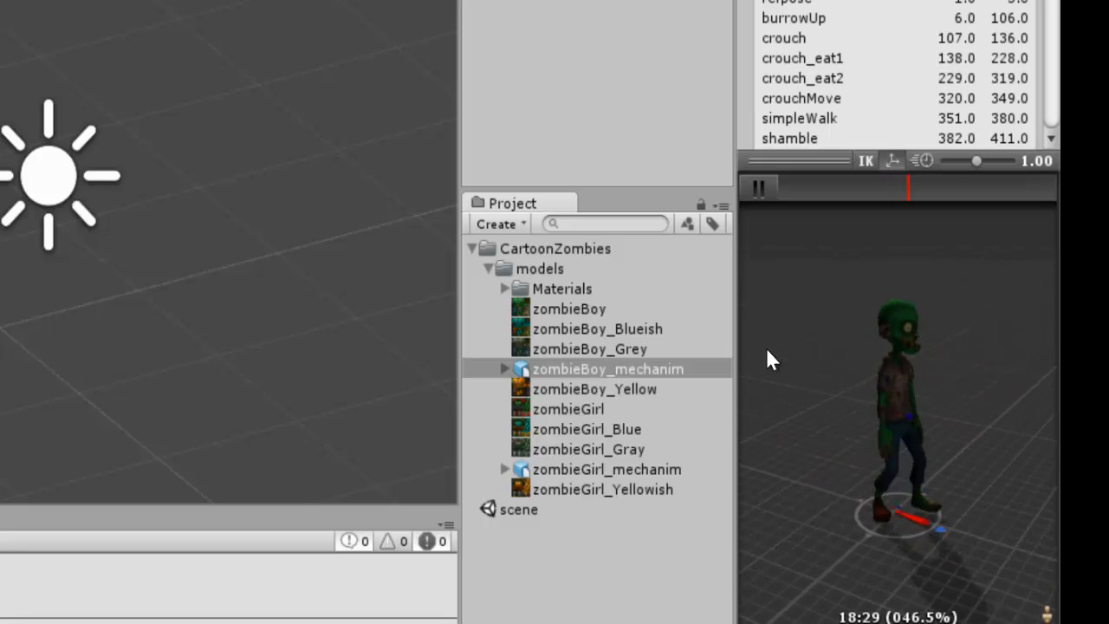
click(757, 188)
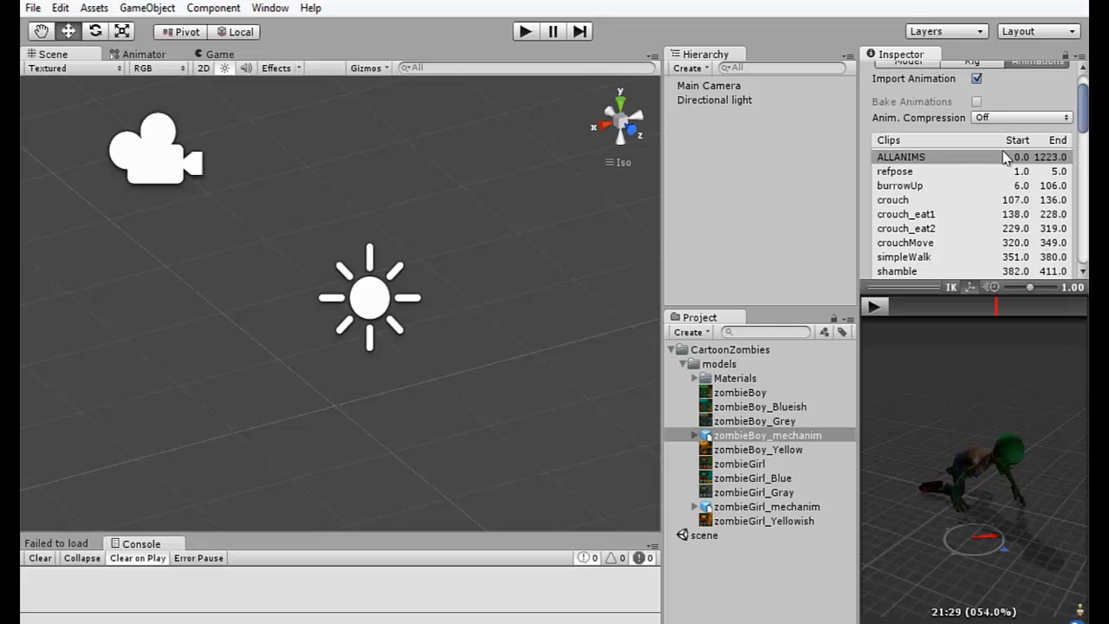
Select the refpose clip and examine the names and frame ranges of the separate animation clips
click(900, 175)
scroll(907, 197, down, 3)
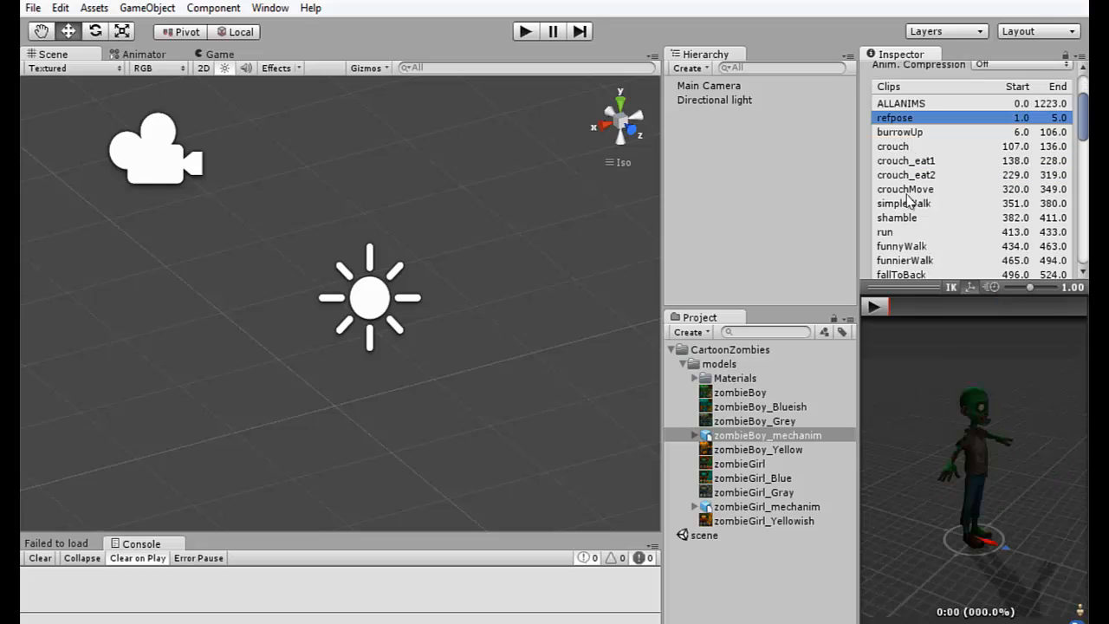
scroll(908, 199, down, 3)
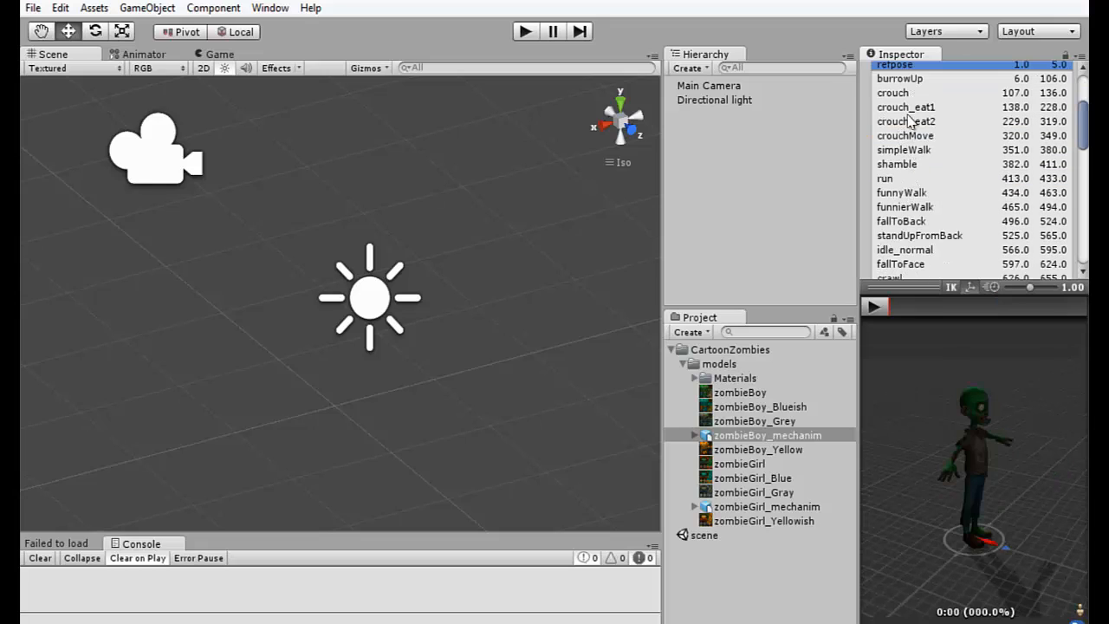
scroll(905, 185, down, 2)
scroll(901, 185, up, 5)
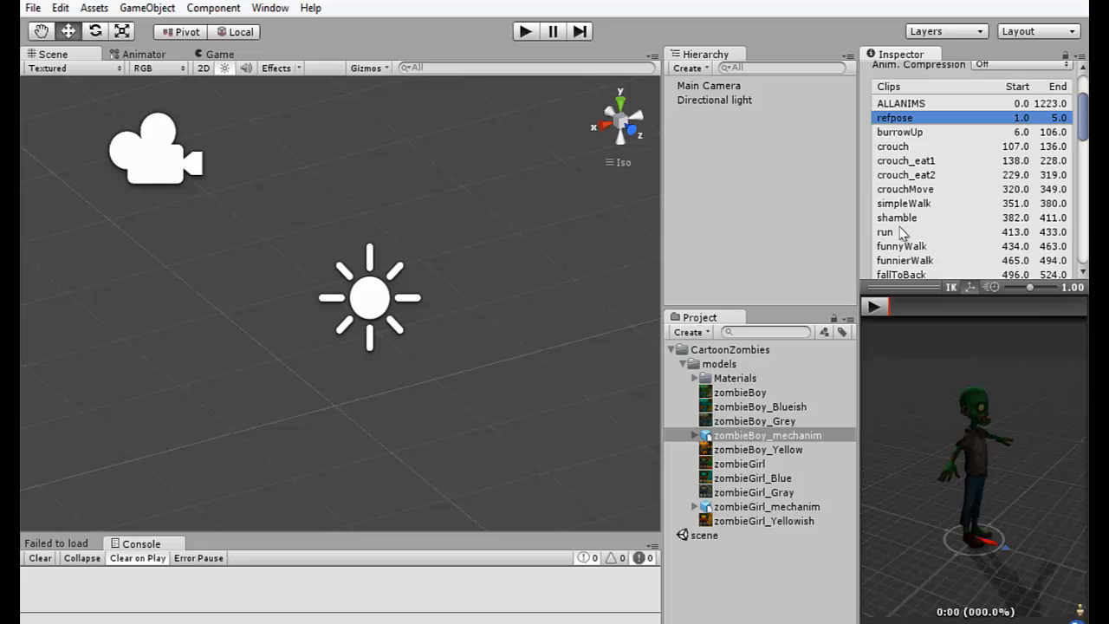
Play and pause the preview of the run clip, and look over the clips around it
click(885, 232)
click(871, 308)
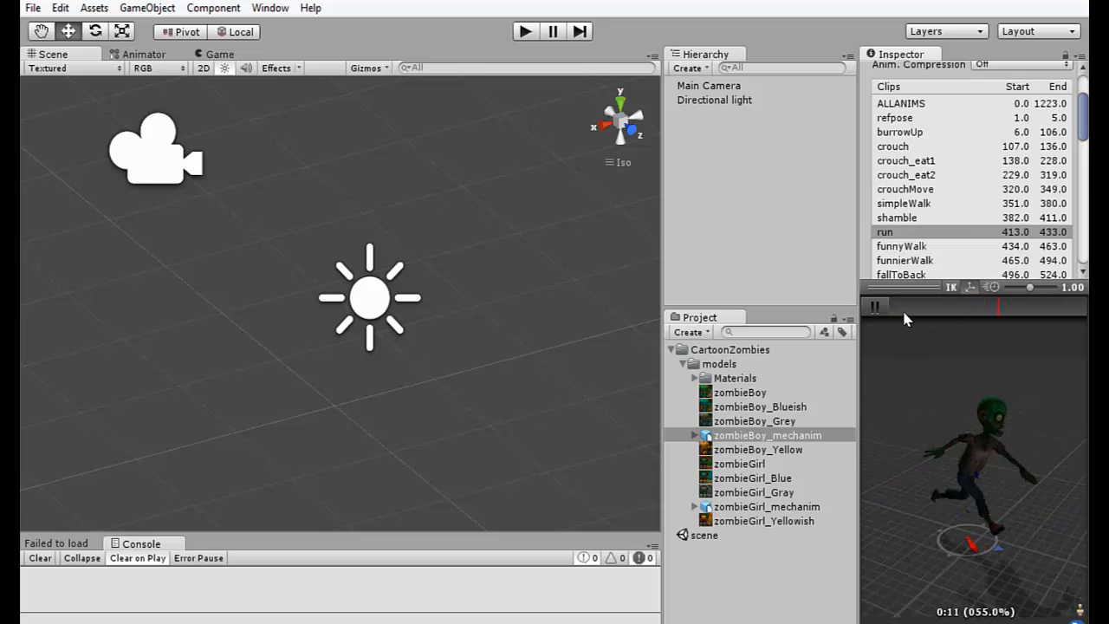
click(875, 305)
scroll(962, 218, down, 3)
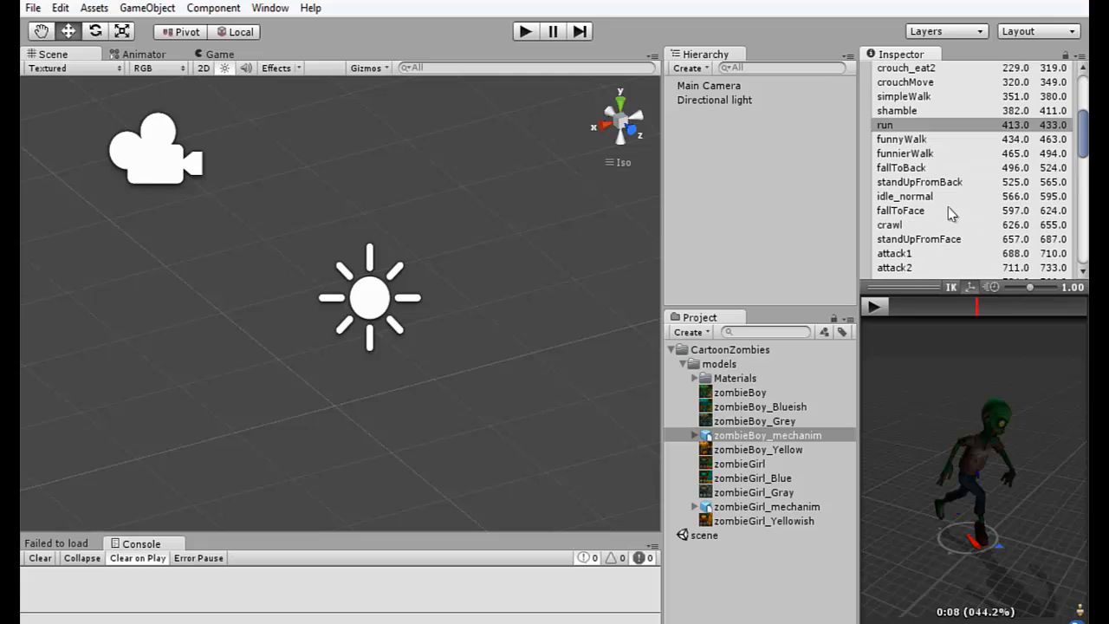
scroll(938, 215, up, 6)
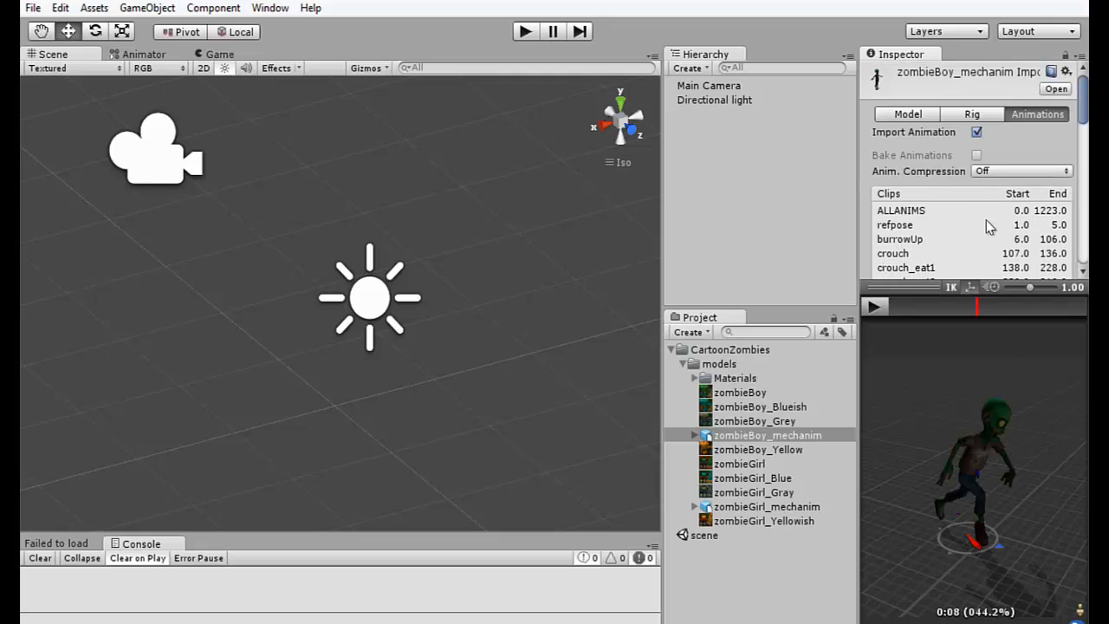
Shrink the preview to show more clips, select ALLANIMS and review the complete clip list
drag(938, 286, 916, 481)
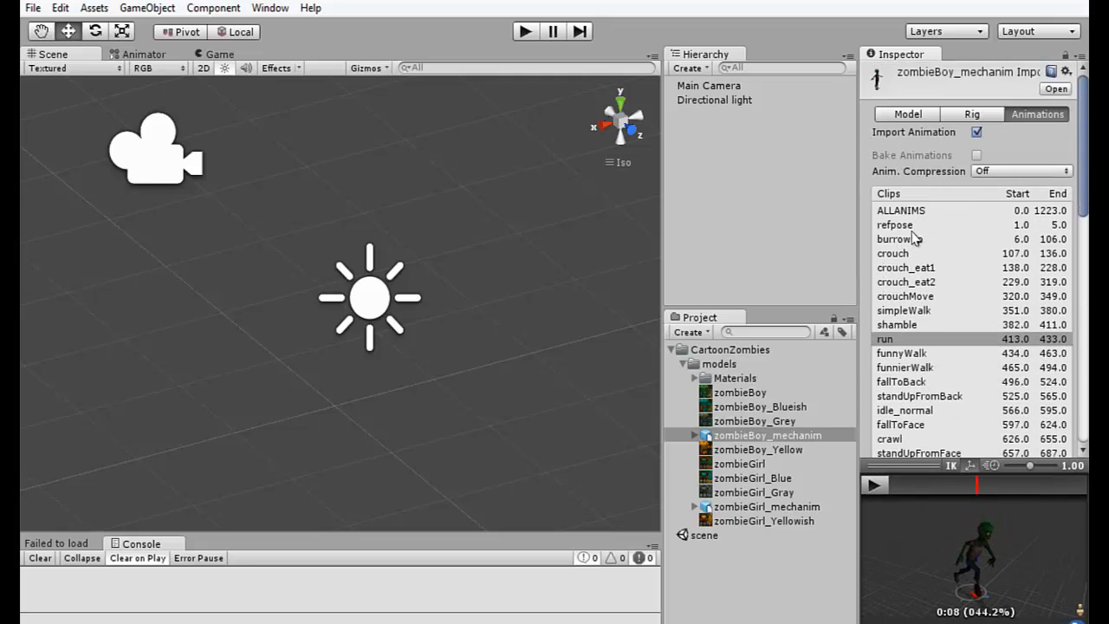
click(915, 210)
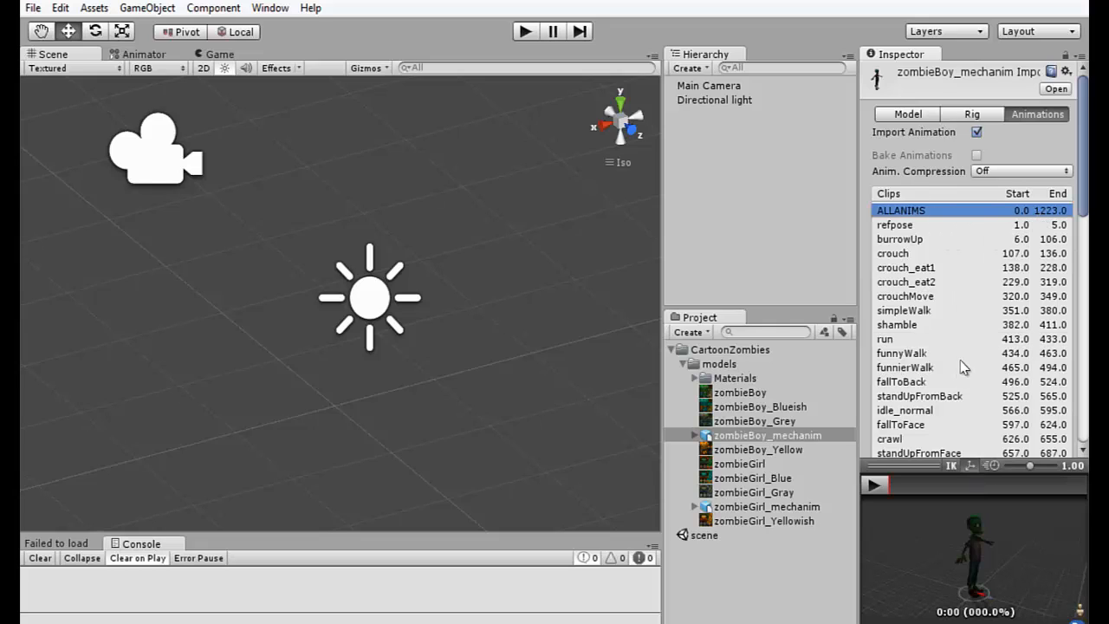
scroll(960, 234, down, 10)
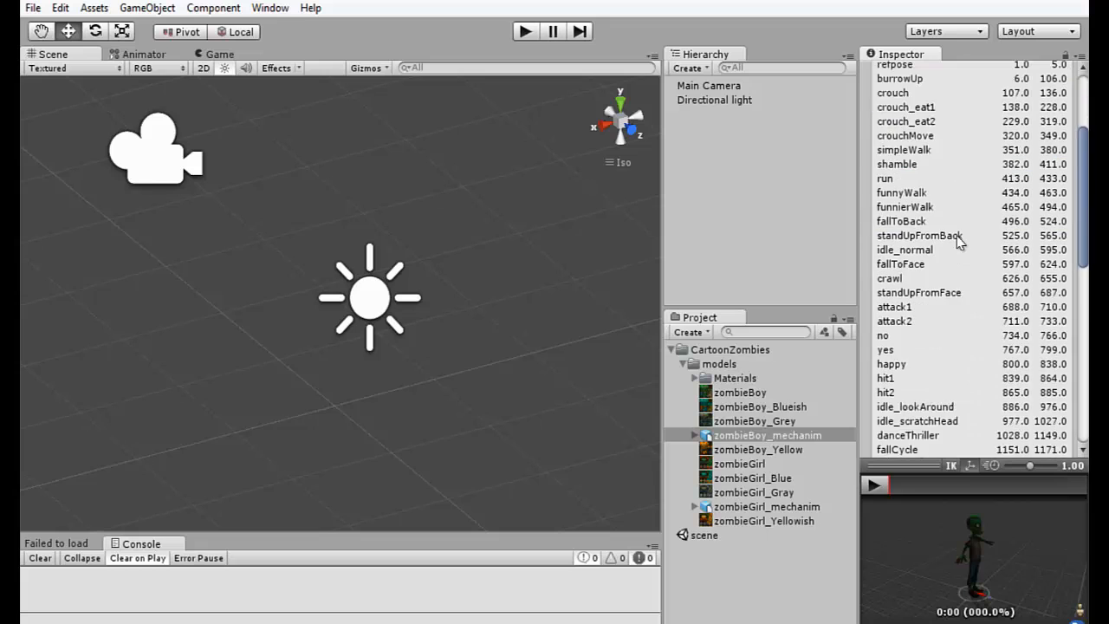
scroll(960, 242, up, 10)
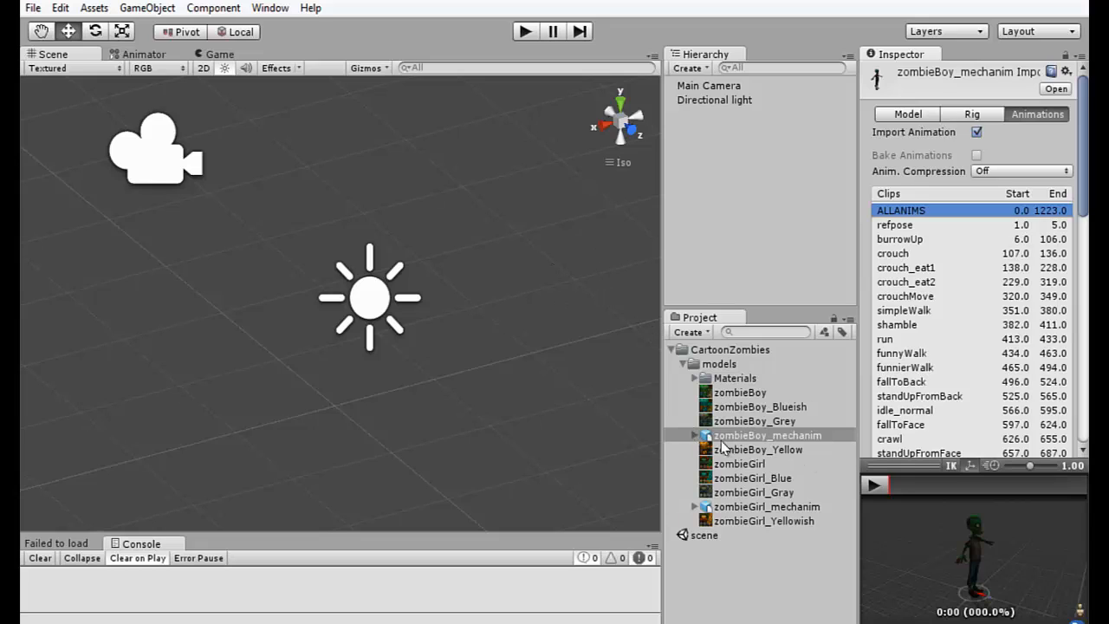
Add the zombieBoy_mechanim model to the scene and select the placed zombie
drag(735, 440, 786, 197)
drag(730, 137, 732, 153)
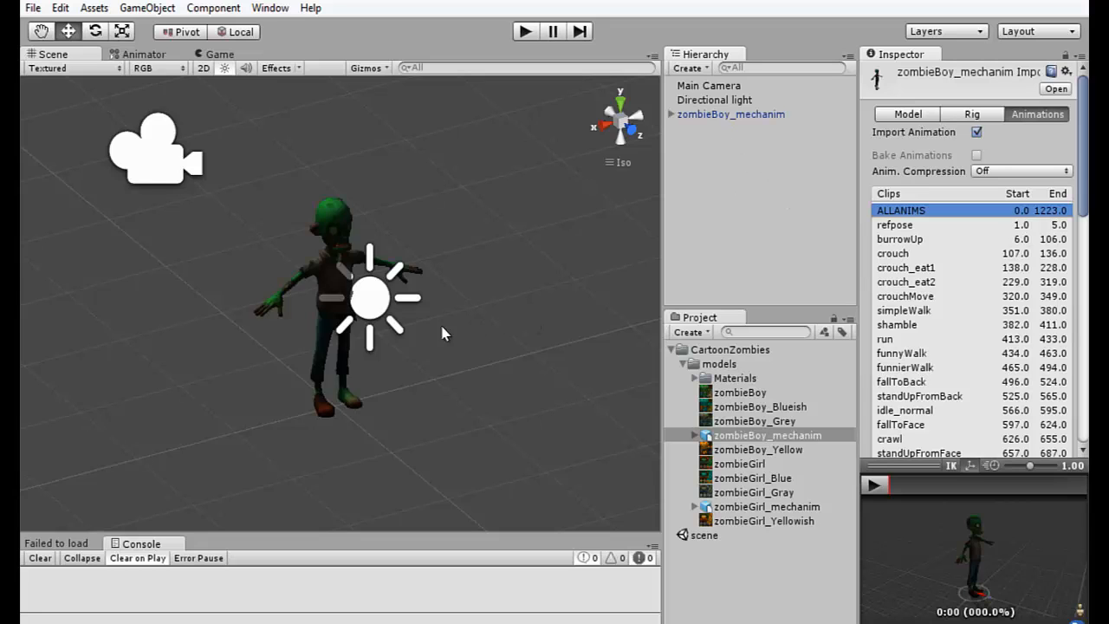
alt+drag(441, 391, 459, 357)
click(327, 272)
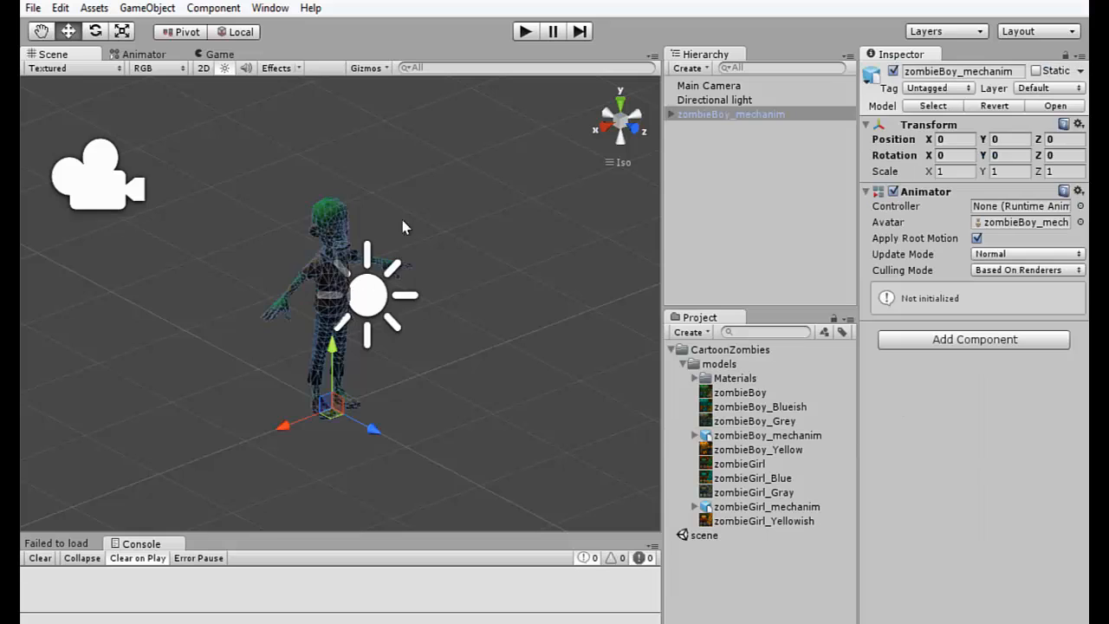
Select the Main Camera and check how the zombie appears in the Game view
click(690, 87)
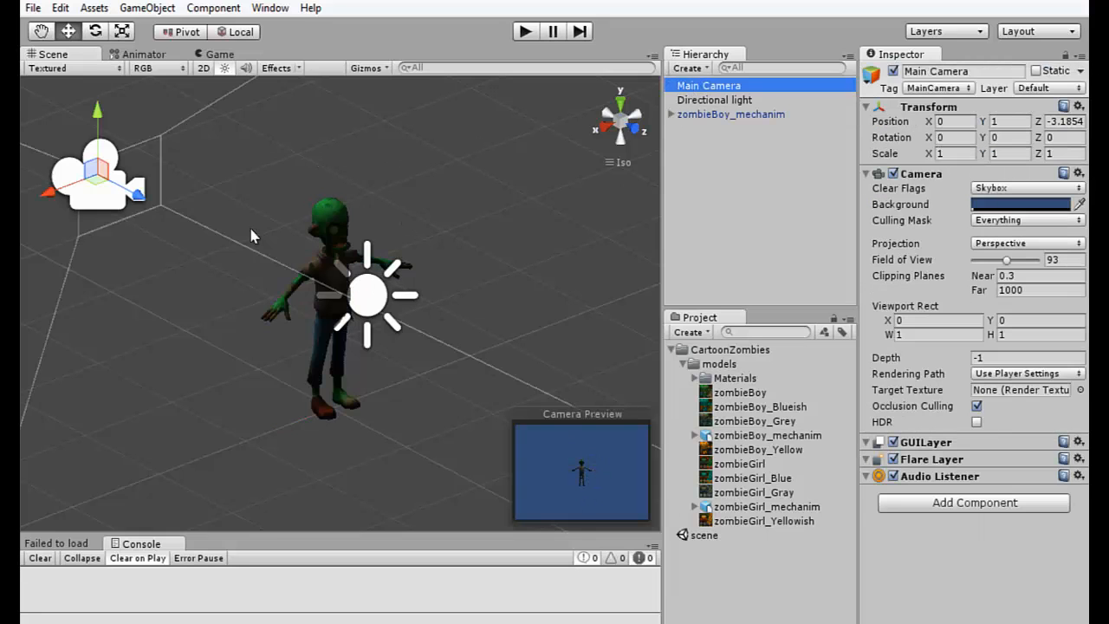
click(208, 56)
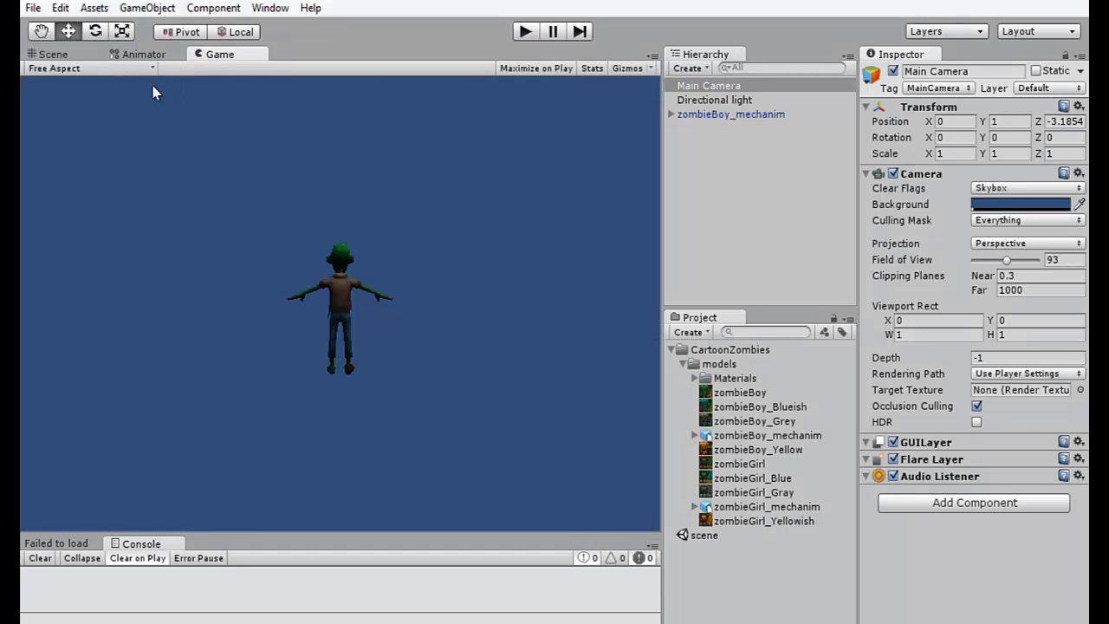
click(64, 52)
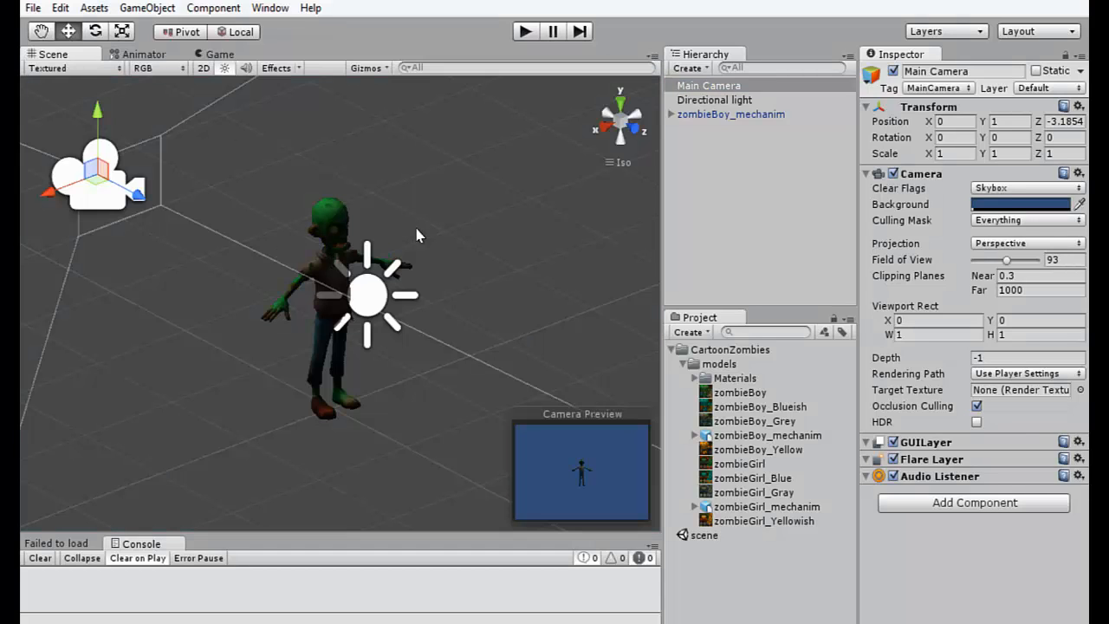
Set the zombie's Y rotation to 180 and check its facing in the Game view
click(741, 114)
click(1009, 155)
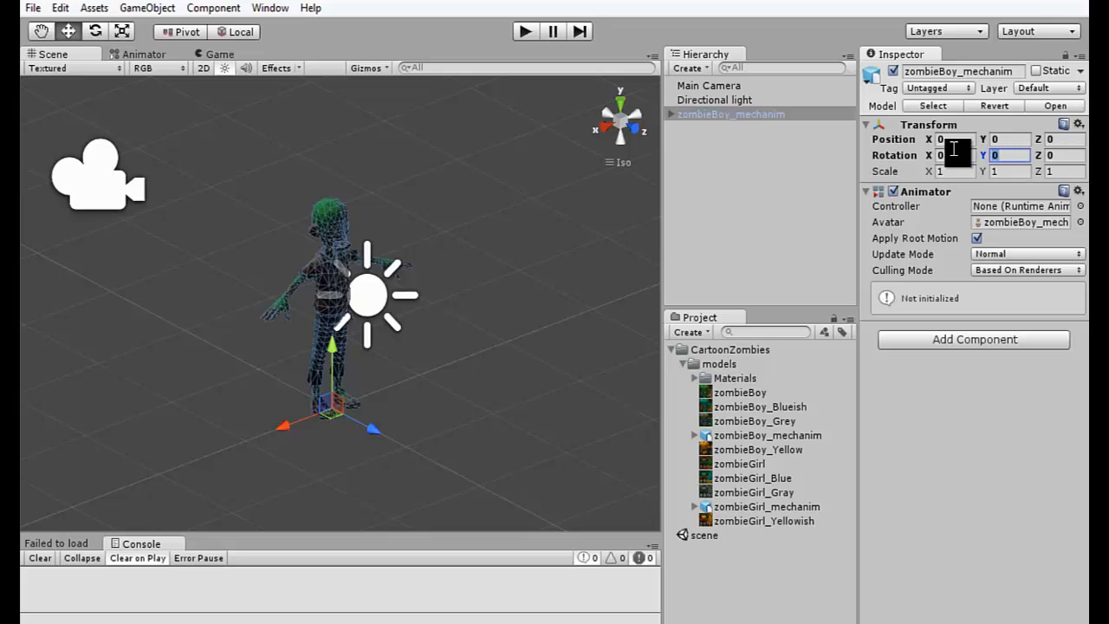
text(180)
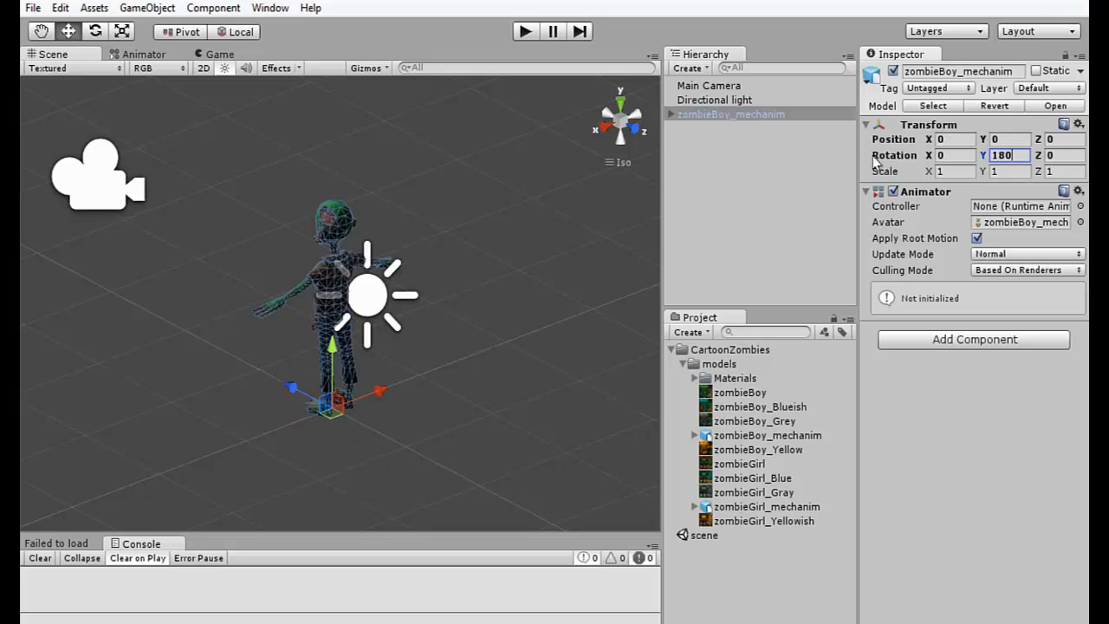
click(227, 57)
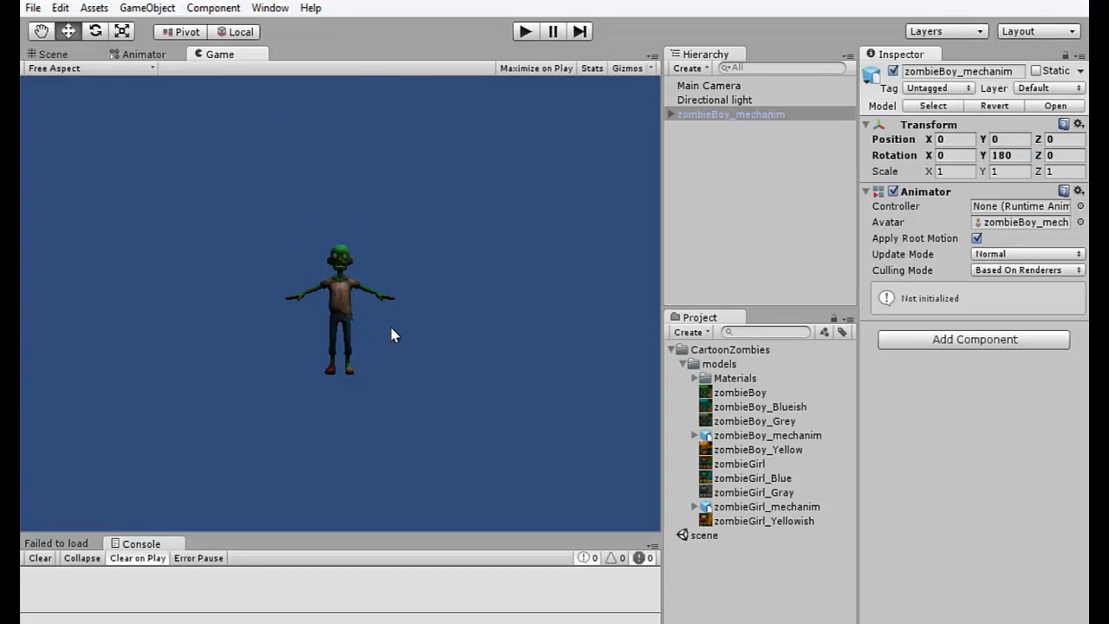
click(53, 55)
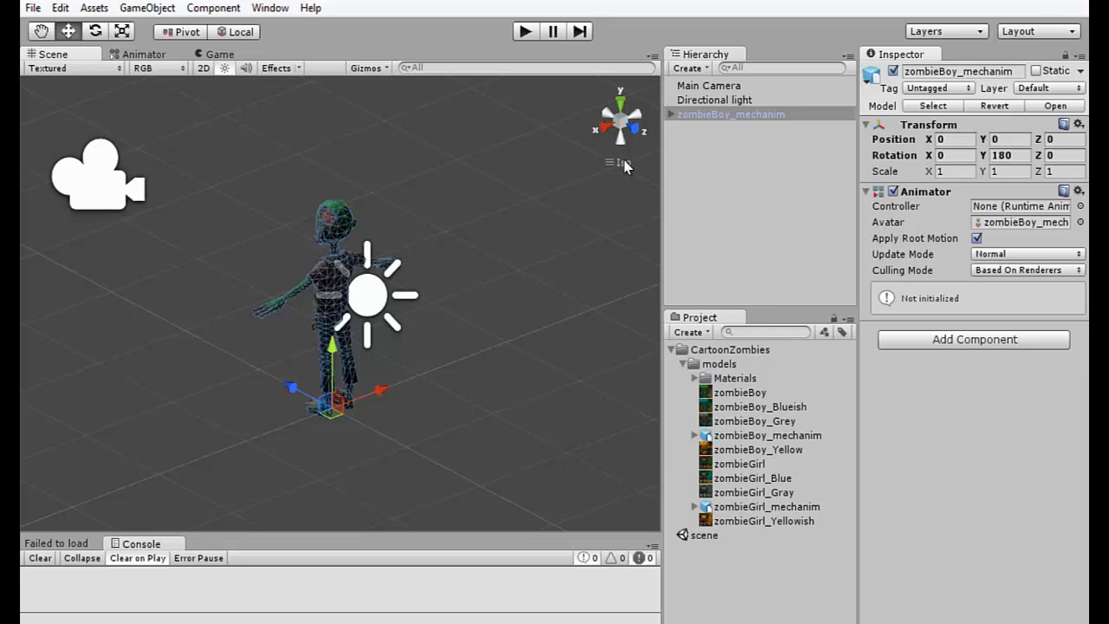
Review the zombie's Animator component options and the animation components available to add
alt+drag(416, 378, 308, 338)
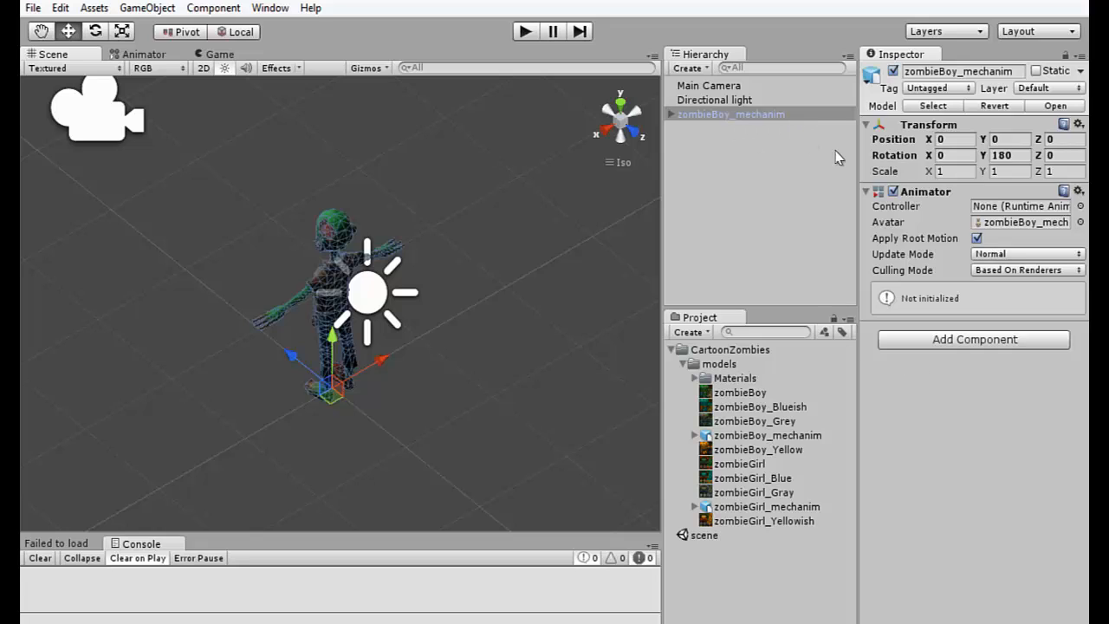
click(1078, 191)
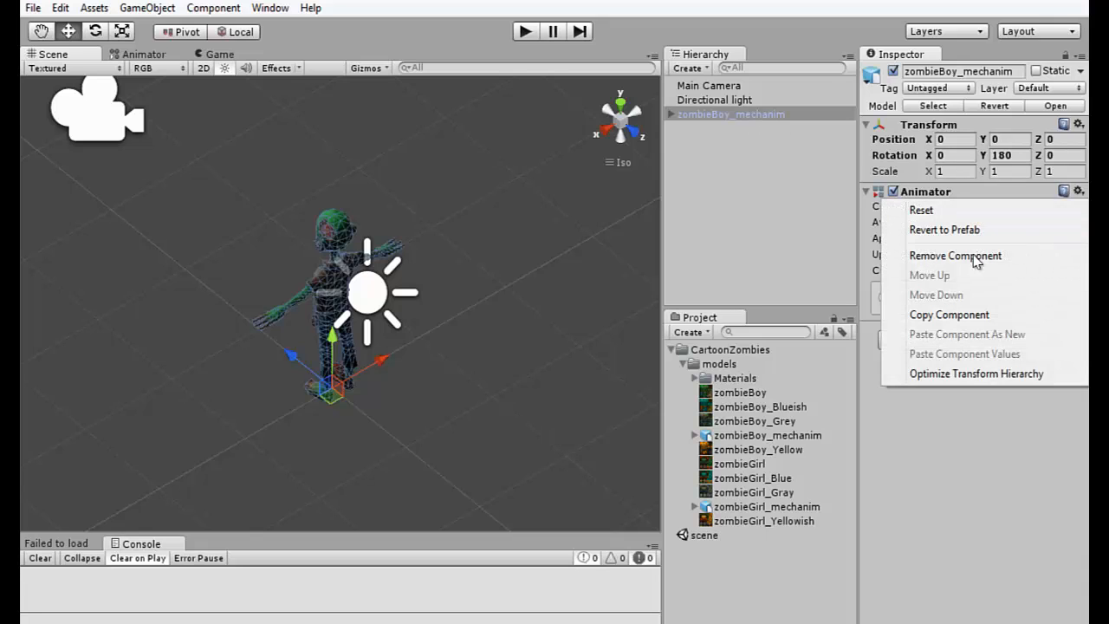
click(906, 446)
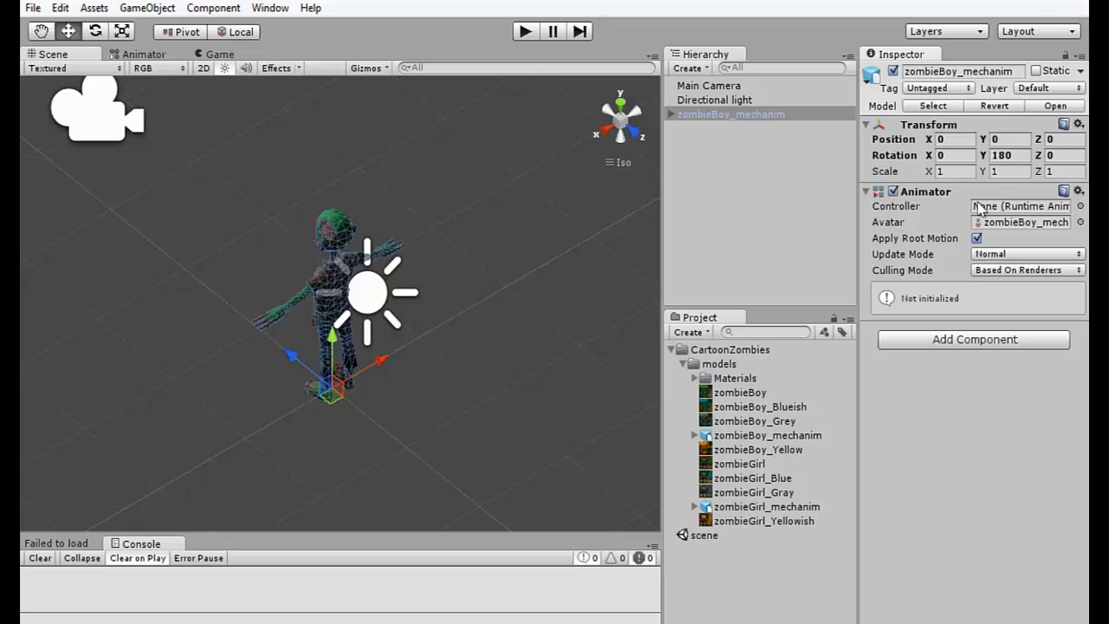
click(977, 344)
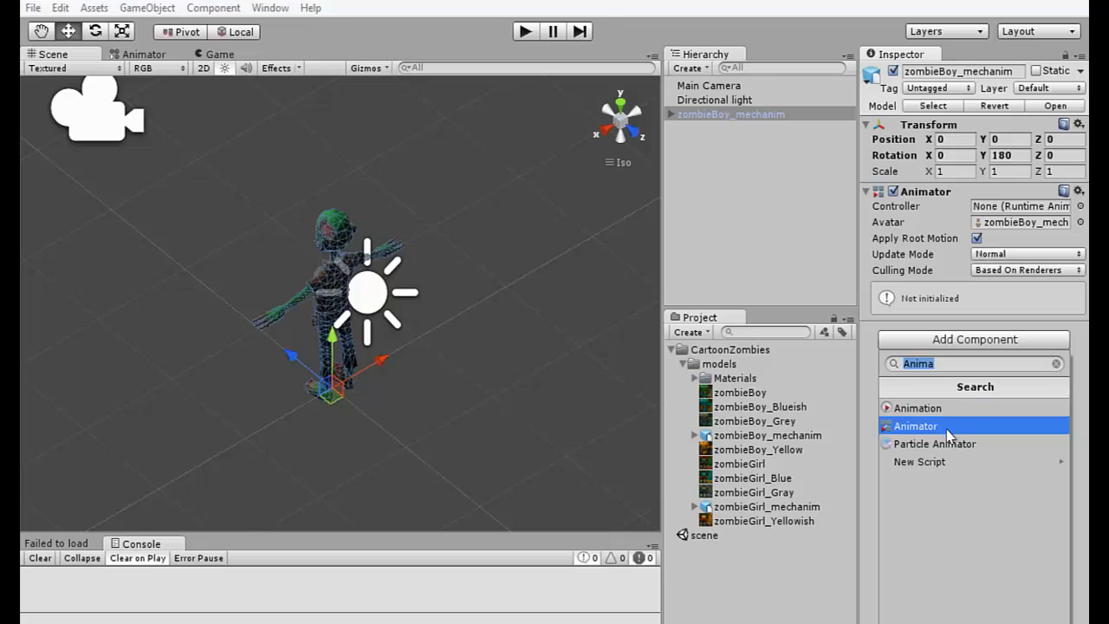
click(1078, 337)
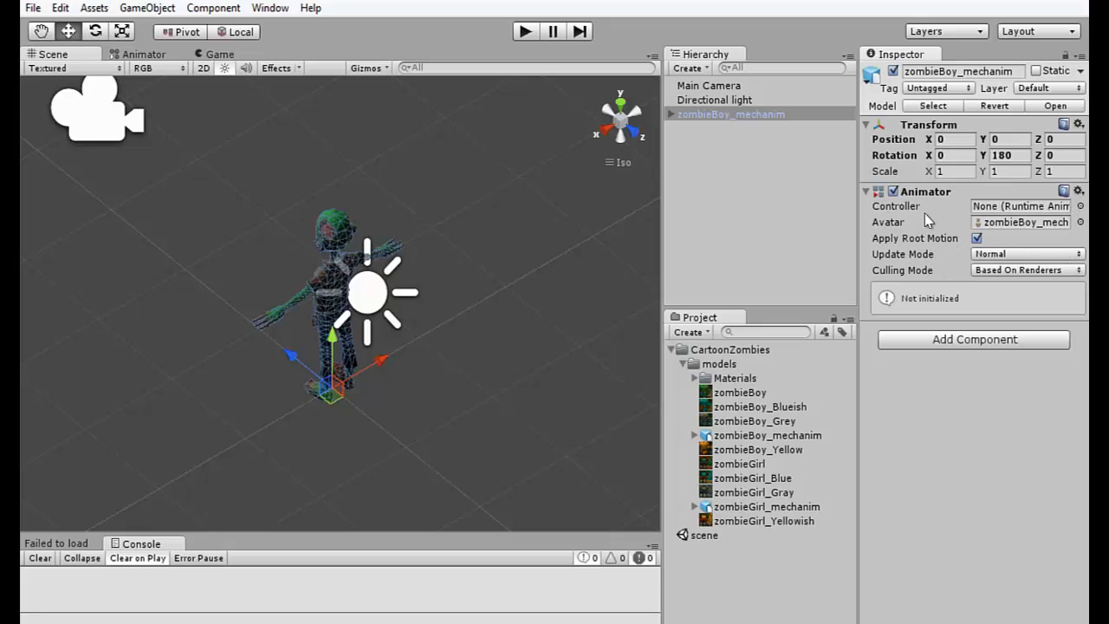
Locate the avatar asset assigned to the zombie's Animator, inspect it and its source model, and reselect the zombie in the scene
click(1010, 208)
click(1012, 226)
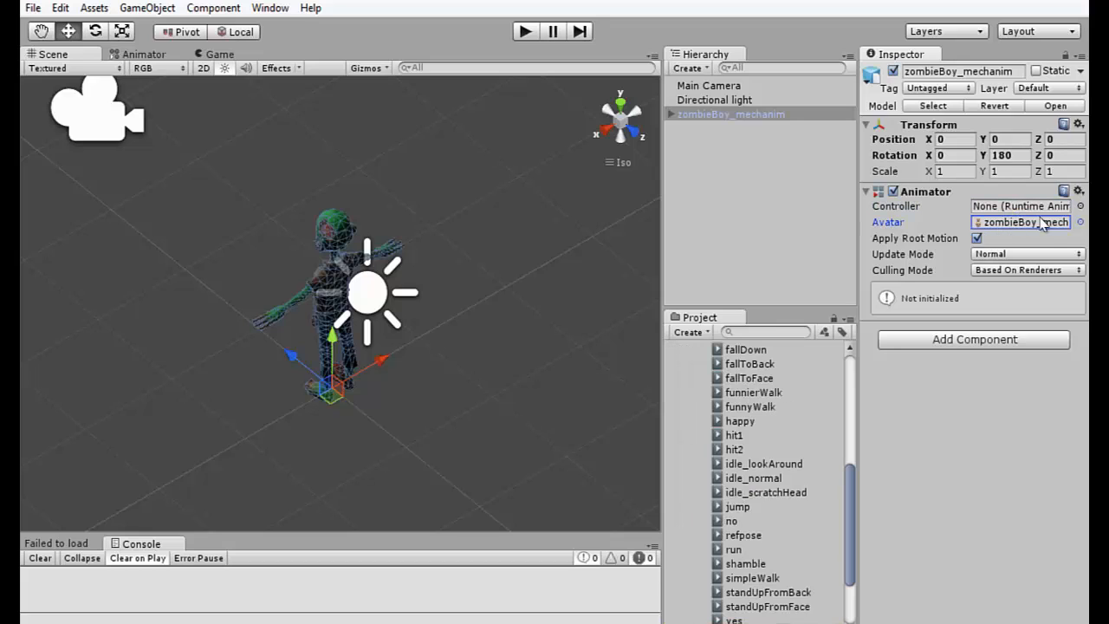
scroll(850, 505, down, 3)
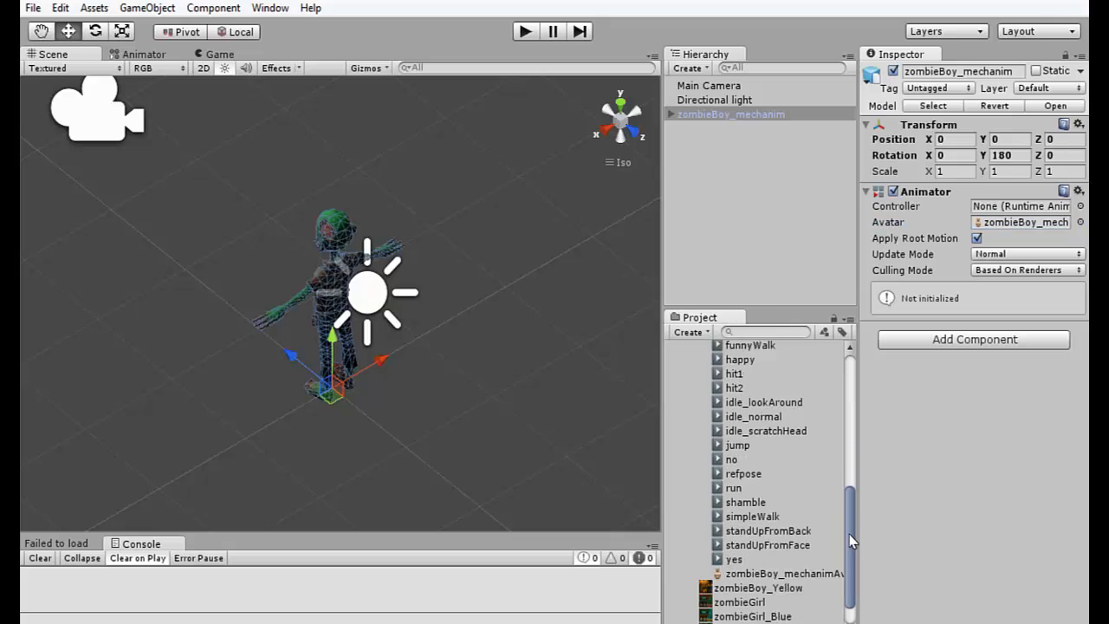
click(818, 531)
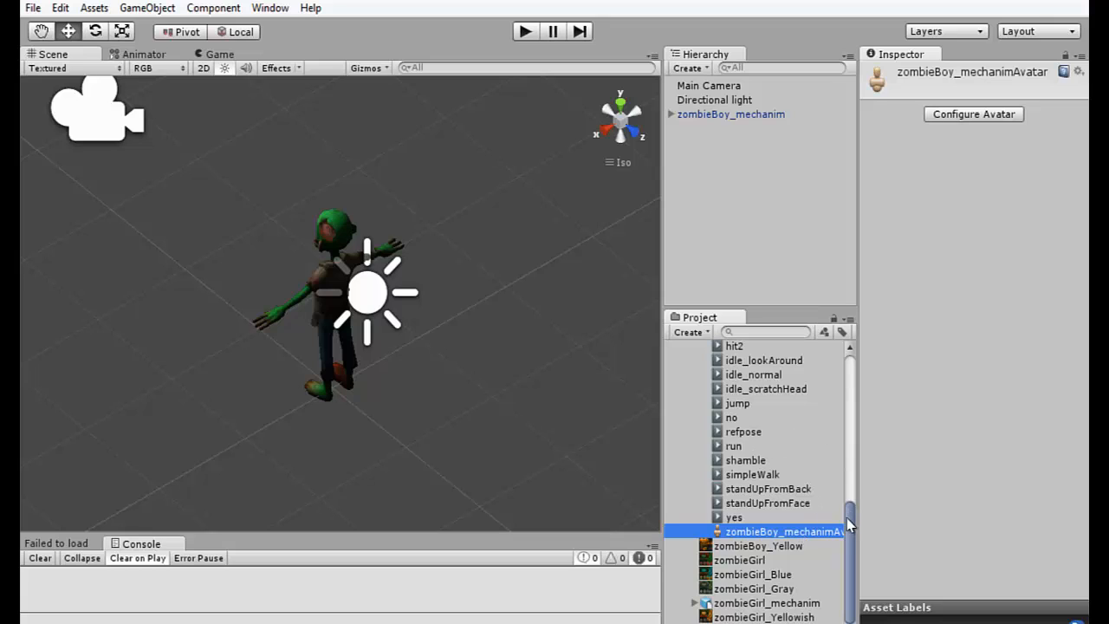
drag(852, 520, 861, 357)
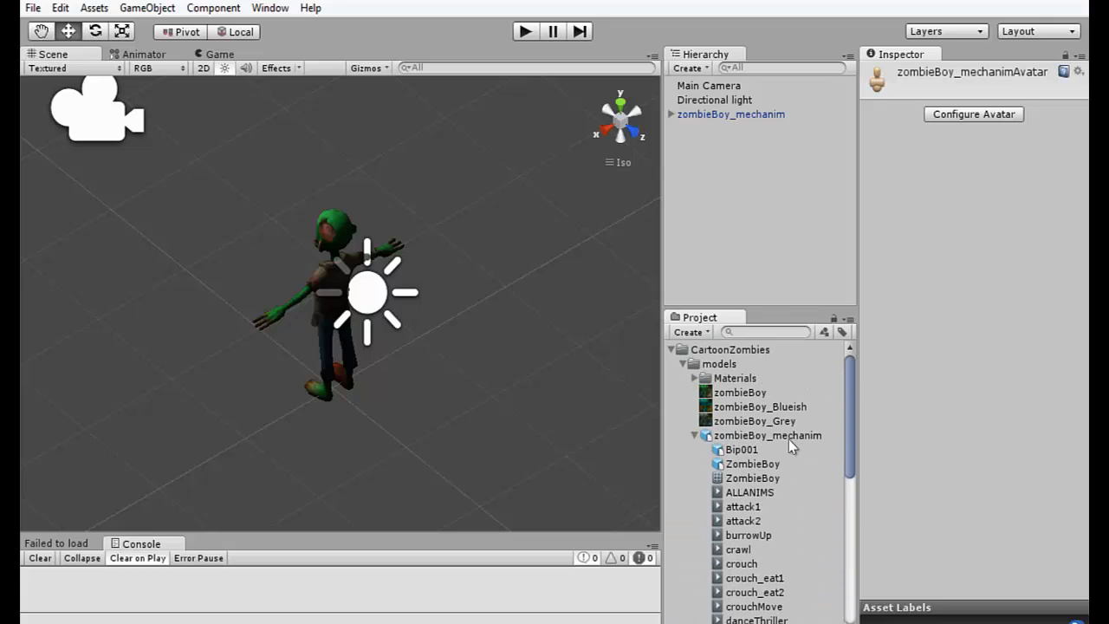
click(814, 434)
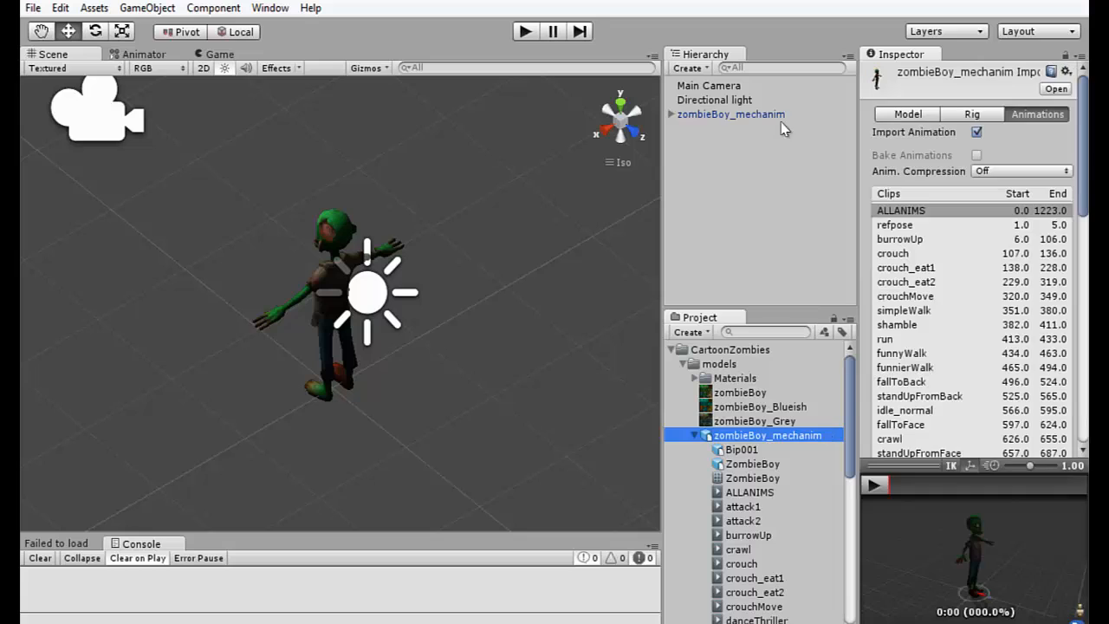
click(762, 114)
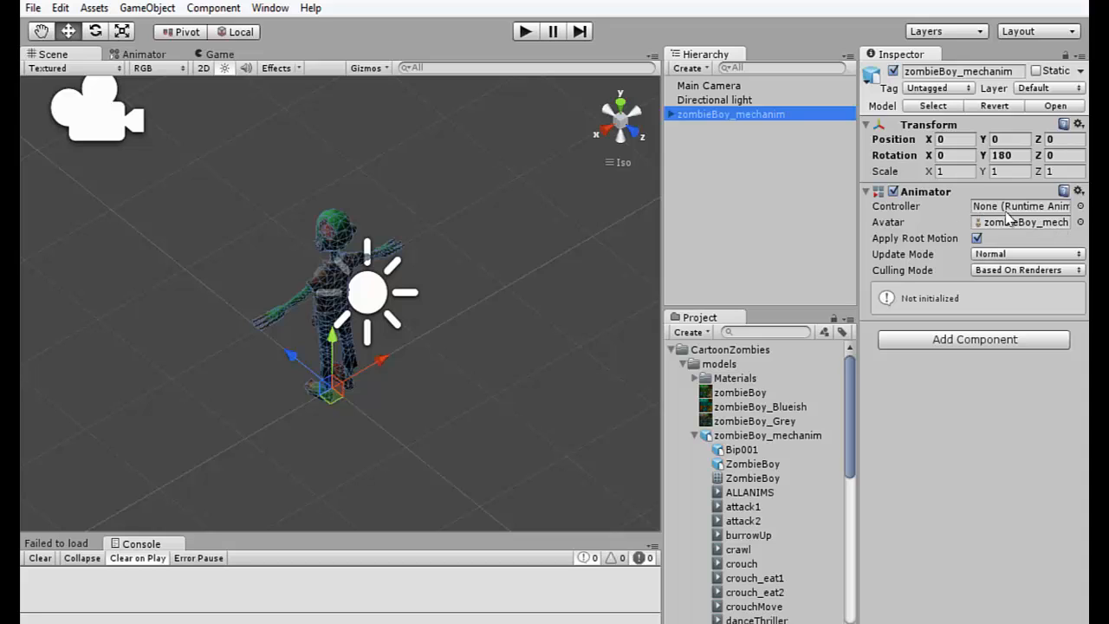
Collapse the CartoonZombies folder and create an Animator Controller named ZombieController alongside it
click(693, 436)
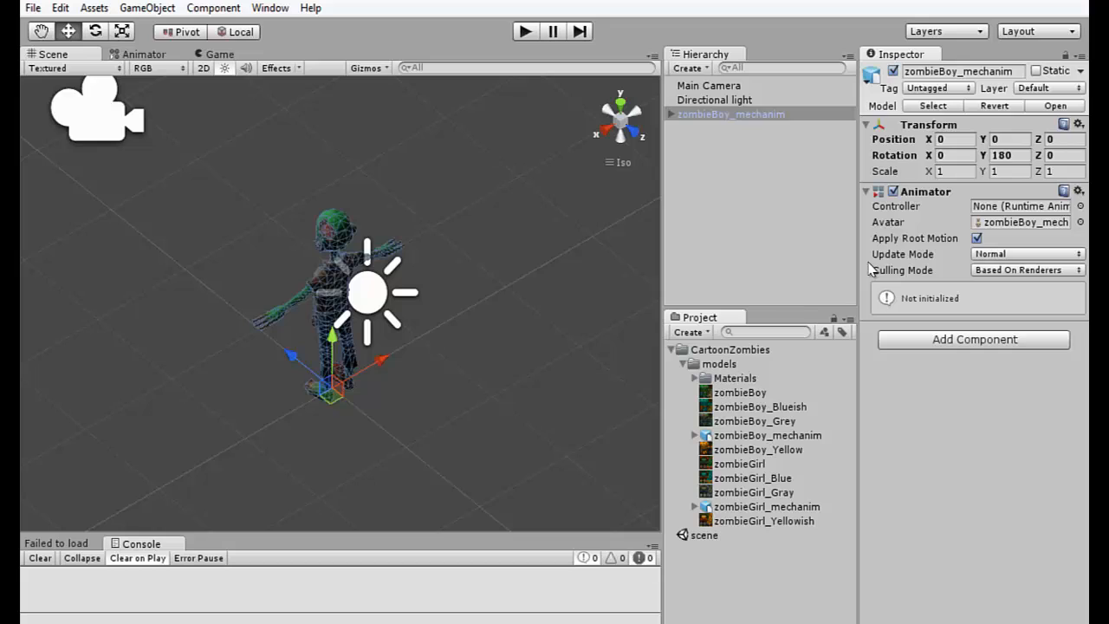
click(671, 350)
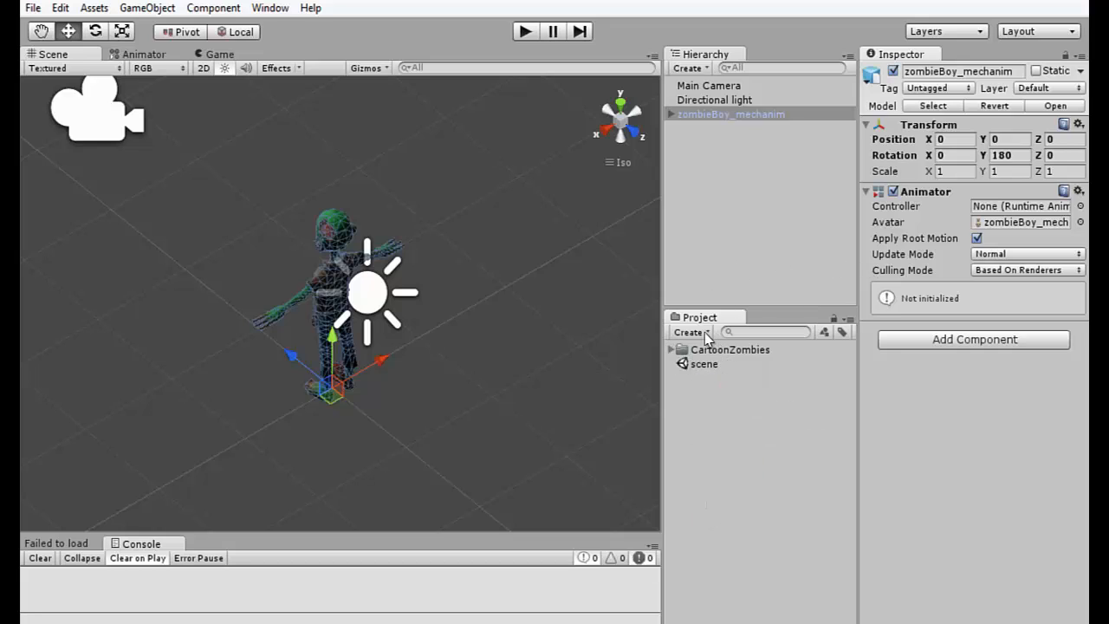
click(706, 335)
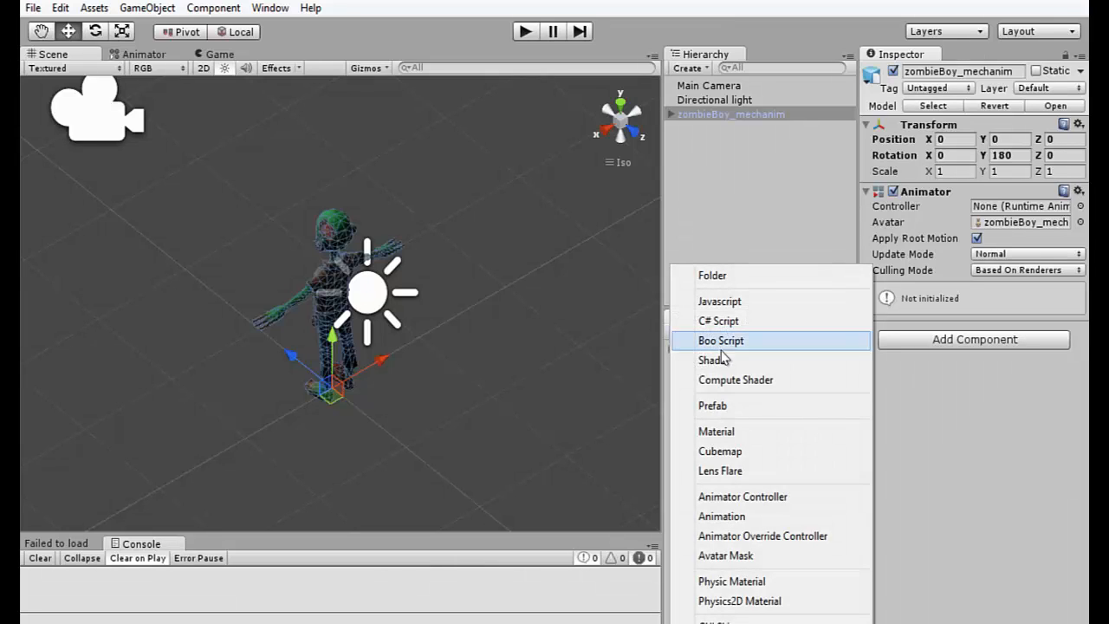
click(753, 500)
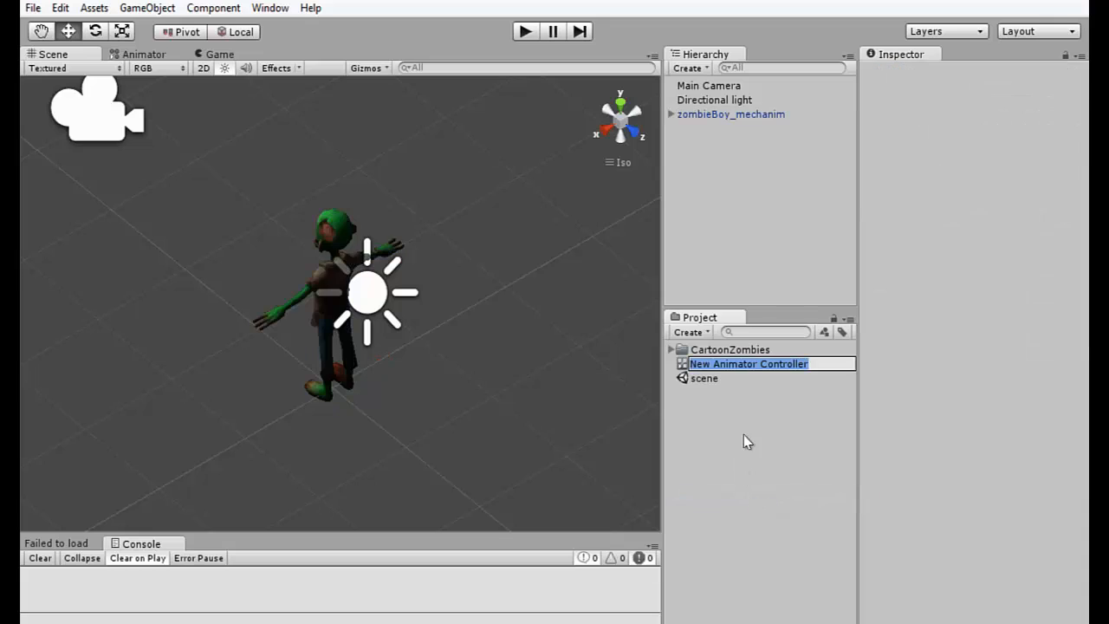
text(Z)
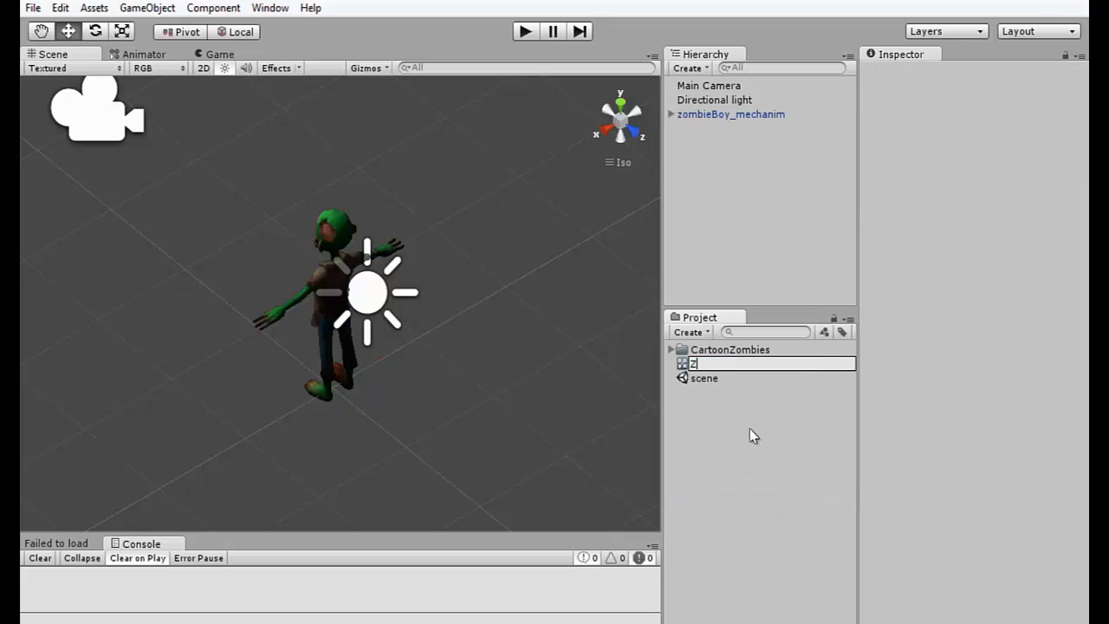
text(ombieController)
key(Return)
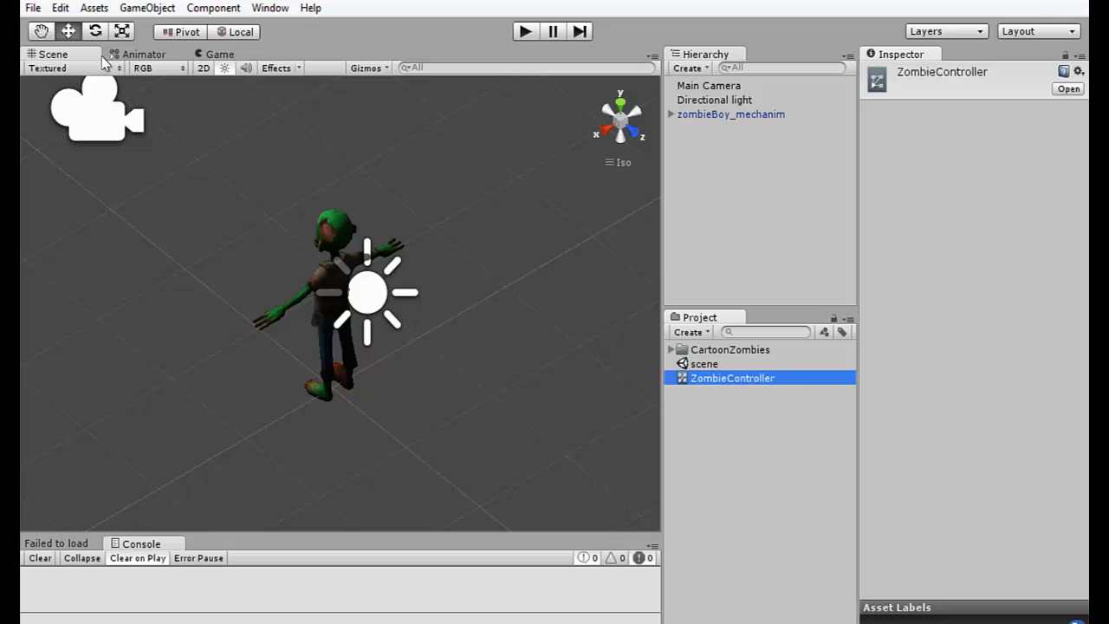
Display the ZombieController state graph in the Animator view and select the controller asset
click(212, 55)
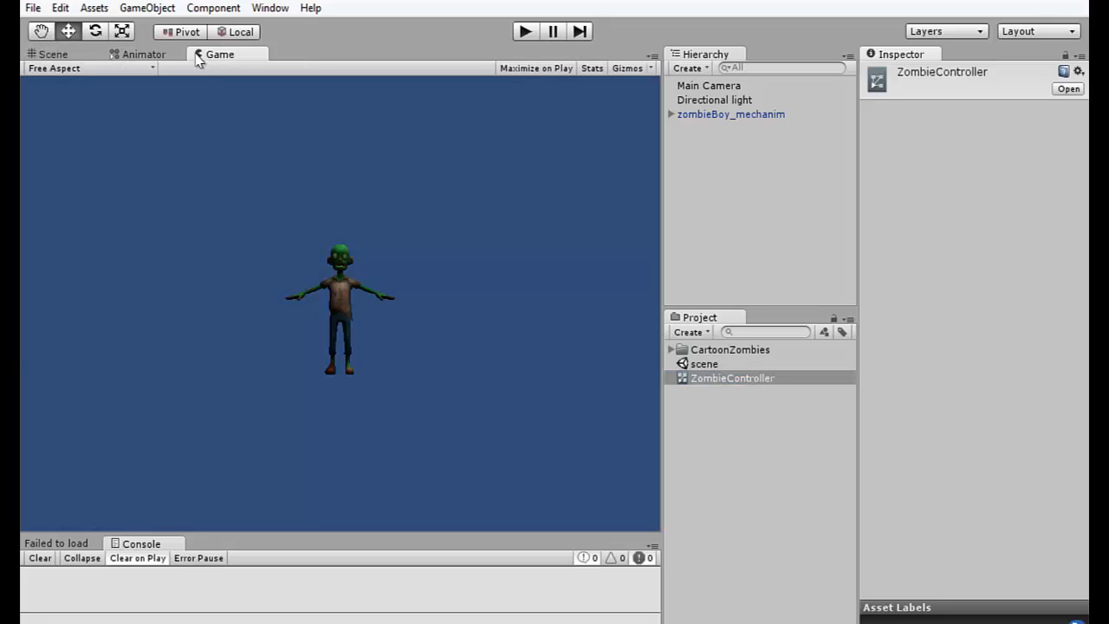
click(138, 56)
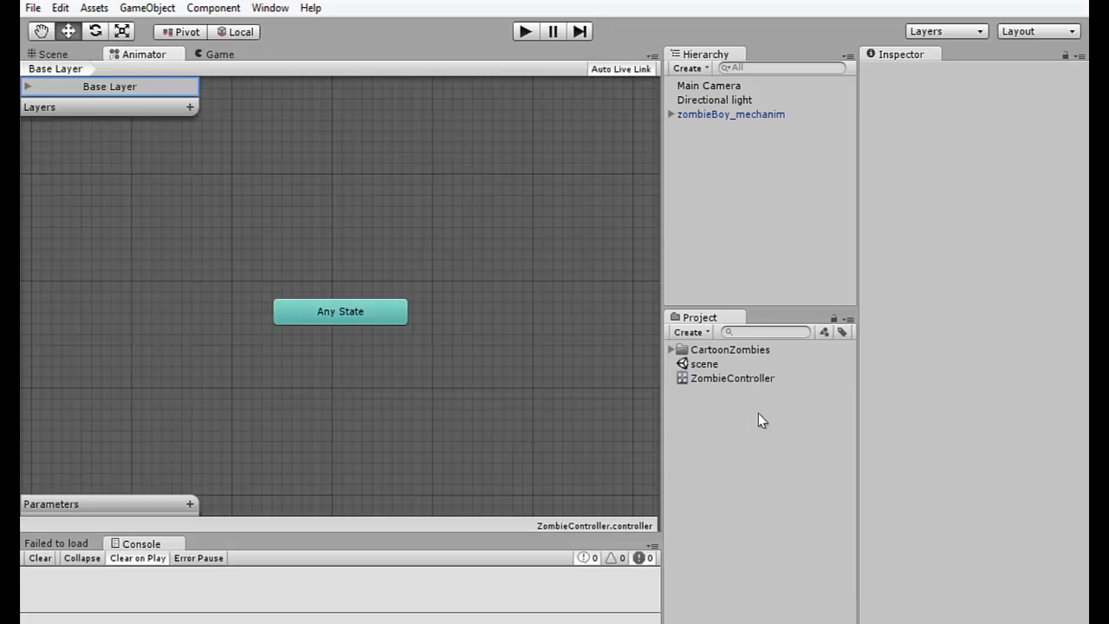
click(731, 379)
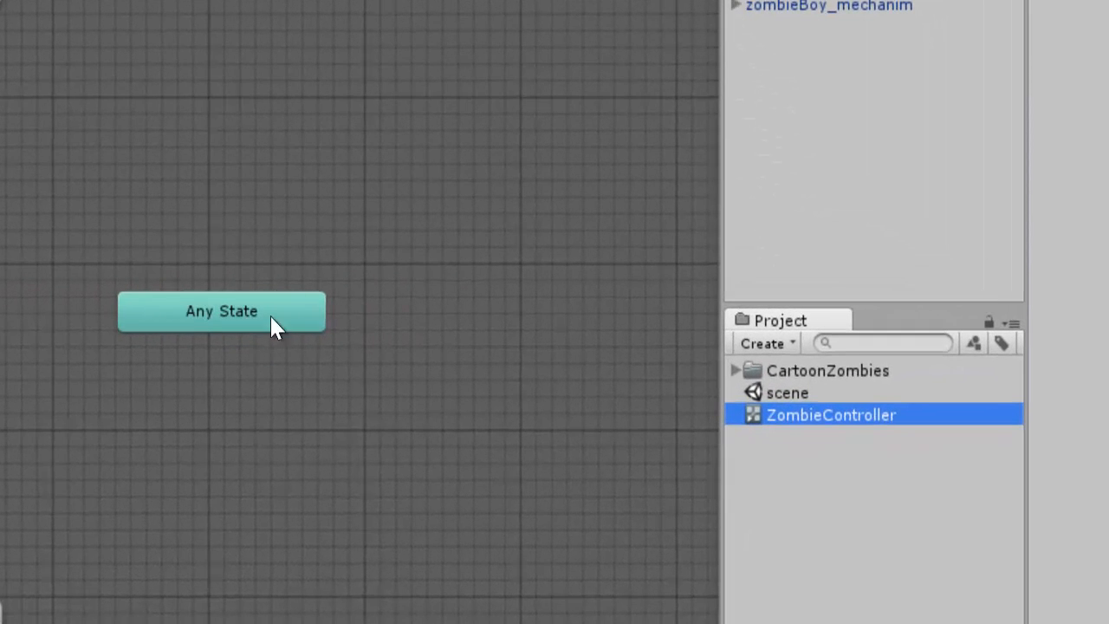
Create an empty state in the ZombieController graph and place it just above Any State
right_click(237, 205)
mouse_move(300, 235)
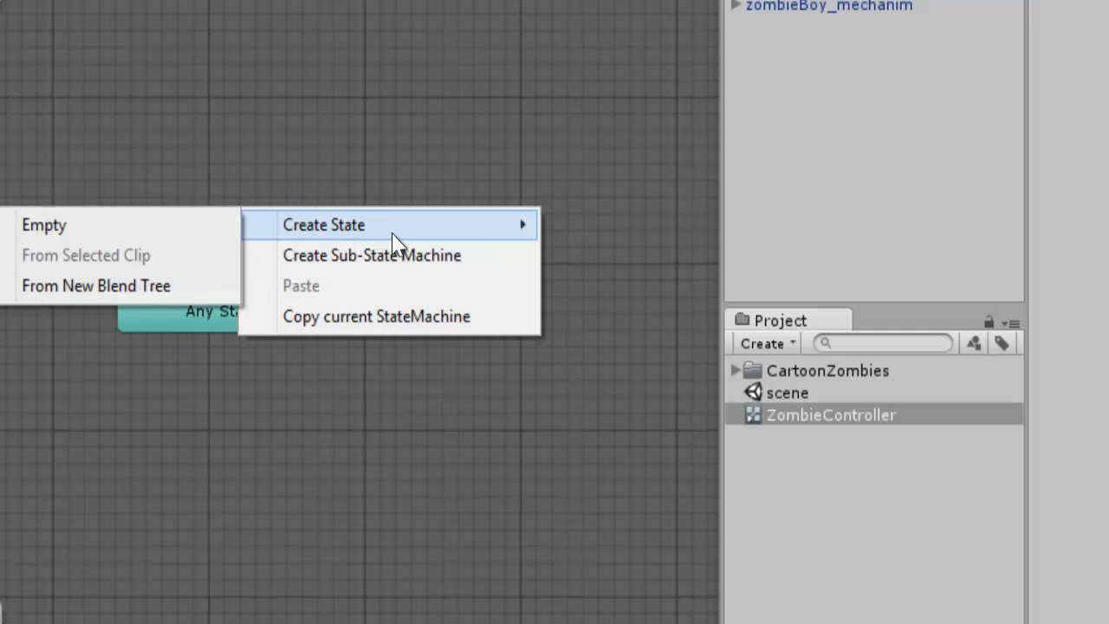
click(192, 234)
drag(398, 245, 259, 217)
right_click(440, 201)
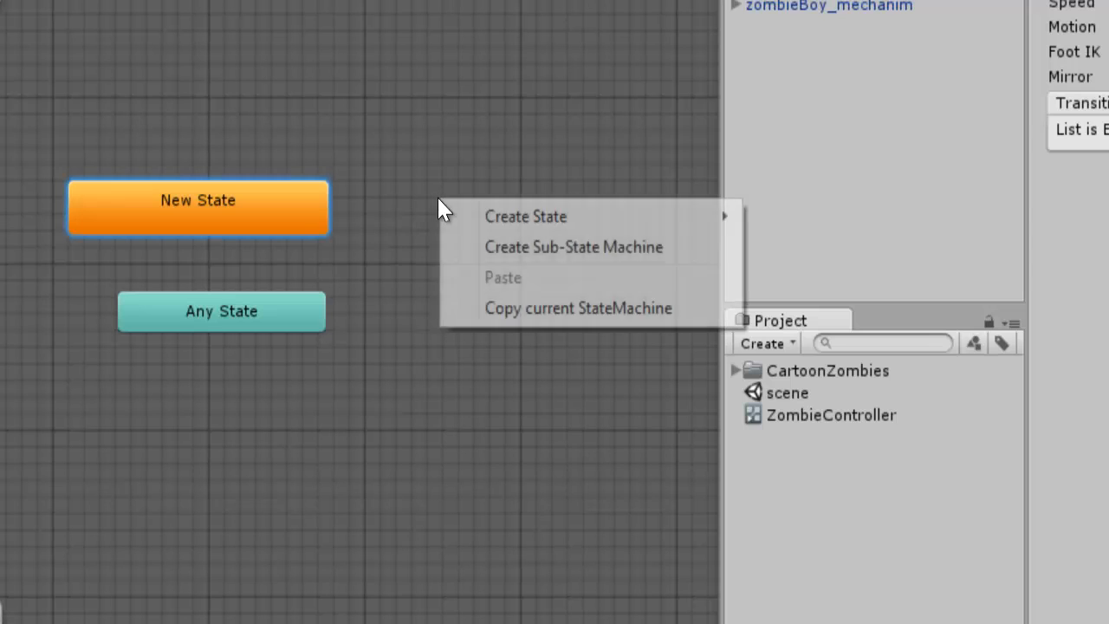
mouse_move(526, 219)
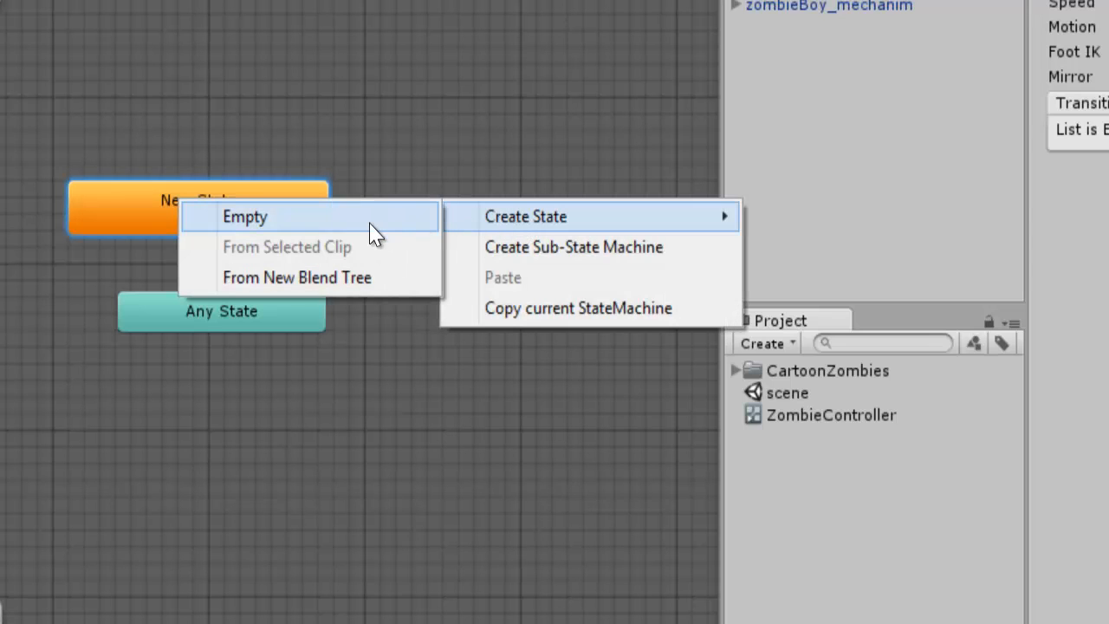
click(442, 175)
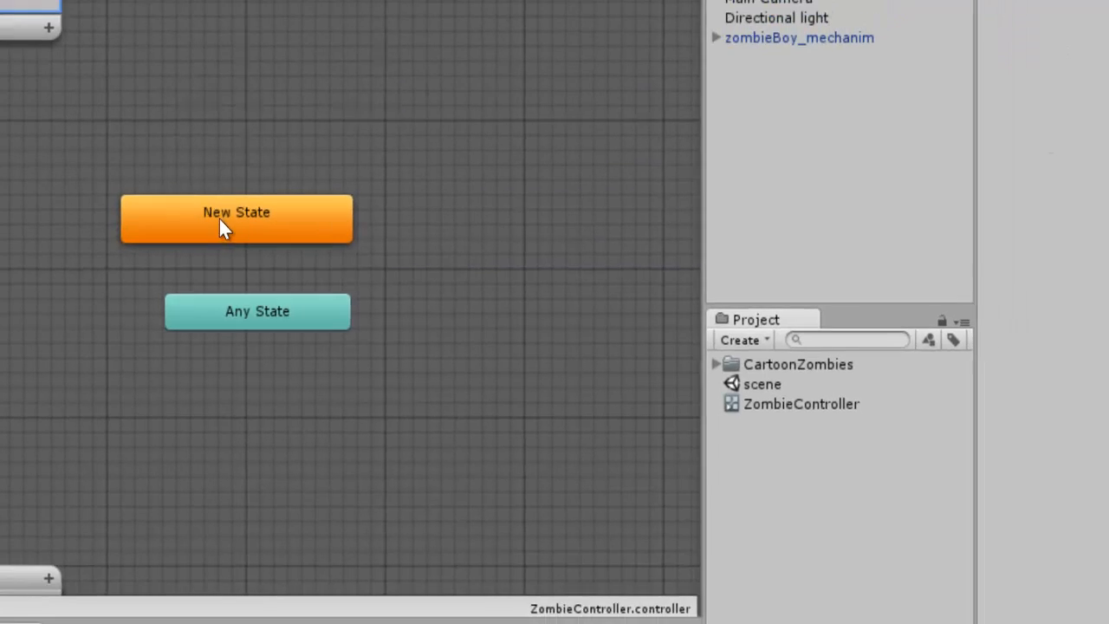
Rename the new default state in the ZombieController graph to idle
drag(314, 243, 356, 246)
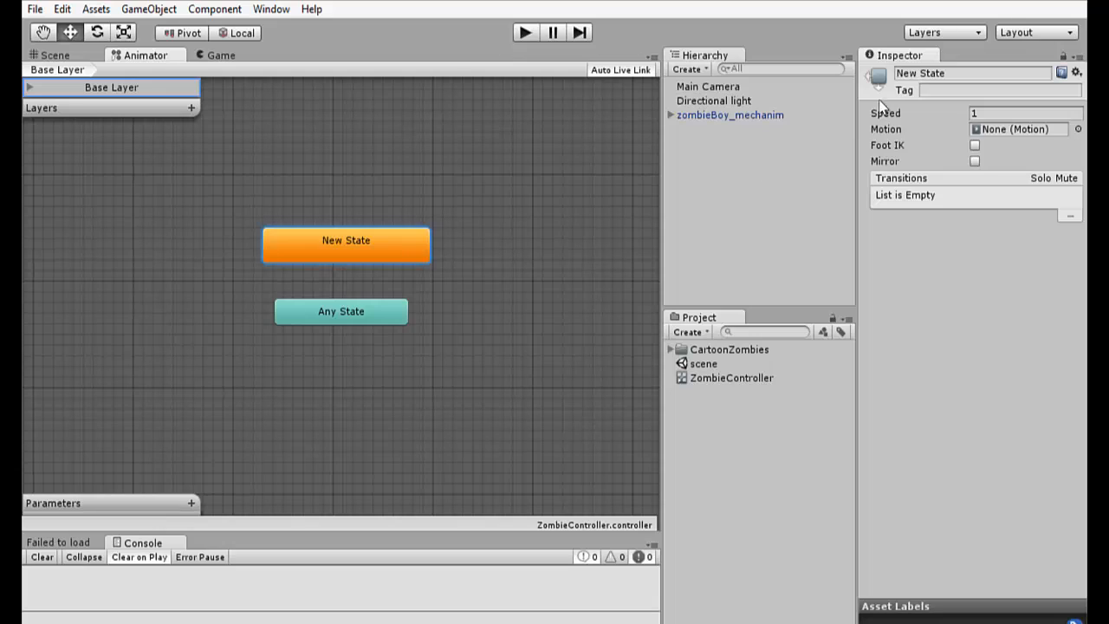
click(955, 76)
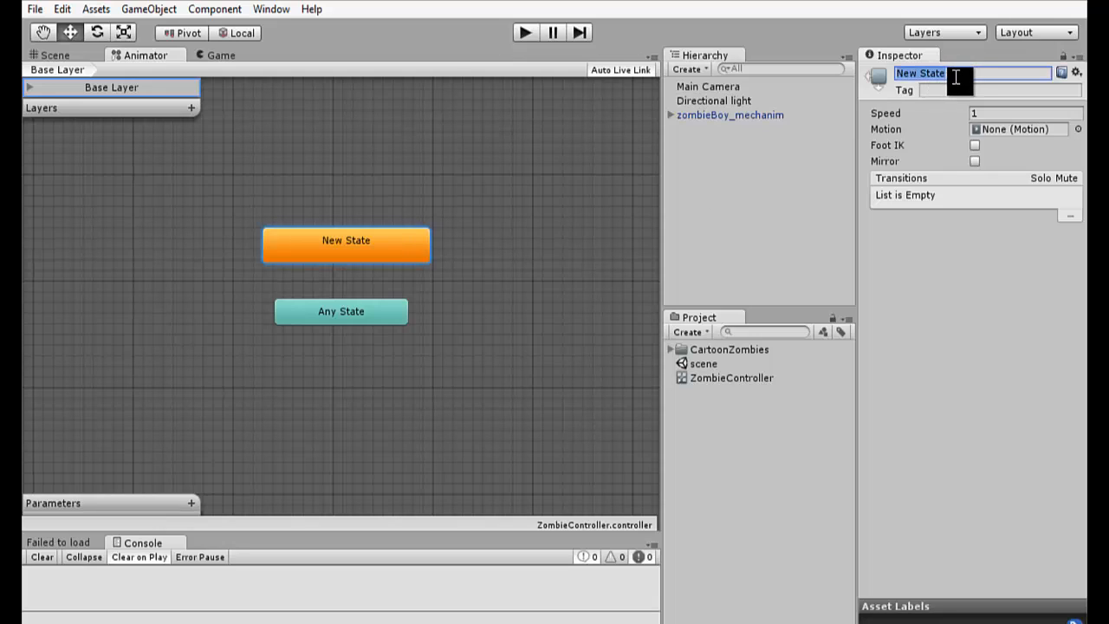
text(idle)
key(Return)
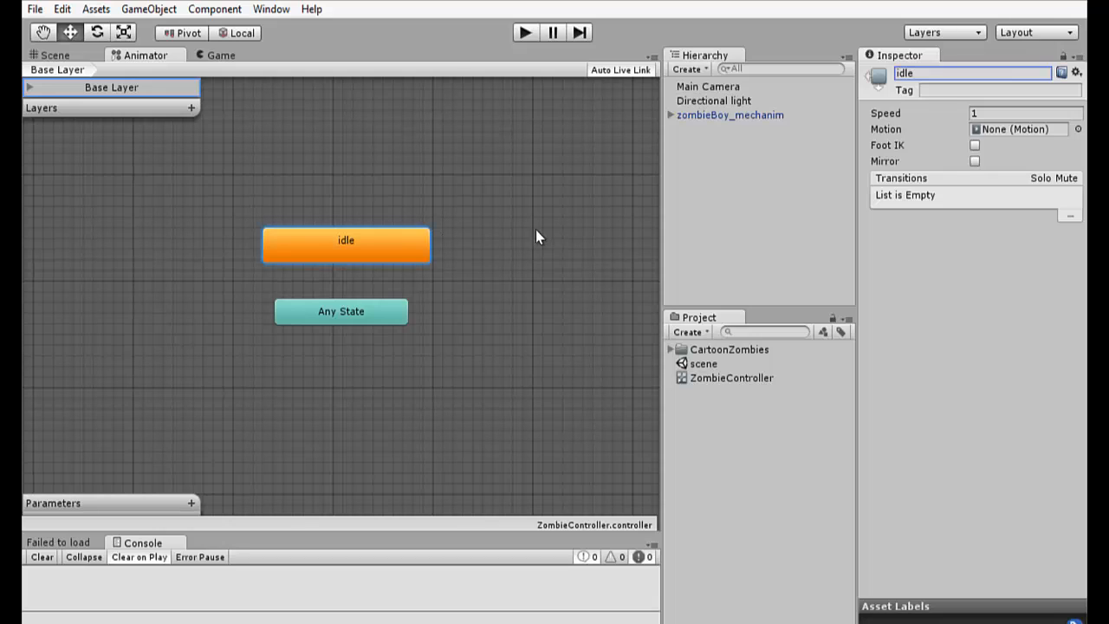
Look up the clips of the zombieBoy_mechanim model and assign its idle_normal clip as the idle state's motion
click(670, 350)
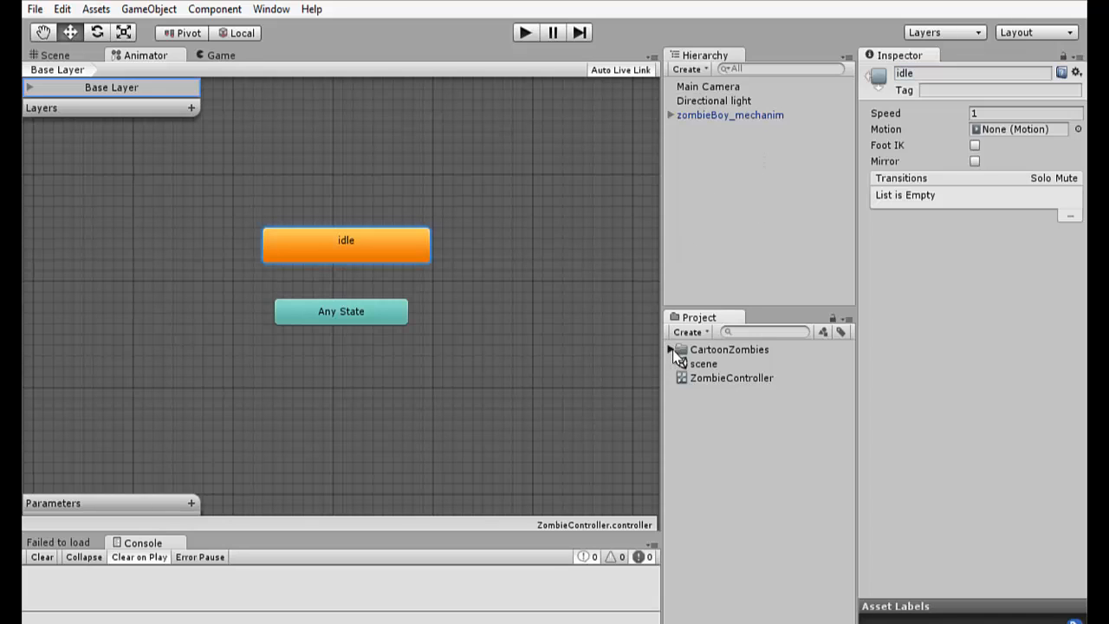
click(733, 434)
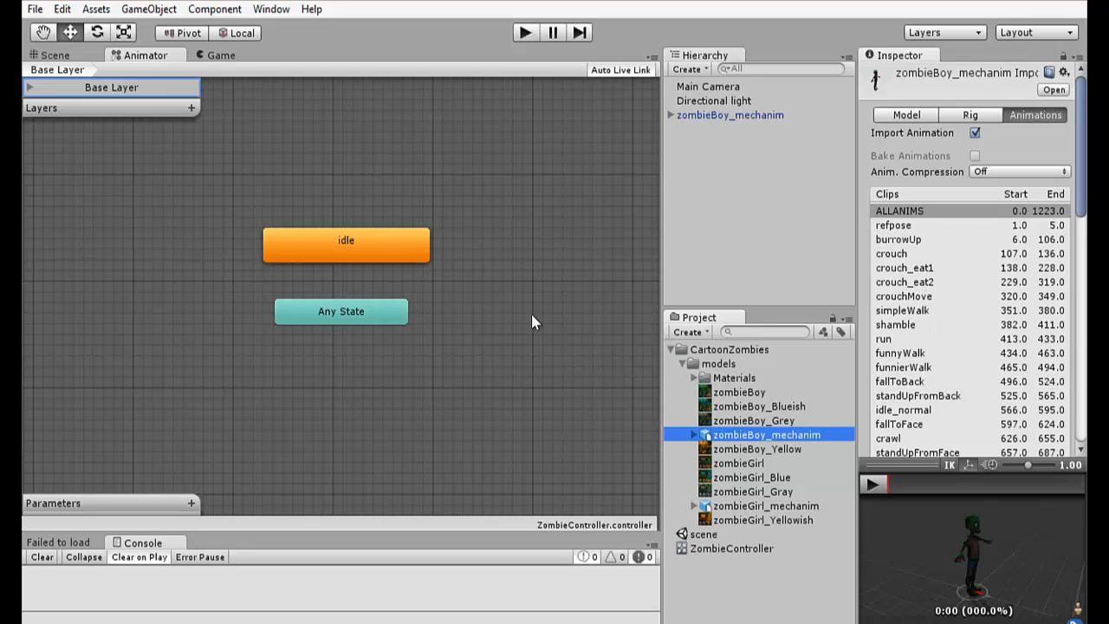
click(395, 251)
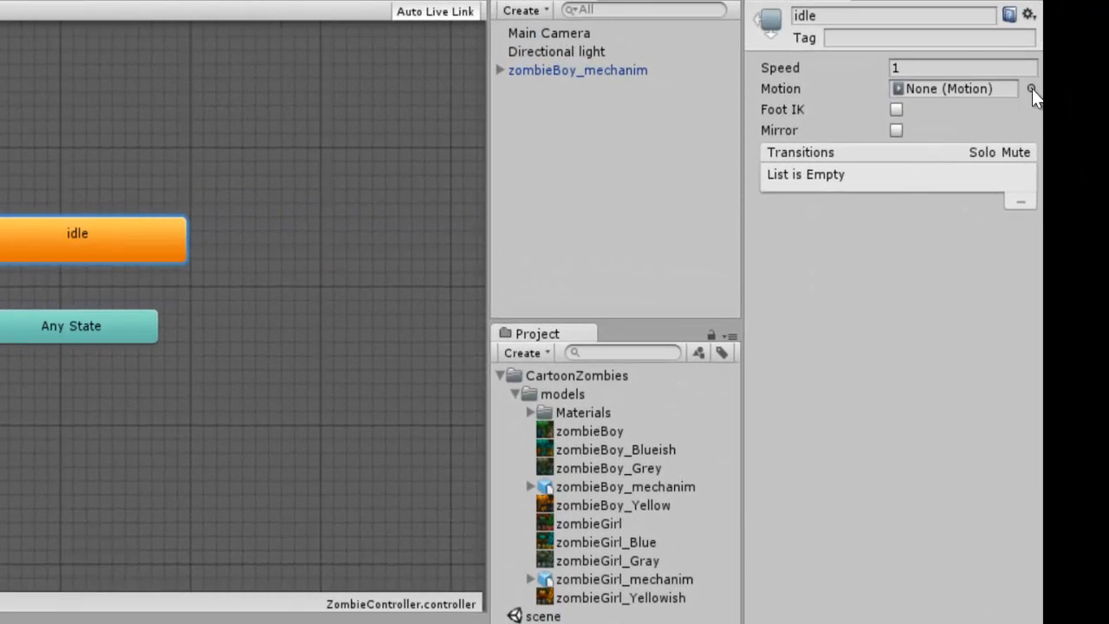
click(1030, 88)
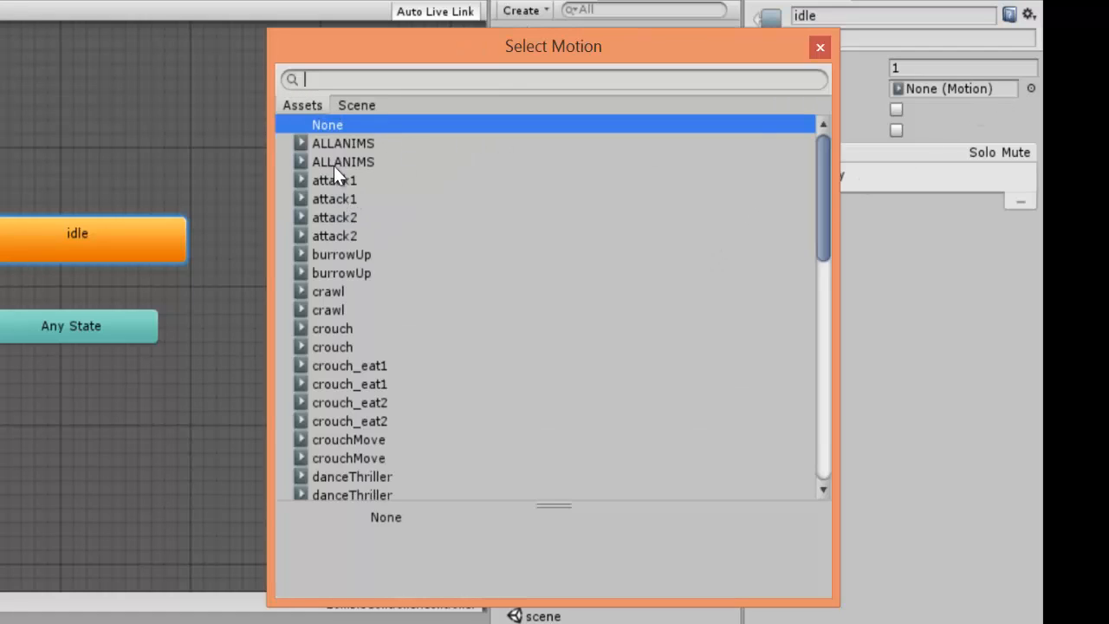
scroll(328, 189, down, 10)
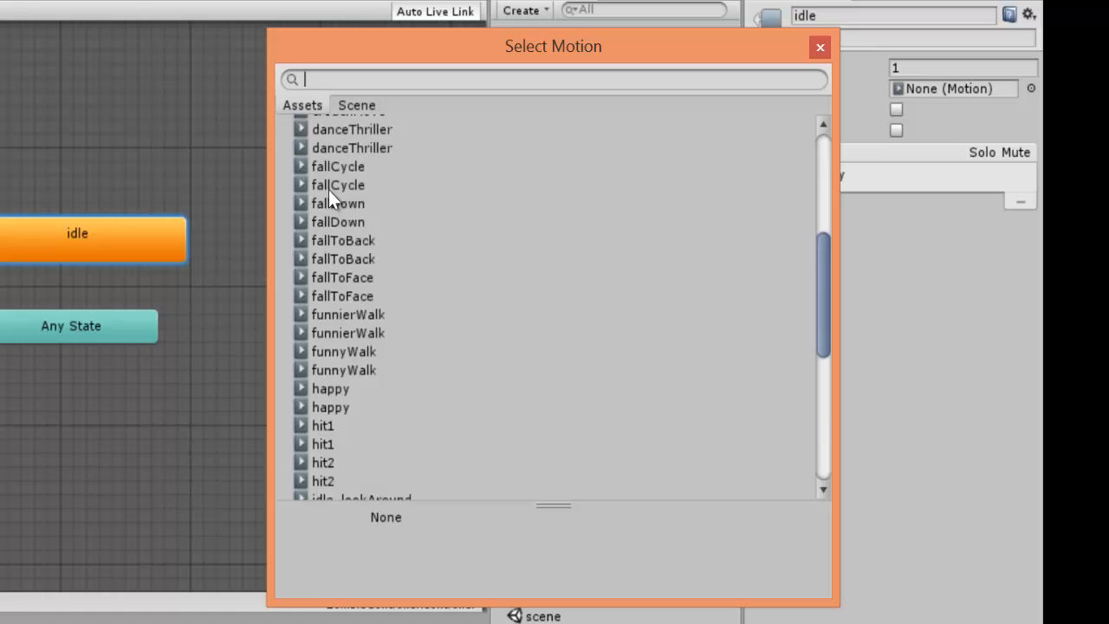
scroll(336, 241, down, 3)
scroll(336, 241, up, 5)
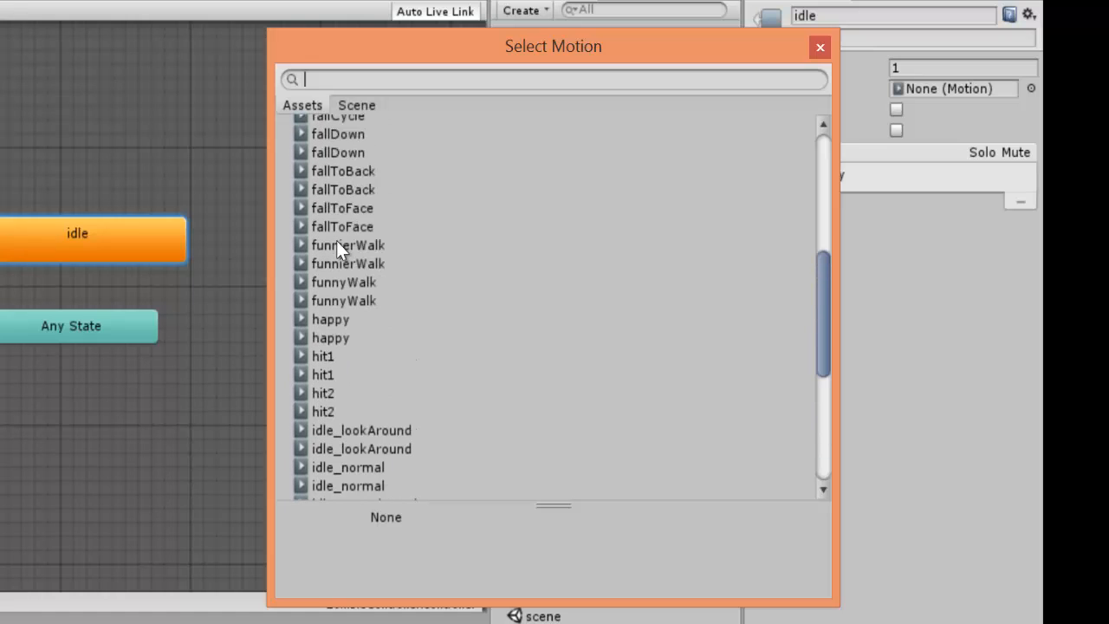
scroll(336, 241, up, 4)
scroll(337, 242, up, 4)
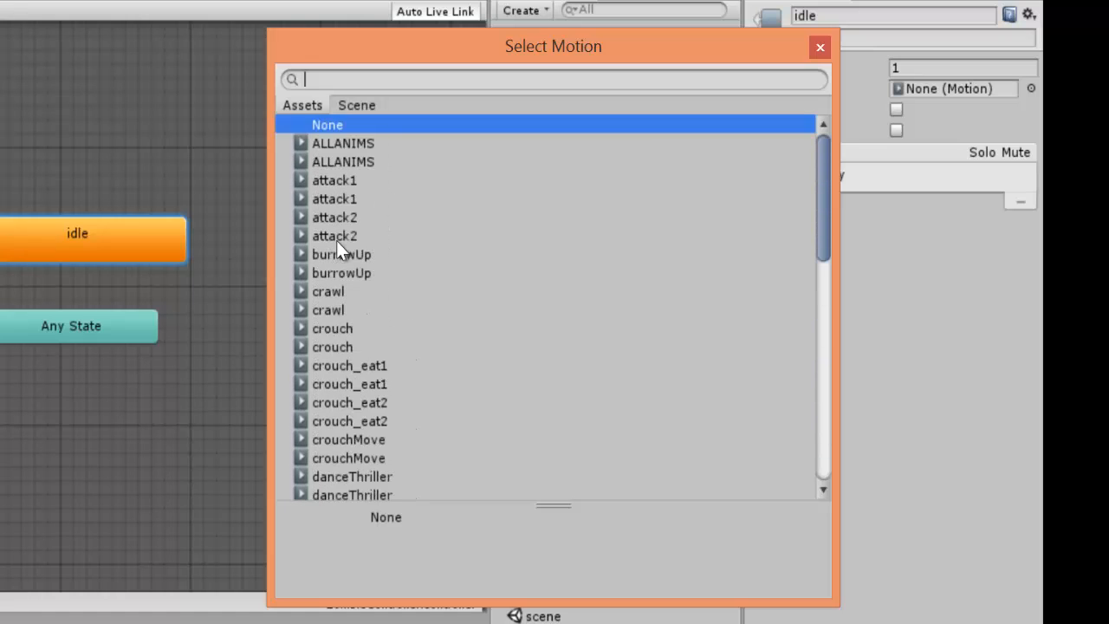
scroll(337, 242, down, 7)
scroll(336, 241, down, 5)
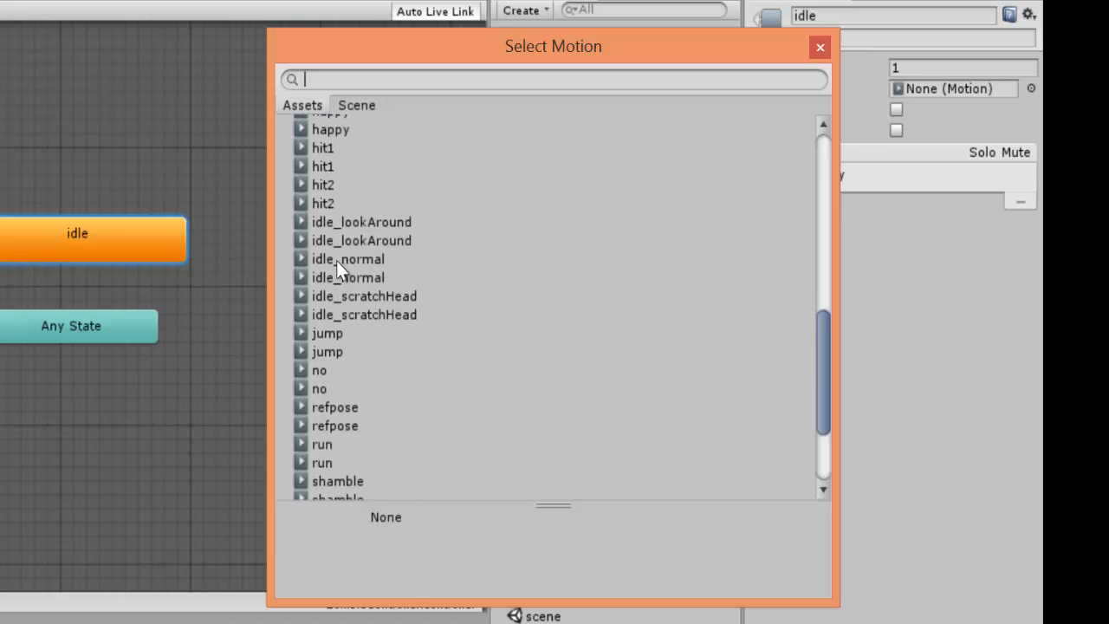
click(372, 258)
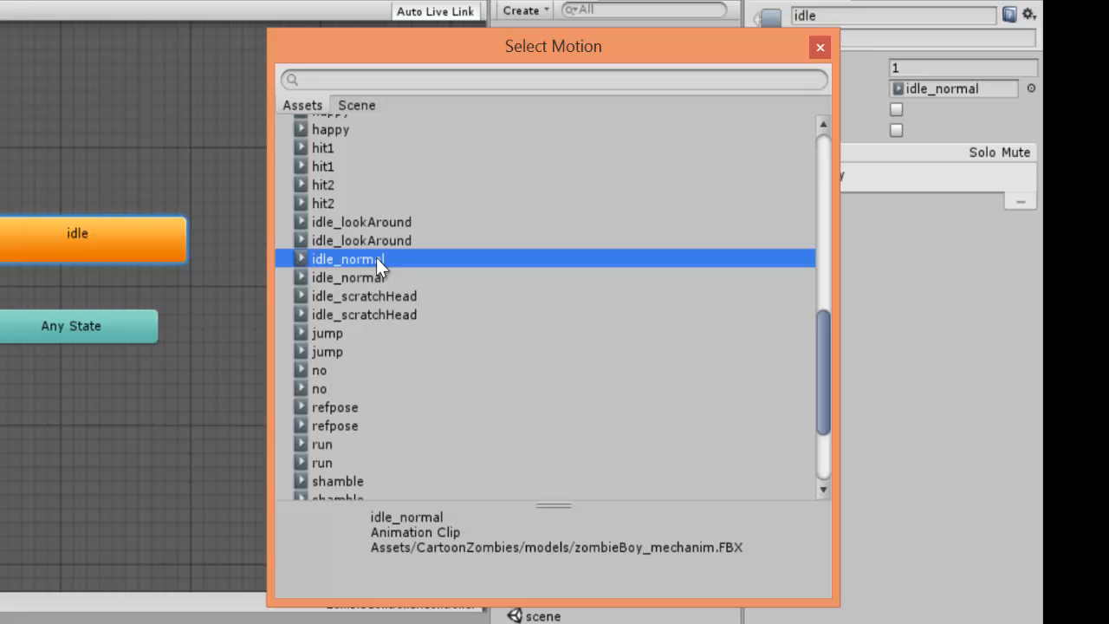
double_click(424, 258)
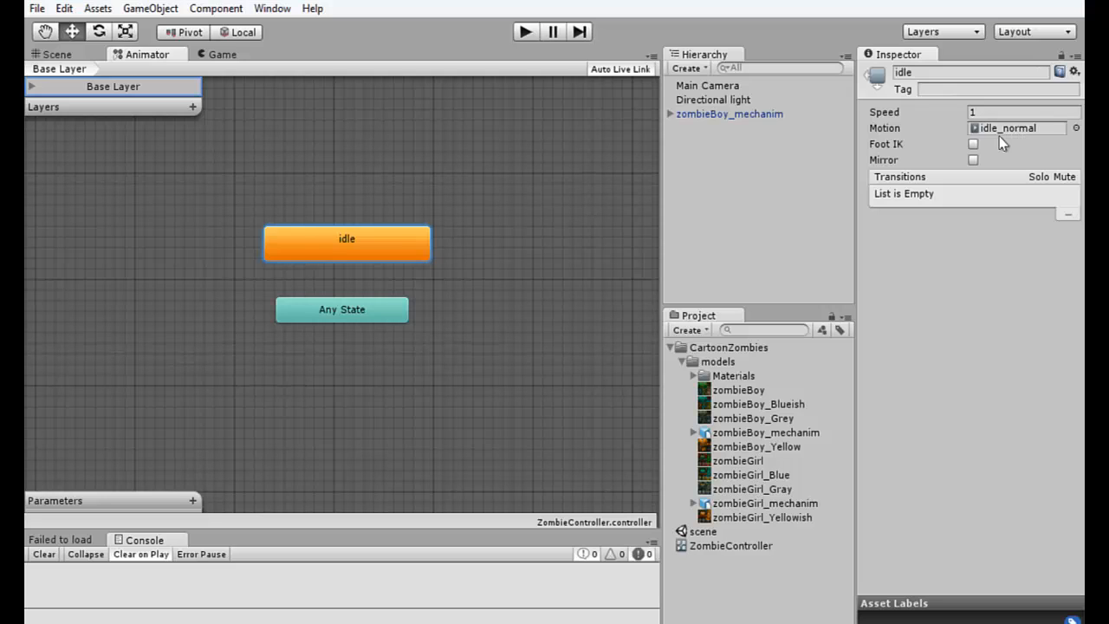
View zombieBoy_mechanim in the scene from the front and test-run the game without a controller on its Animator
click(760, 115)
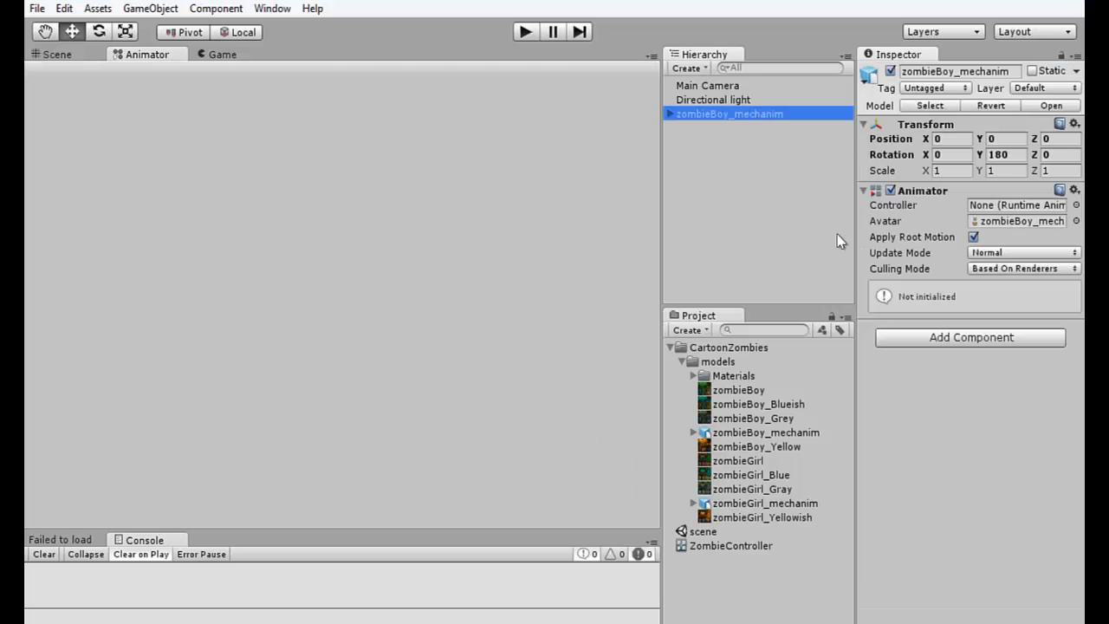
click(64, 54)
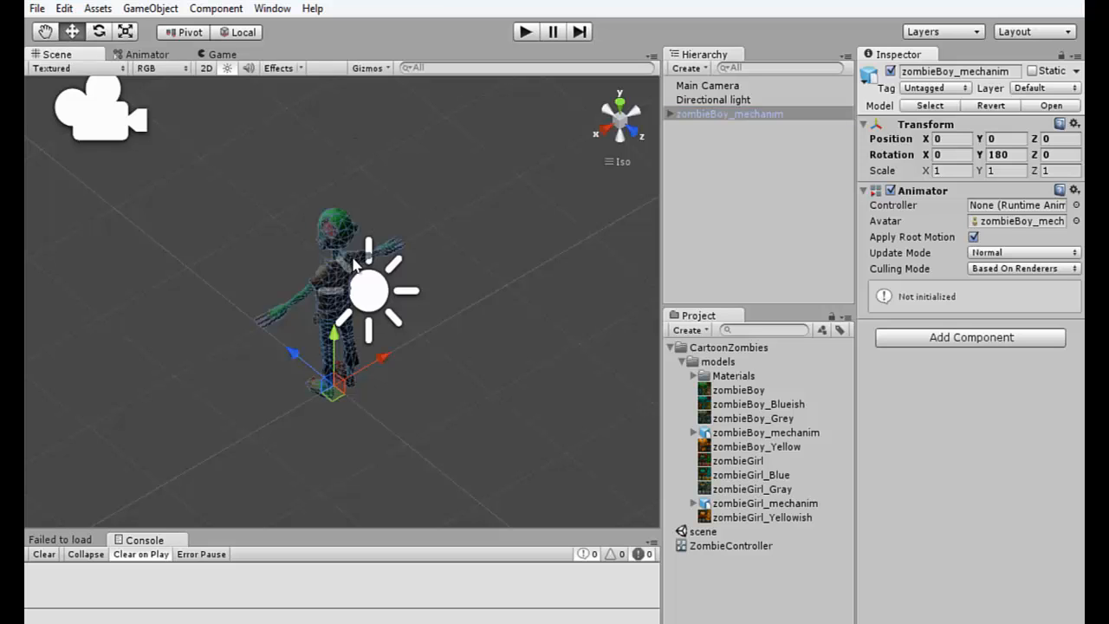
right_drag(191, 272, 675, 165)
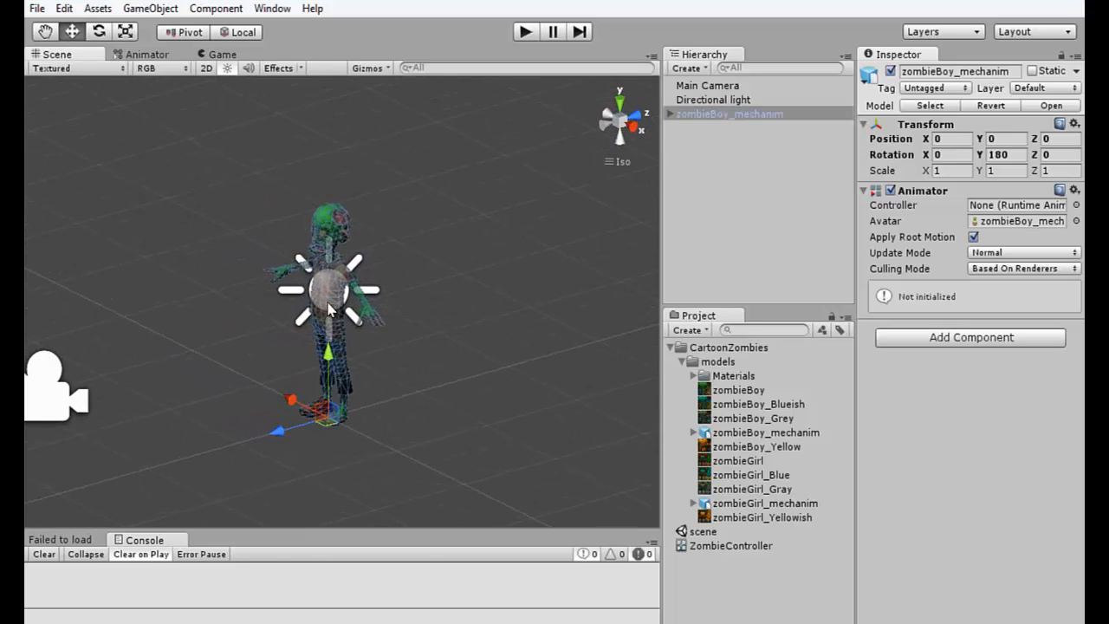
right_drag(329, 309, 316, 180)
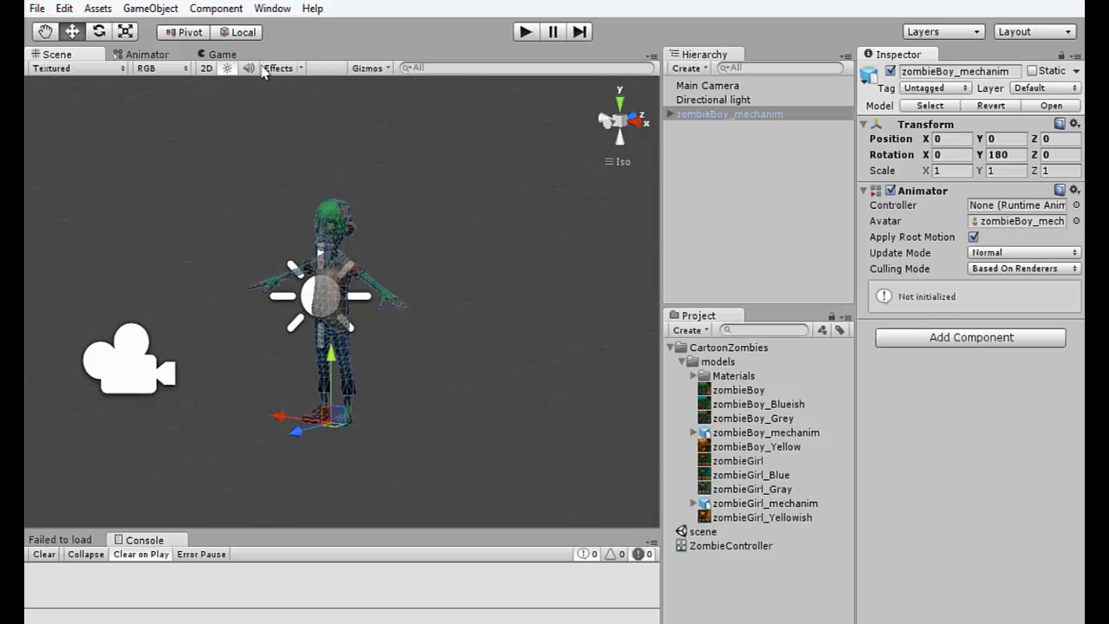
click(526, 32)
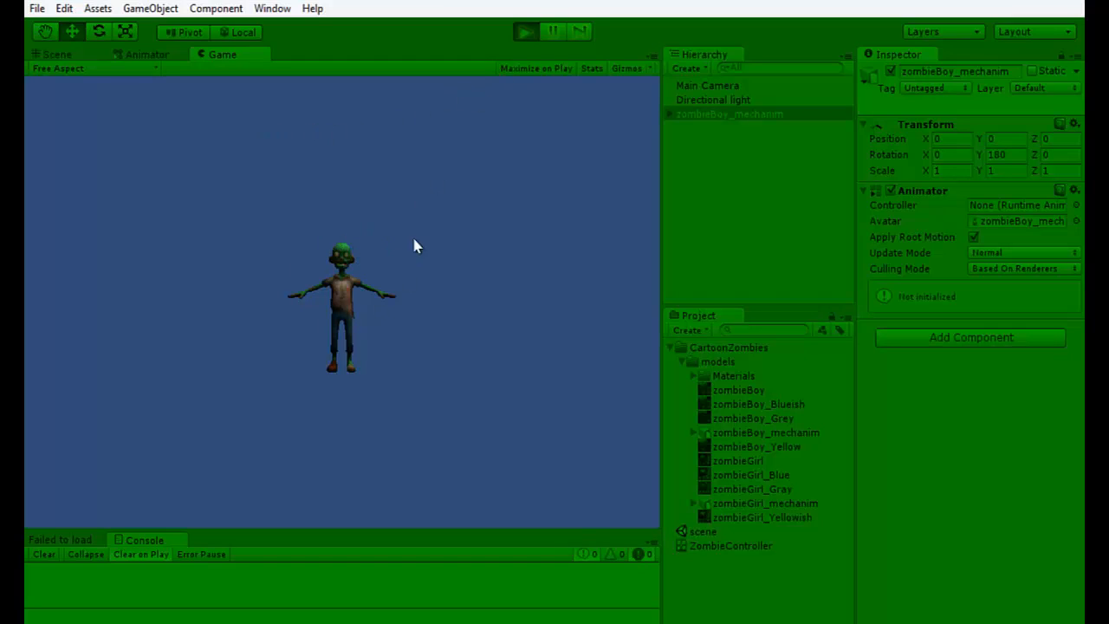
click(525, 32)
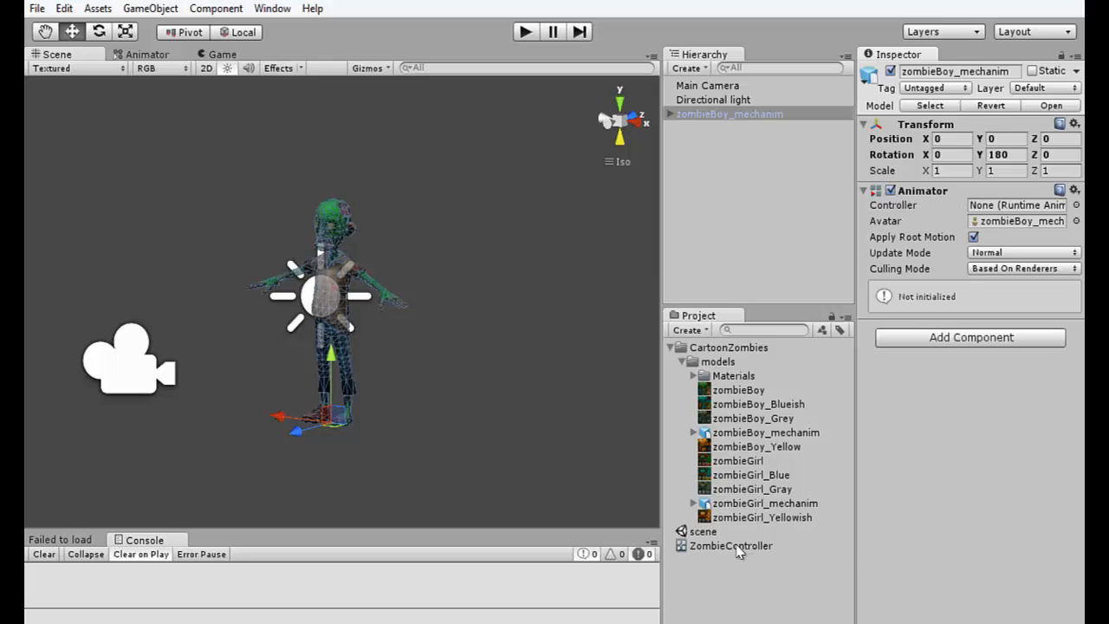
Assign ZombieController as the controller of the zombie's Animator and test-run the game
drag(739, 553, 1008, 208)
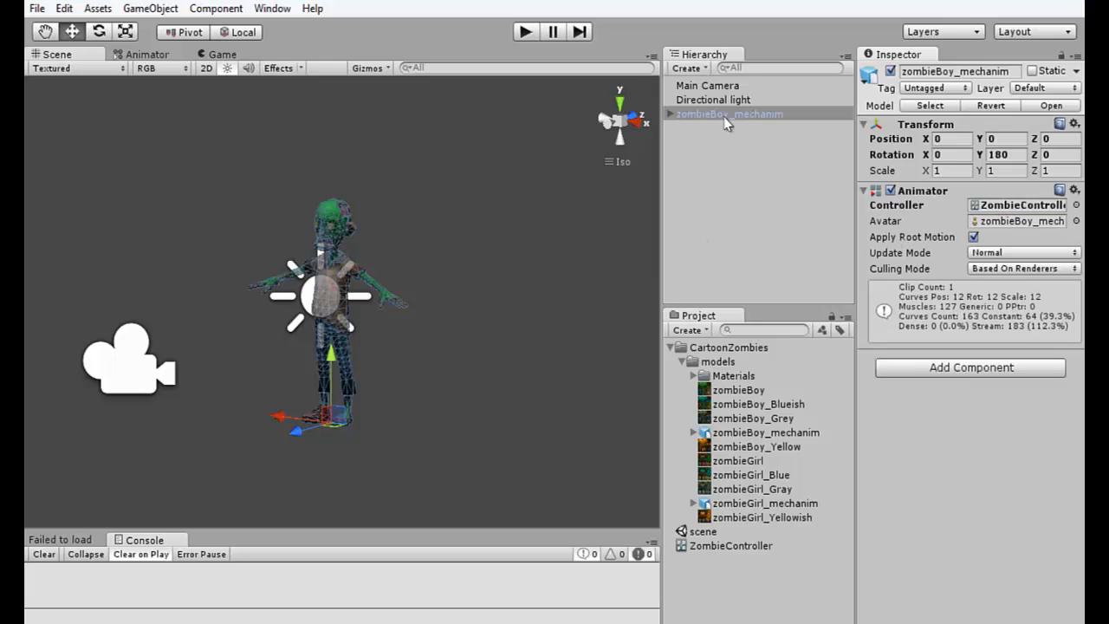
click(526, 32)
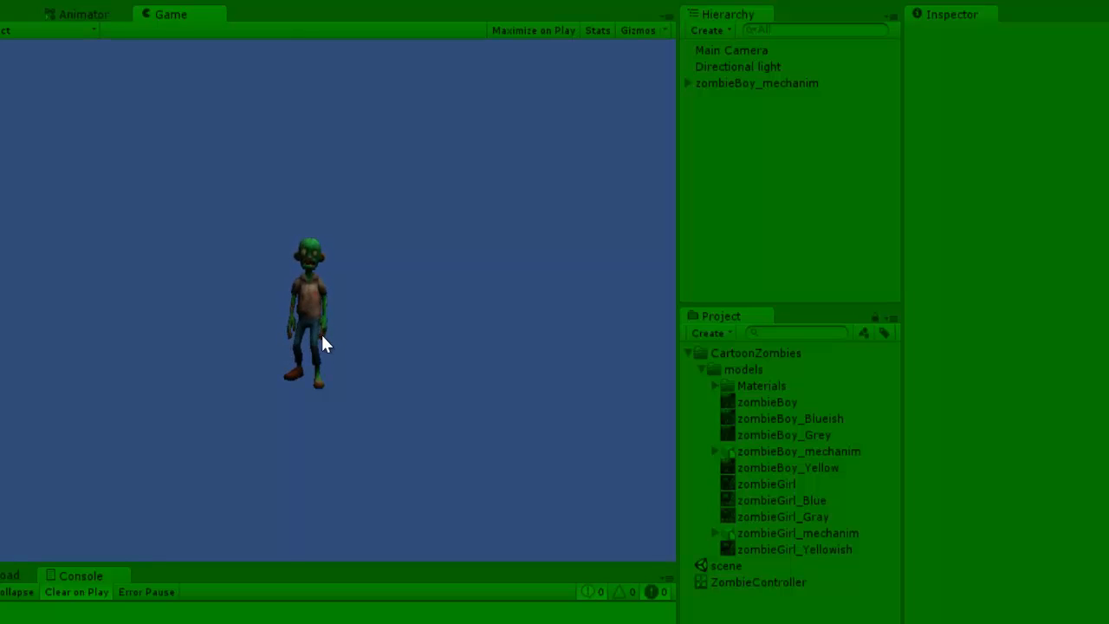
click(524, 1)
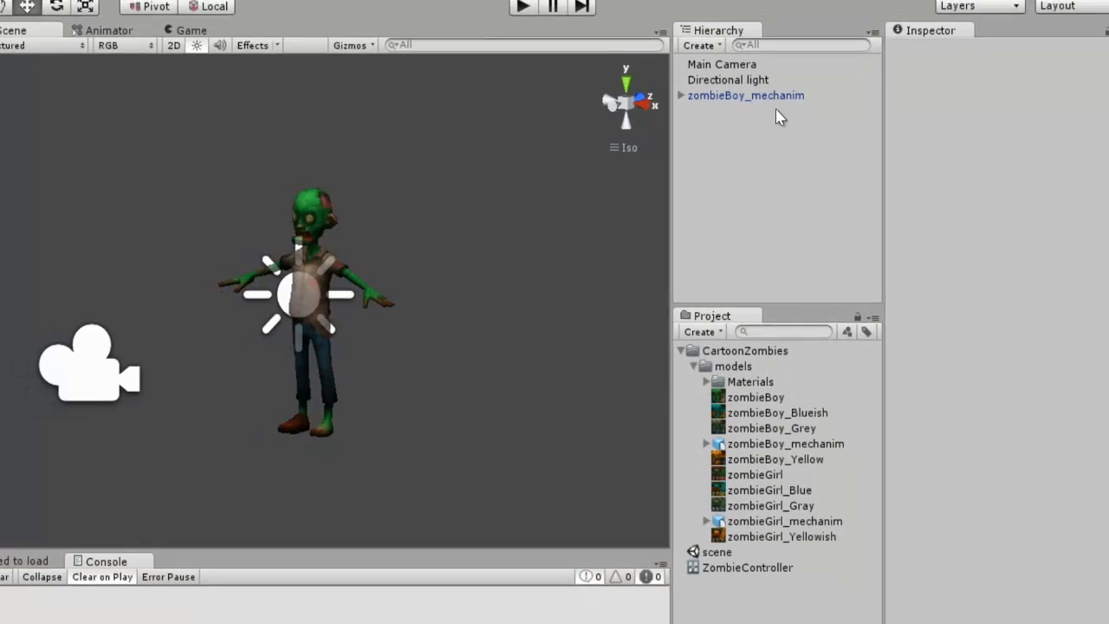
Reselect zombieBoy_mechanim, display its controller's state graph and inspect the idle state
click(765, 86)
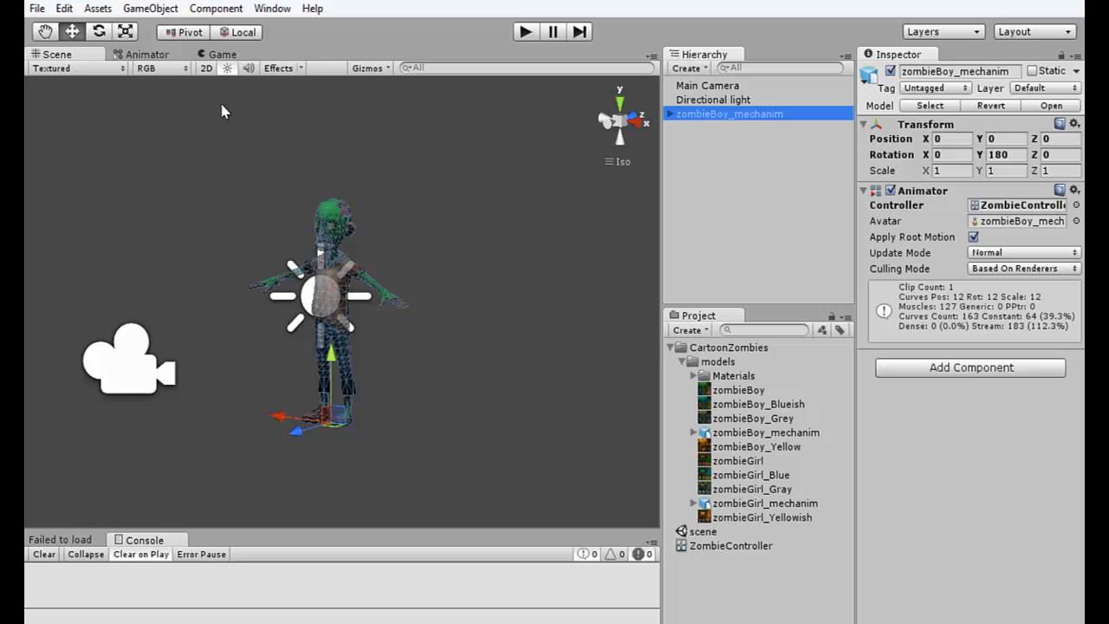
click(164, 55)
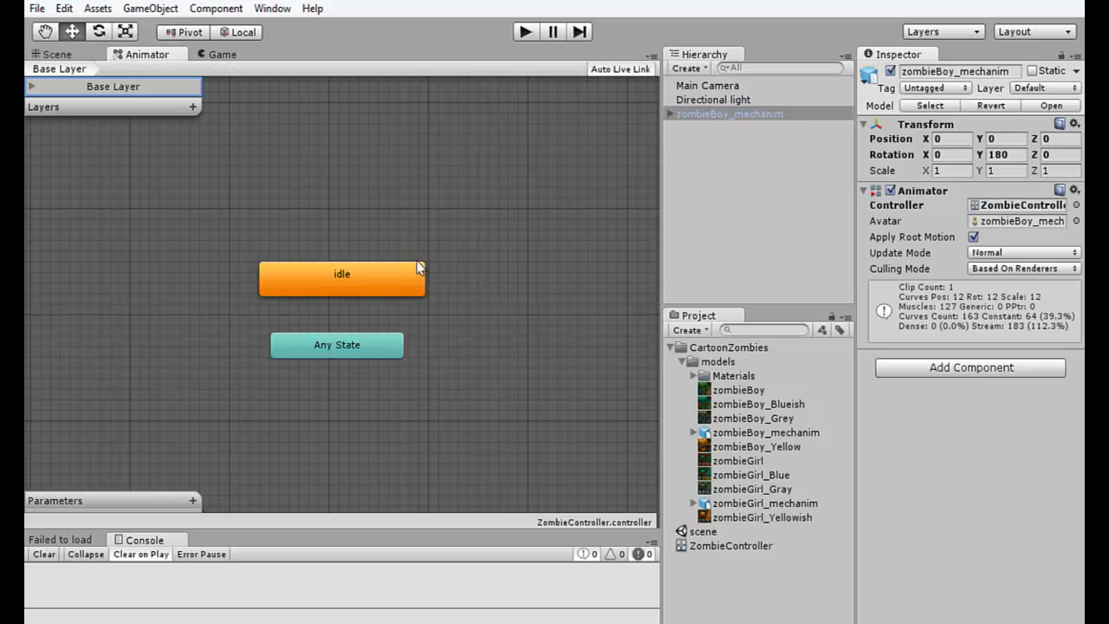
click(364, 288)
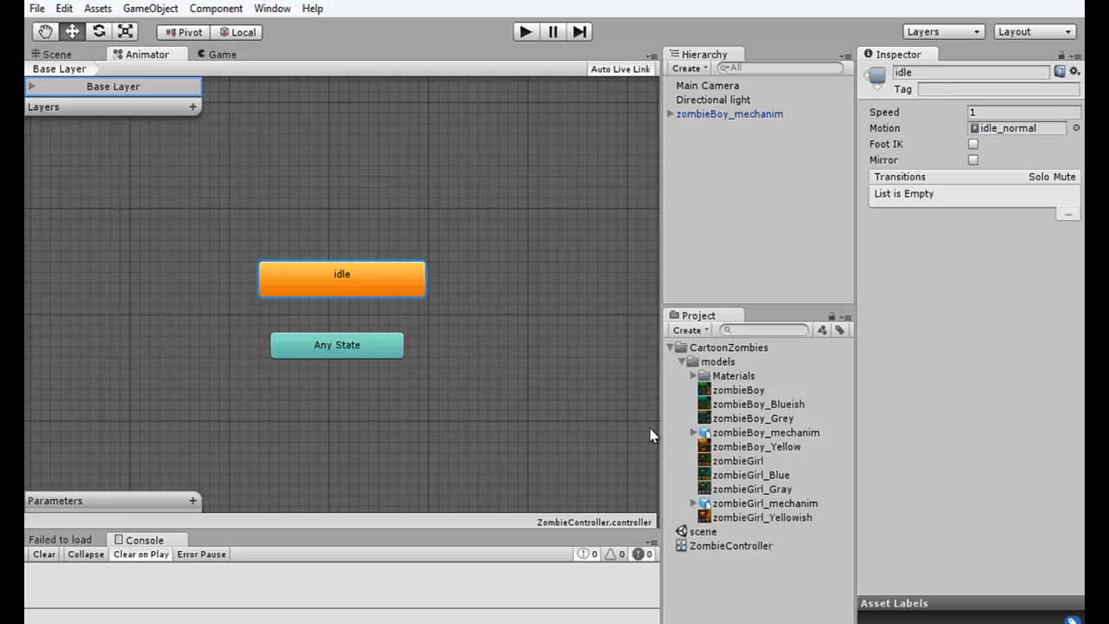
Expand the zombieBoy_mechanim model's clips and play funnyWalk in an enlarged preview seen from the front
click(694, 432)
scroll(729, 490, down, 4)
scroll(732, 496, down, 3)
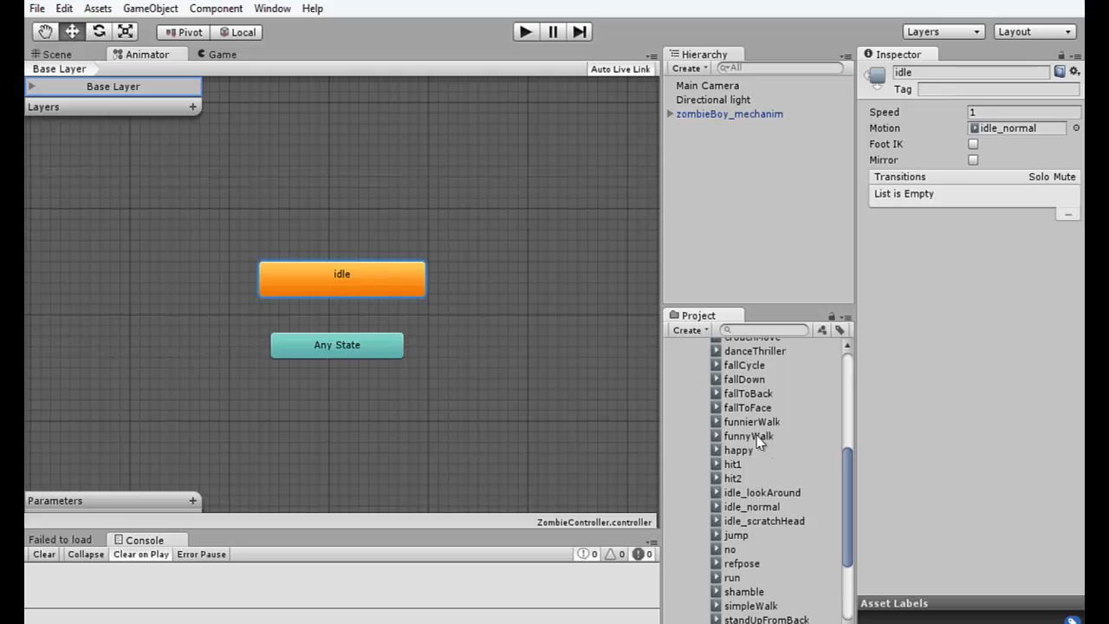
click(753, 436)
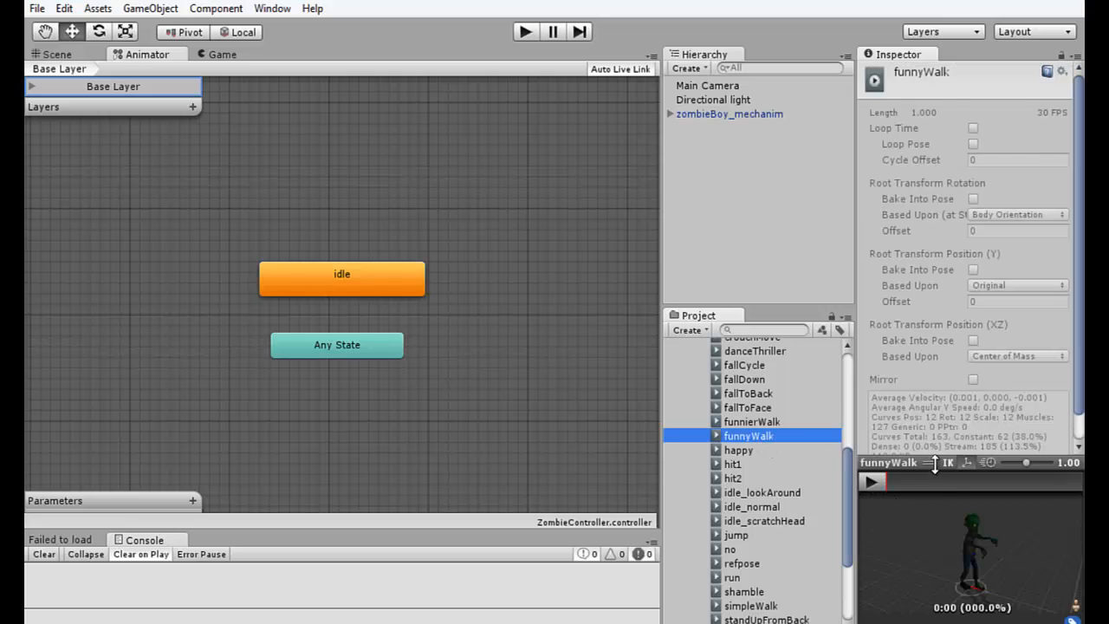
drag(934, 461, 932, 192)
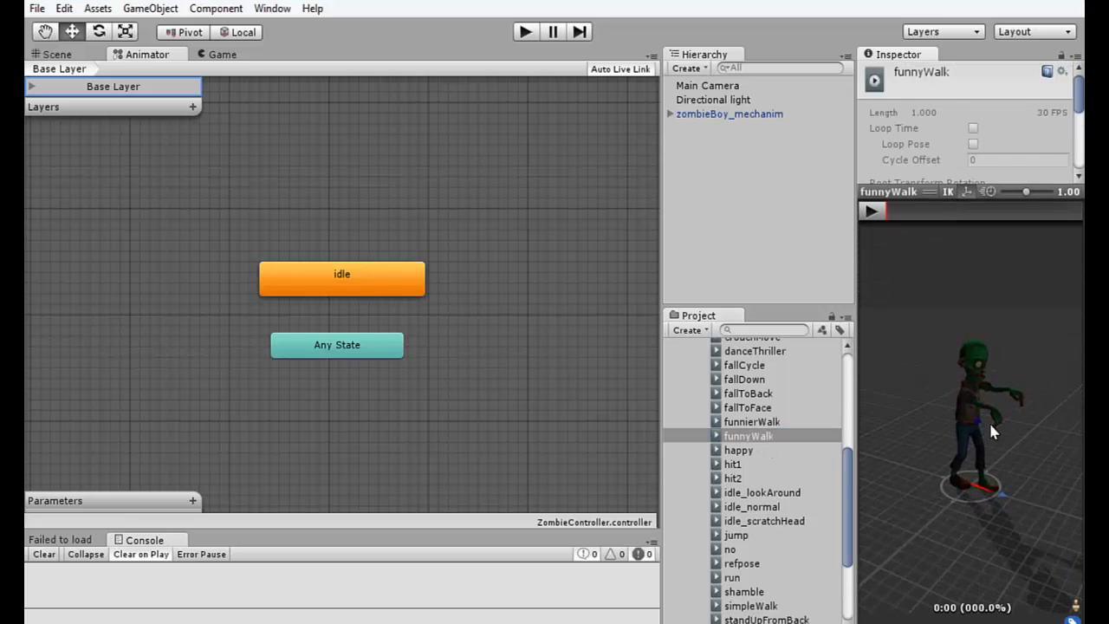
drag(1024, 417, 931, 437)
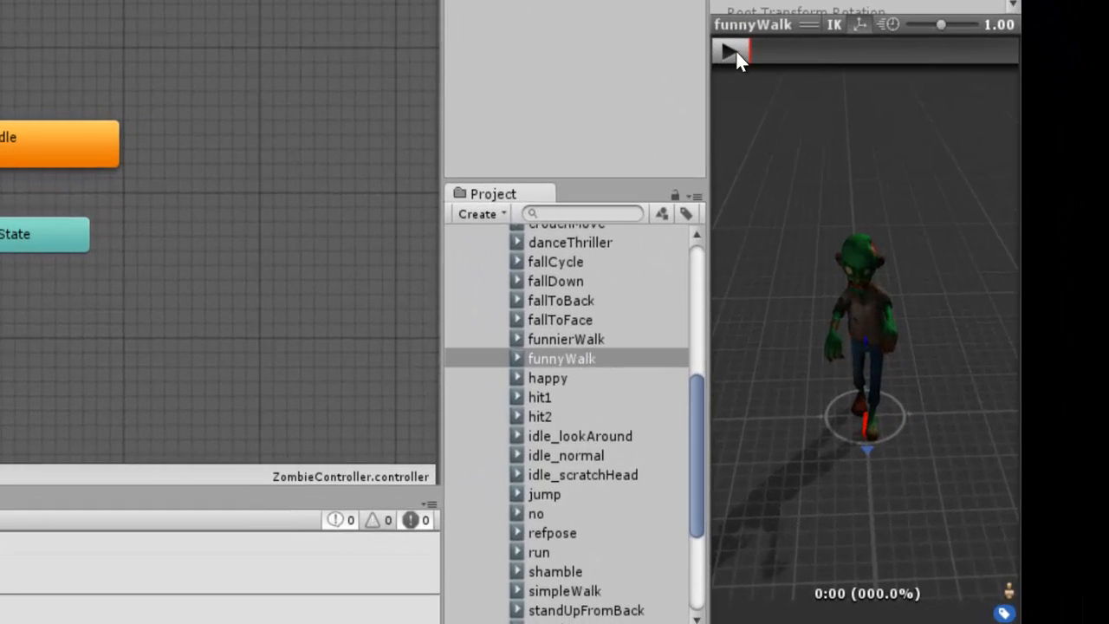
click(736, 49)
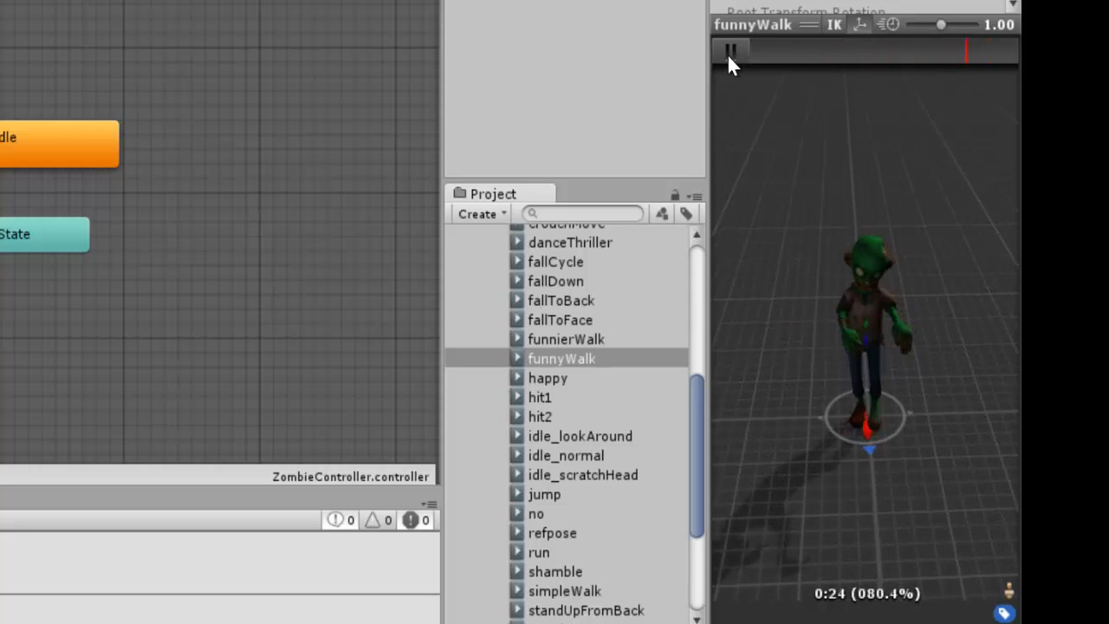
click(730, 50)
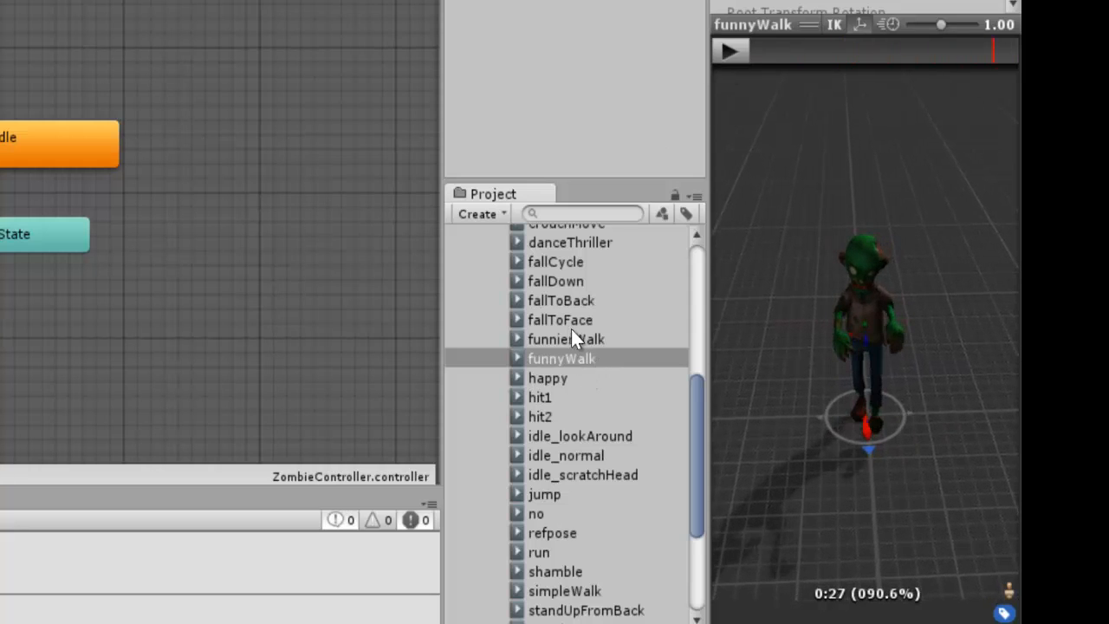
Preview the model's simpleWalk clip and stop its playback
scroll(583, 422, down, 2)
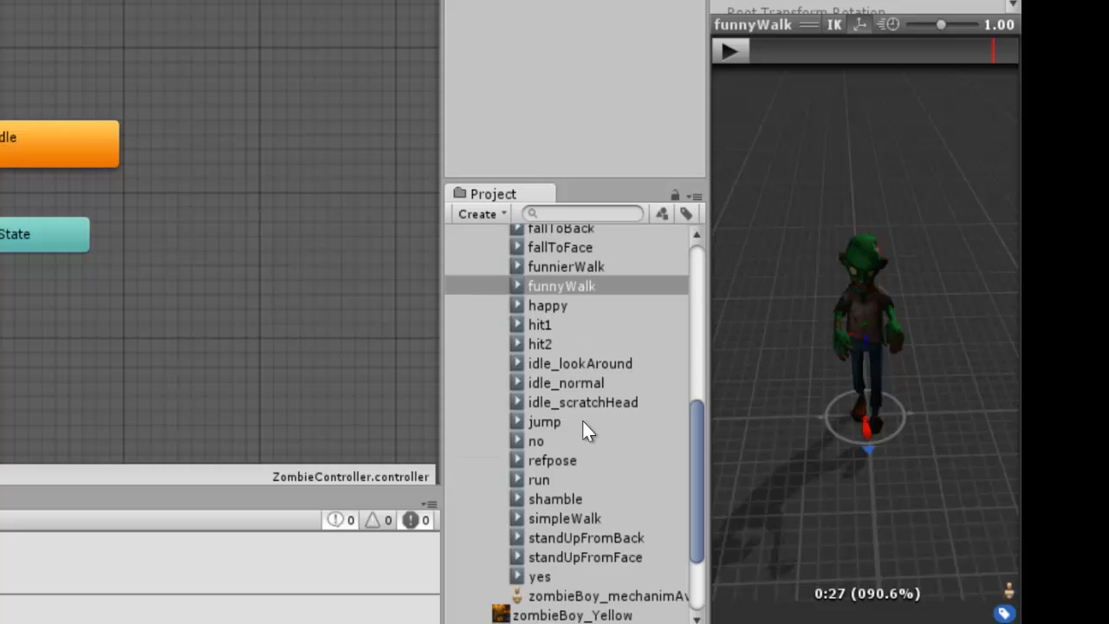
click(569, 516)
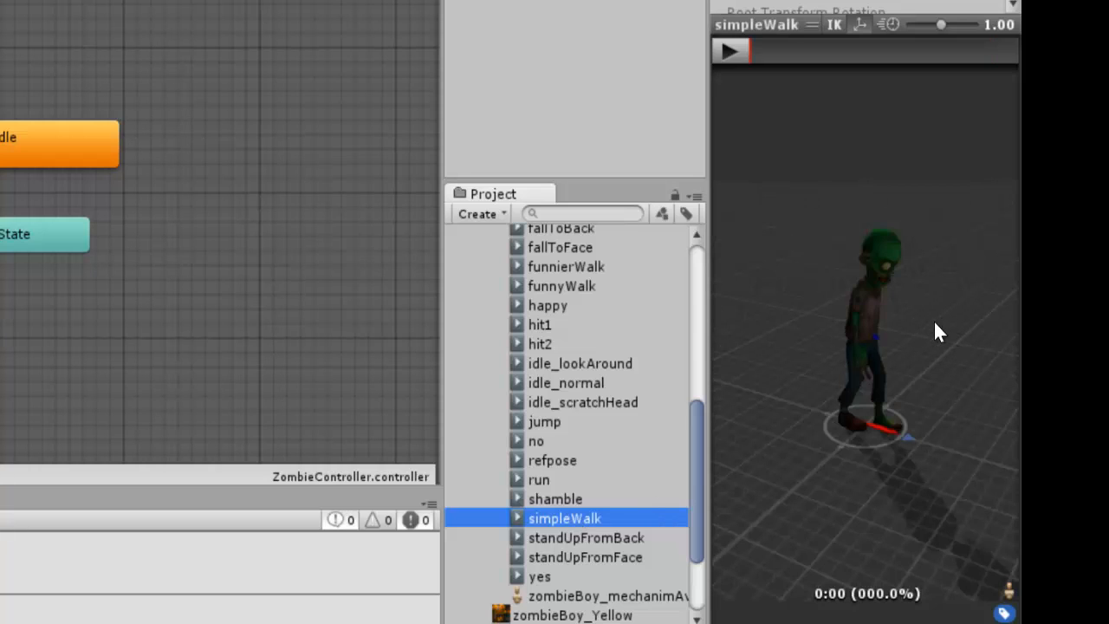
click(730, 50)
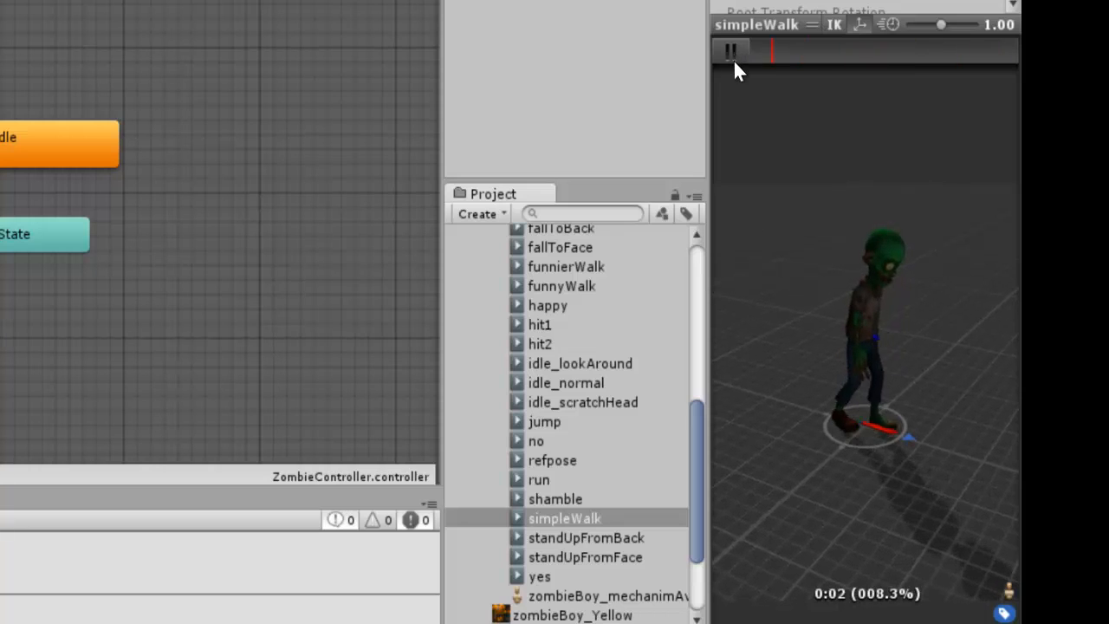
click(730, 50)
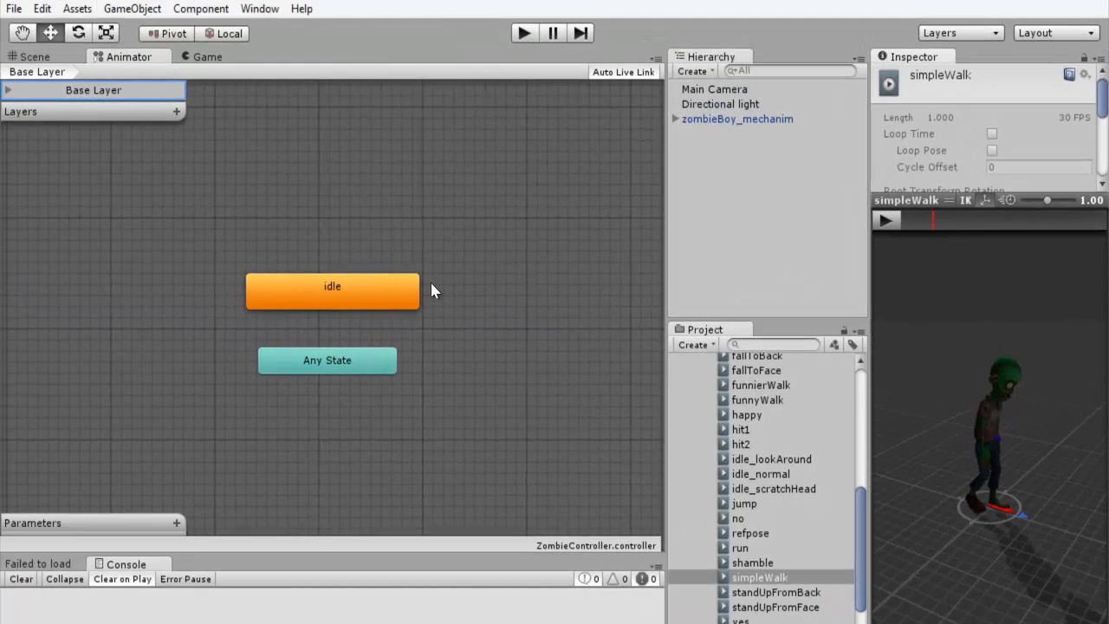
Create an empty state, place it above and to the right of idle, and move idle down just above Any State
right_click(477, 263)
mouse_move(529, 274)
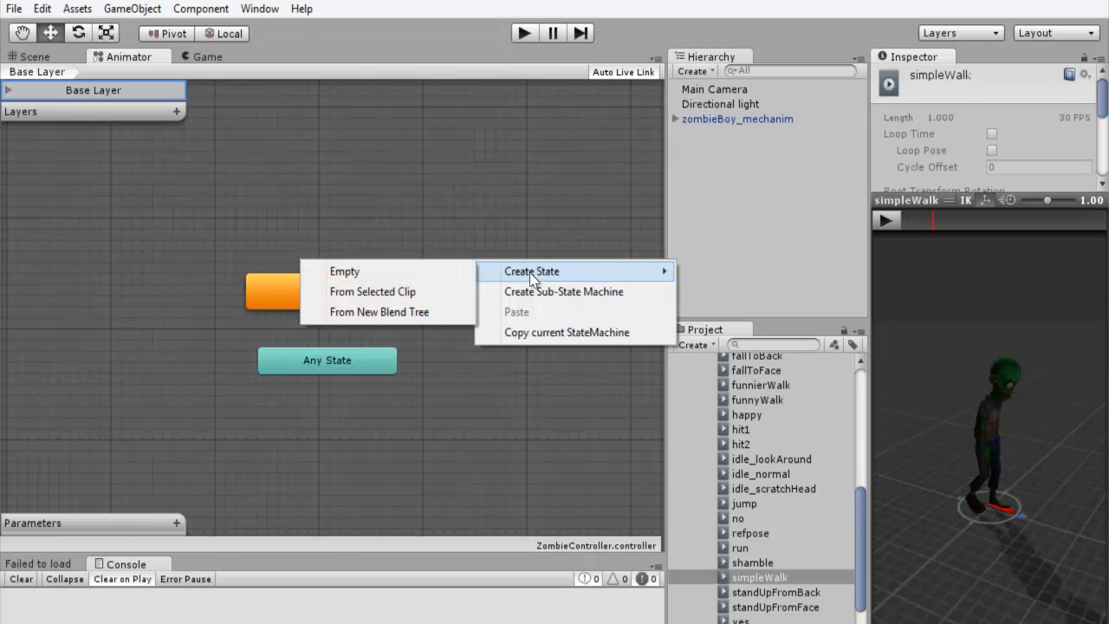
click(431, 275)
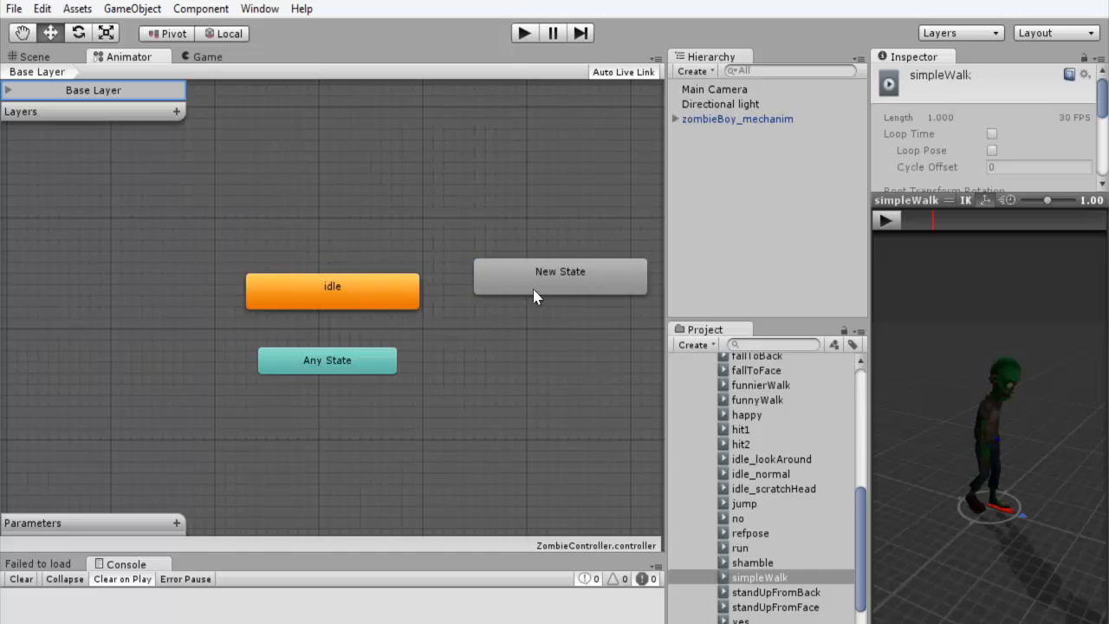
click(579, 277)
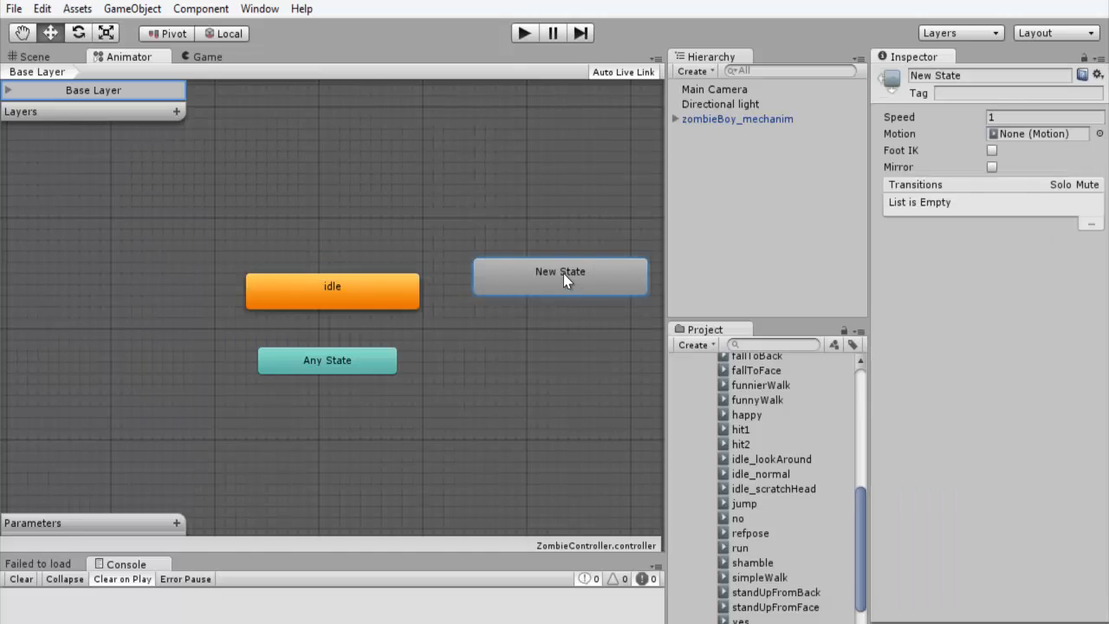
drag(567, 277, 500, 179)
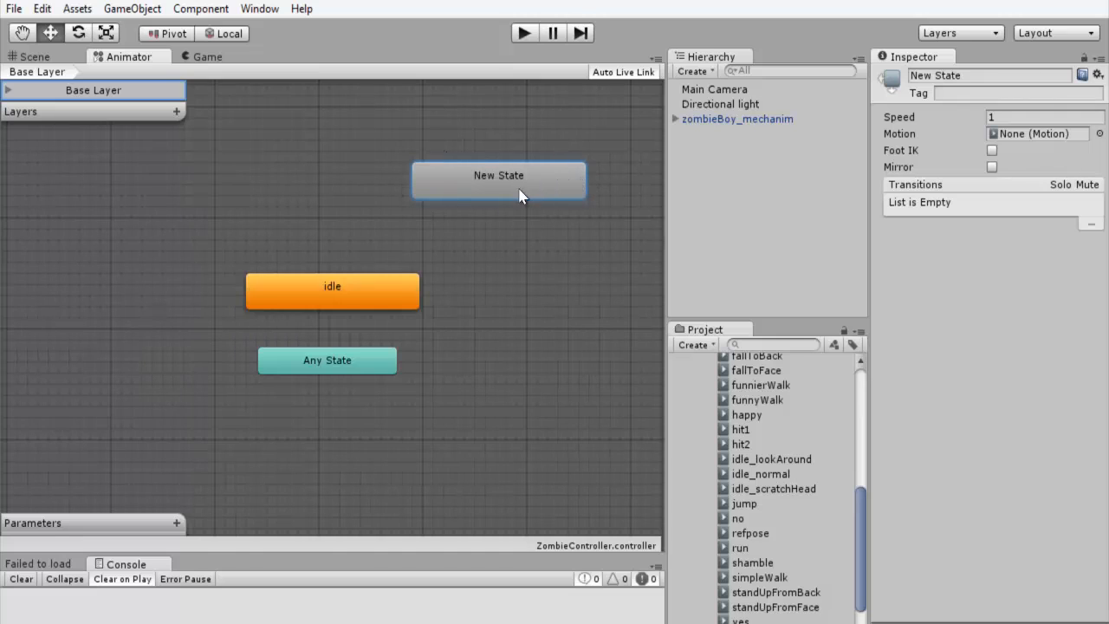
drag(389, 300, 380, 320)
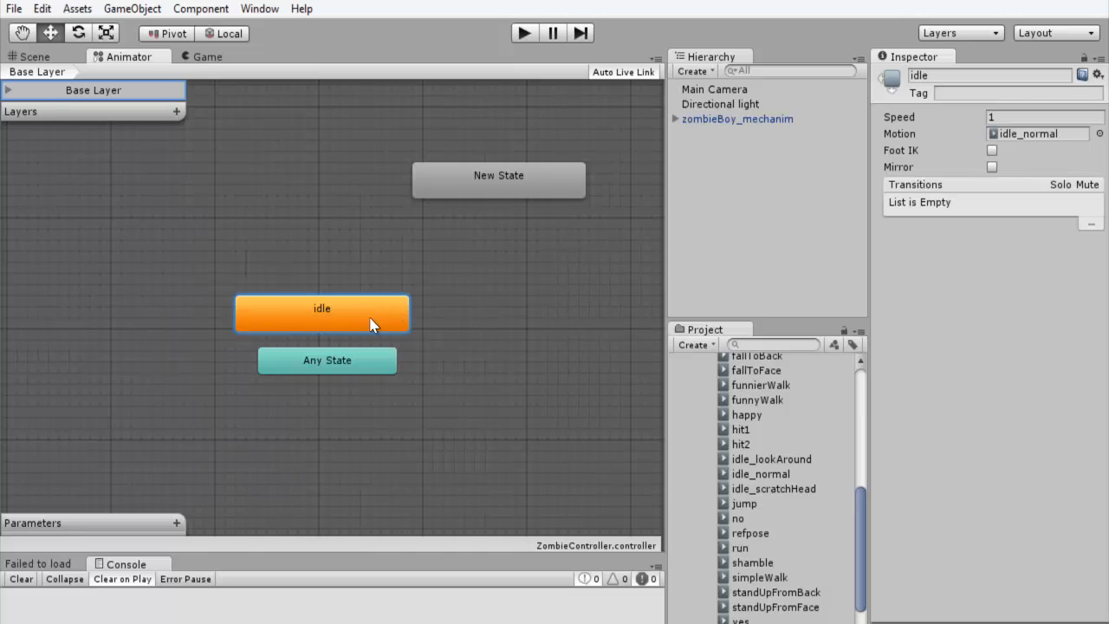
drag(387, 323, 381, 324)
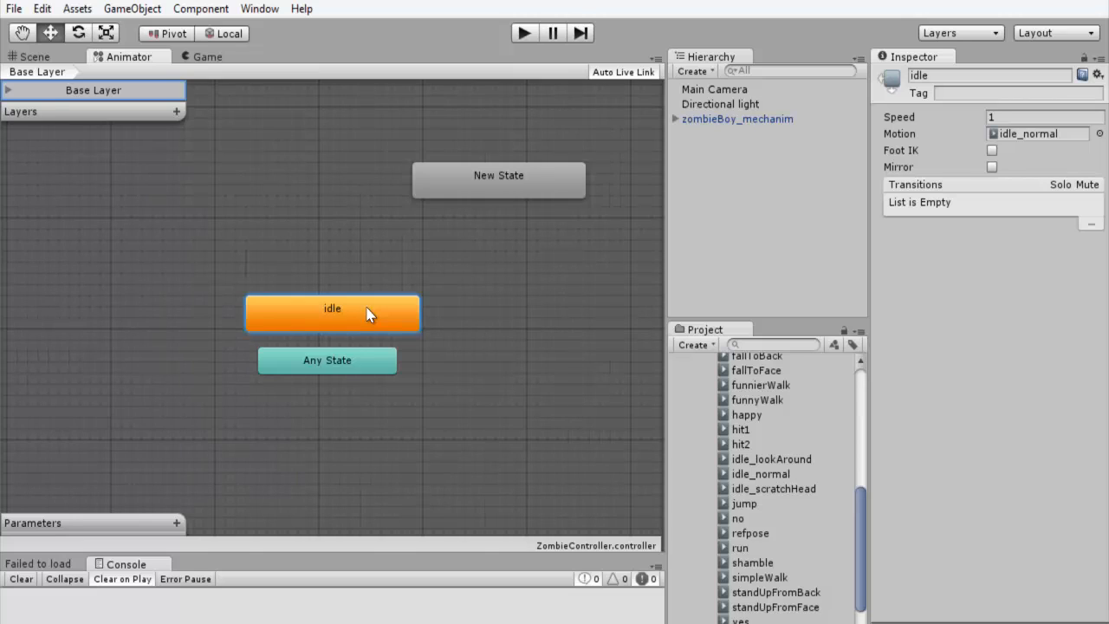
Rename the new state to Walk and assign the simpleWalk clip as its motion
click(530, 191)
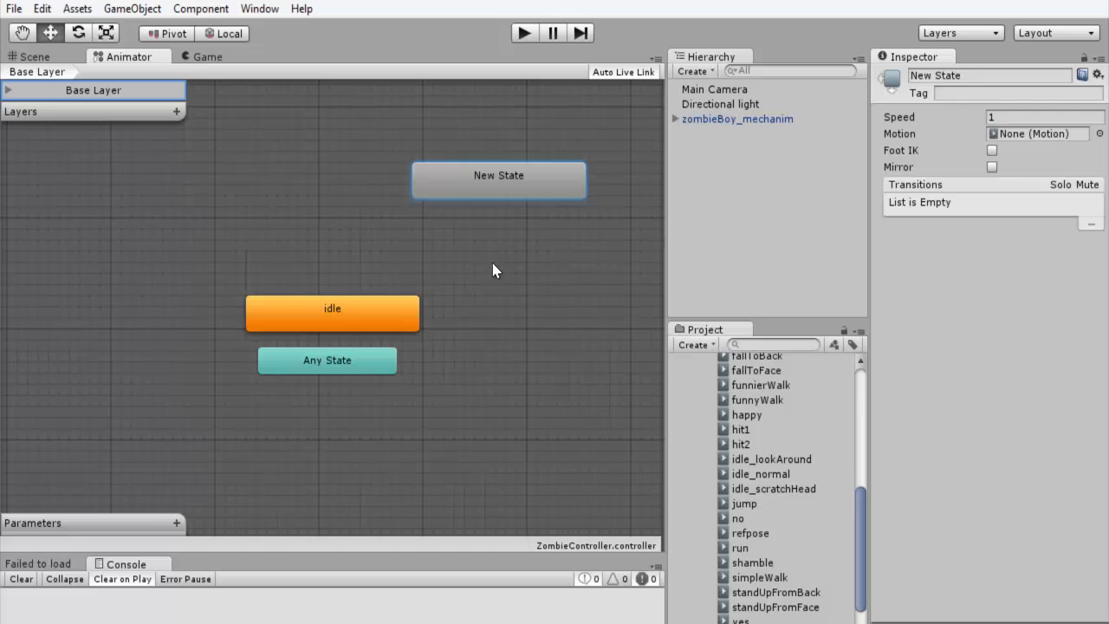
click(983, 75)
text(Walk)
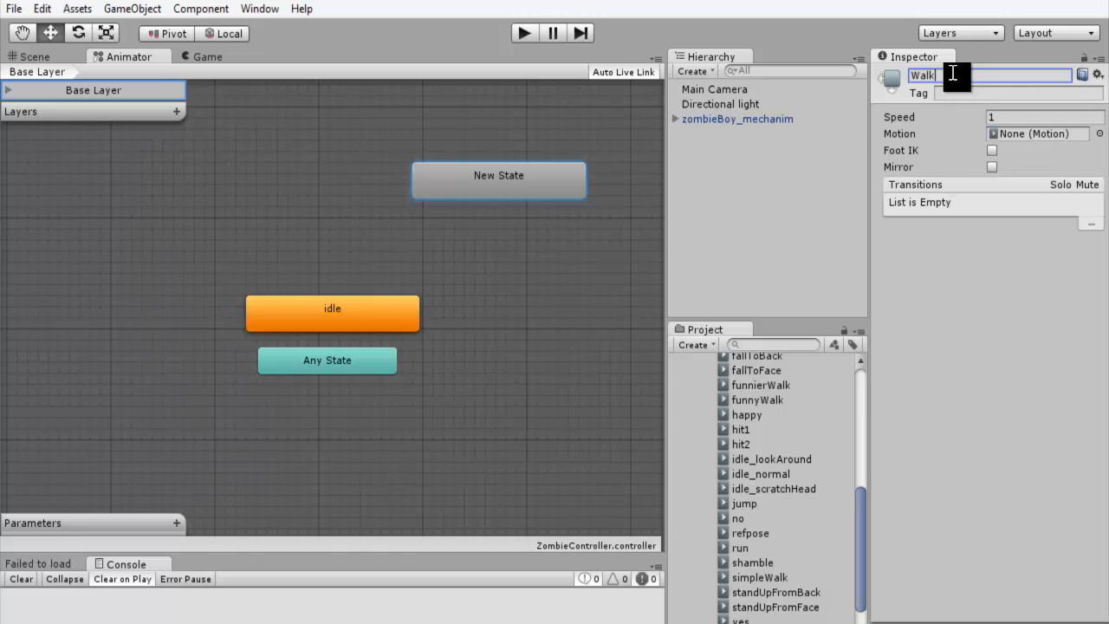
key(Return)
click(1023, 133)
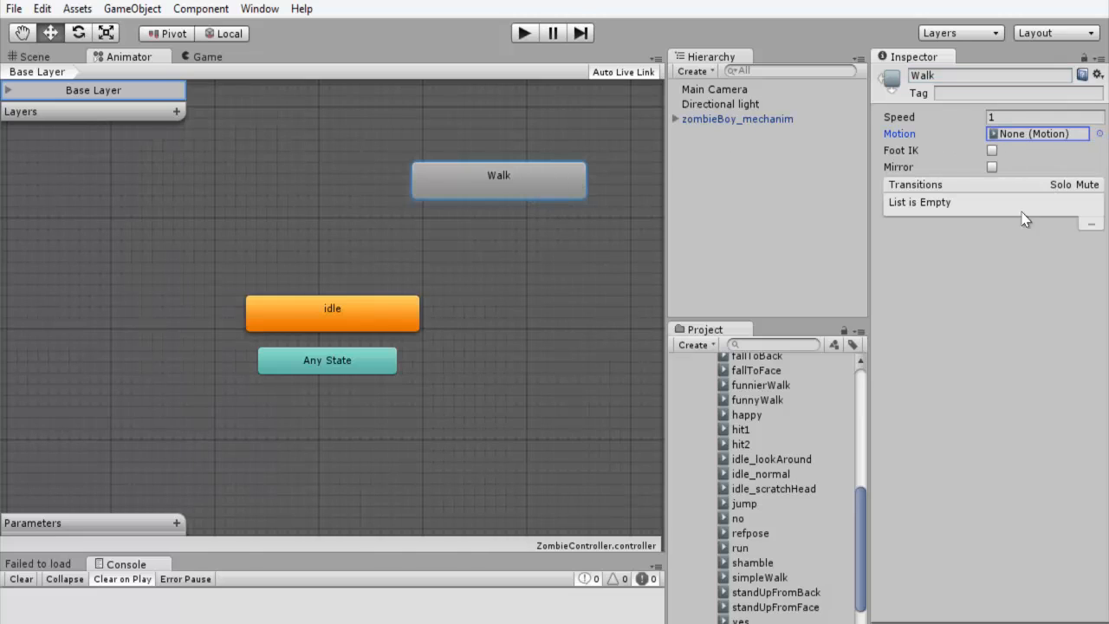
drag(752, 578, 1010, 141)
click(527, 179)
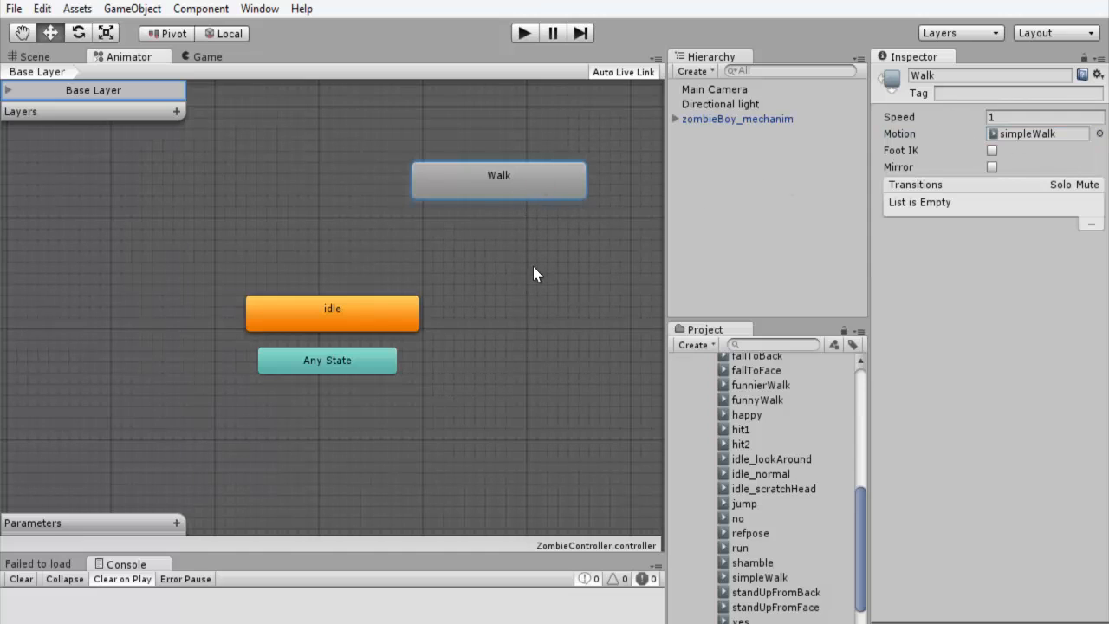
Inspect the idle and Walk states, and run the game with zombieBoy_mechanim selected to see which state plays in the graph
click(416, 326)
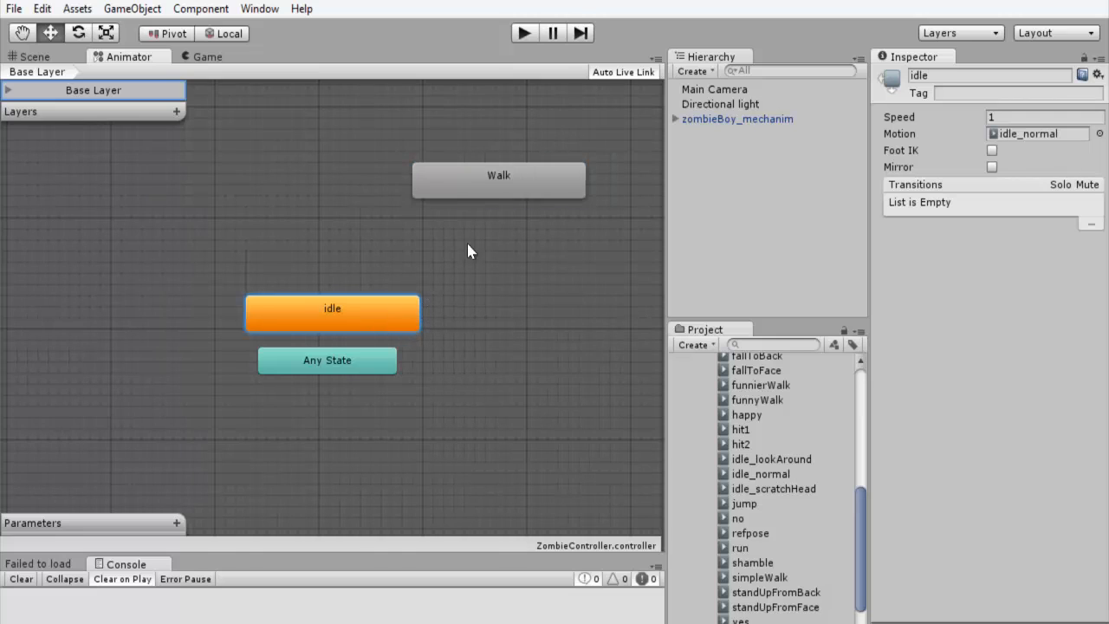
click(525, 190)
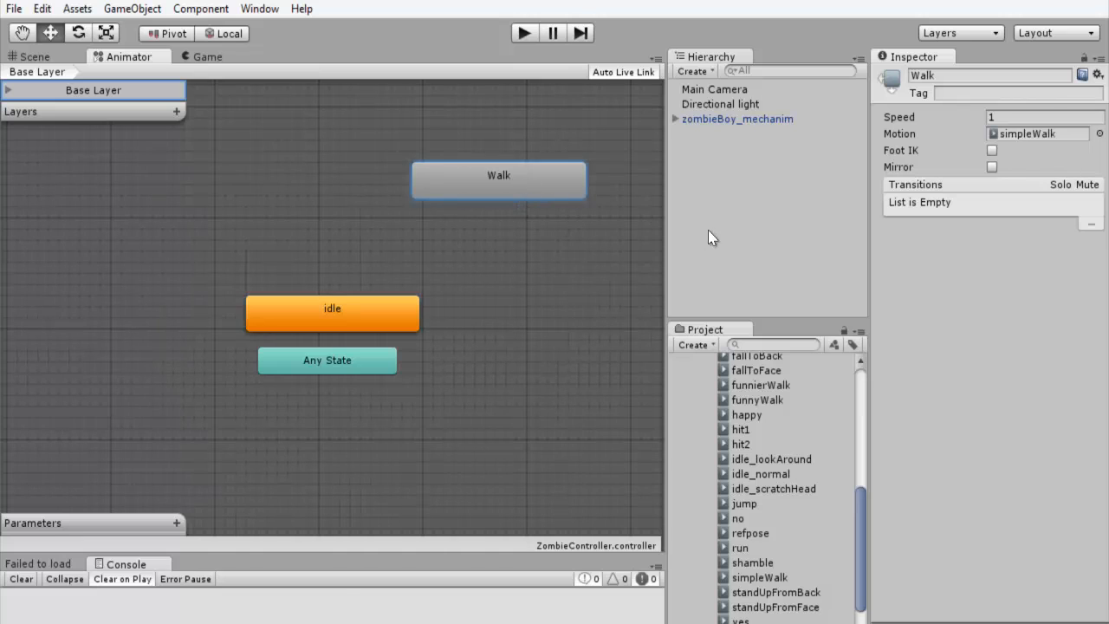
click(743, 121)
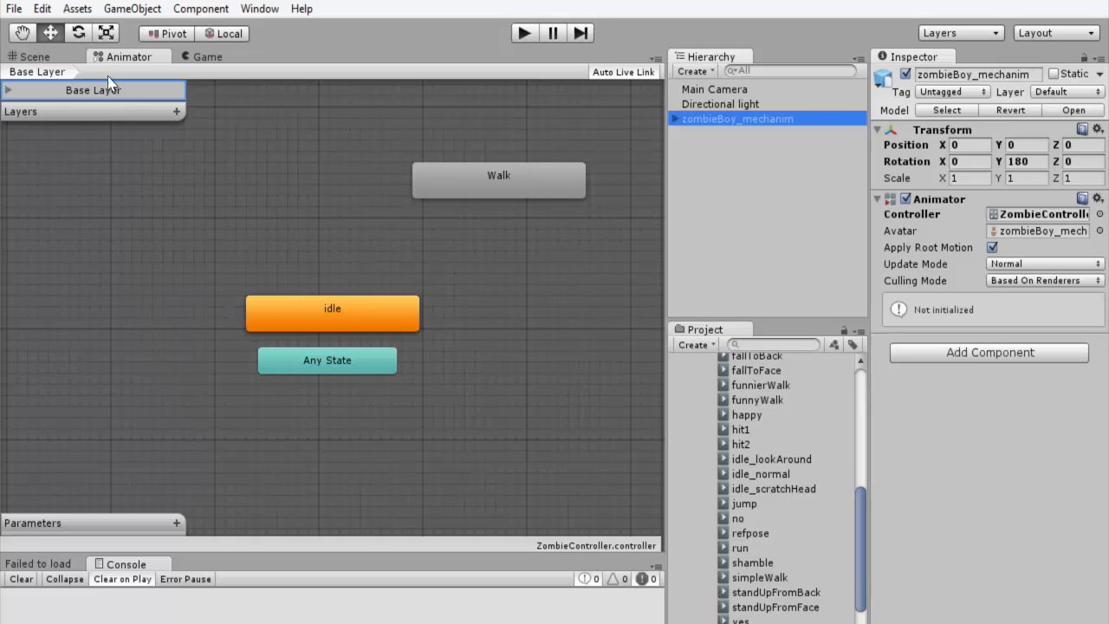
click(35, 56)
alt+drag(336, 361, 379, 377)
click(522, 32)
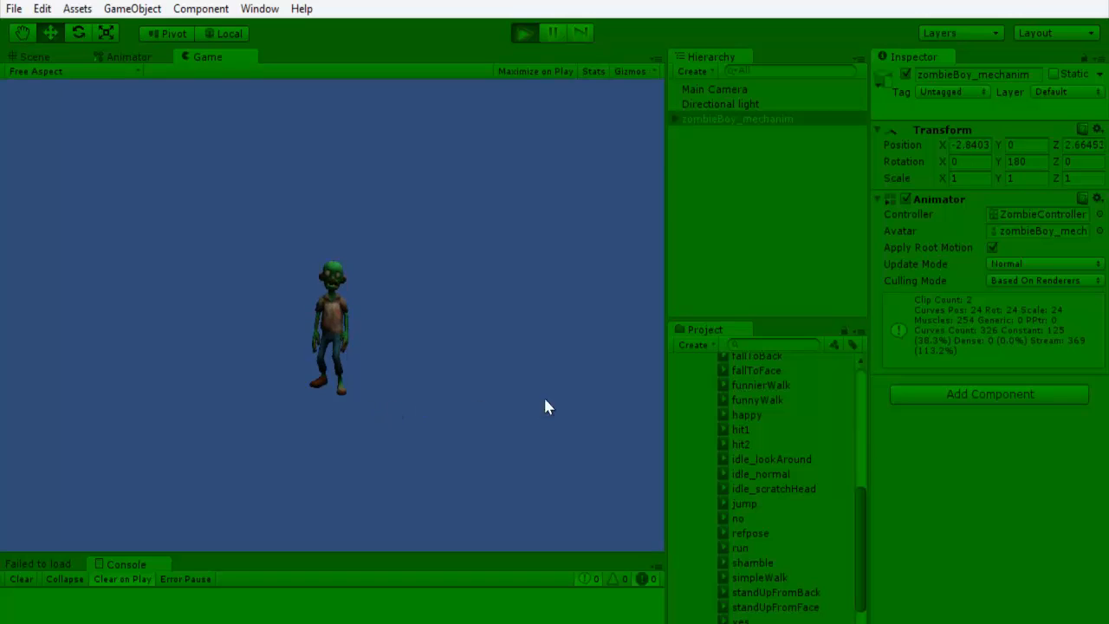
click(128, 57)
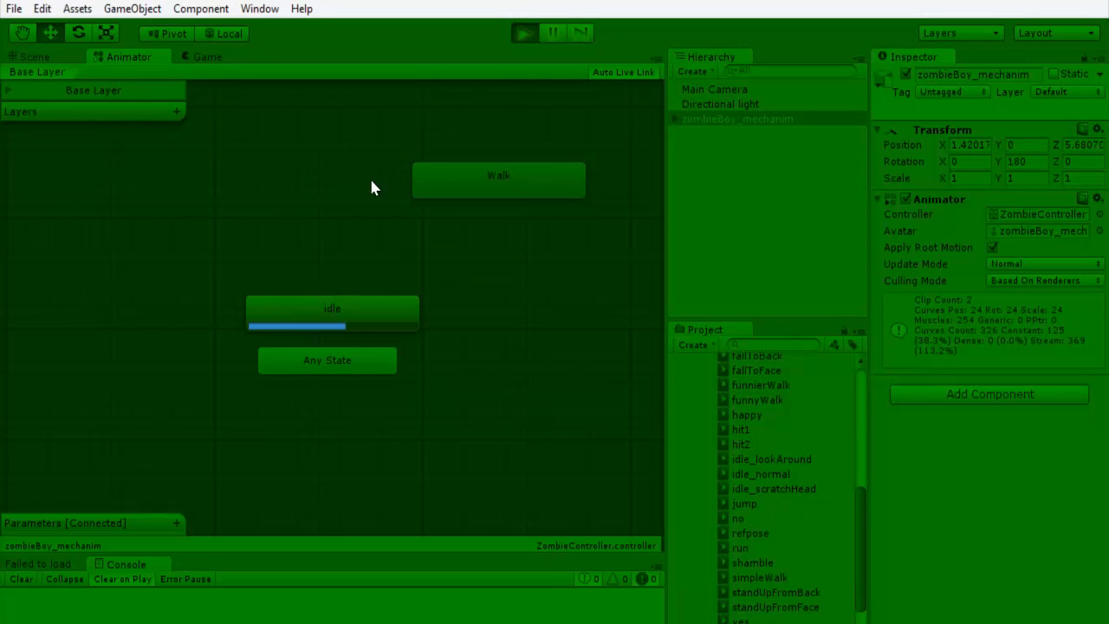
Watch the running game beside the state graph, stop the run and redock the Game view with the Scene and Animator views
drag(209, 63, 658, 394)
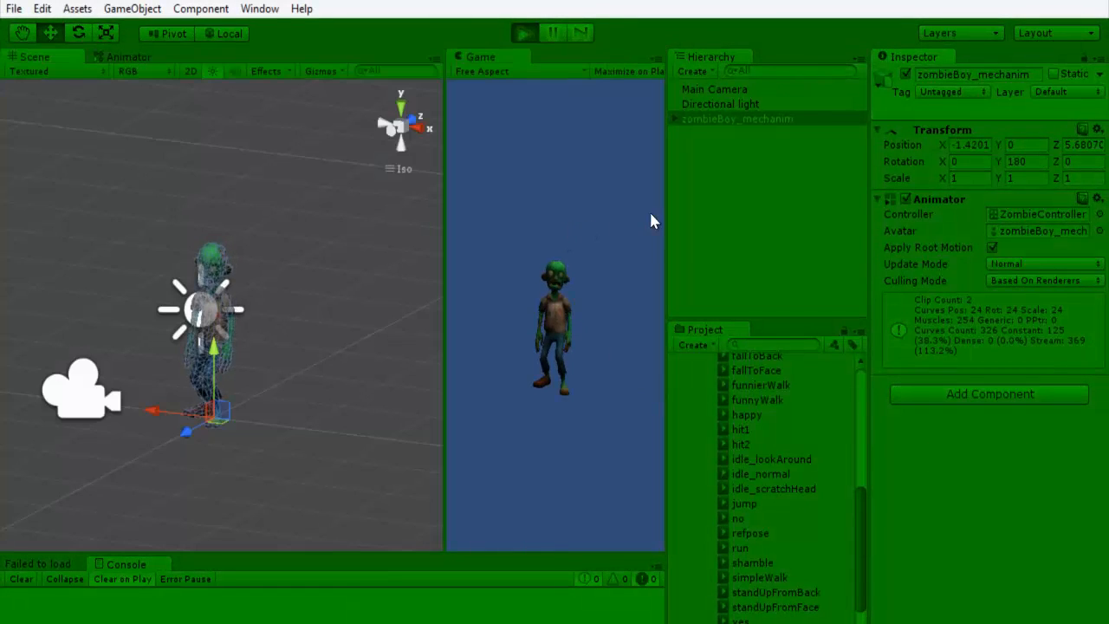
click(105, 59)
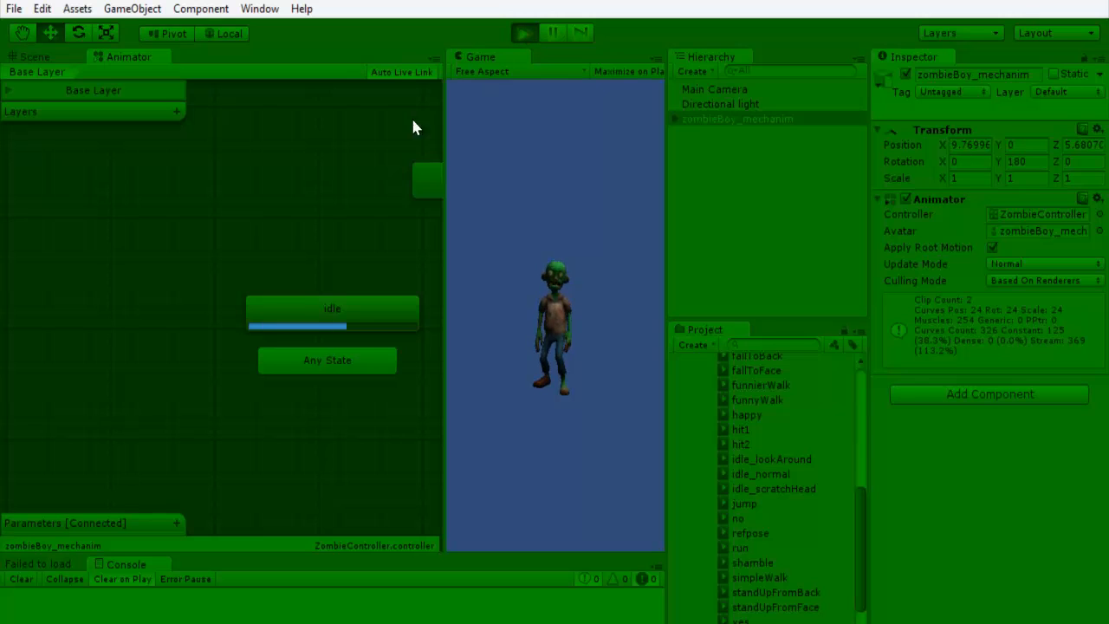
click(361, 203)
right_click(358, 204)
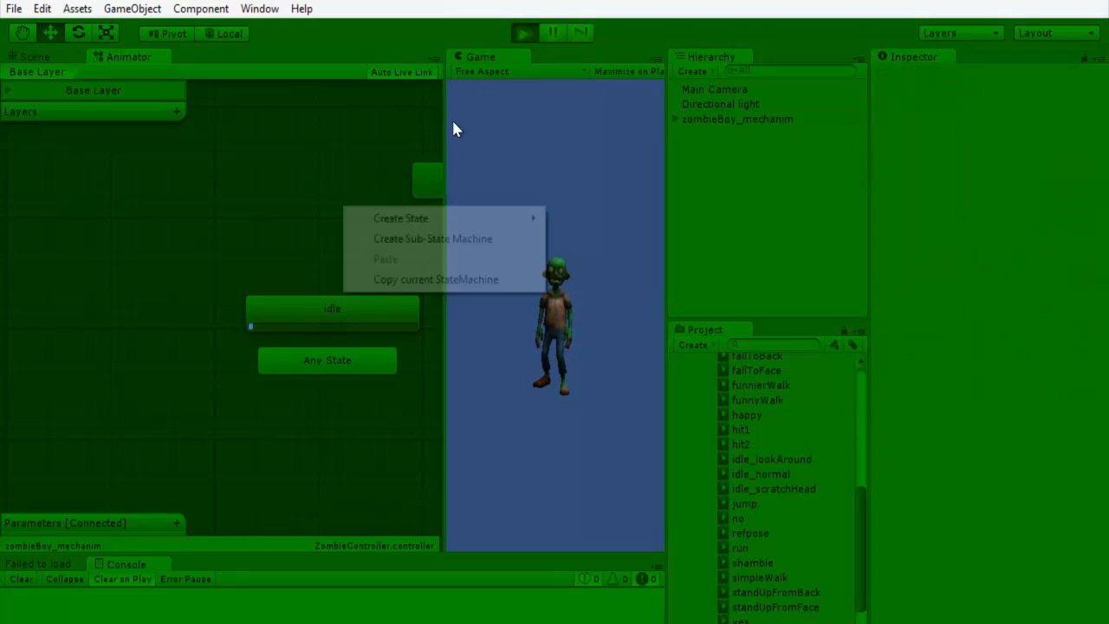
click(487, 61)
click(523, 33)
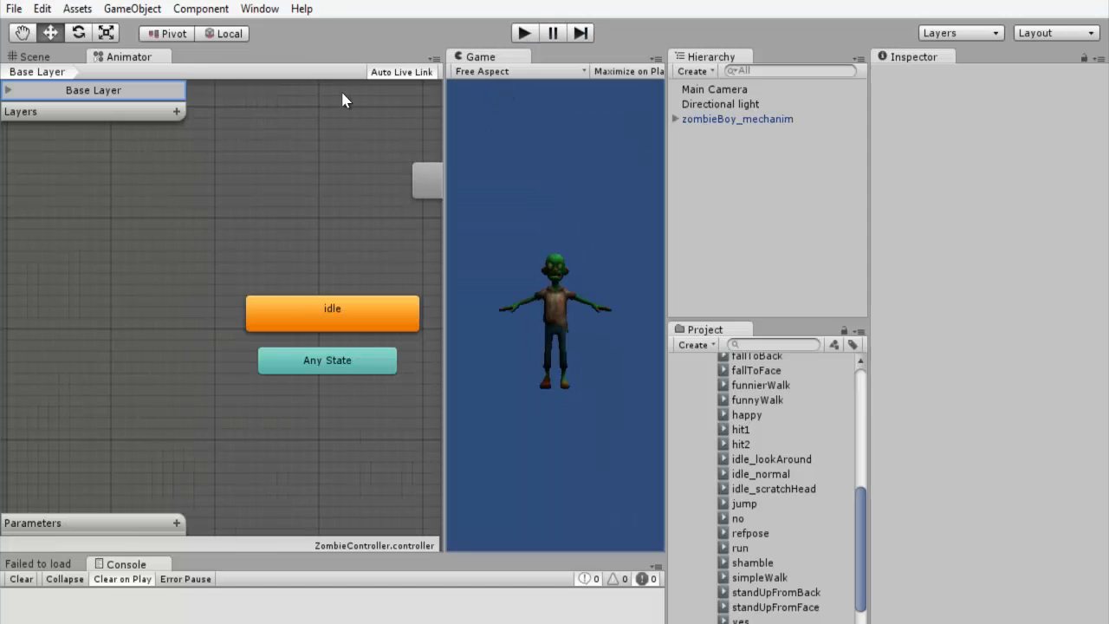
drag(483, 58, 206, 62)
click(126, 57)
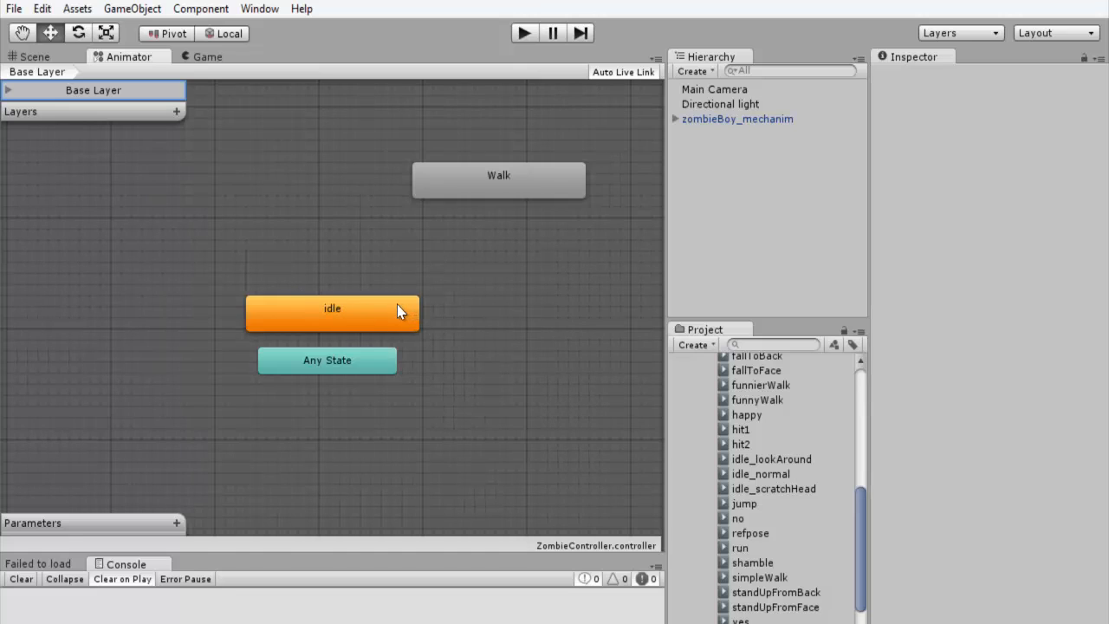
Make a transition from idle to Walk and shift the idle state slightly left
click(352, 321)
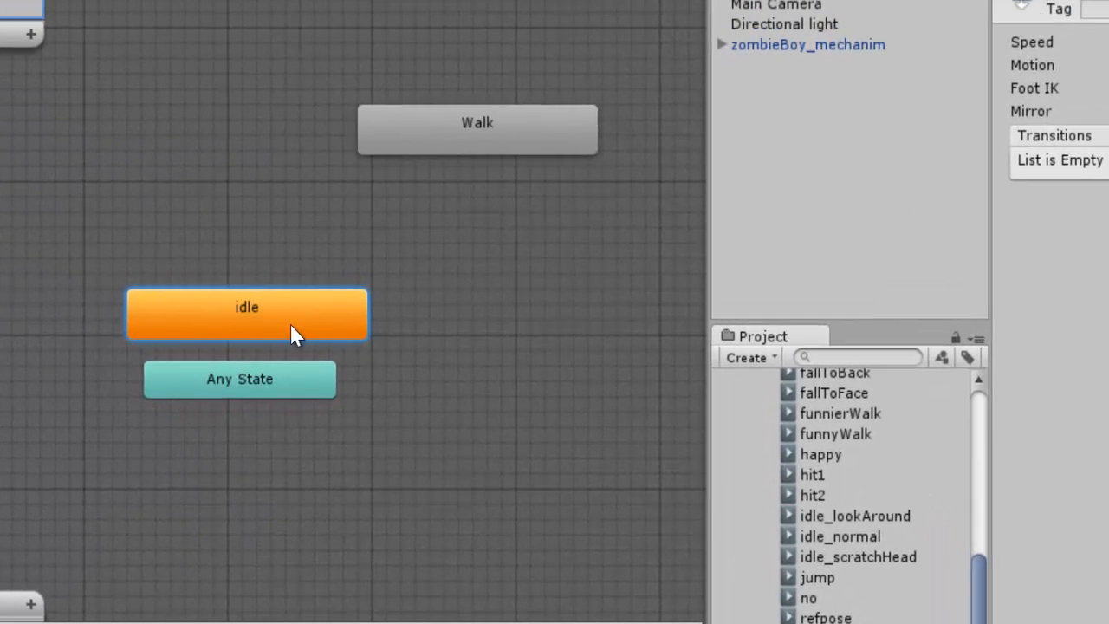
right_click(330, 303)
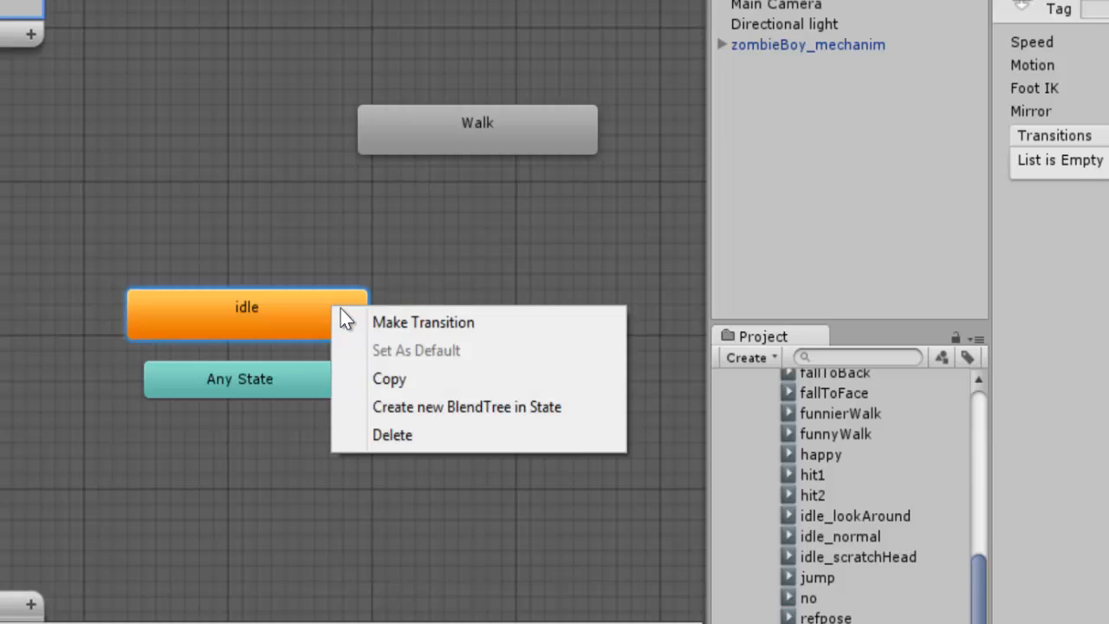
click(515, 322)
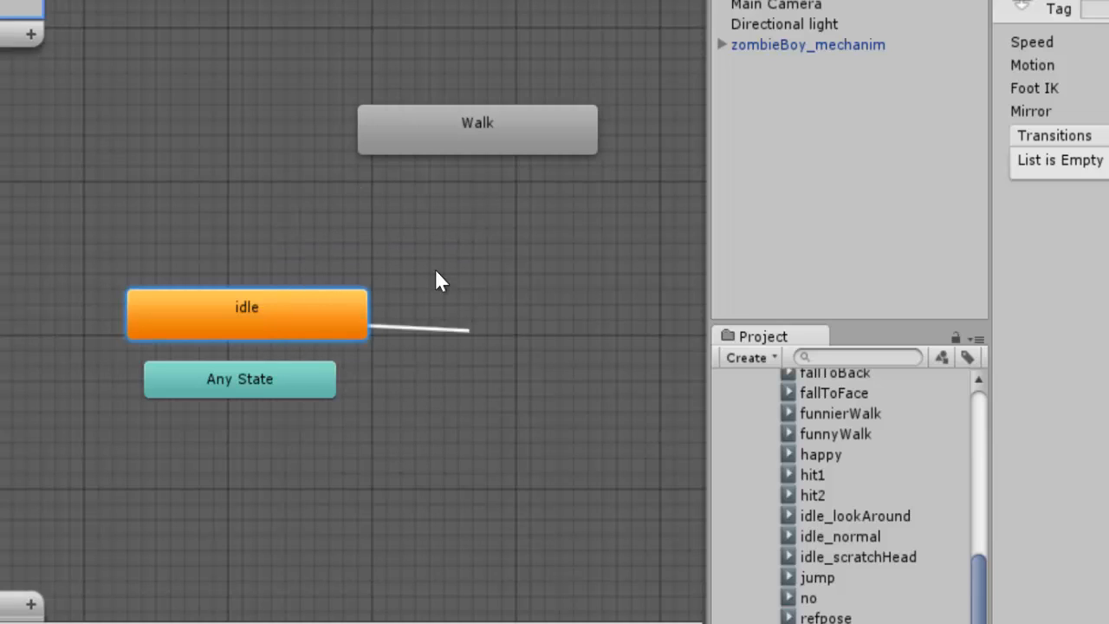
click(468, 133)
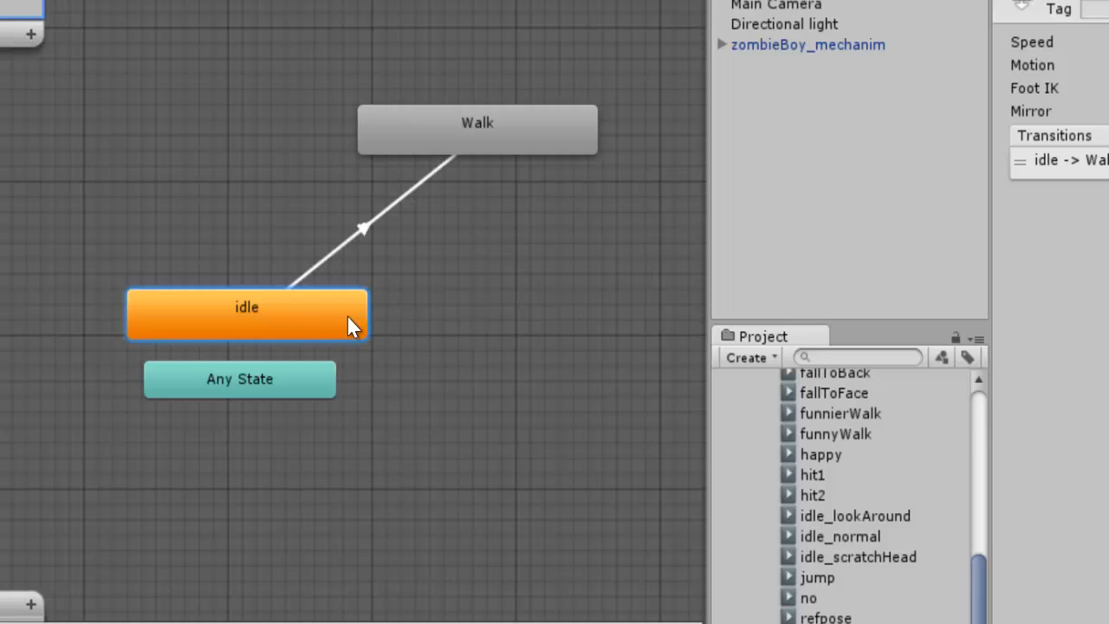
drag(348, 325, 332, 325)
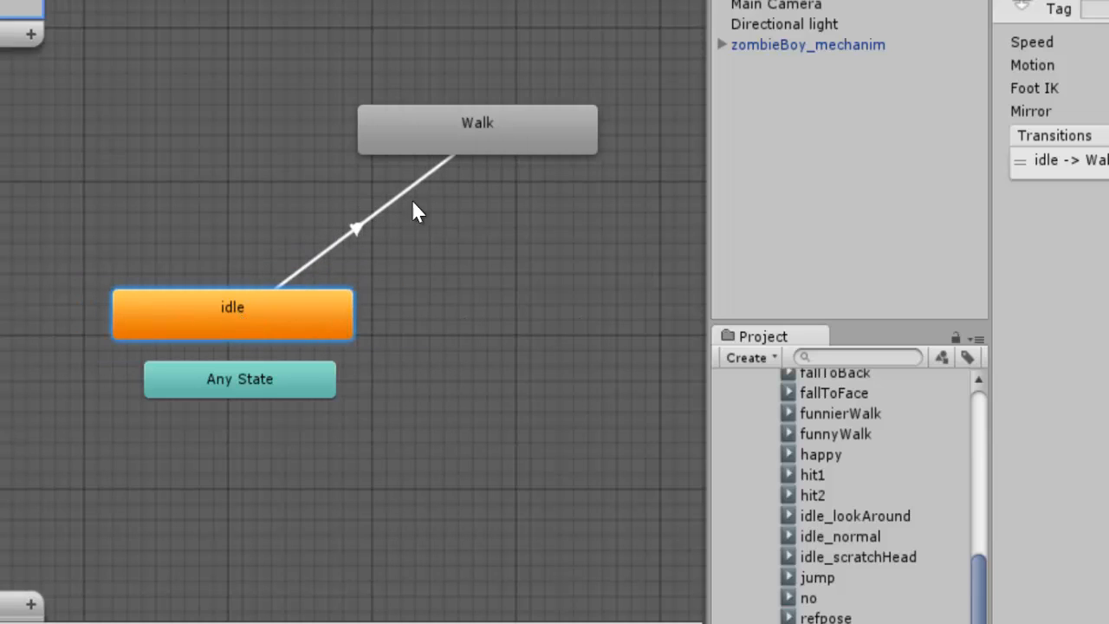
Examine the idle -> Walk transition's blend timeline and exit condition, comparing it with the settings of the two states it connects
click(567, 126)
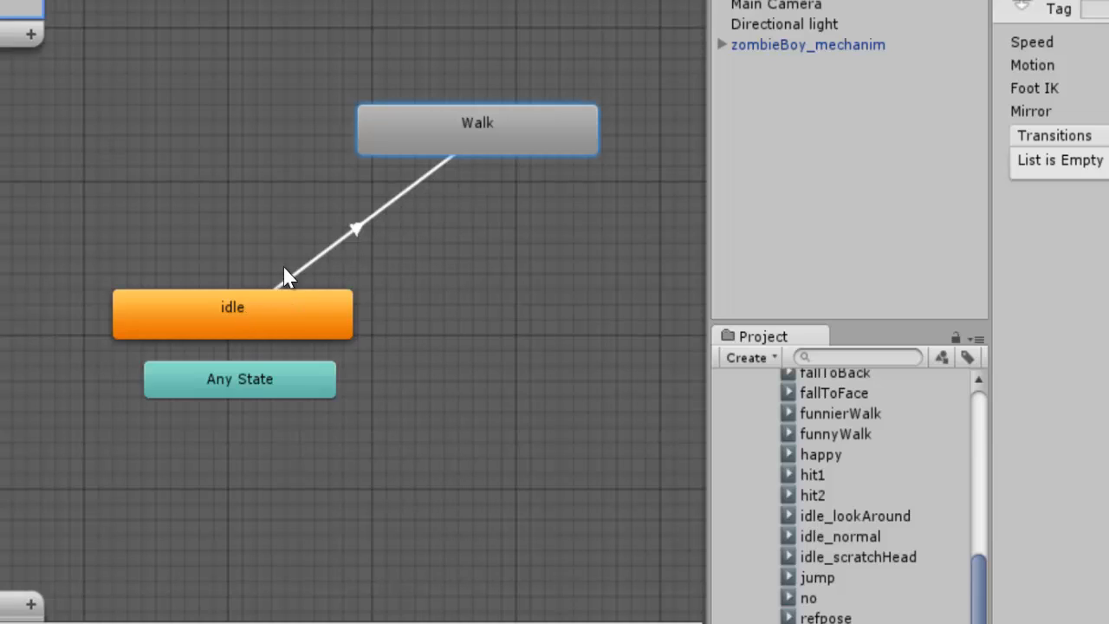
click(357, 228)
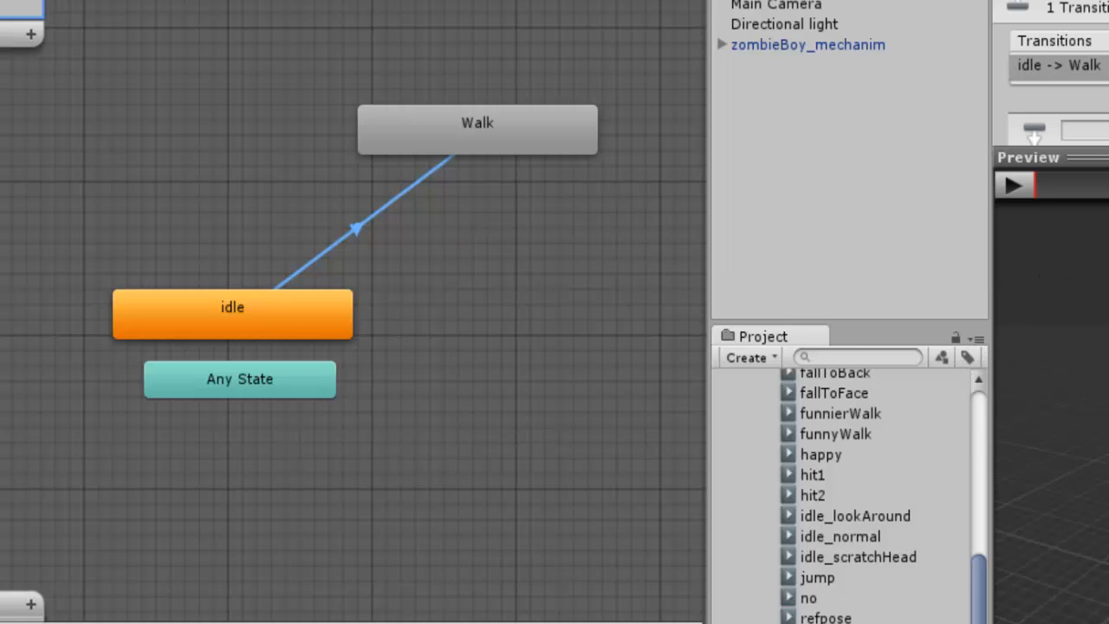
drag(1072, 158, 1066, 331)
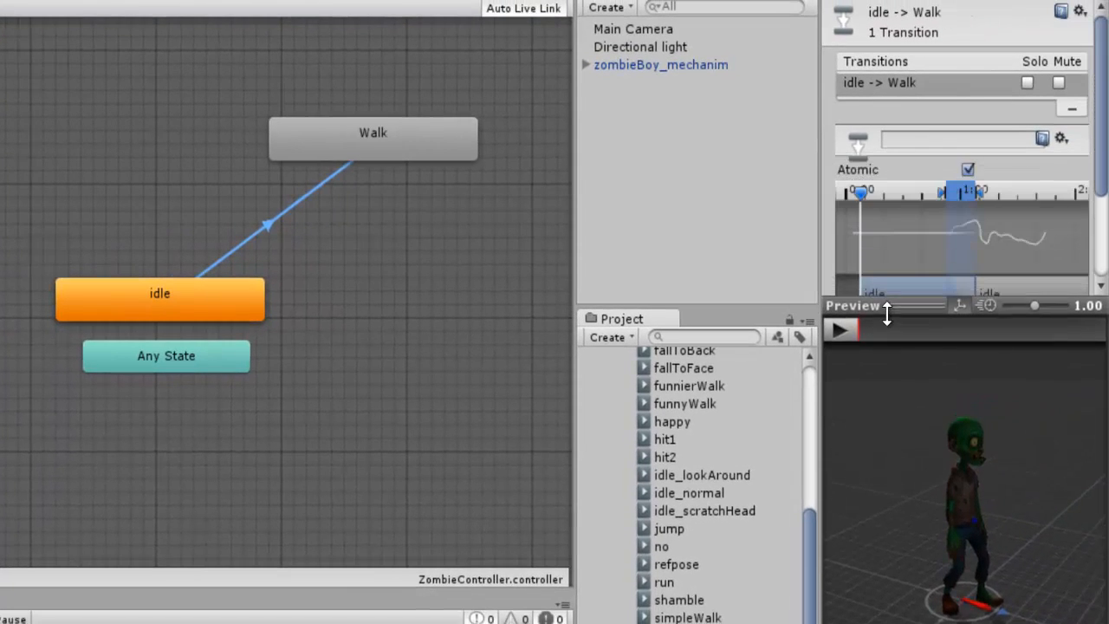
drag(887, 316, 890, 405)
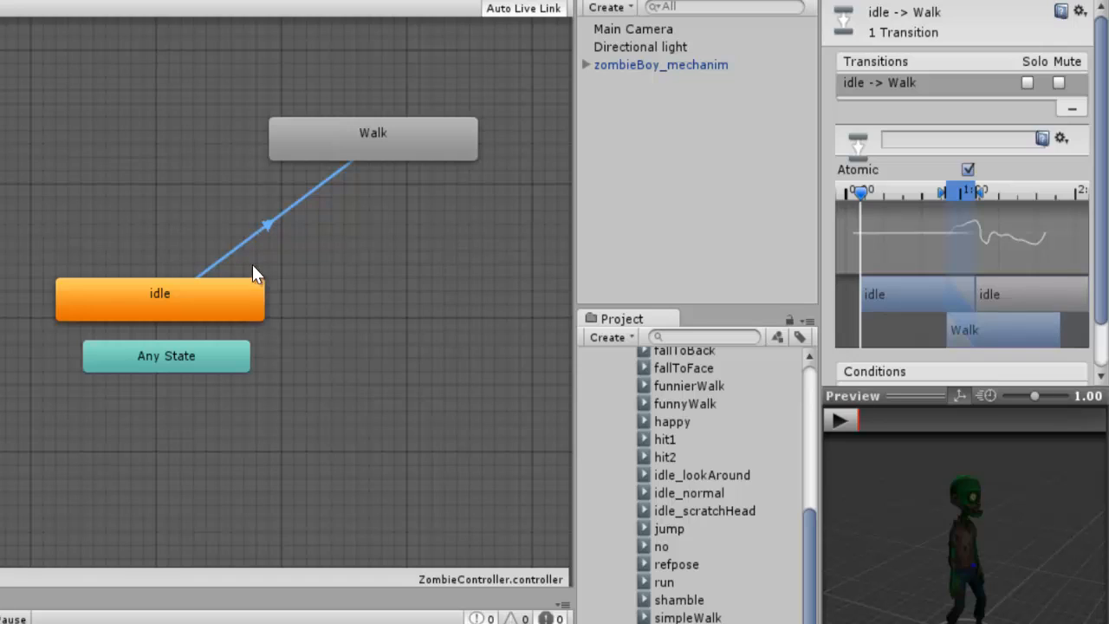
click(254, 300)
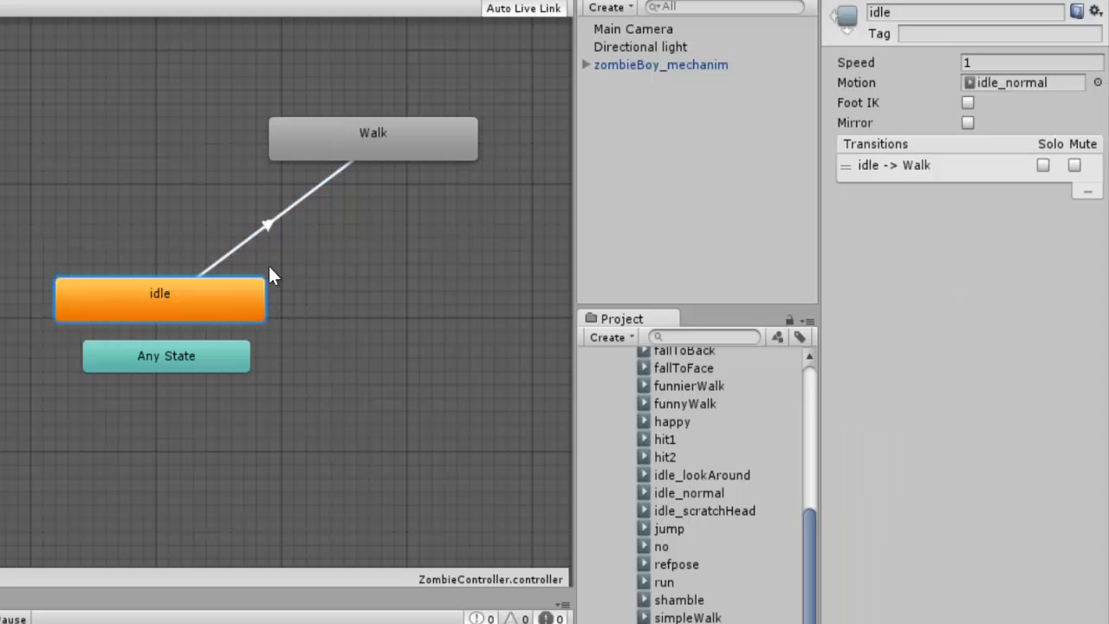
click(409, 143)
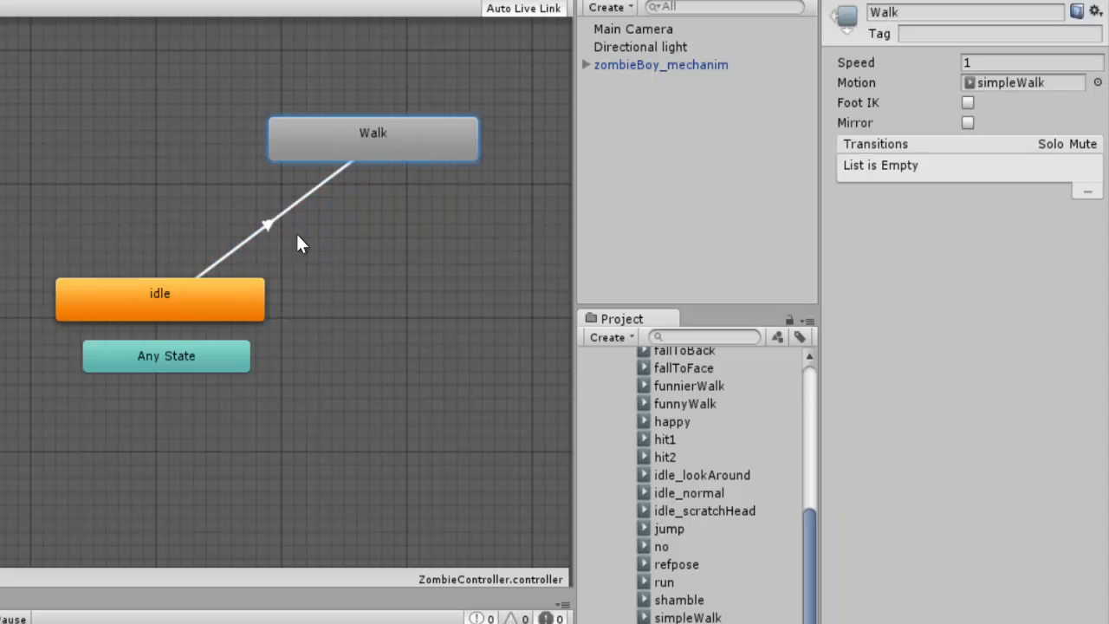
click(270, 225)
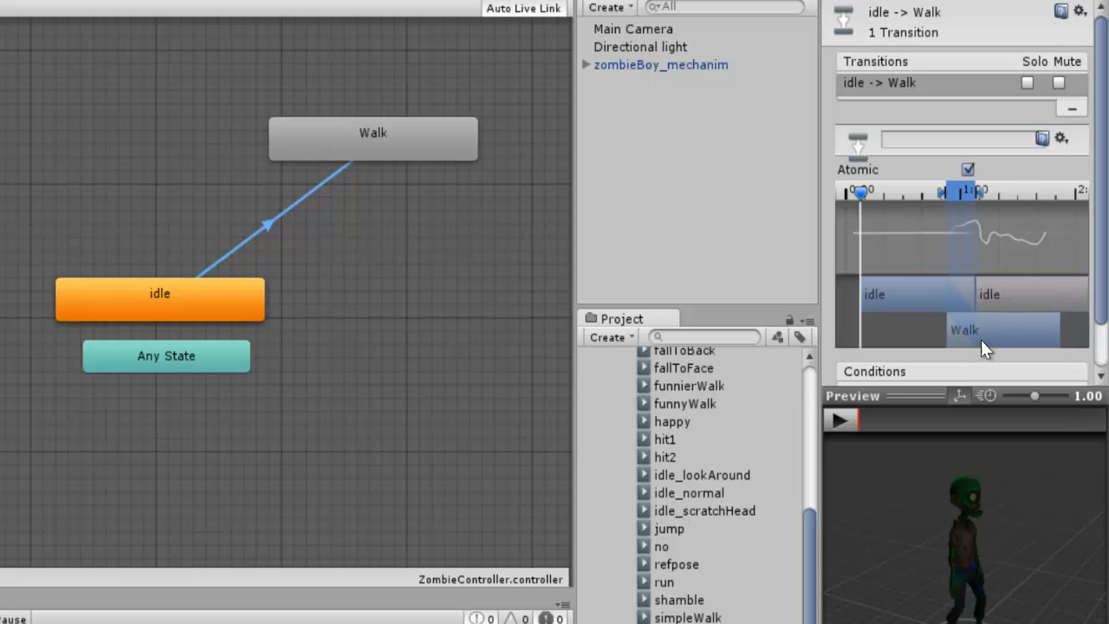
drag(1100, 179, 1099, 238)
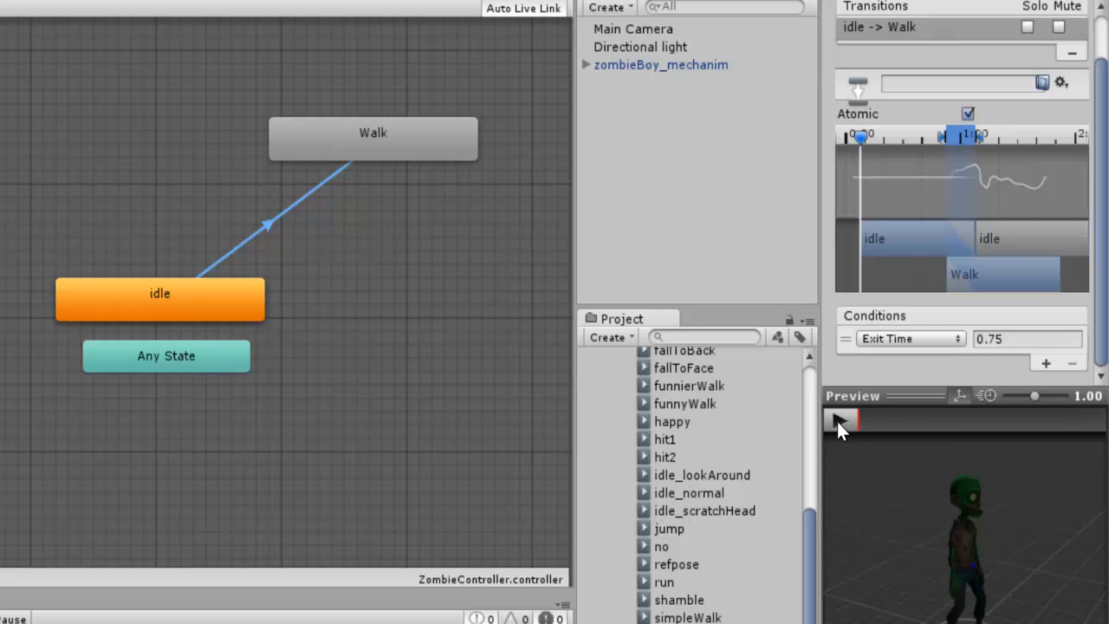
Play the idle -> Walk transition in an enlarged preview and pause it
drag(897, 390, 908, 213)
click(842, 239)
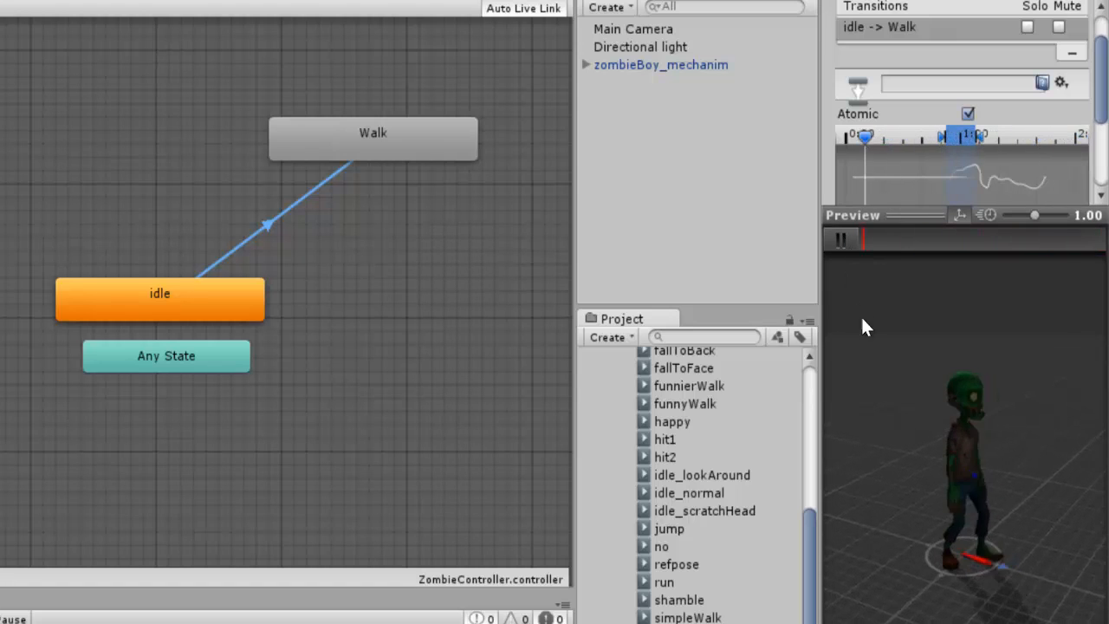
click(842, 239)
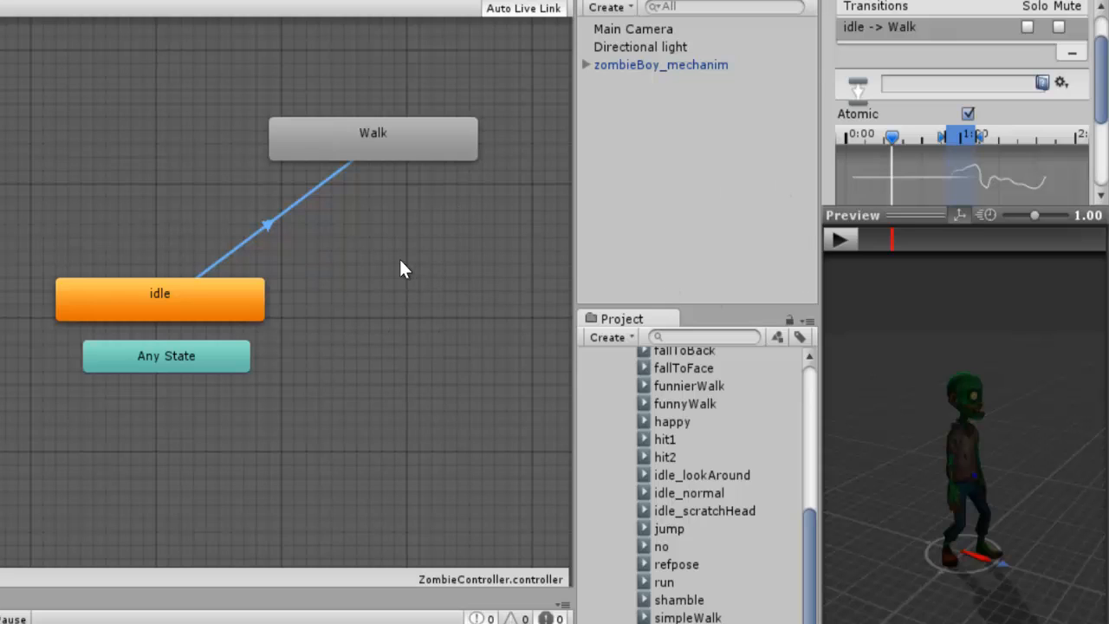
Reduce the height of the transition preview and reselect the idle -> Walk transition in the state graph
drag(867, 219, 867, 401)
click(240, 294)
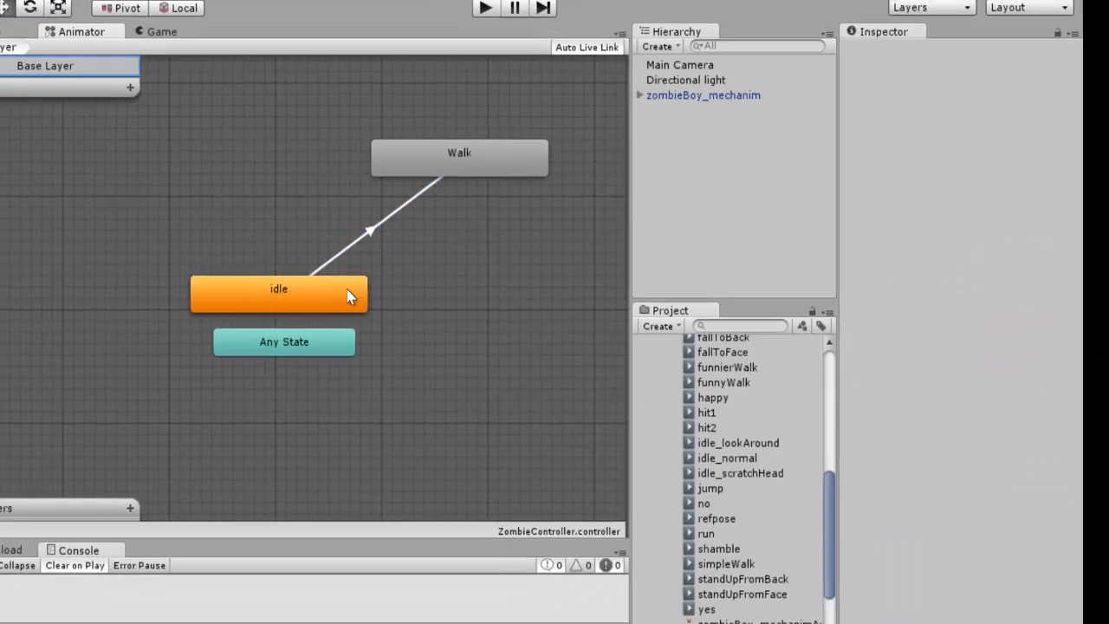
click(479, 186)
click(430, 229)
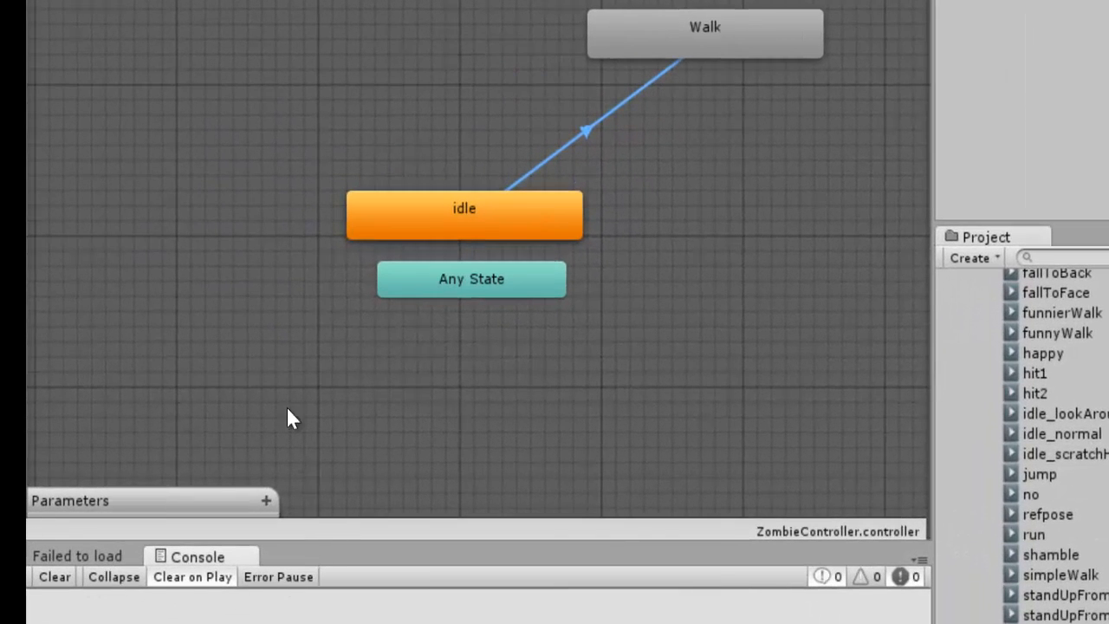
Add a Trigger parameter named walkTrigger to the ZombieController
click(266, 501)
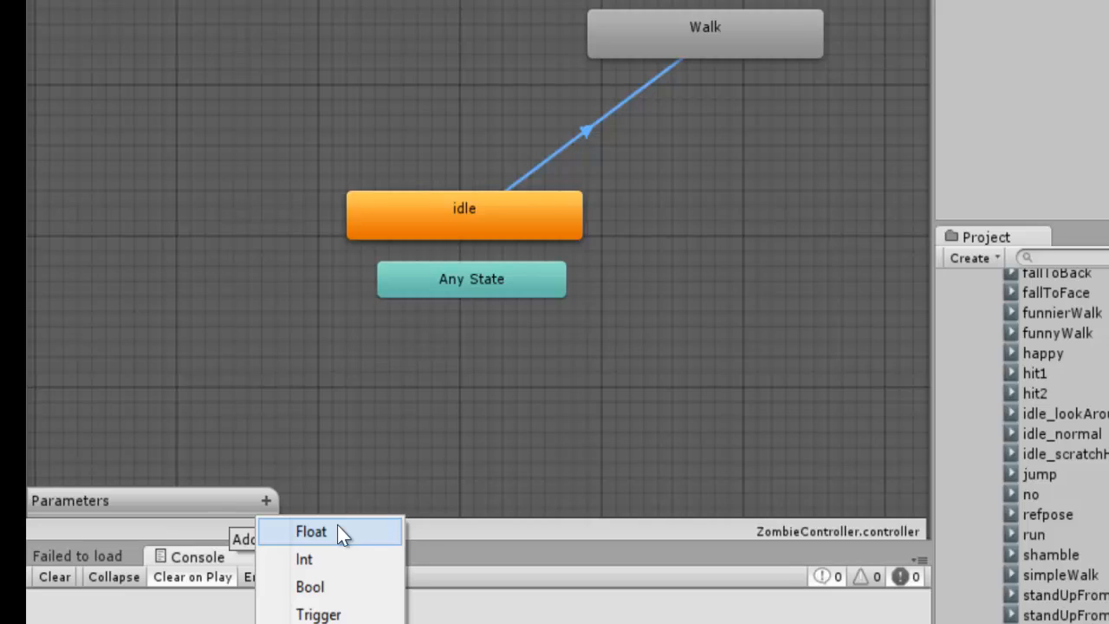
click(332, 614)
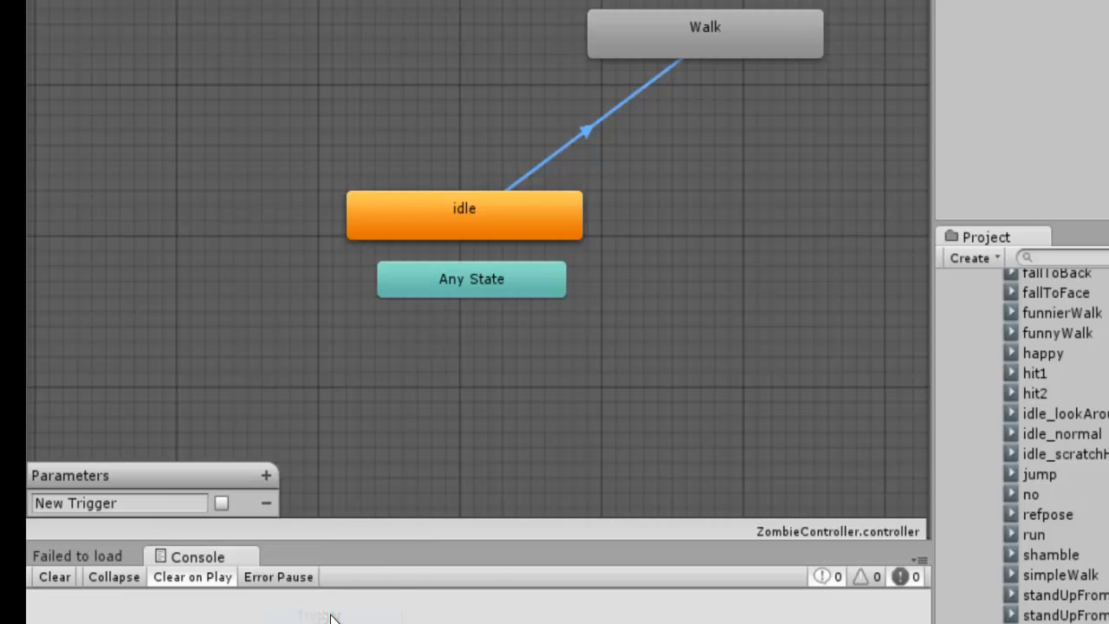
click(146, 503)
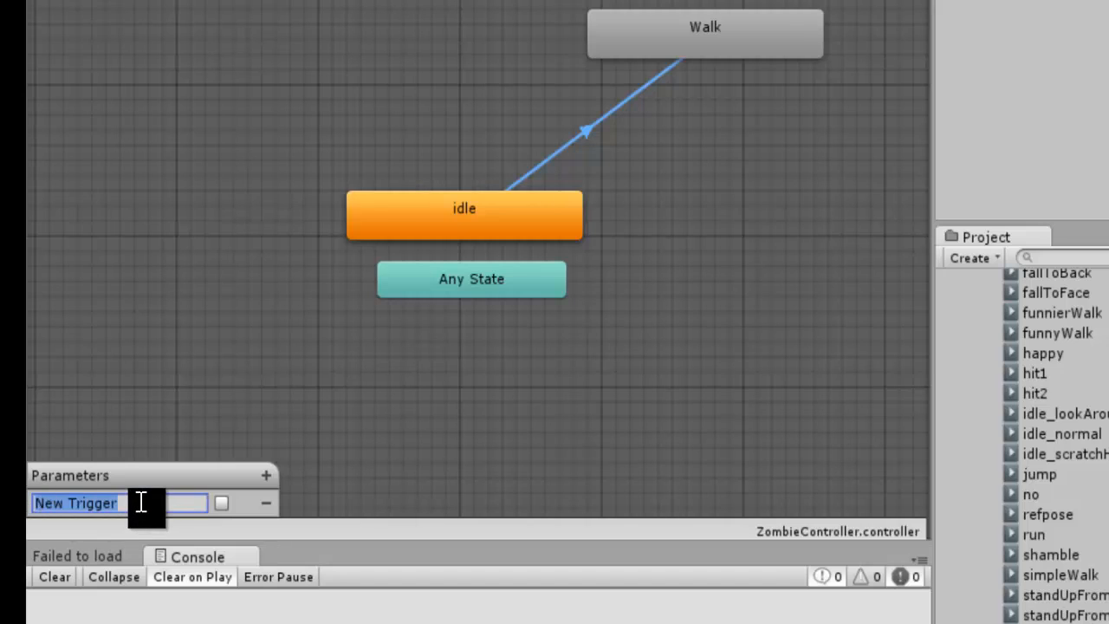
text(walk)
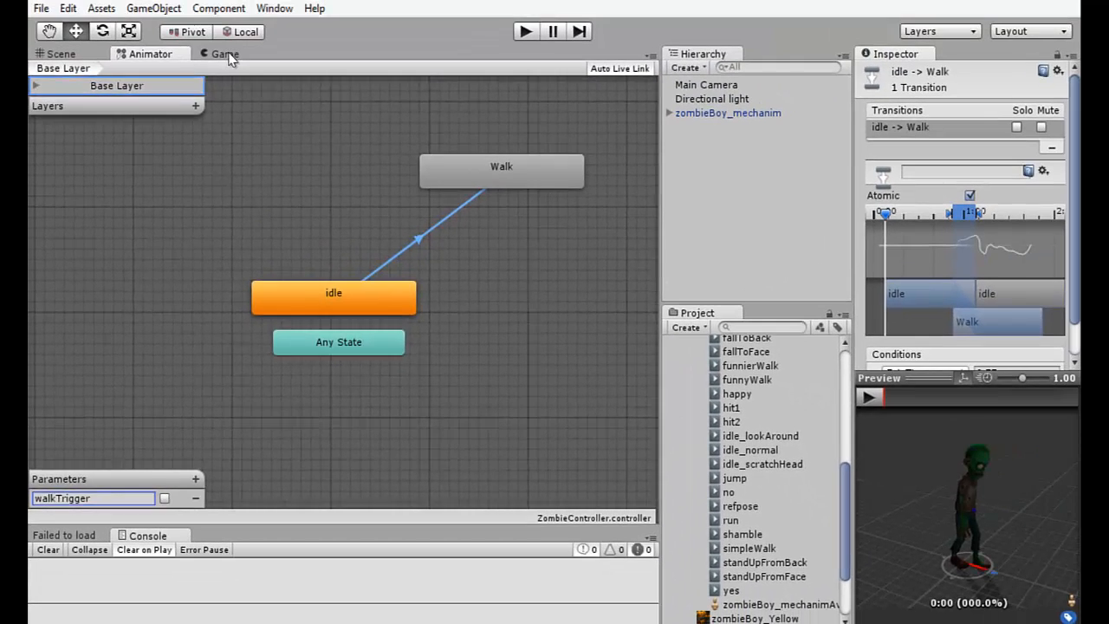
Dock the Game view beside the Scene and Animator views and make it narrower
click(227, 54)
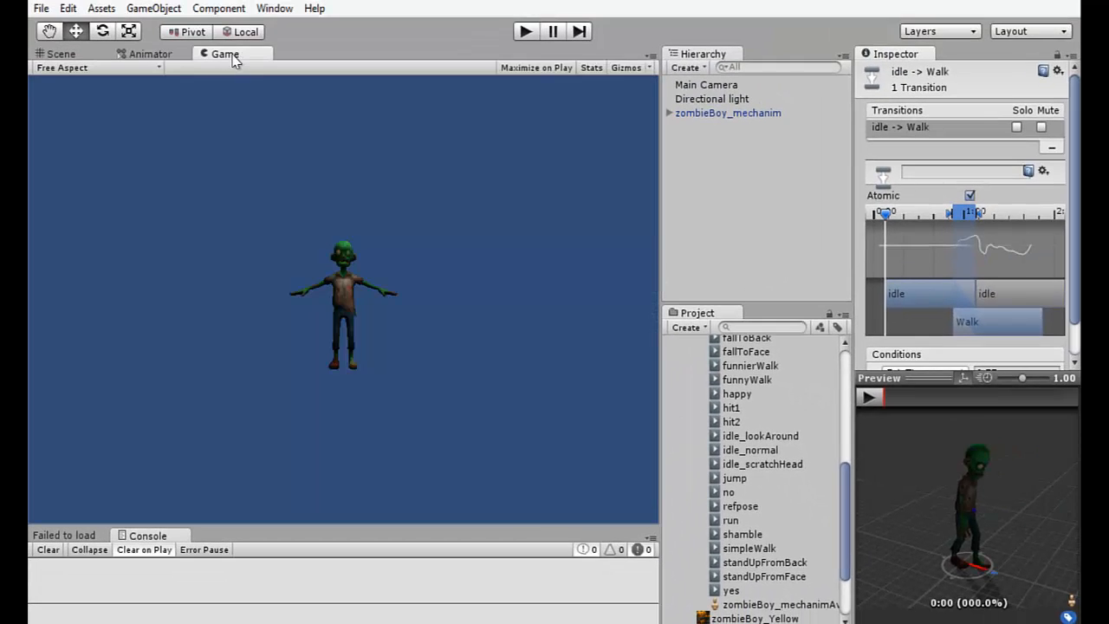
click(154, 54)
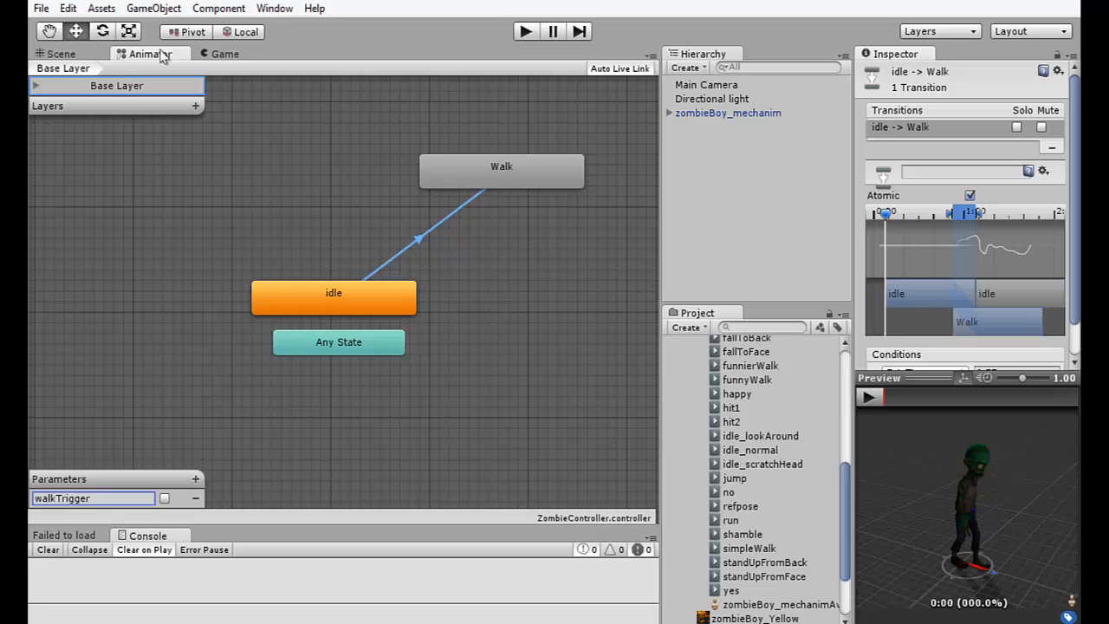
click(224, 55)
drag(224, 55, 547, 133)
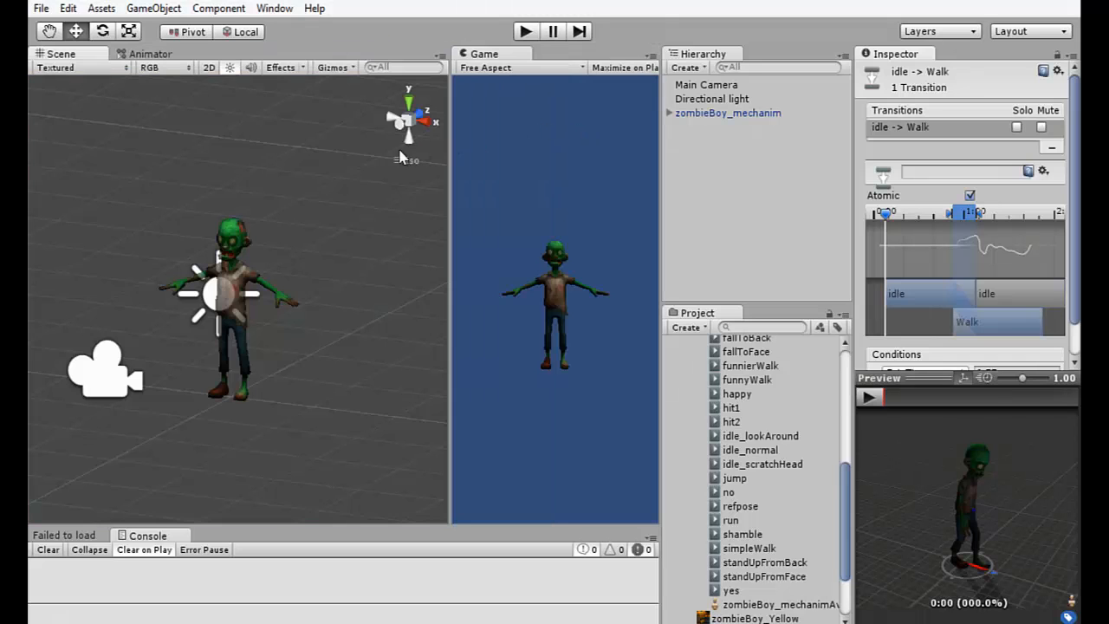
drag(445, 120, 513, 121)
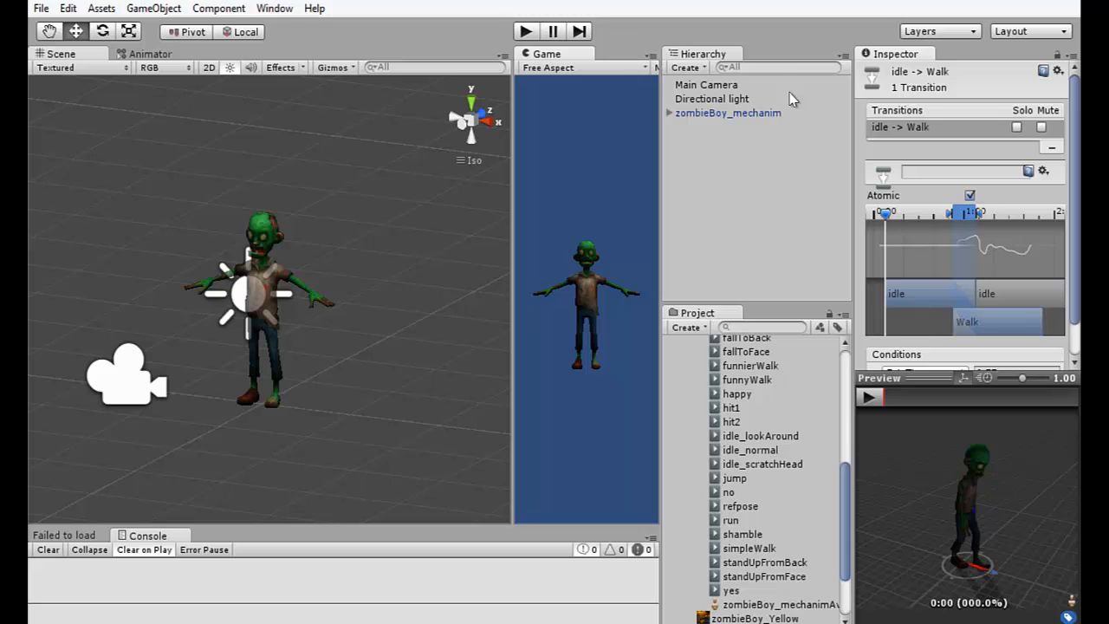
Run the game twice to watch the zombie's animation in the Scene and Game views, stopping each run
click(528, 32)
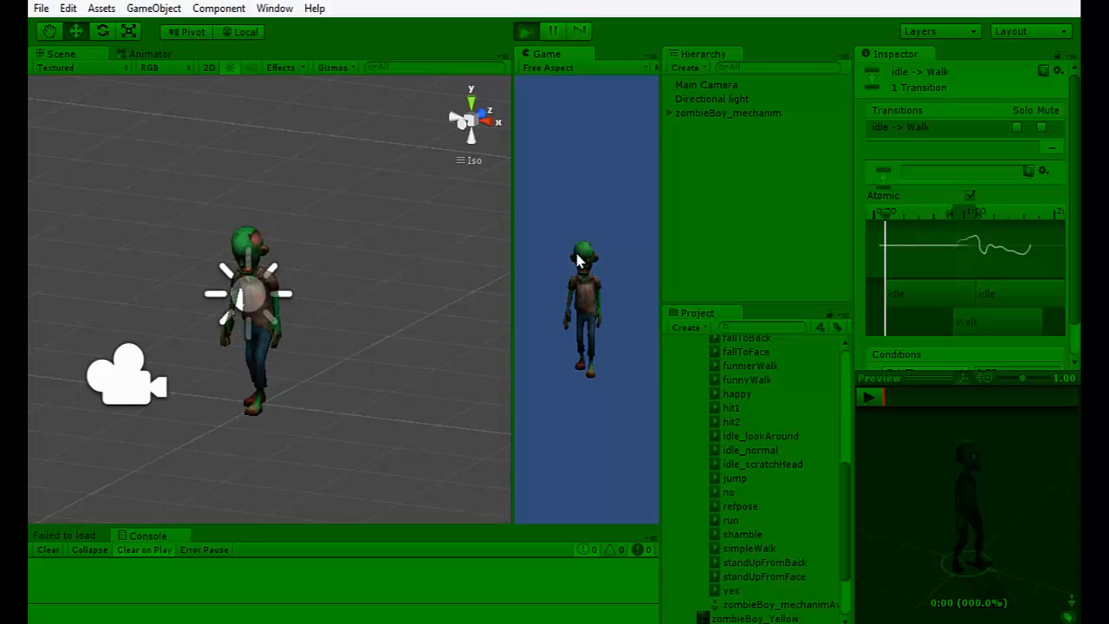
click(526, 33)
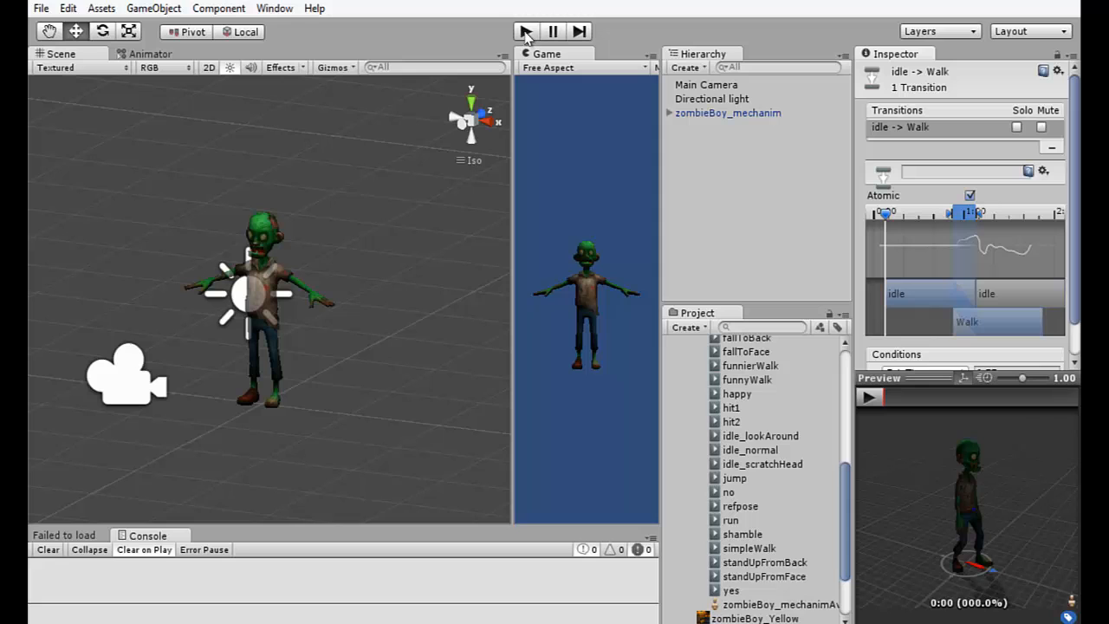
click(526, 32)
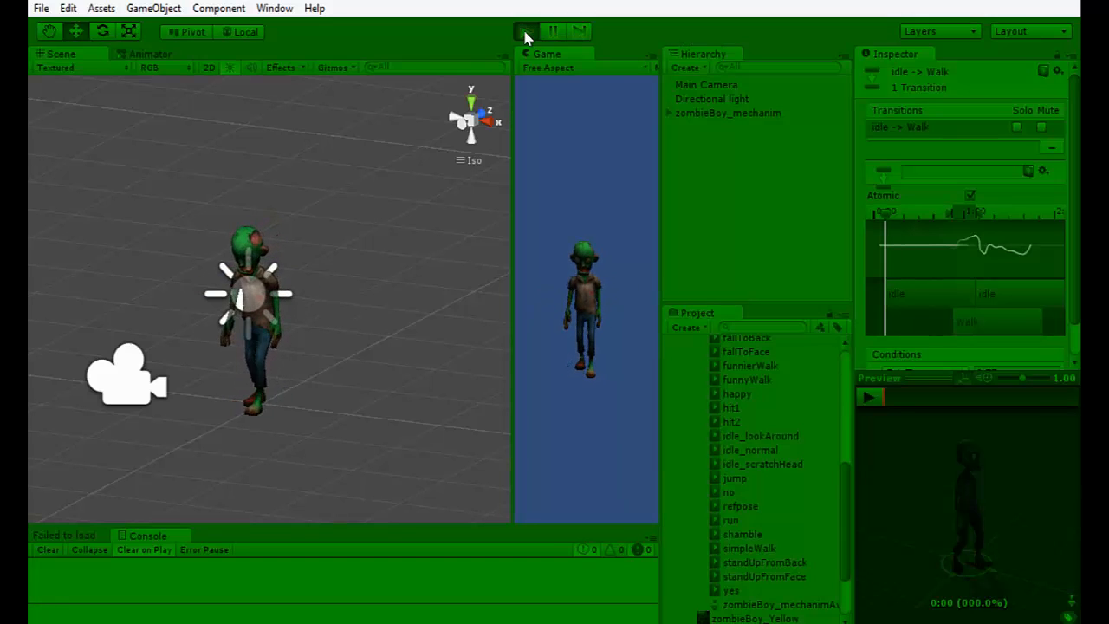
click(526, 33)
Run the game twice beside the state graph, trying walkTrigger during the second run, and stop each run
click(149, 53)
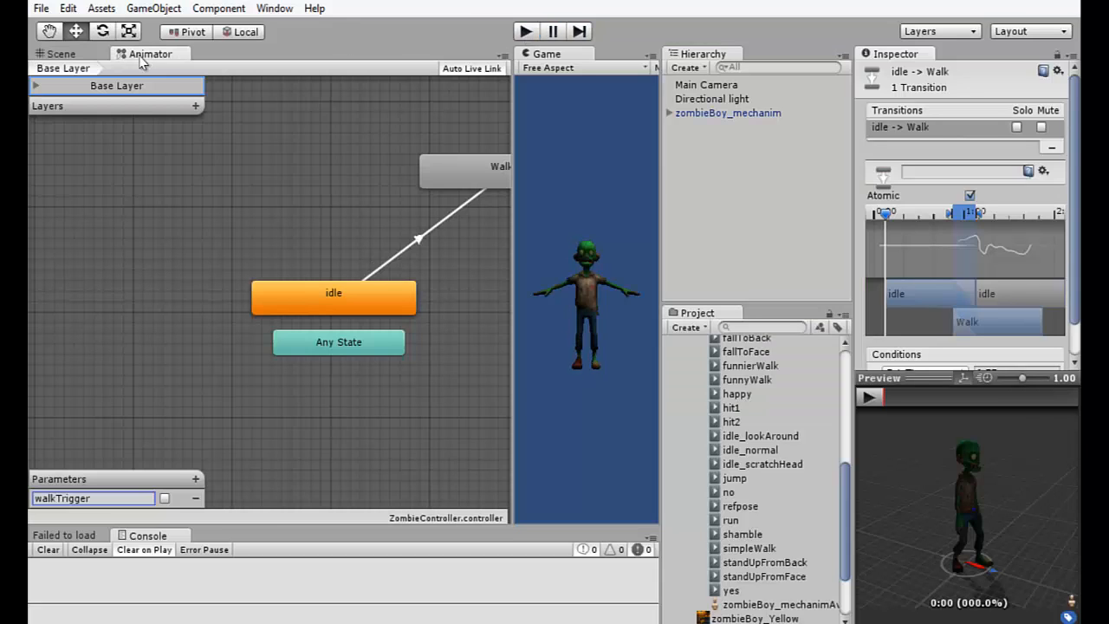
click(526, 32)
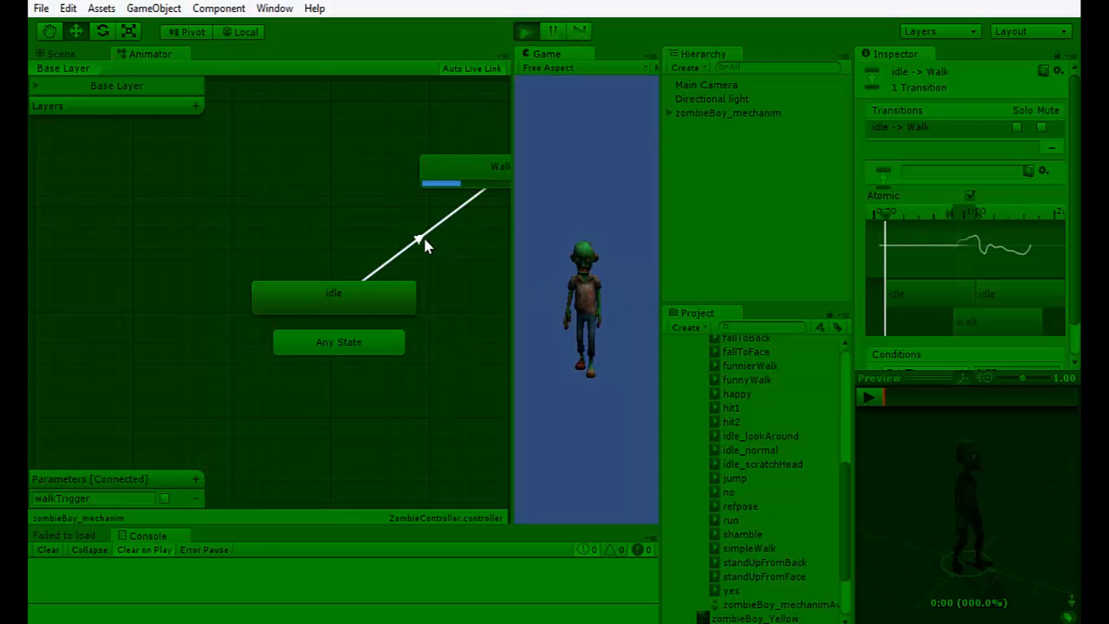
click(525, 32)
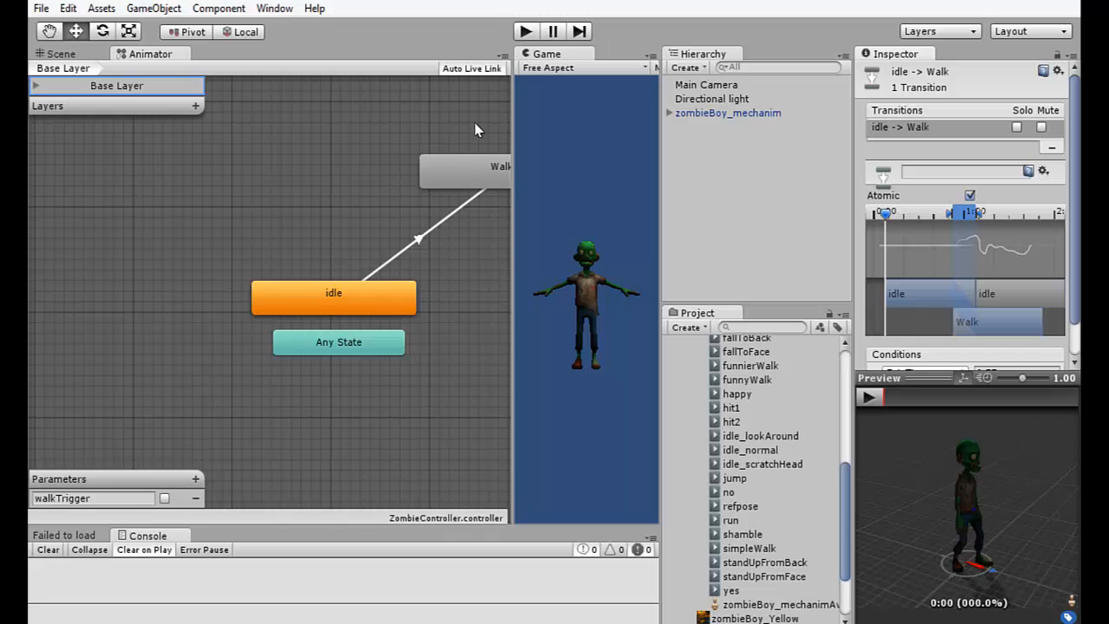
click(527, 32)
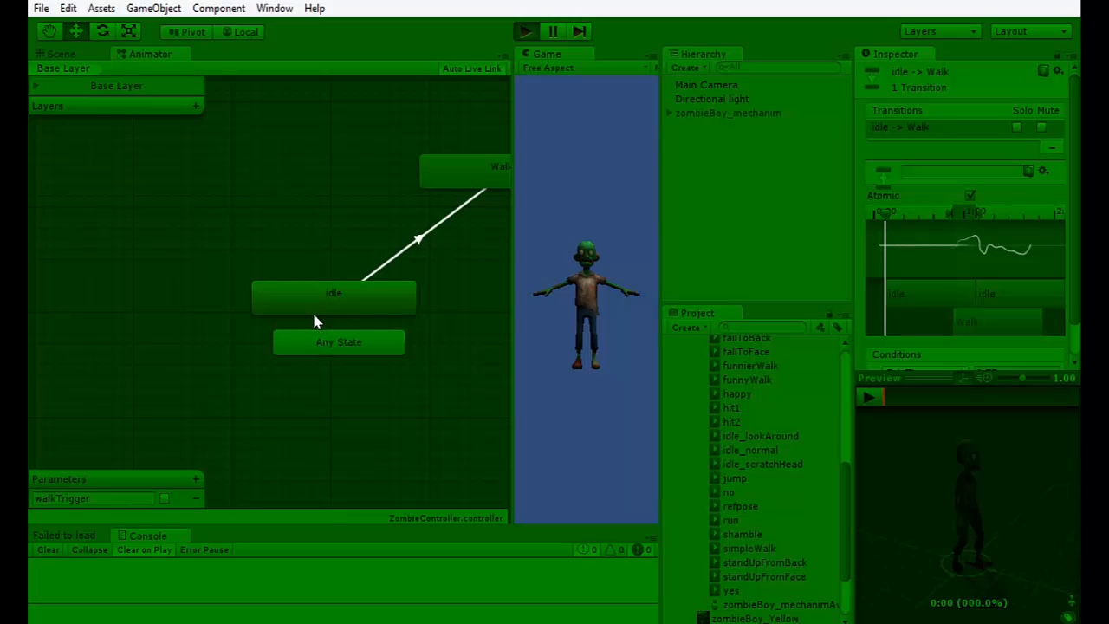
click(164, 498)
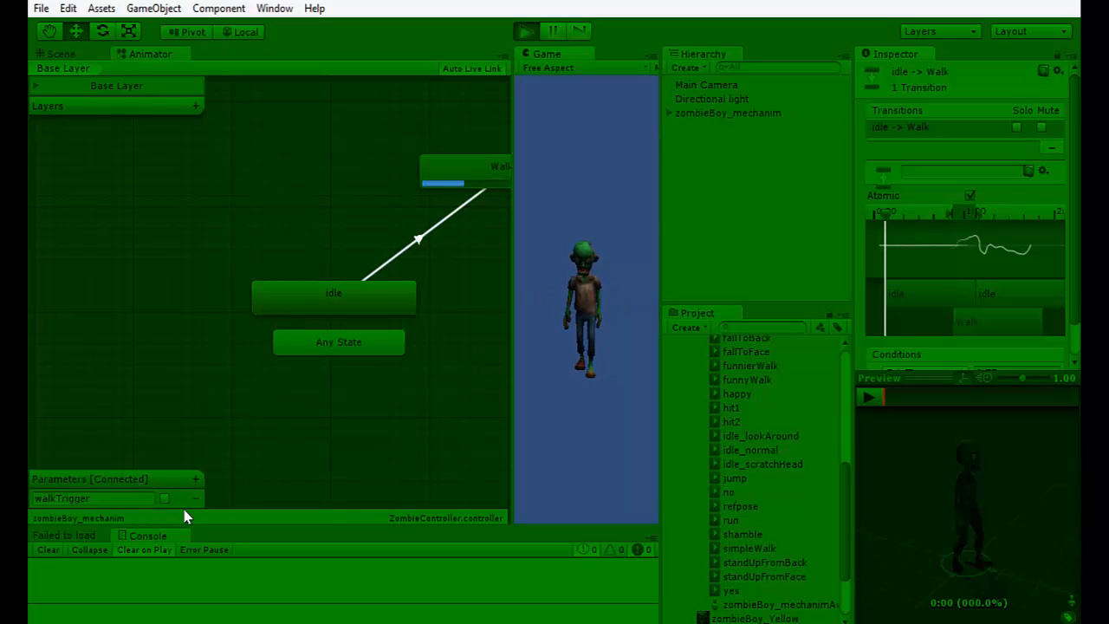
click(524, 32)
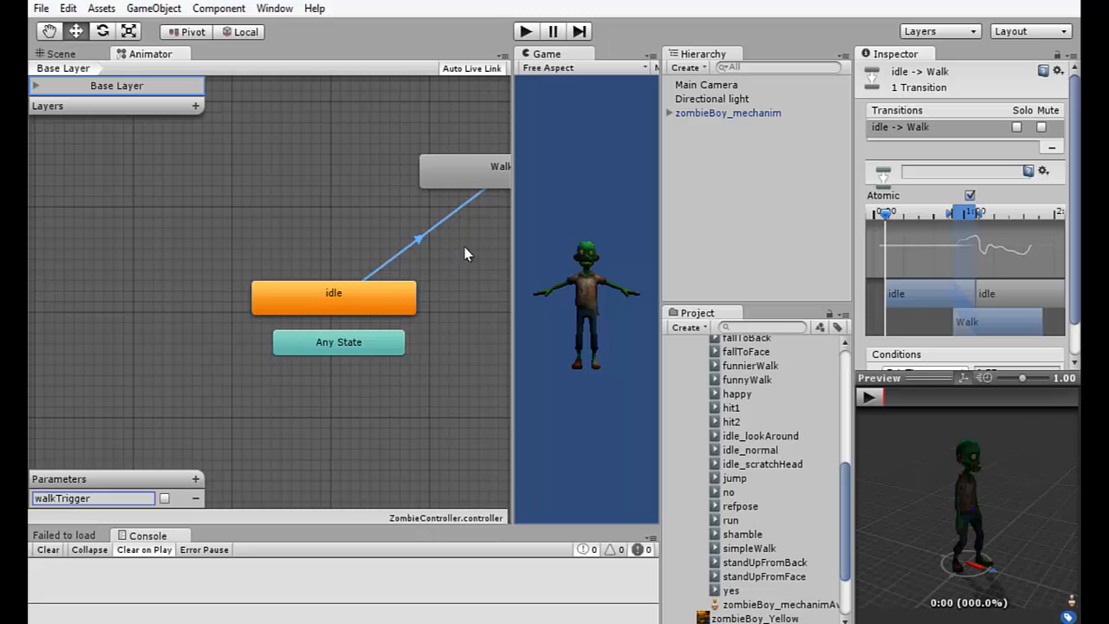
Shift the idle and Walk states left so both fit within the narrowed state graph
drag(364, 307, 295, 296)
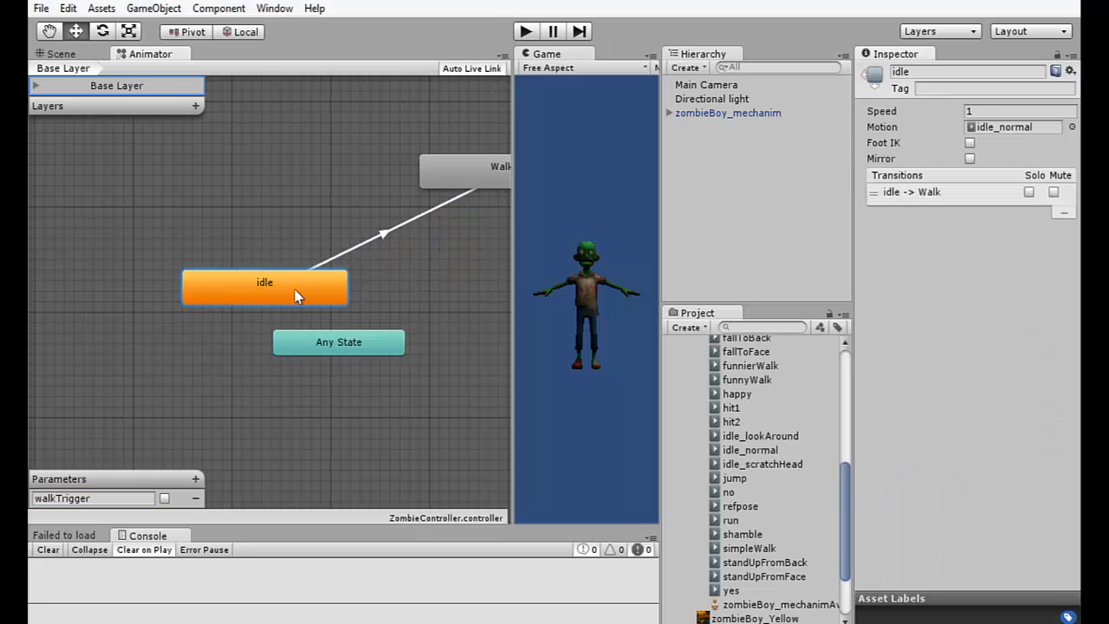
drag(459, 185, 370, 194)
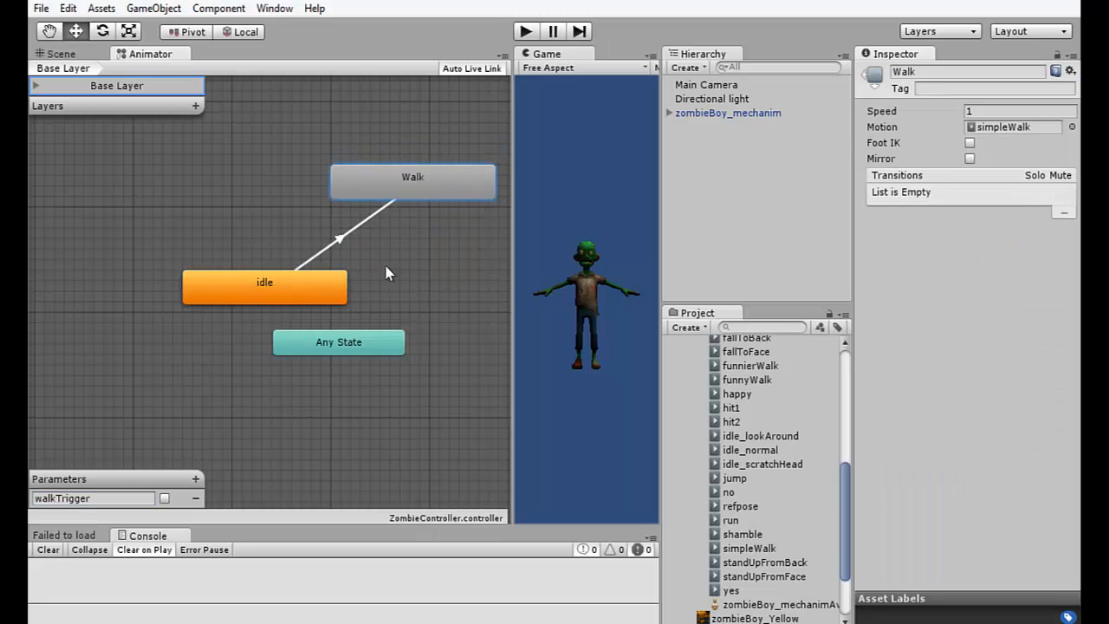
Change the idle -> Walk transition's condition from Exit Time to walkTrigger
click(313, 301)
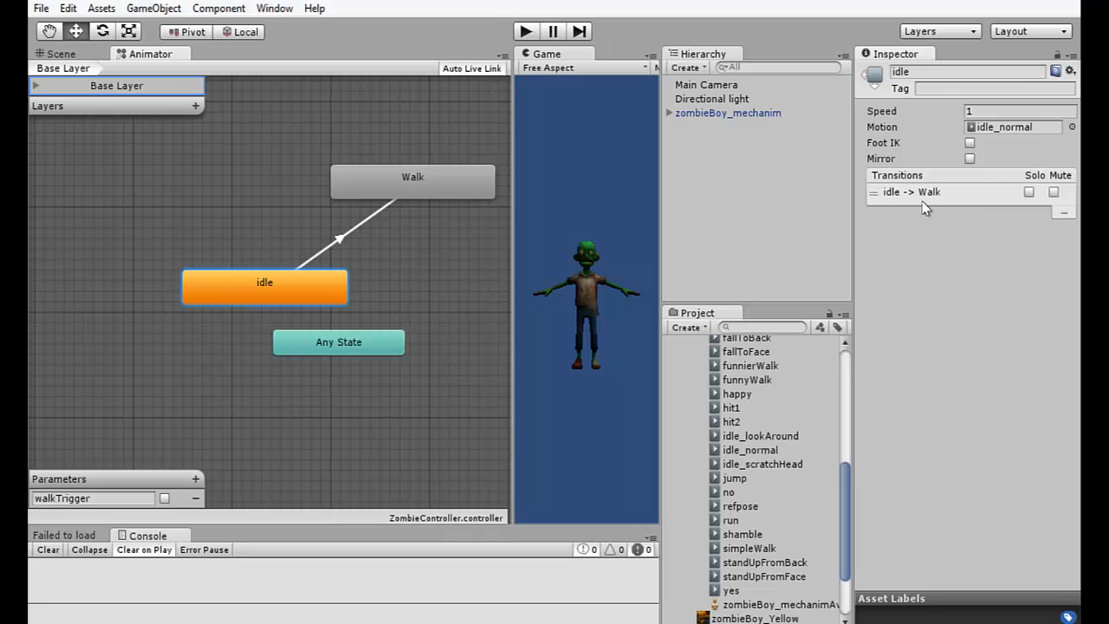
click(899, 196)
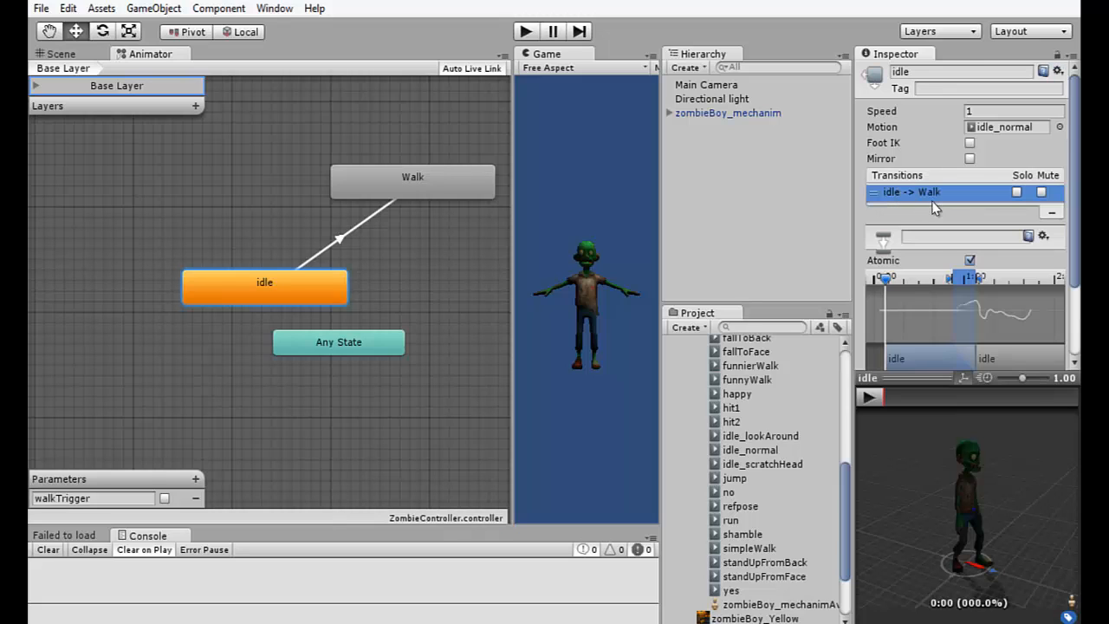
scroll(937, 205, down, 3)
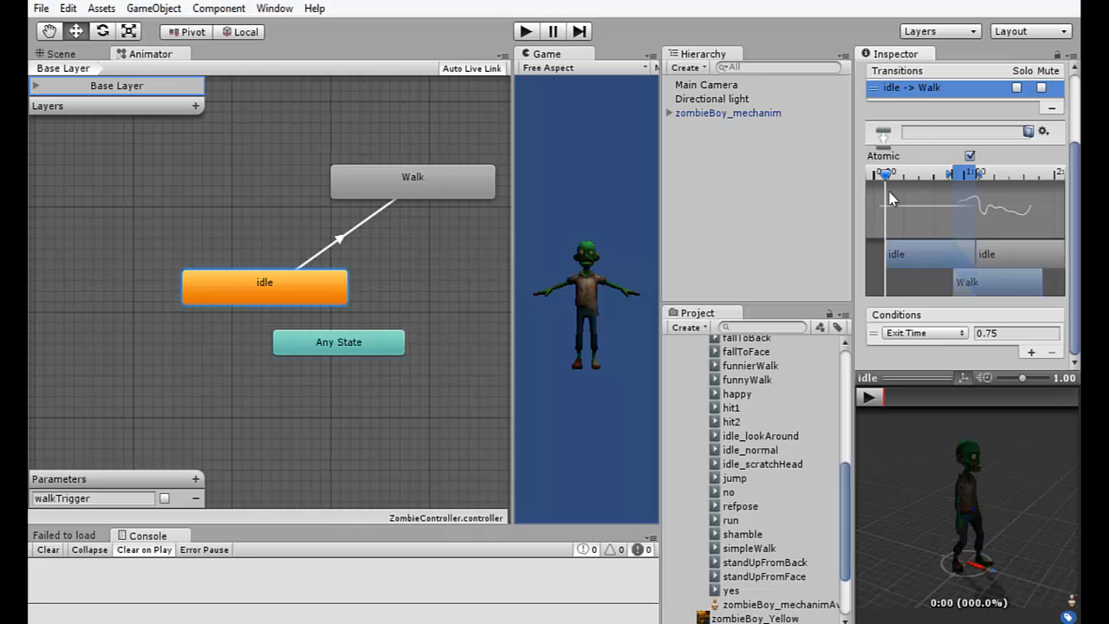
scroll(920, 201, up, 1)
scroll(949, 260, down, 2)
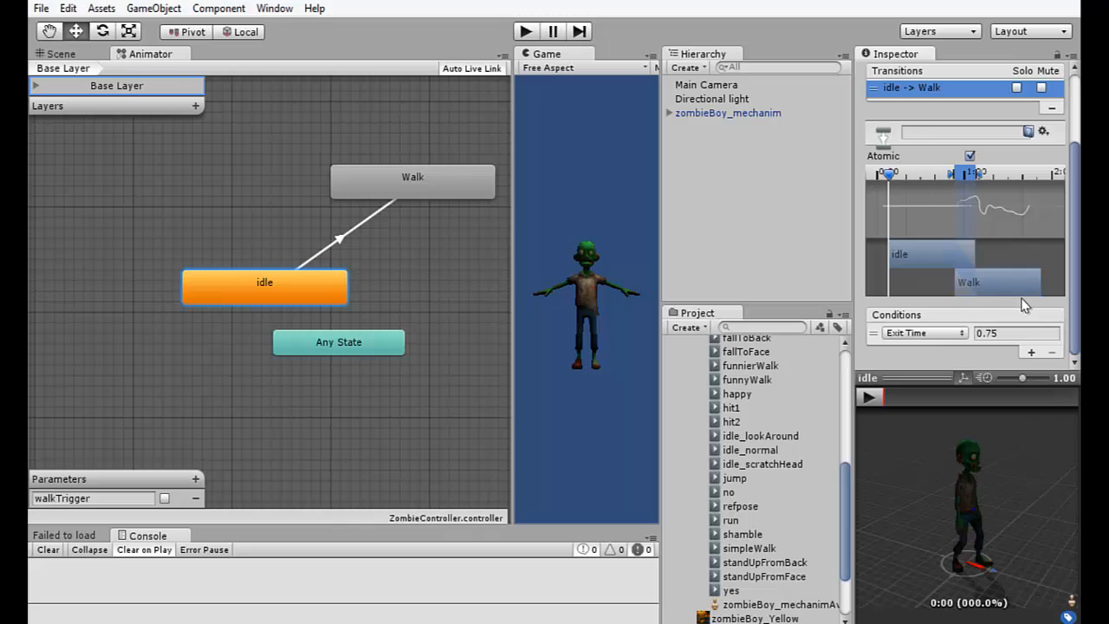
click(962, 334)
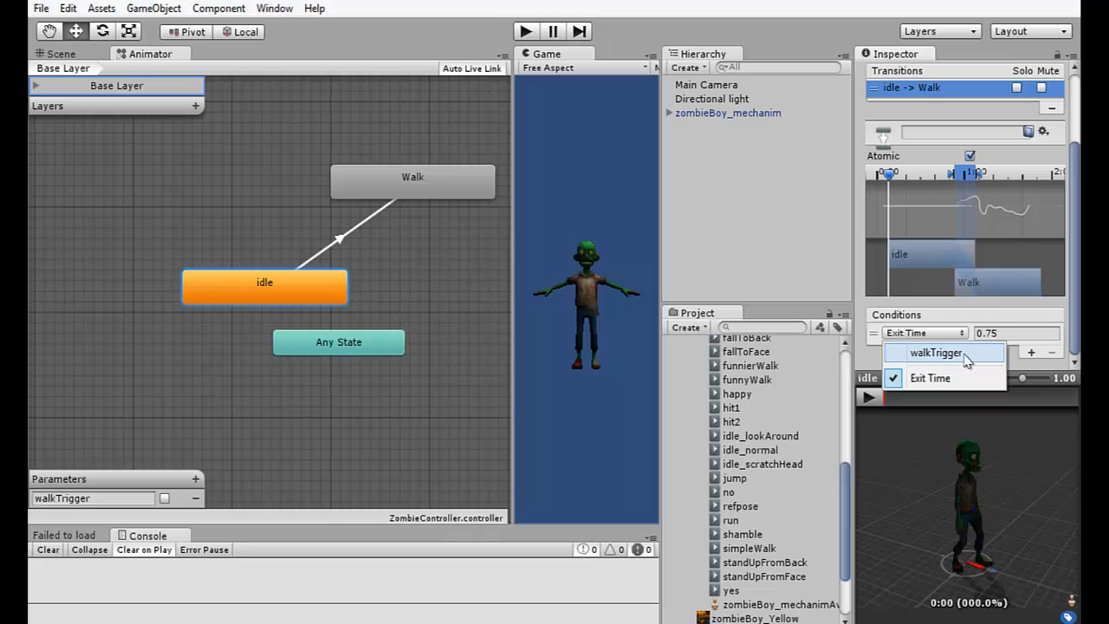
click(964, 357)
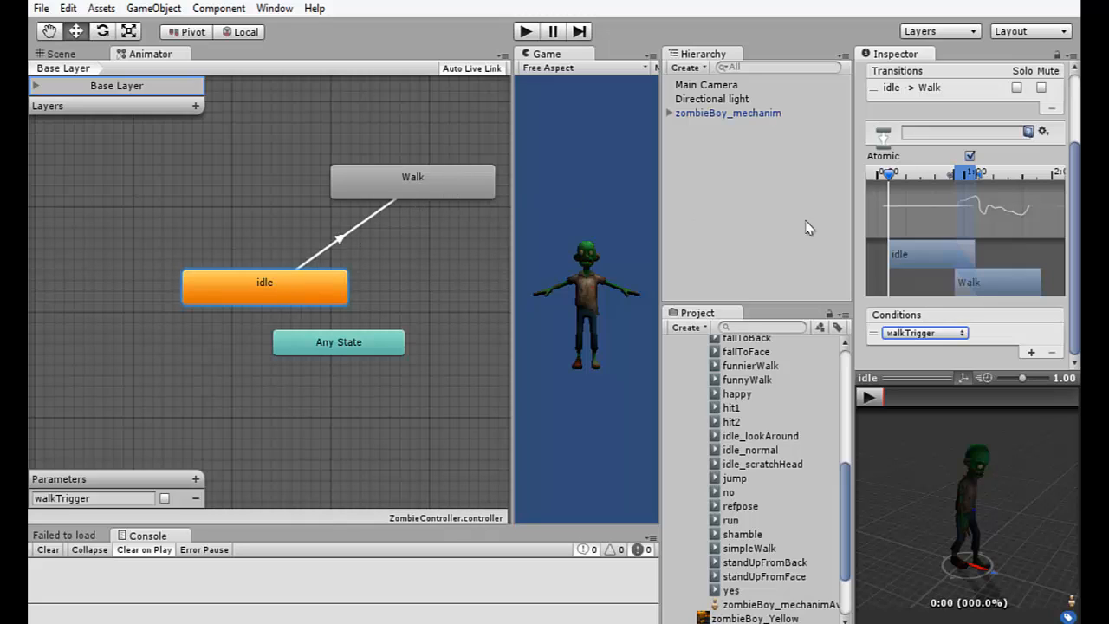
Run the game, fire walkTrigger and check the Walk state beside a widened Game view, and stop the run
click(524, 33)
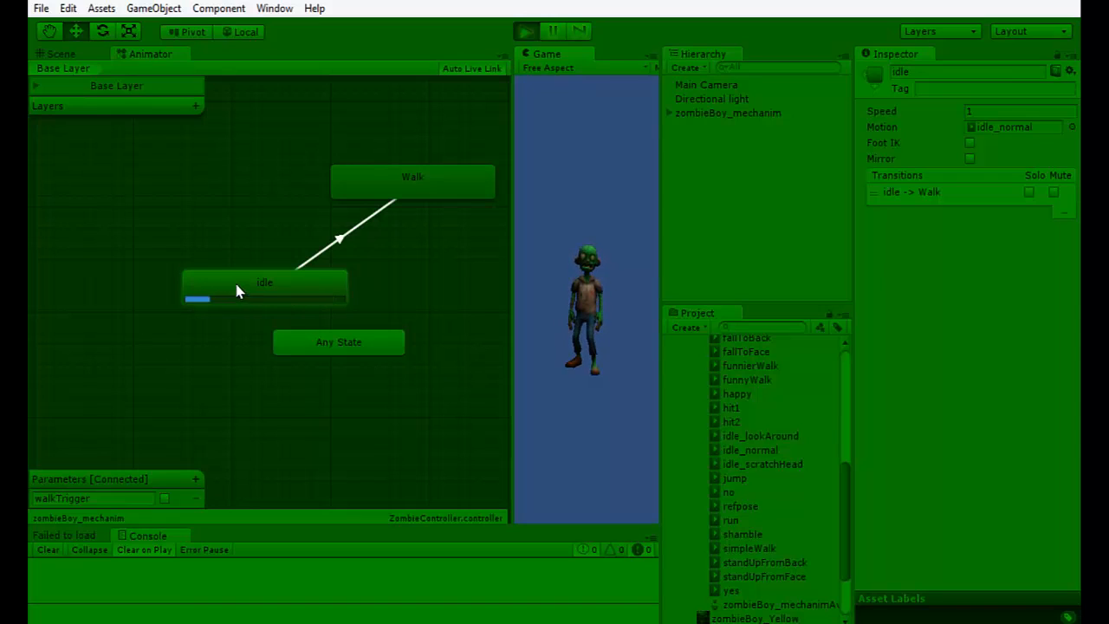
click(164, 499)
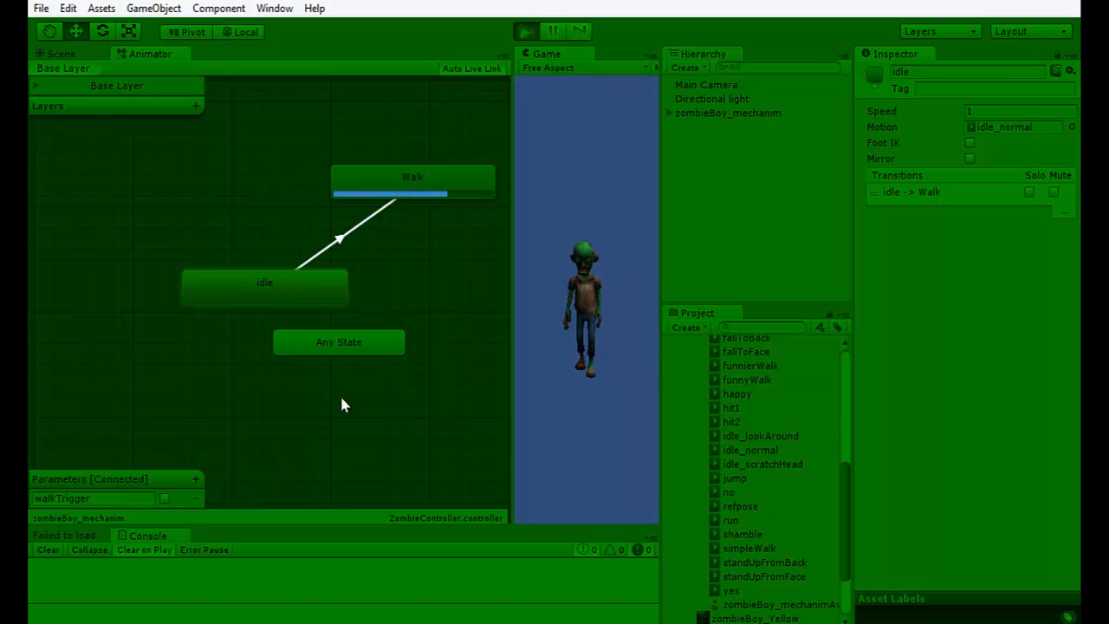
click(458, 171)
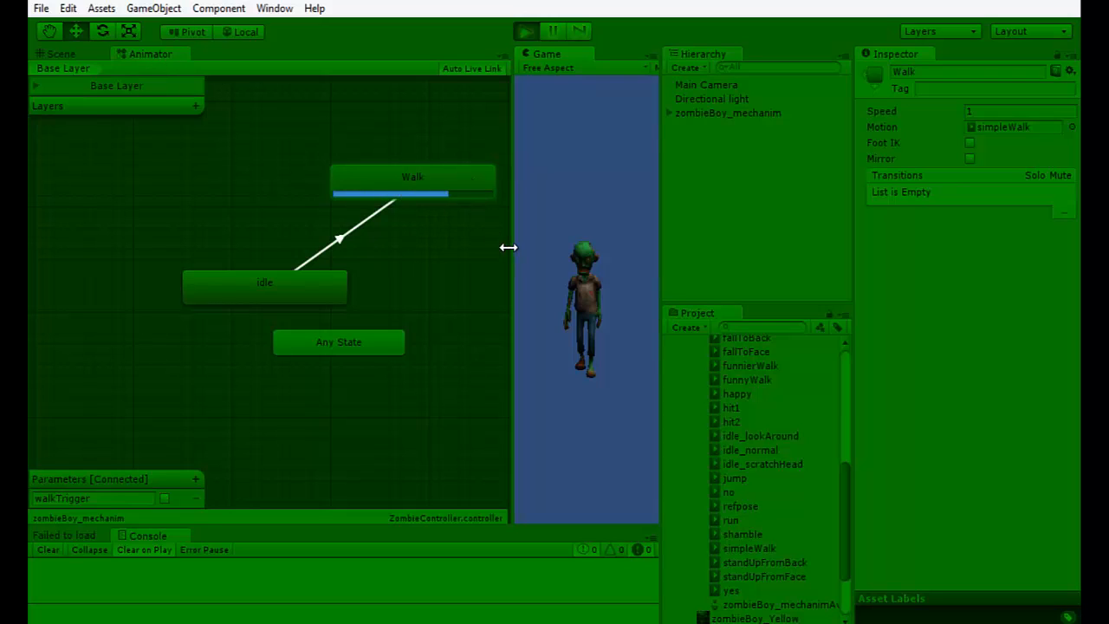
drag(511, 246, 448, 244)
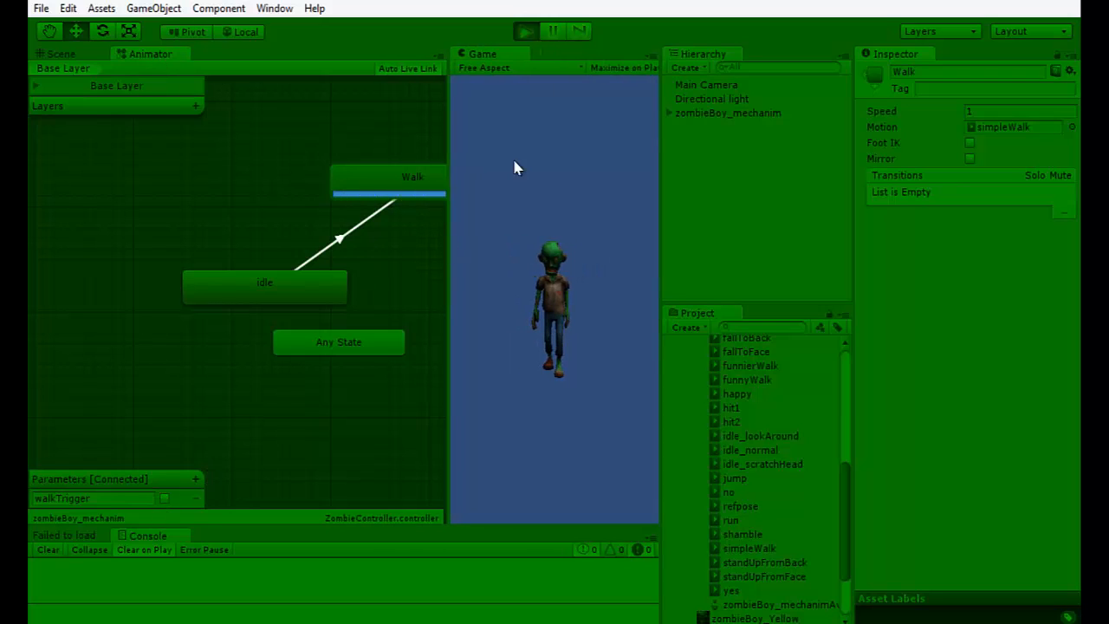
click(524, 31)
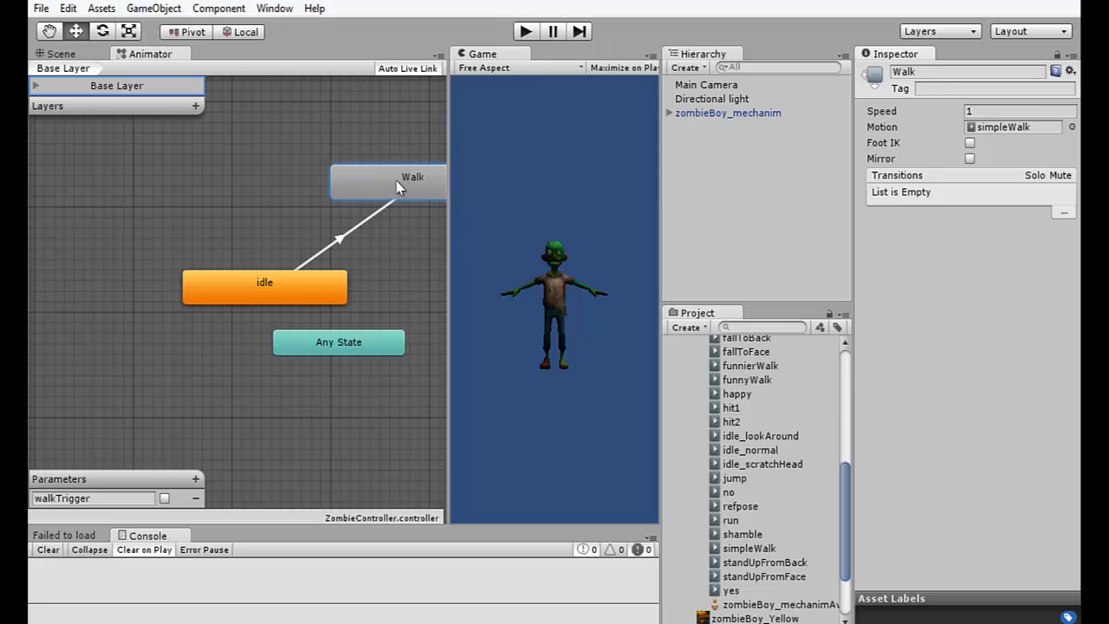
Select the idle state, run the game again and fire walkTrigger to watch the zombie change from idle to Walk
click(299, 285)
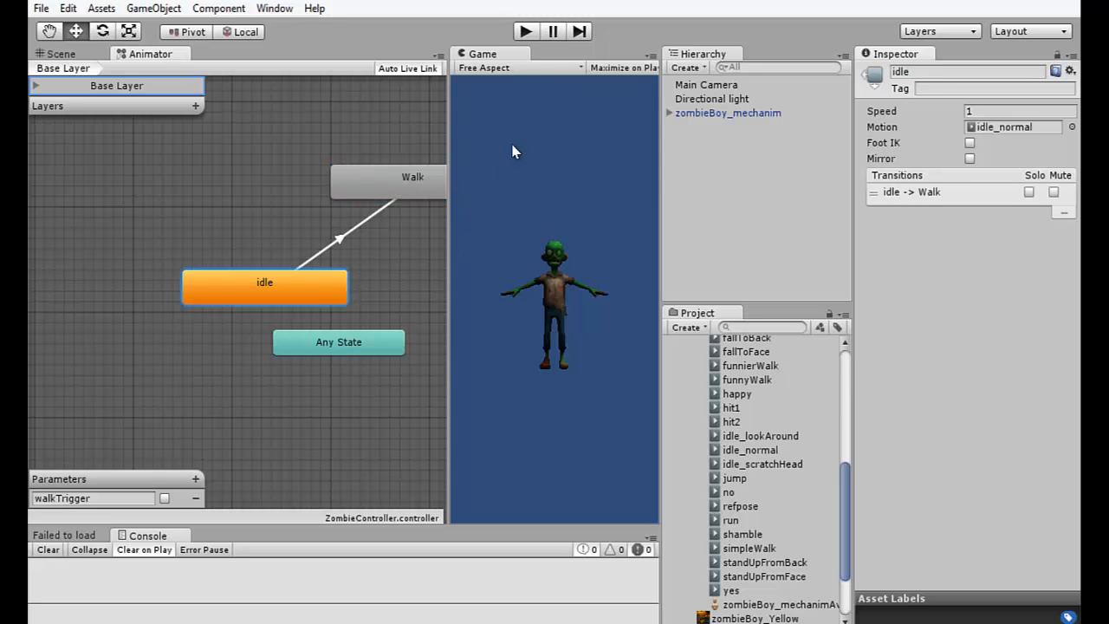
click(526, 31)
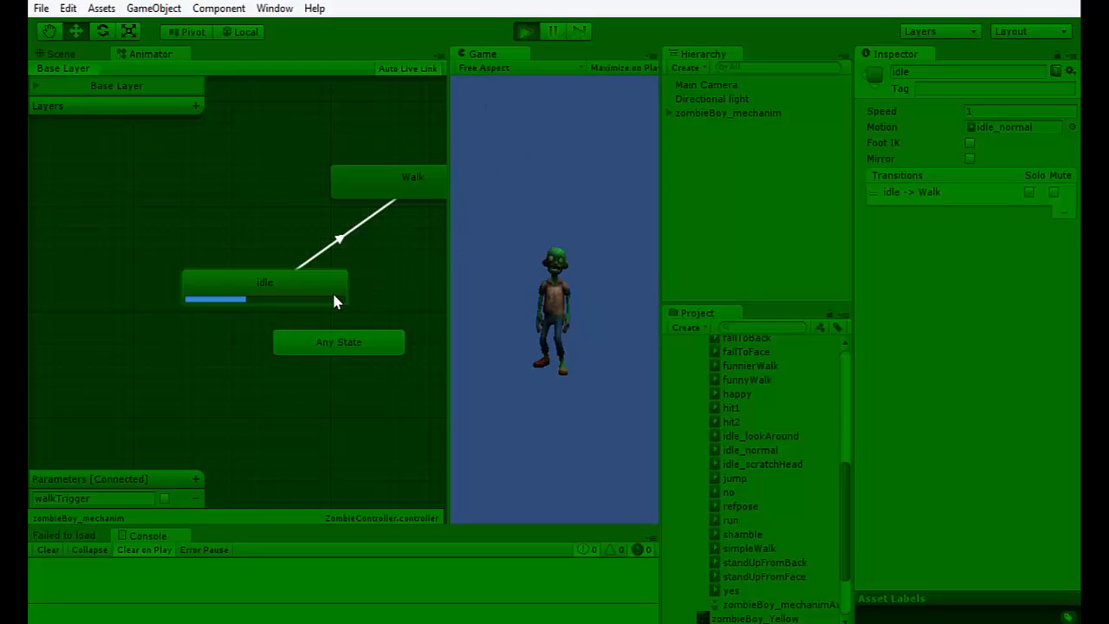
click(165, 500)
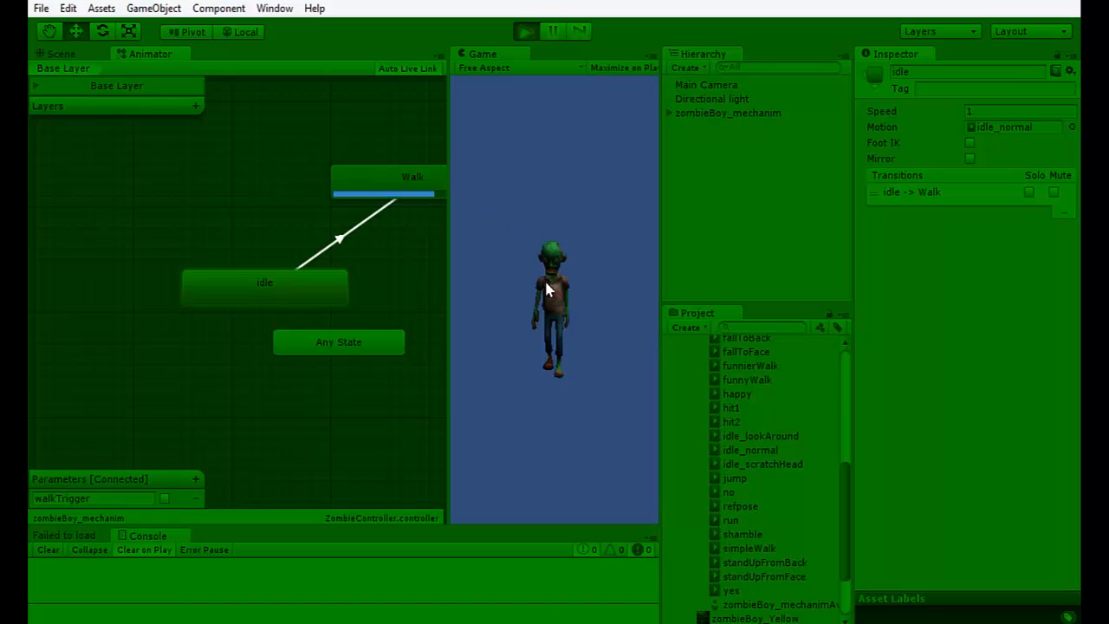
Widen the Animator graph beside the Game view until the whole Walk state fits, and stop the running game
drag(446, 286, 498, 272)
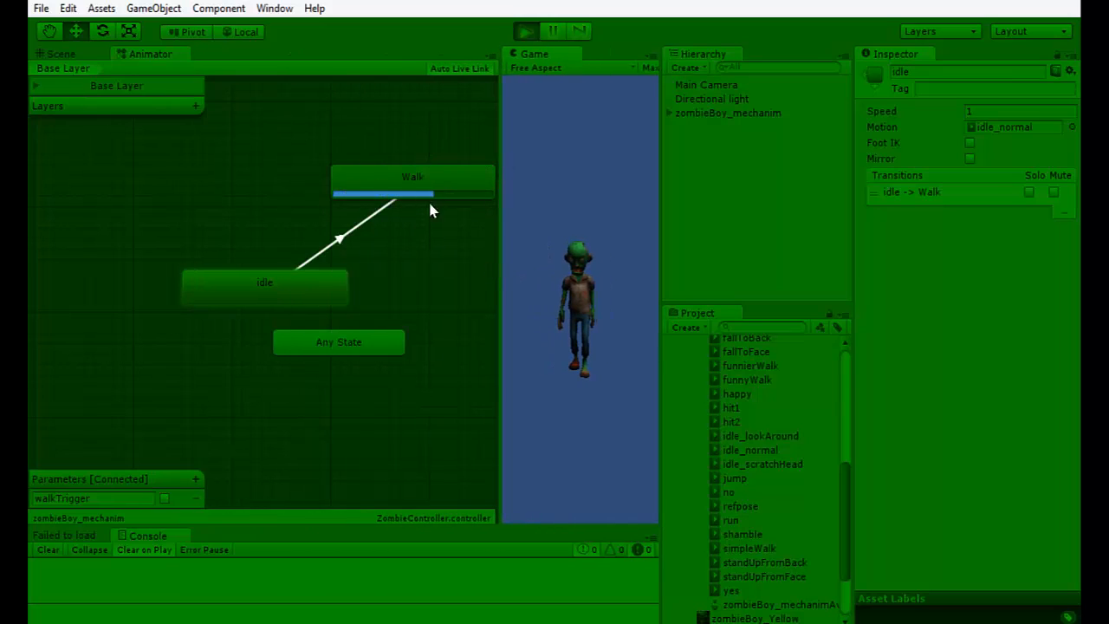
click(61, 54)
click(173, 53)
click(525, 32)
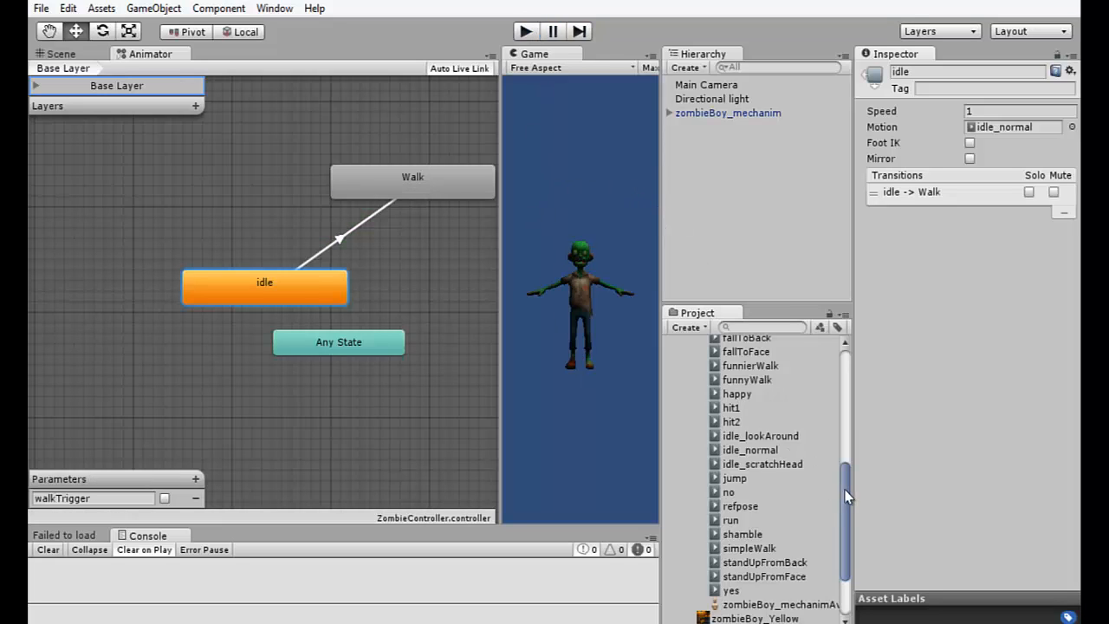
Open the simpleWalk clip assigned to the Walk state, preview it and examine its loop and root transform settings
drag(844, 491, 820, 403)
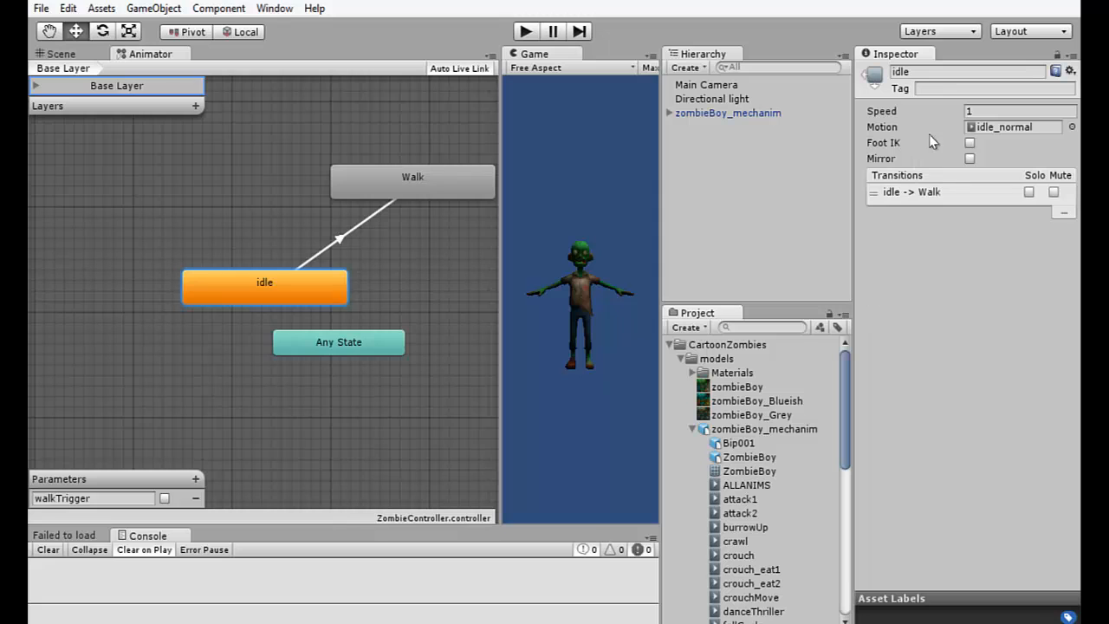
click(457, 187)
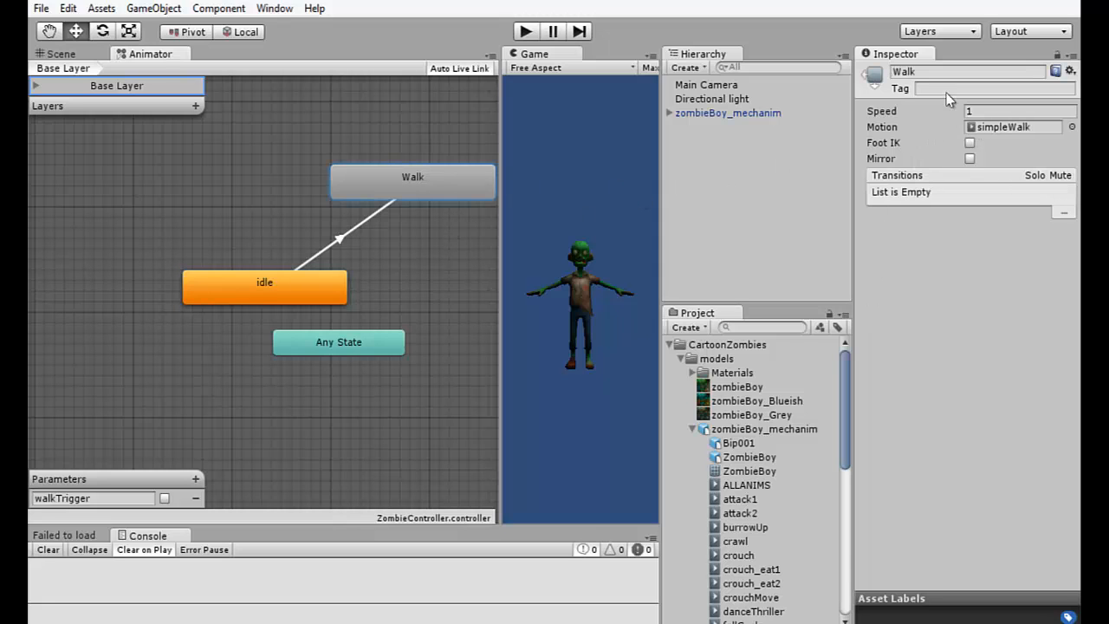
click(1014, 126)
click(749, 621)
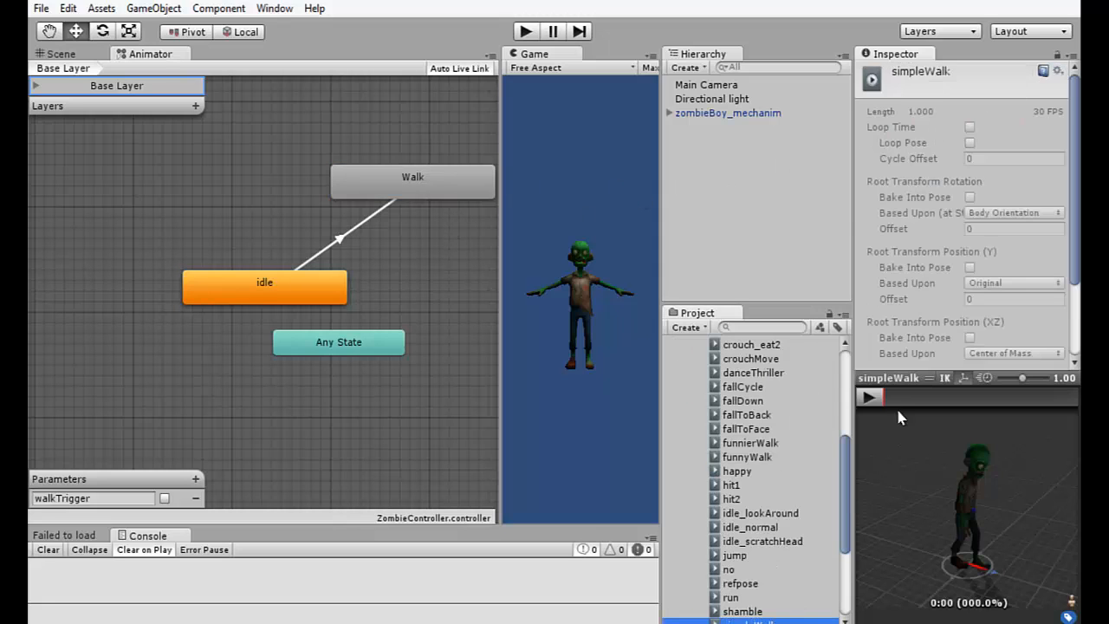
scroll(940, 192, down, 3)
scroll(944, 208, up, 3)
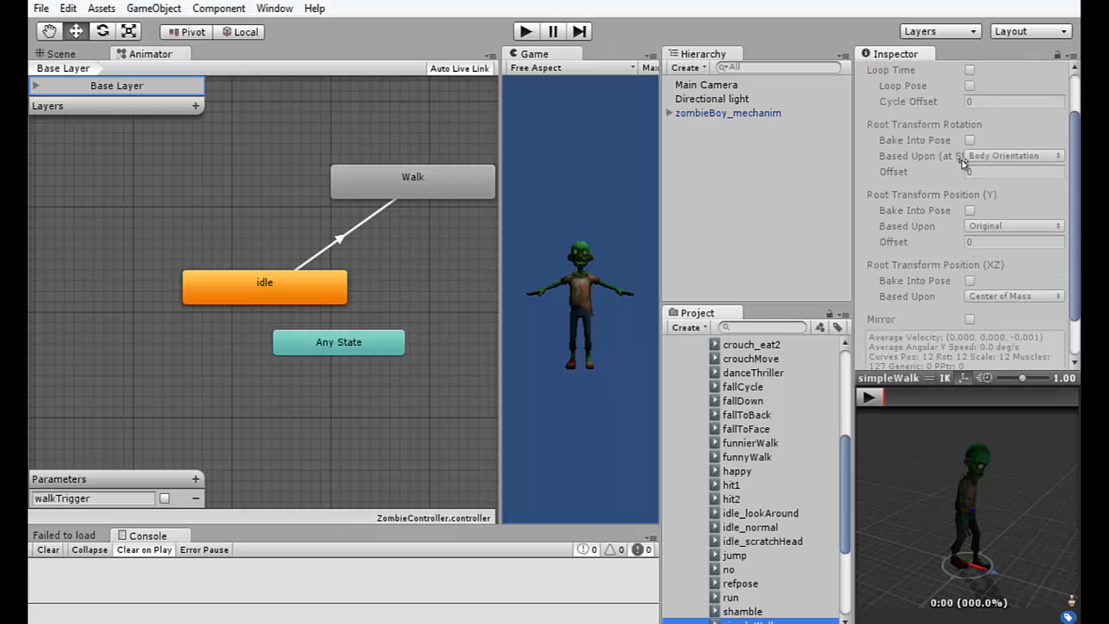
click(867, 398)
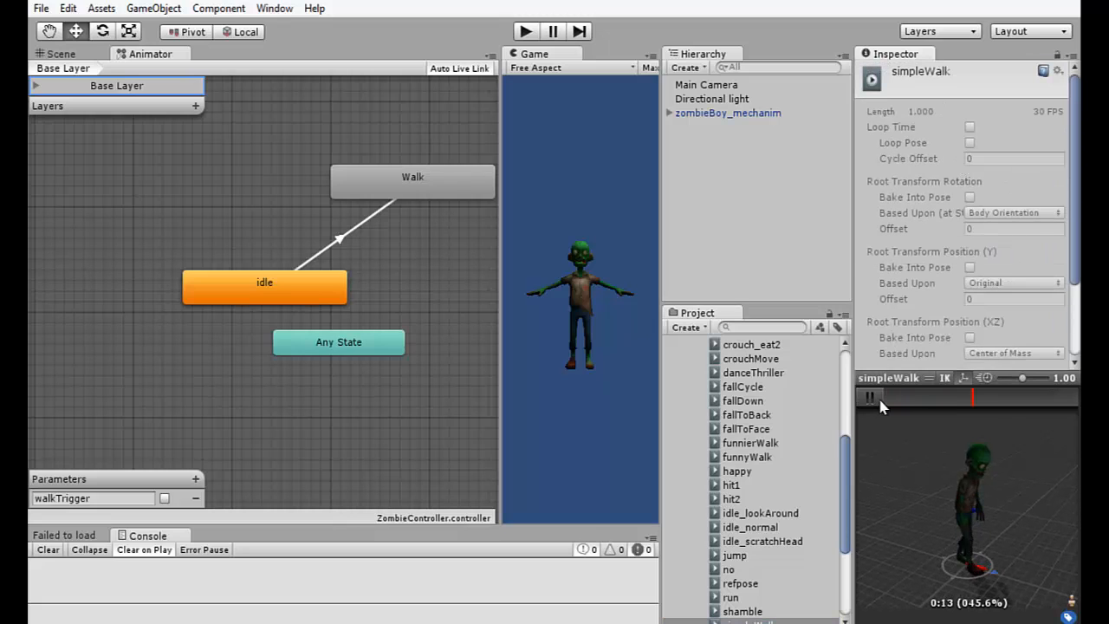
scroll(980, 225, down, 3)
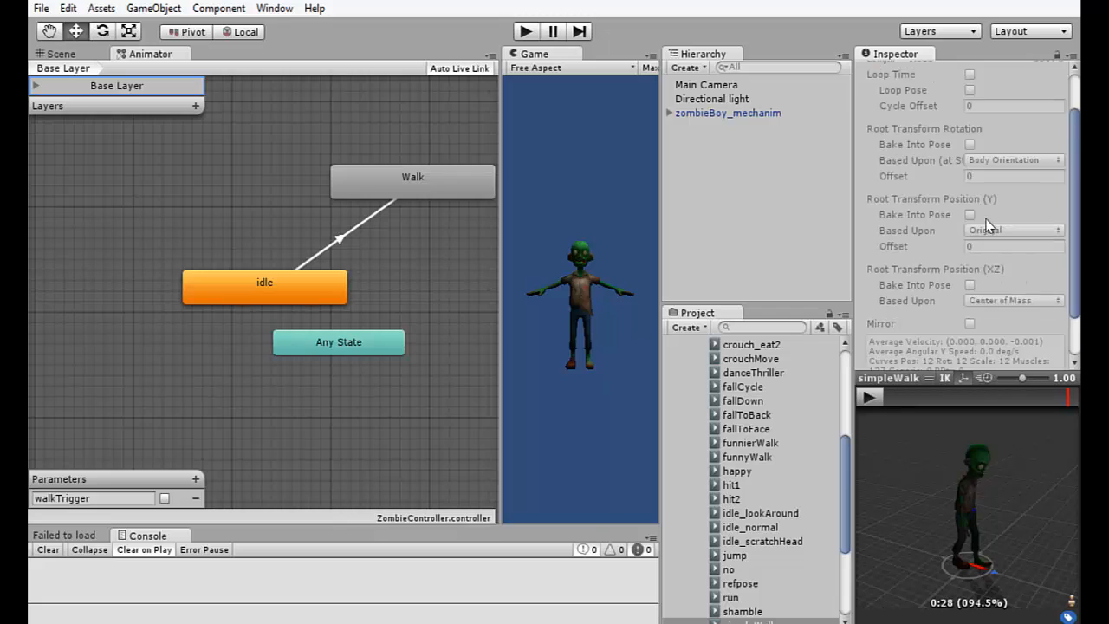
scroll(981, 225, up, 3)
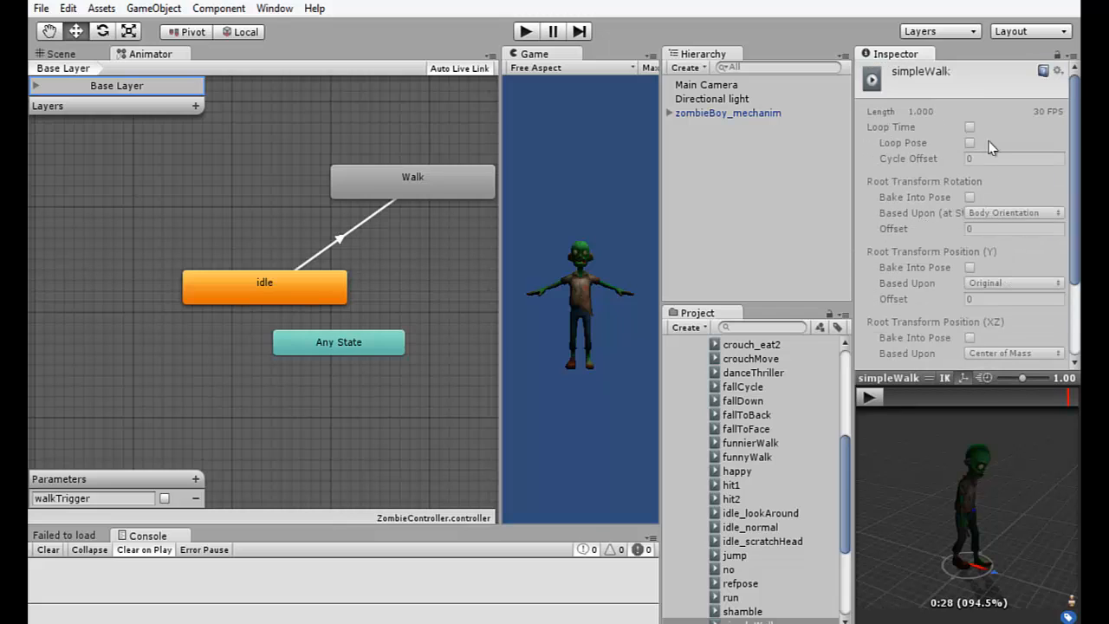
scroll(953, 214, down, 3)
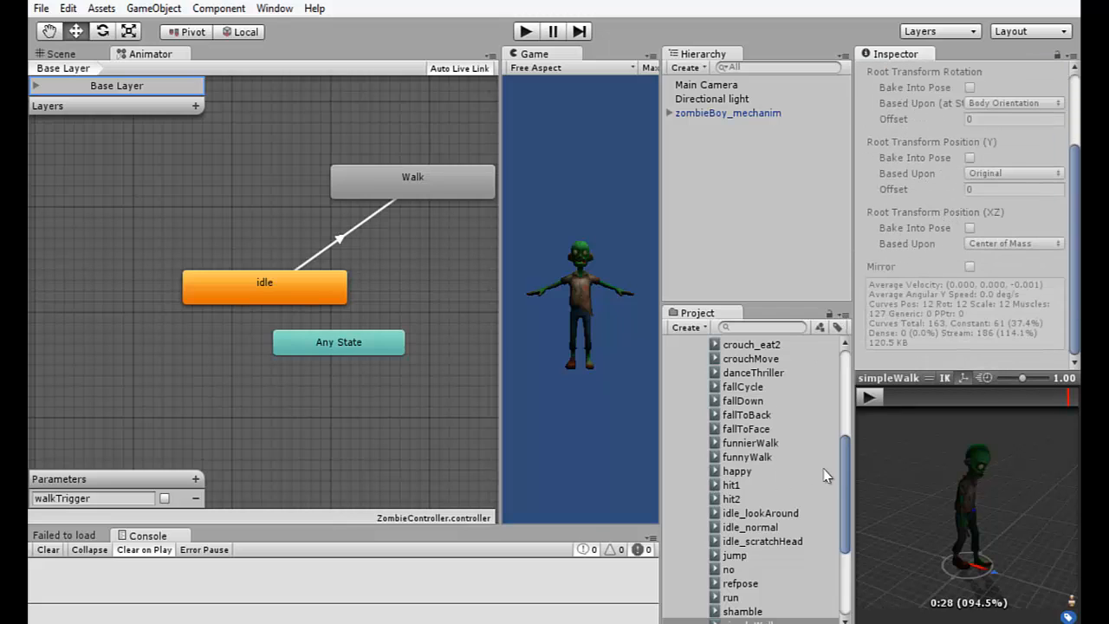
Collapse the zombieBoy_mechanim model asset and select the zombieBoy_mechanim scene object to inspect its Animator component
drag(842, 485, 842, 399)
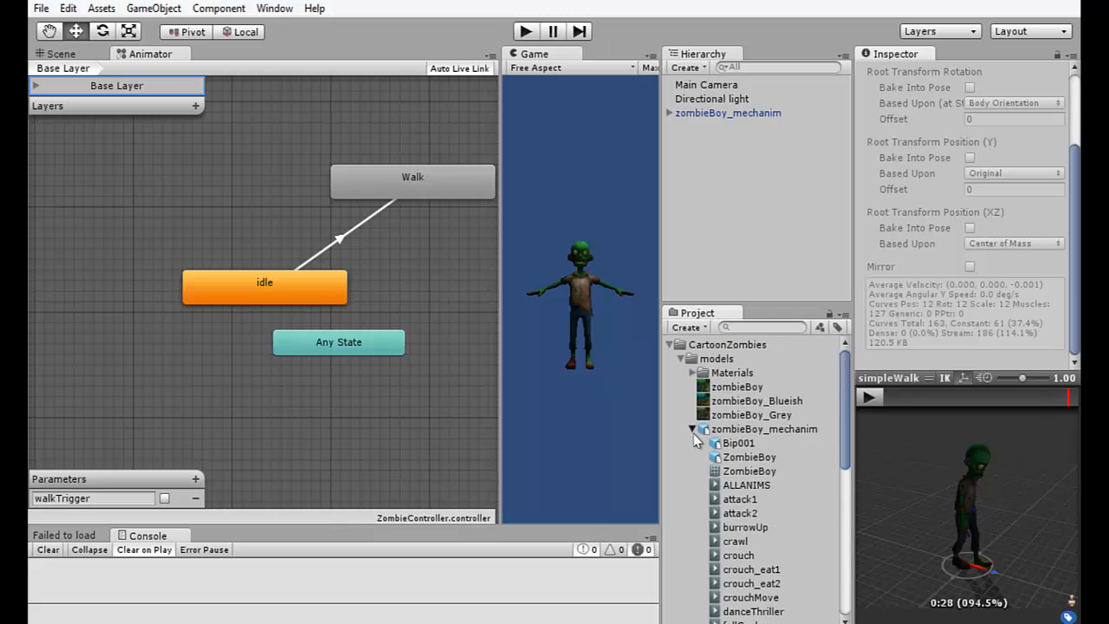
click(693, 429)
click(775, 113)
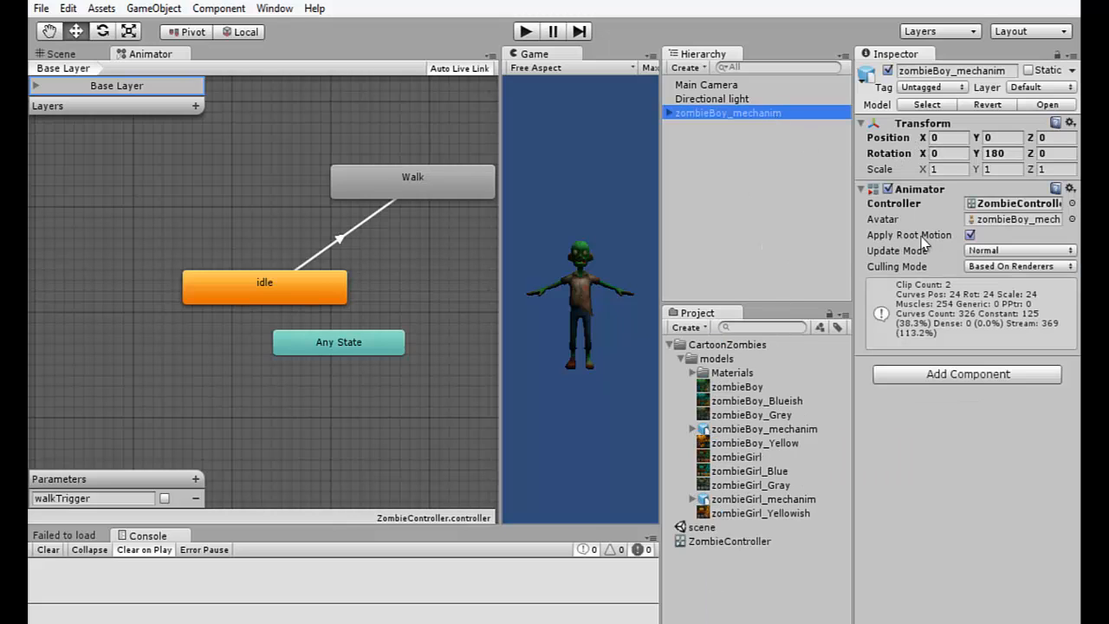
Review the animation clip list in the zombieBoy_mechanim model's import settings, selecting the simpleWalk entry
click(734, 431)
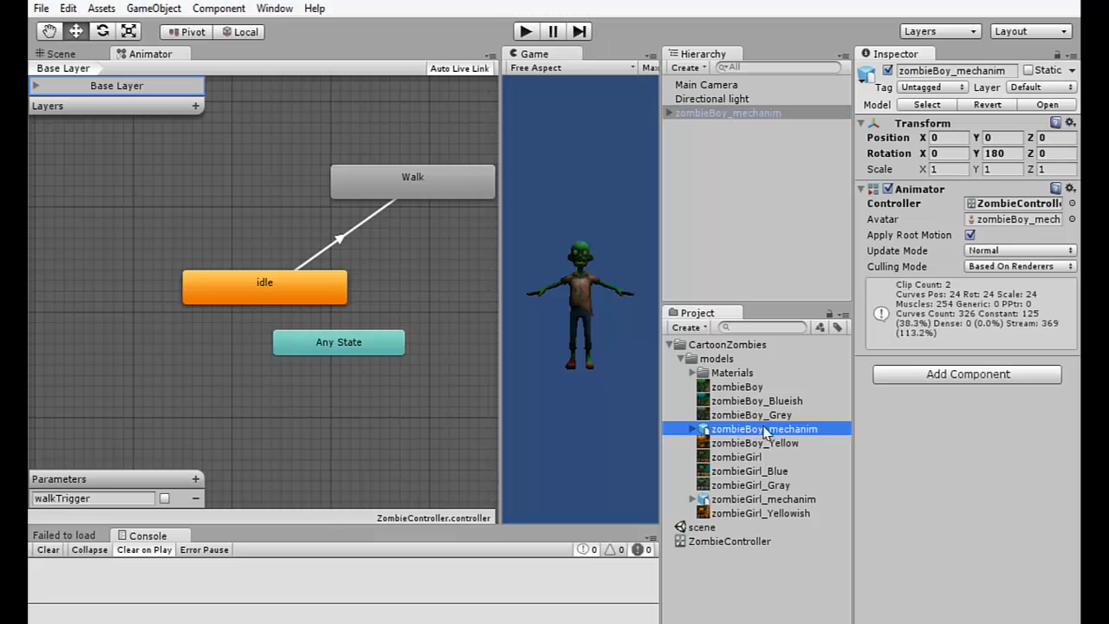
scroll(952, 250, down, 5)
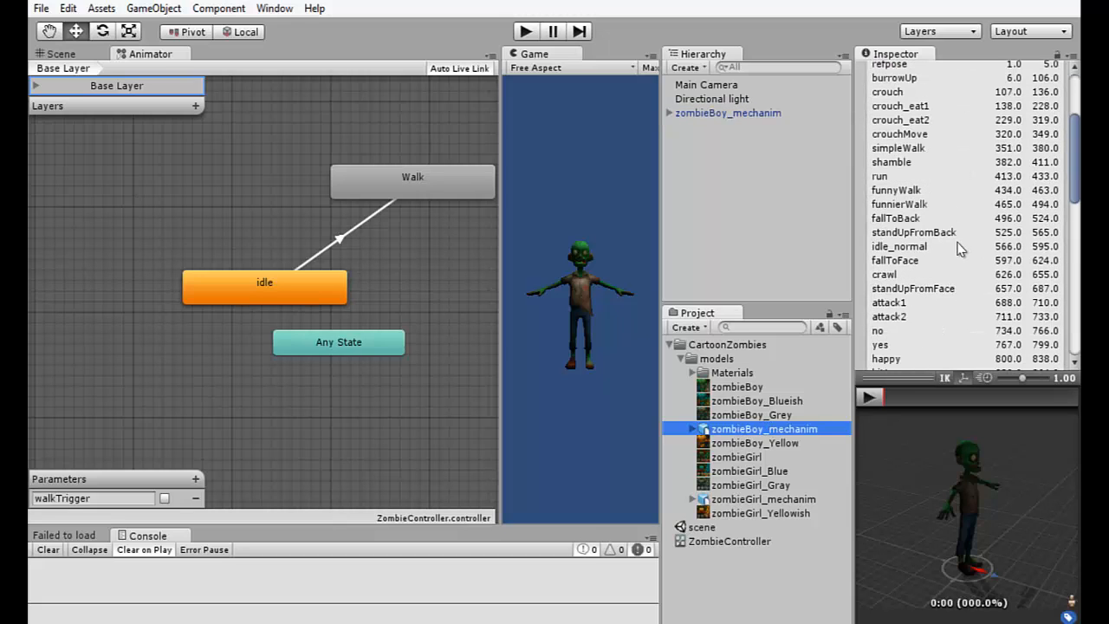
scroll(958, 251, down, 5)
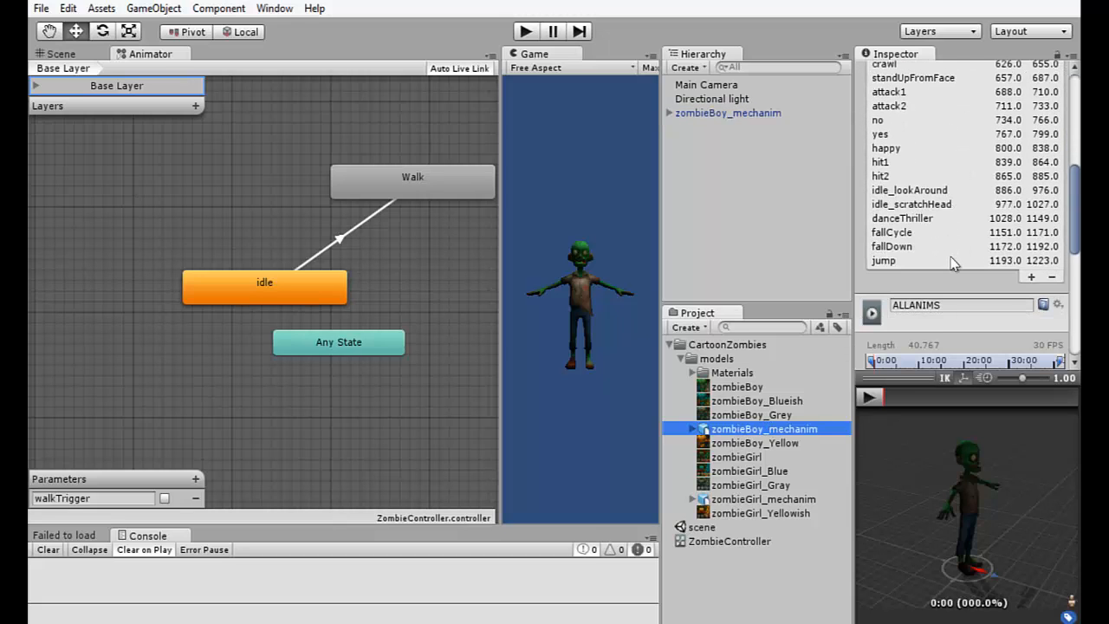
scroll(952, 263, up, 5)
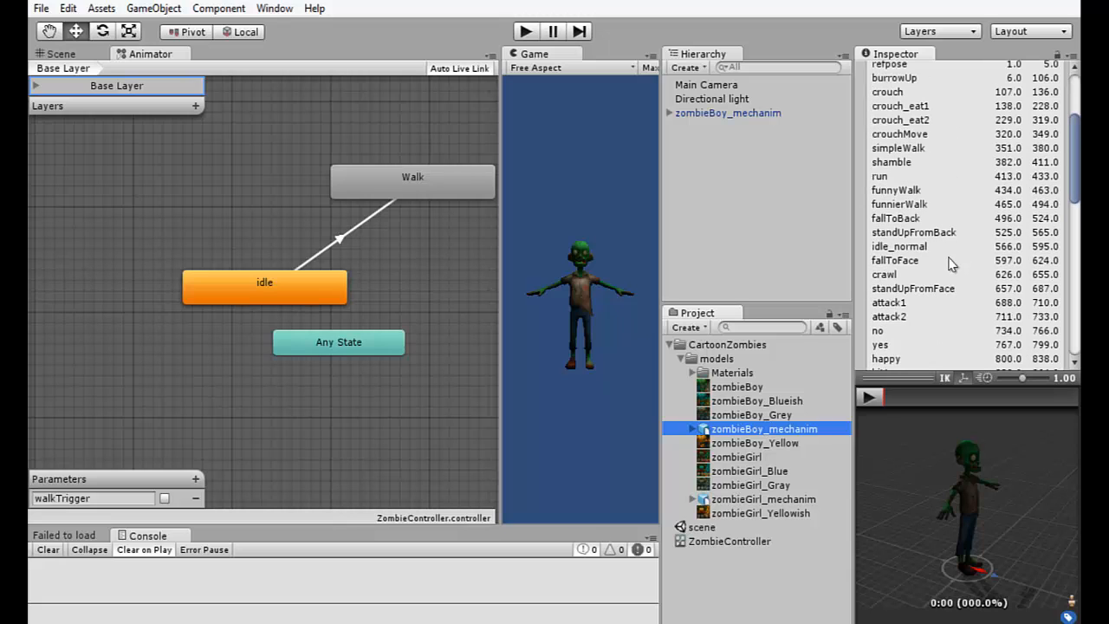
scroll(914, 283, down, 3)
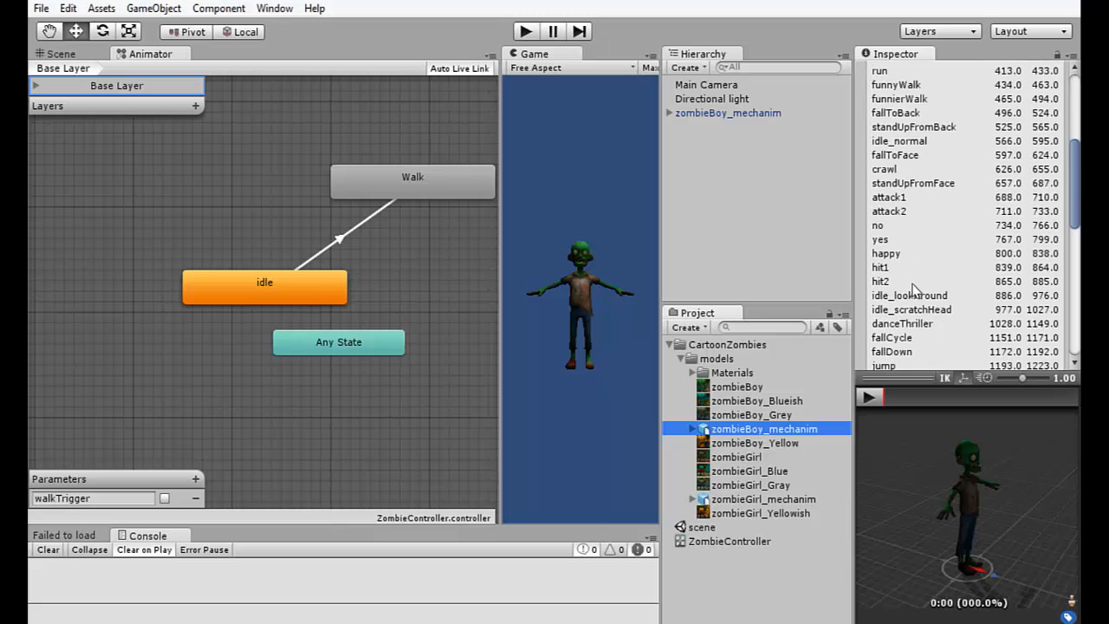
scroll(914, 289, down, 2)
scroll(909, 278, up, 5)
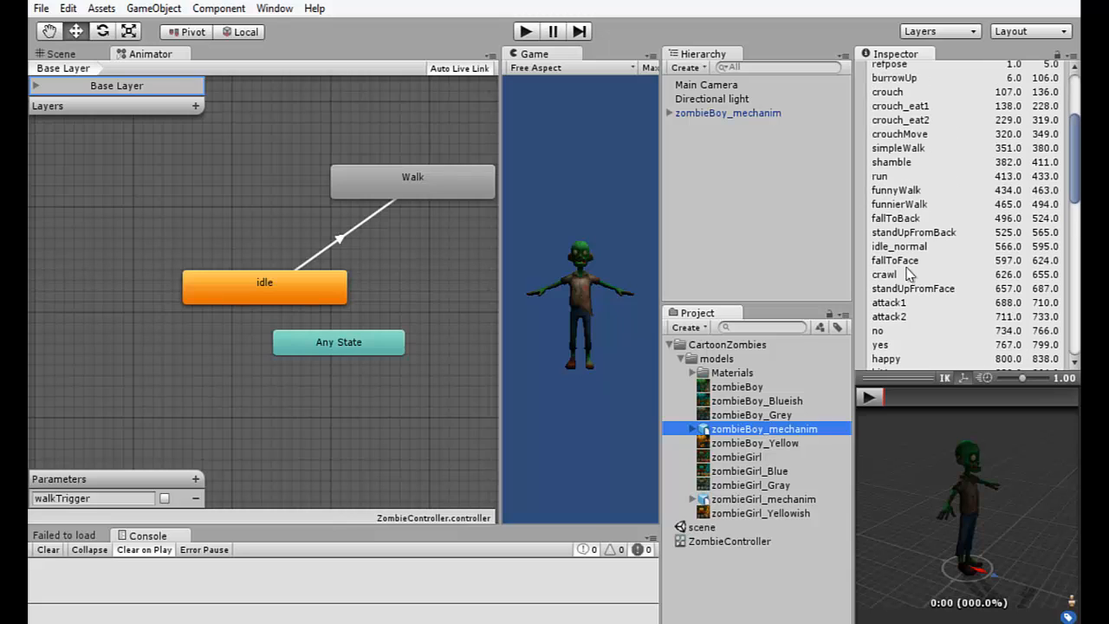
click(909, 152)
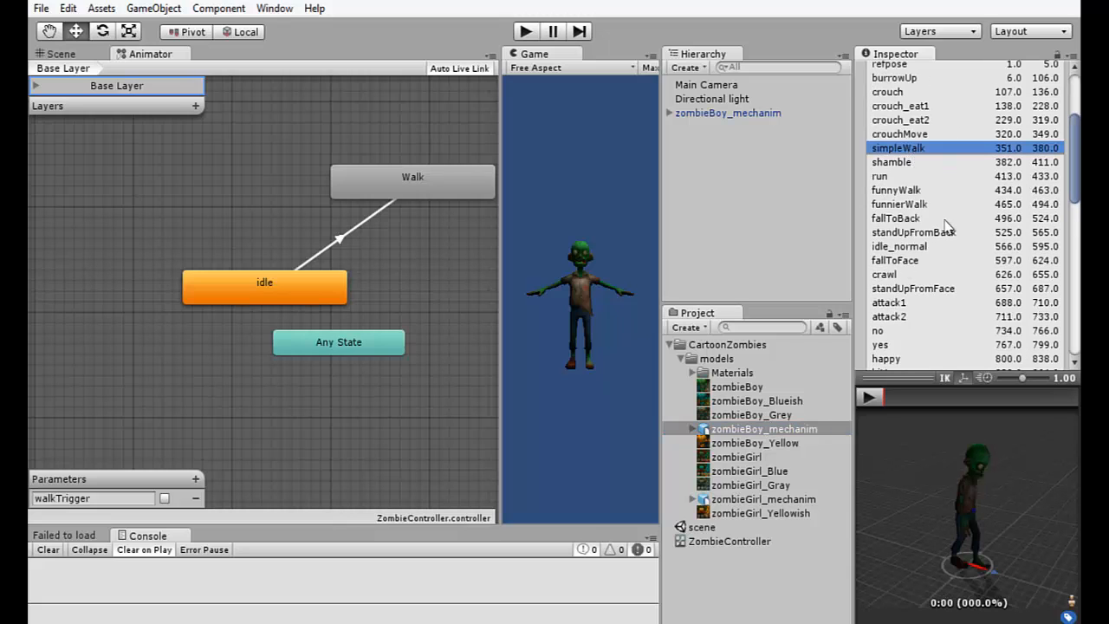
scroll(949, 227, up, 4)
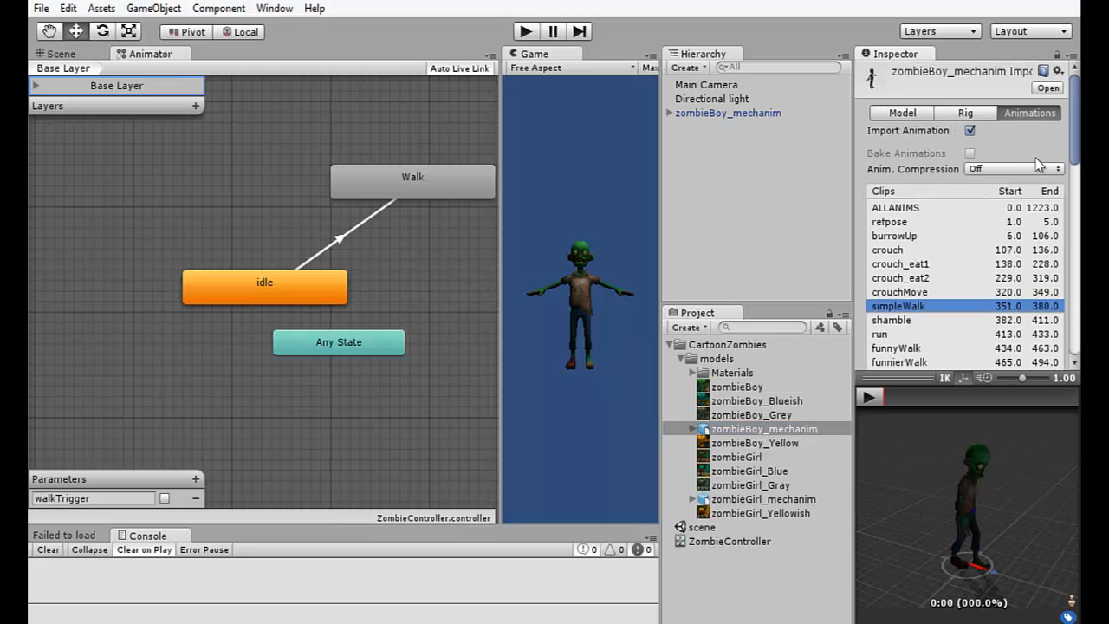
scroll(1040, 165, down, 6)
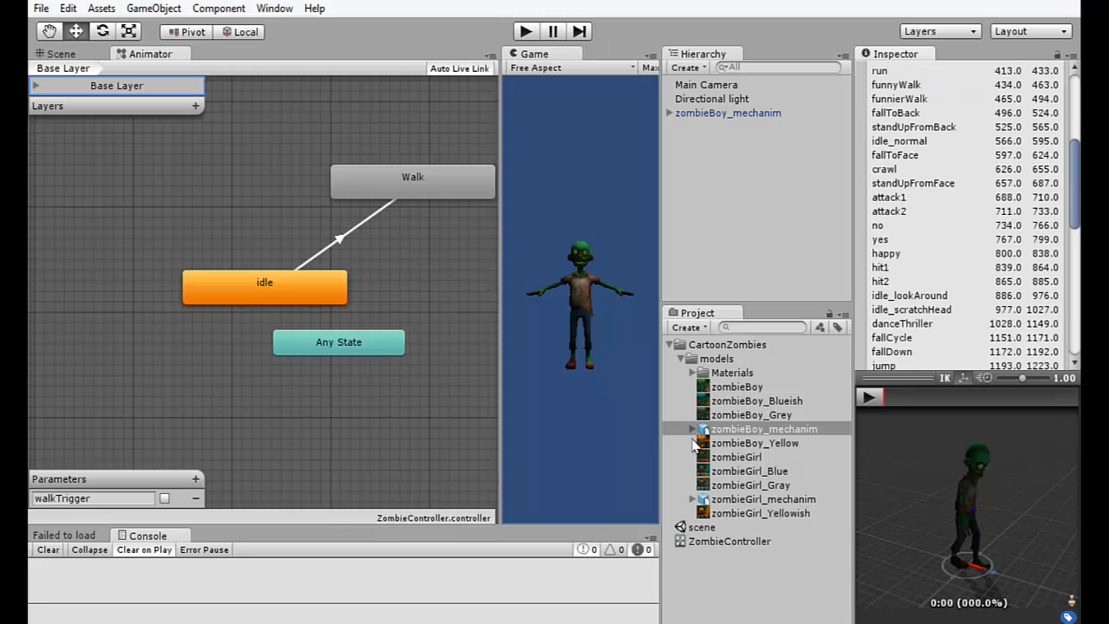
Expand the zombieBoy_mechanim model asset, select its simpleWalk clip and check the Loop Time and Loop Pose settings
click(692, 430)
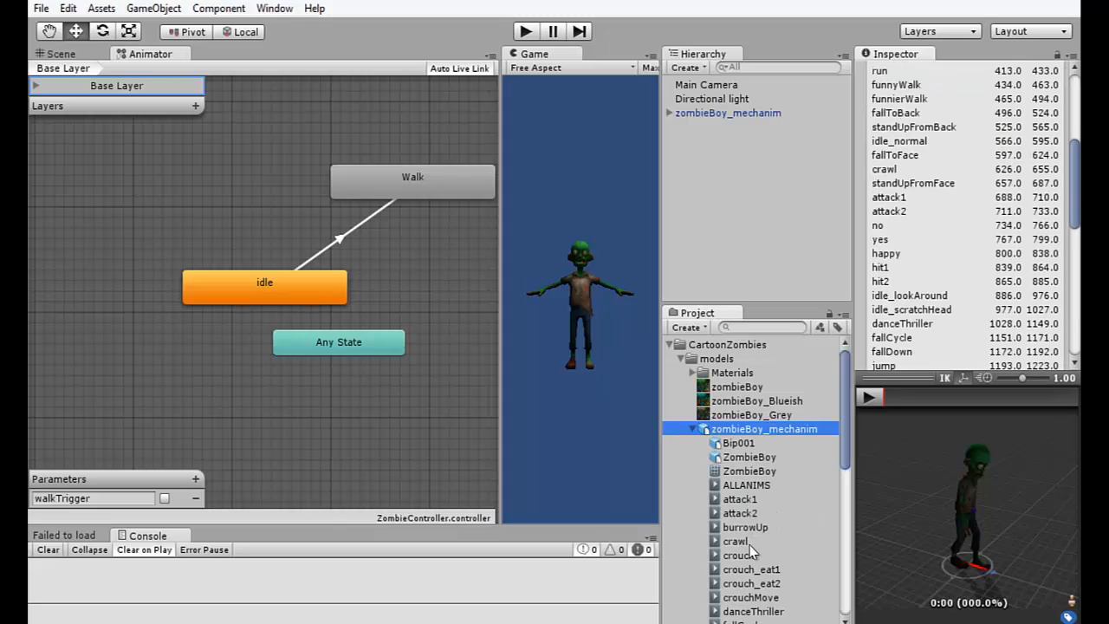
scroll(756, 563, down, 5)
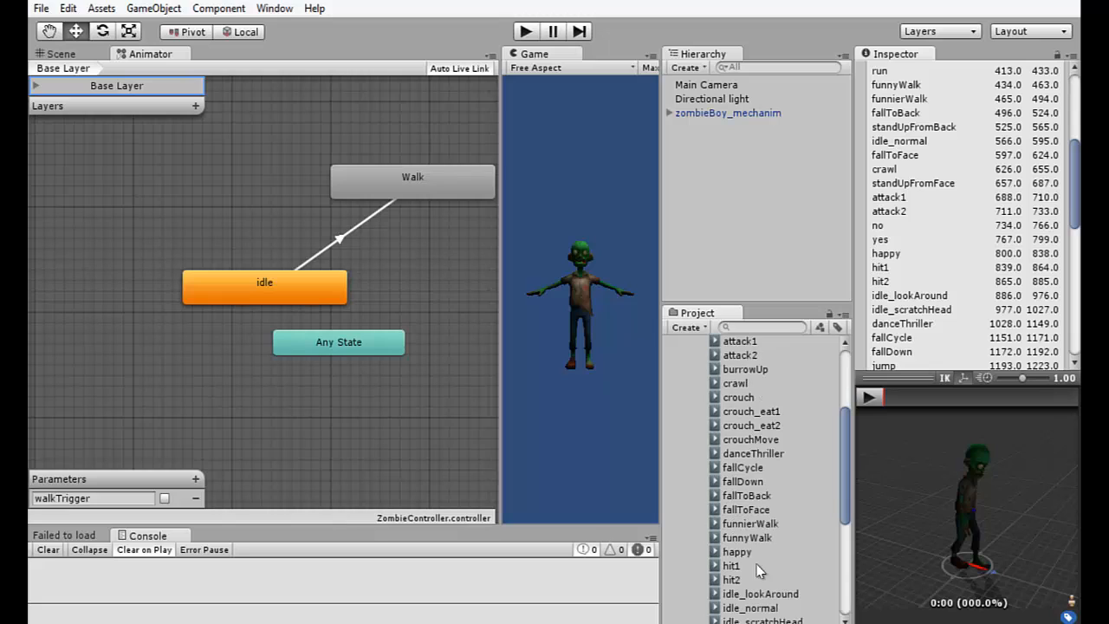
scroll(757, 568, down, 4)
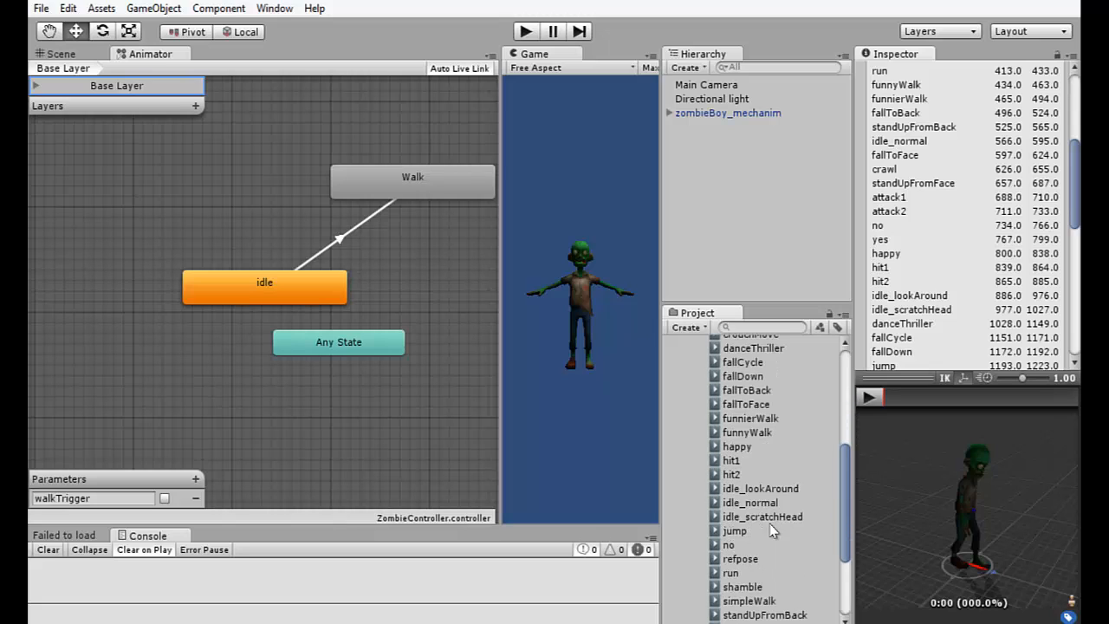
scroll(767, 507, down, 4)
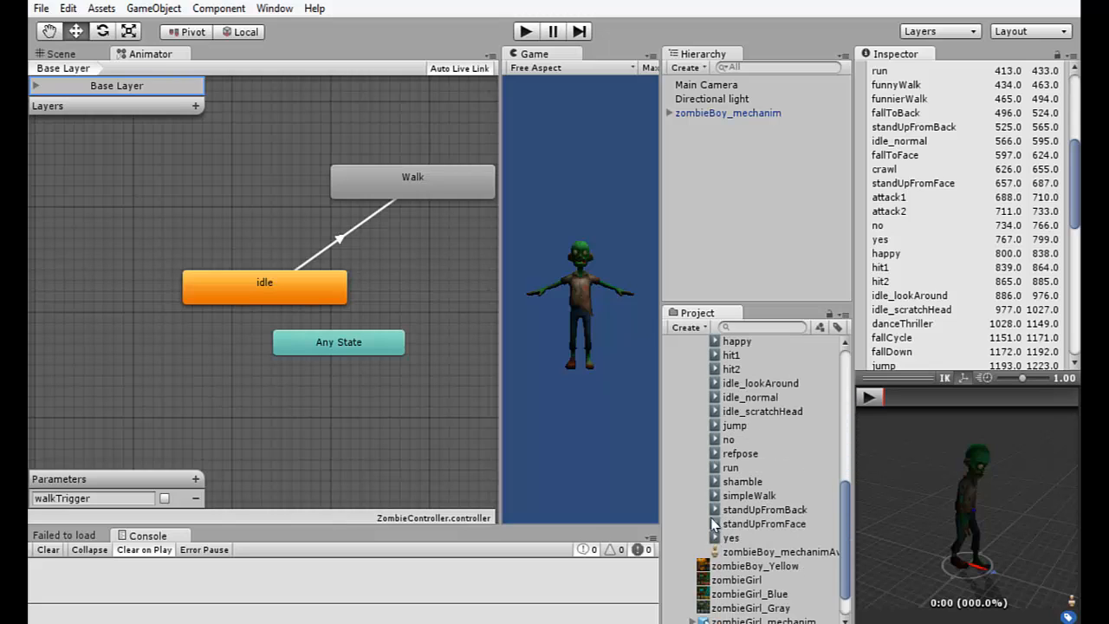
click(748, 495)
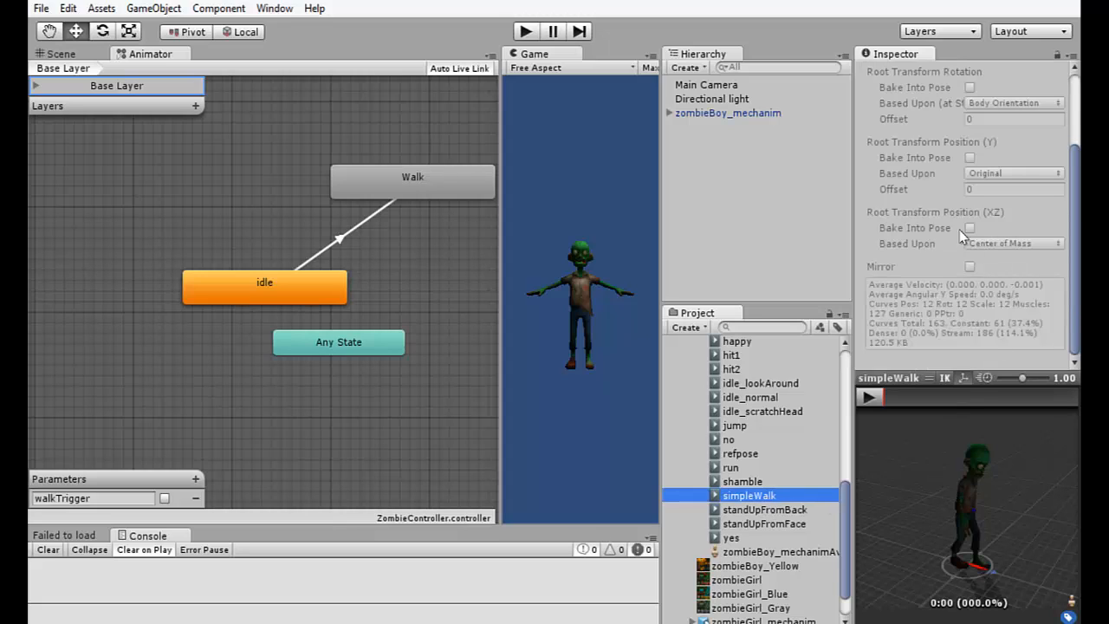
scroll(958, 227, up, 3)
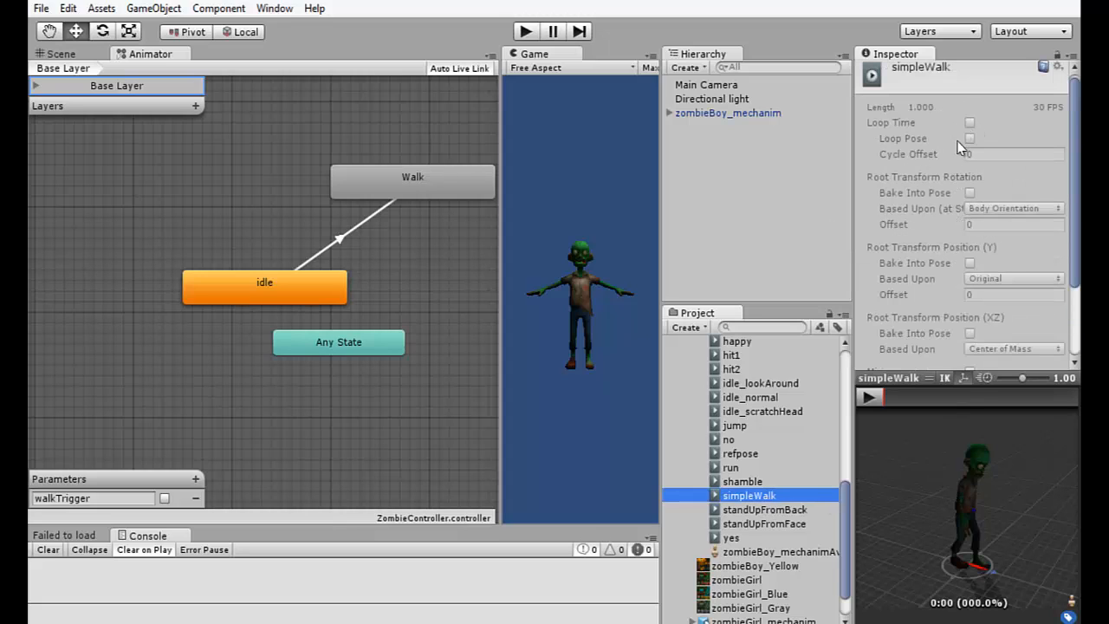
scroll(958, 142, down, 2)
scroll(975, 169, up, 2)
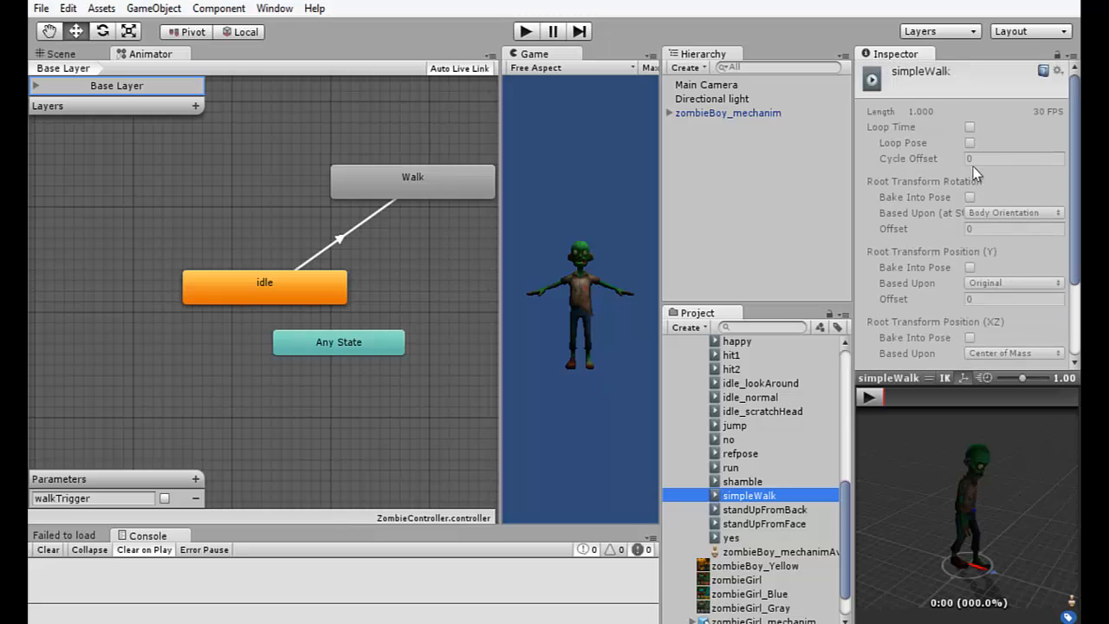
scroll(847, 506, up, 3)
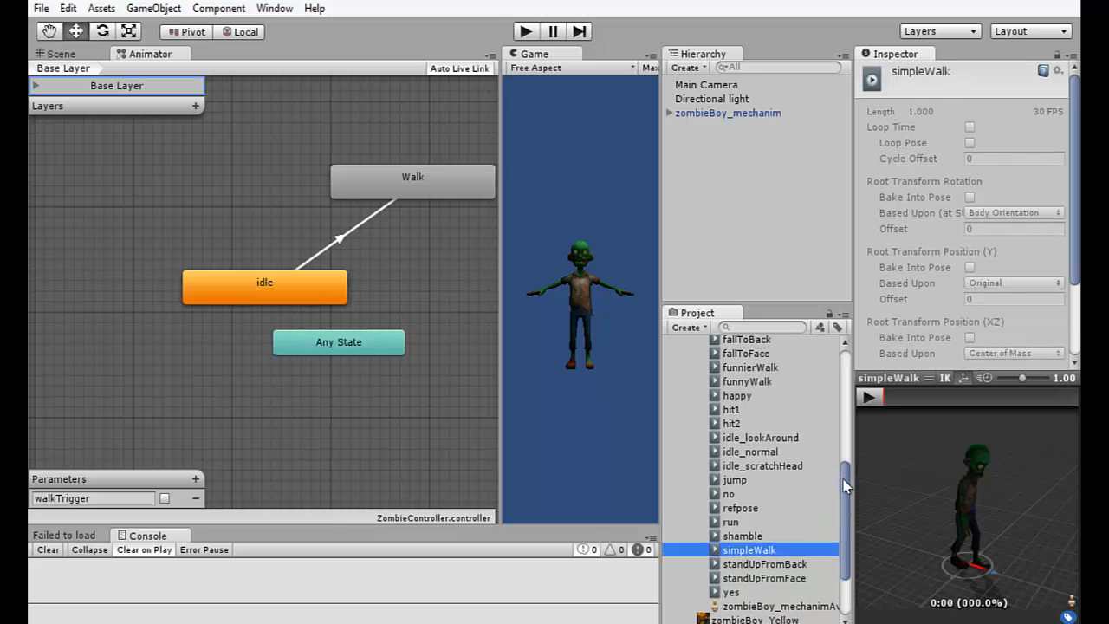
Compare the idle_normal clip's loop settings with those of simpleWalk, standUpFromBack, funnyWalk and funnierWalk
click(762, 459)
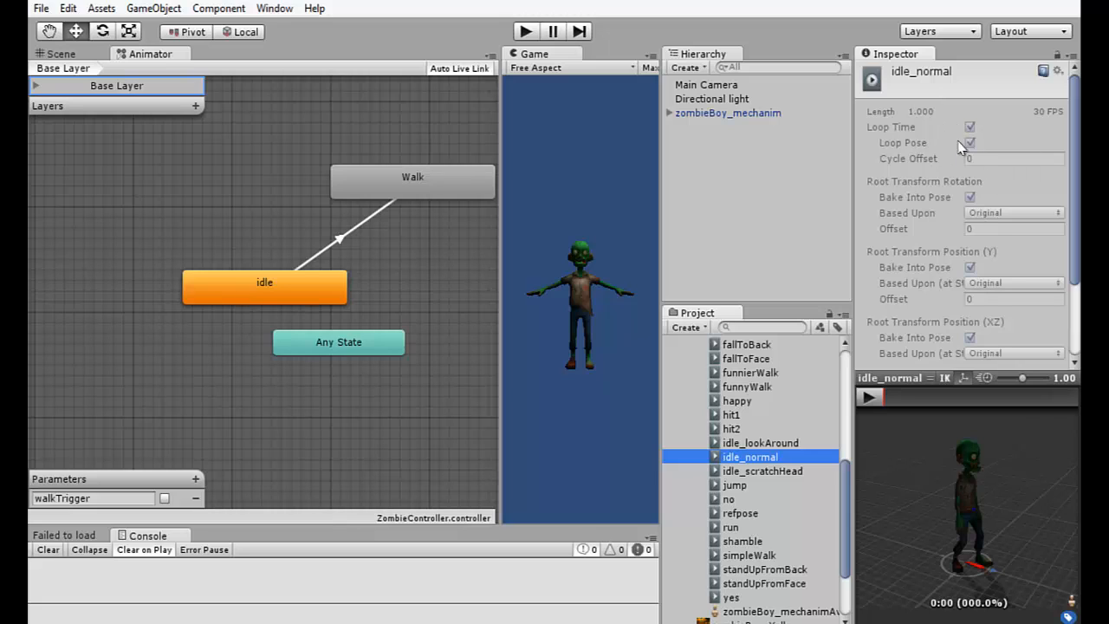
click(758, 557)
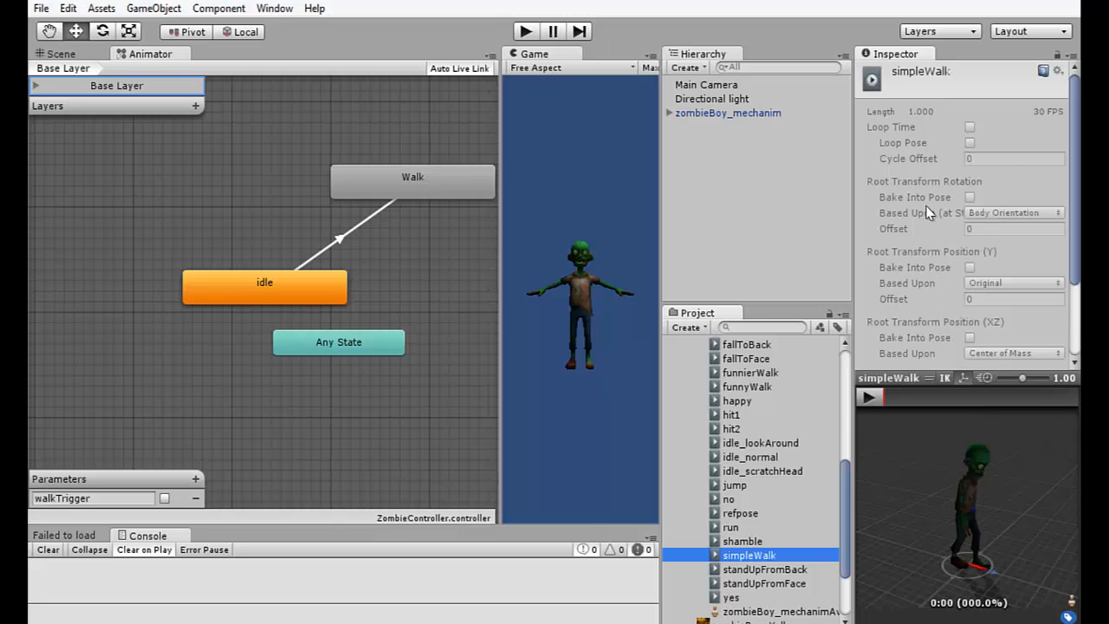
click(750, 569)
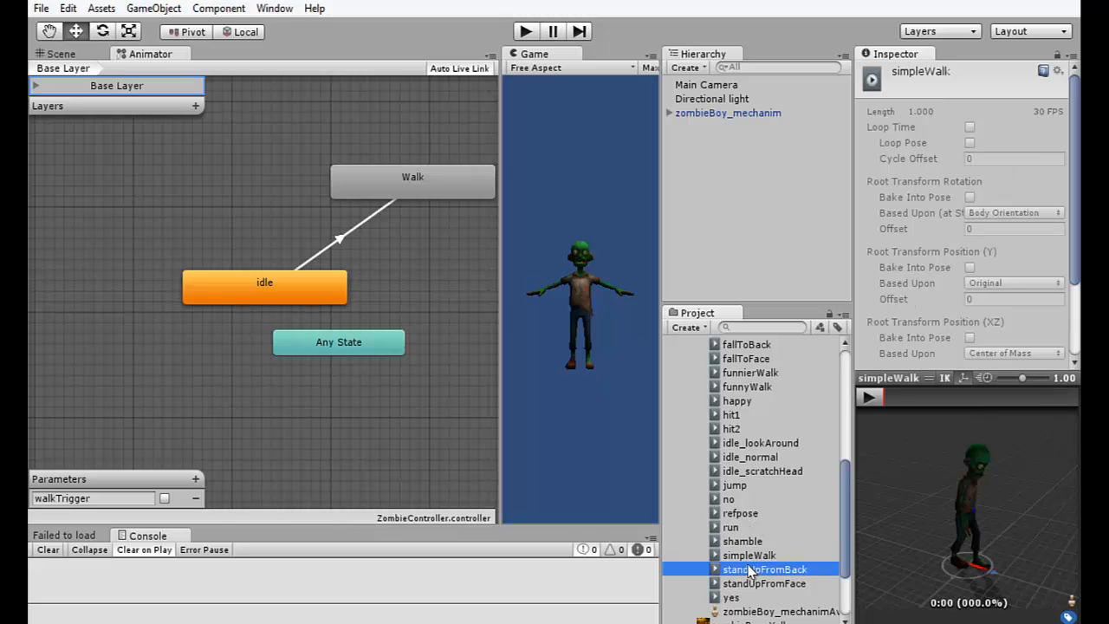
scroll(767, 479, up, 5)
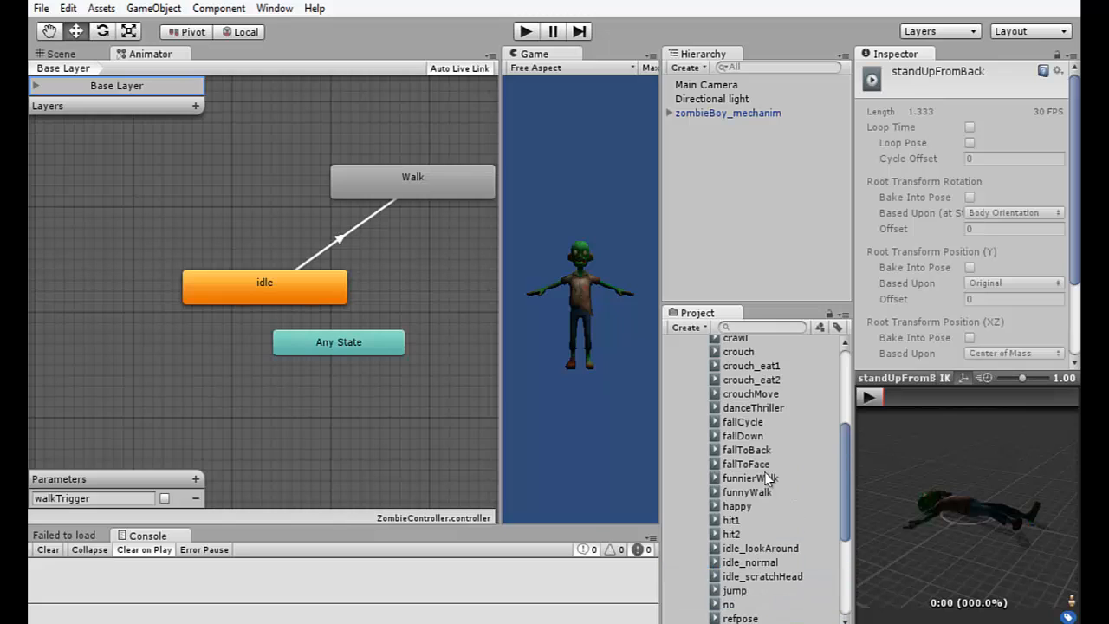
click(754, 545)
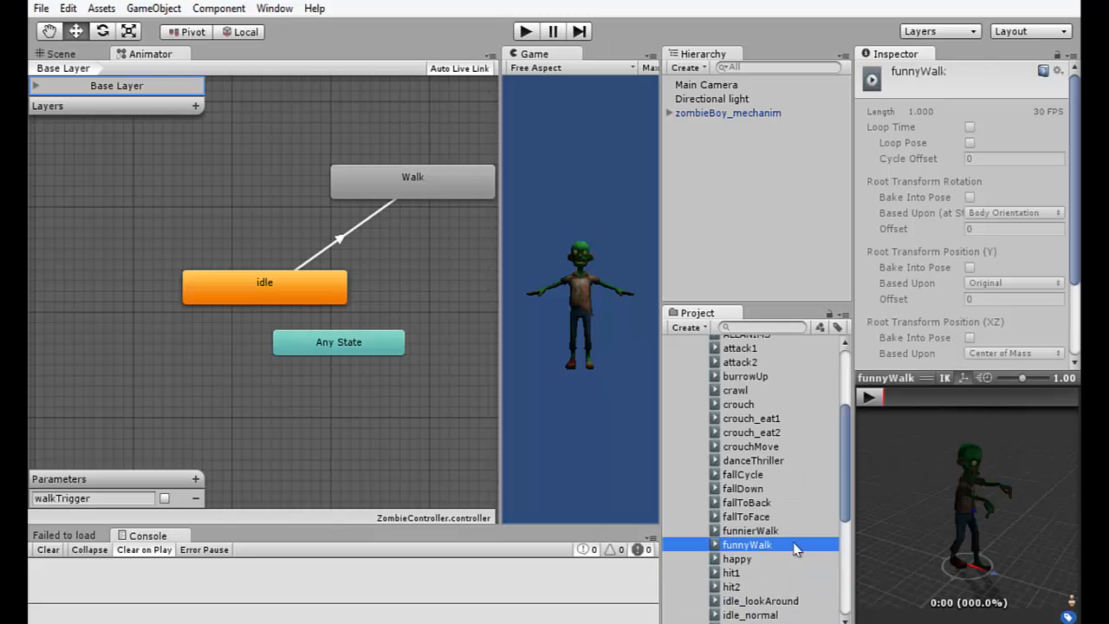
click(754, 530)
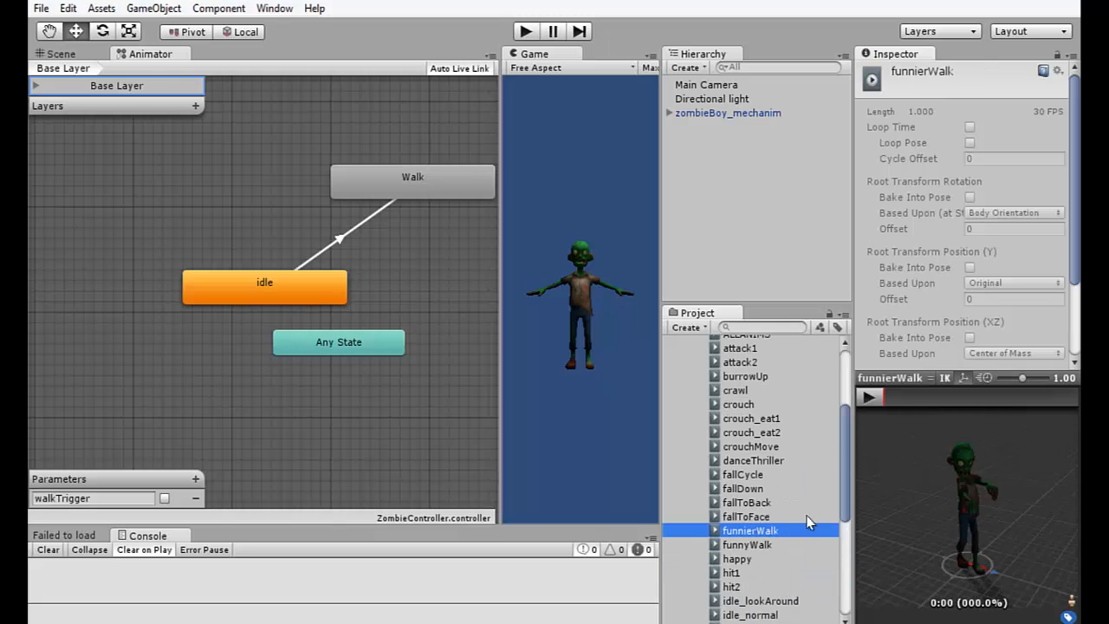
Step through the model's animation clips between funnierWalk and ALLANIMS to check their loop settings, finishing on ALLANIMS
key(Up)
key(Up)
key(Up)
key(Up)
key(Up)
key(Up)
key(Up)
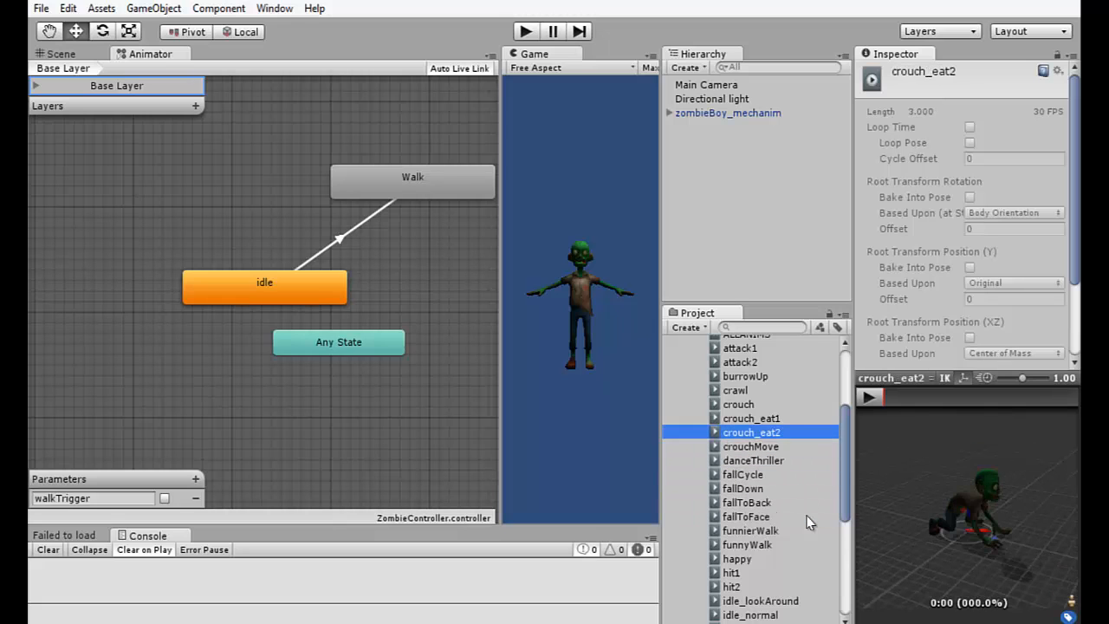
key(Up)
key(Up)
key(Up)
key(Up)
key(Up)
key(Up)
key(Up)
key(Up)
key(Down)
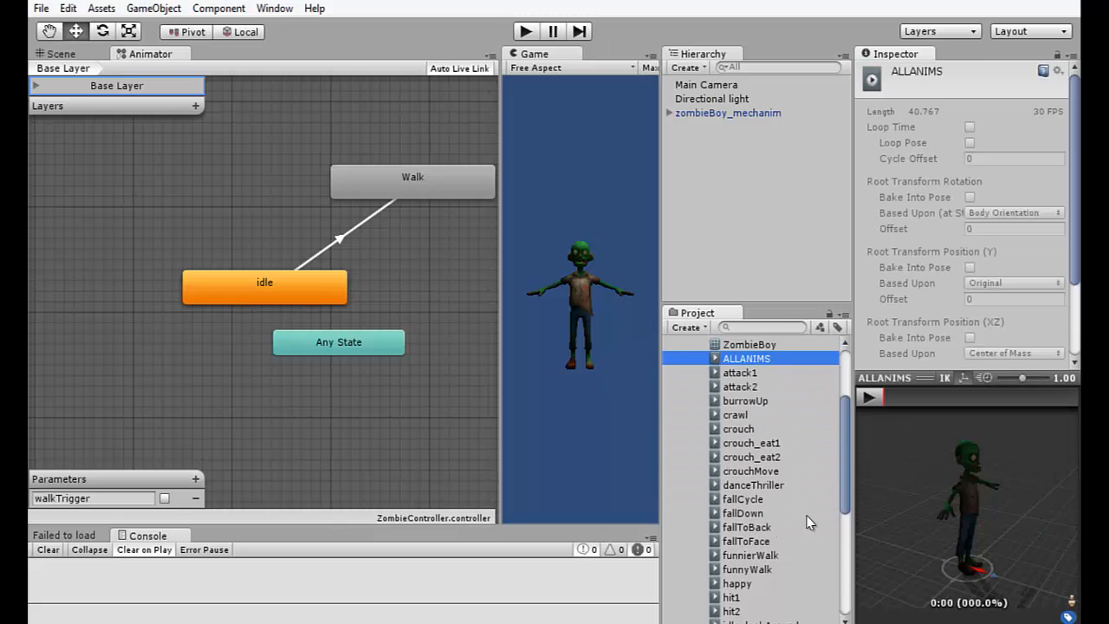
key(Down)
key(Down)
key(Down)
key(Down)
key(Down)
key(Down)
key(Down)
key(Down)
key(Down)
key(Down)
key(Down)
key(Down)
key(Down)
key(Down)
key(Down)
click(777, 359)
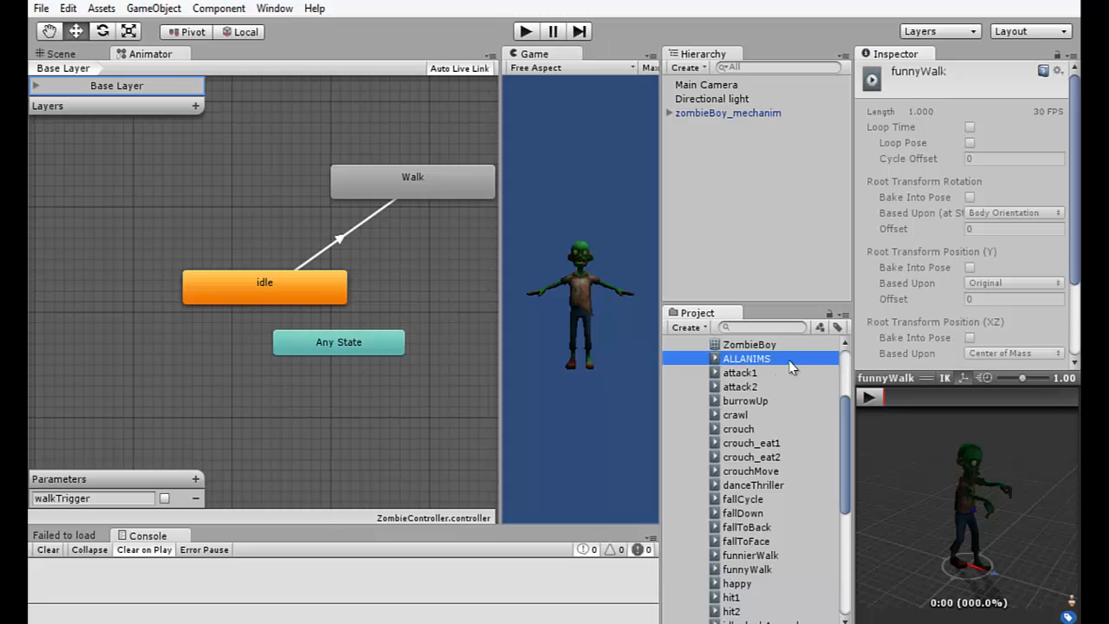
scroll(809, 372, down, 2)
scroll(814, 388, up, 6)
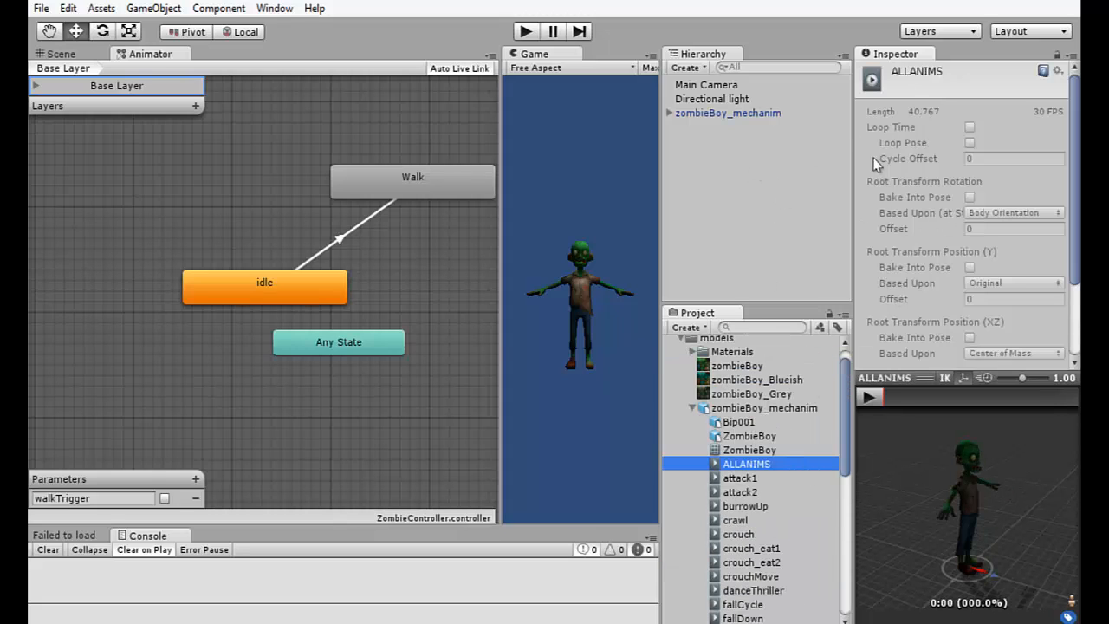
Check the loop settings of the clips from attack1 through crouch_eat1
click(741, 479)
key(Down)
key(Down)
key(Down)
key(Down)
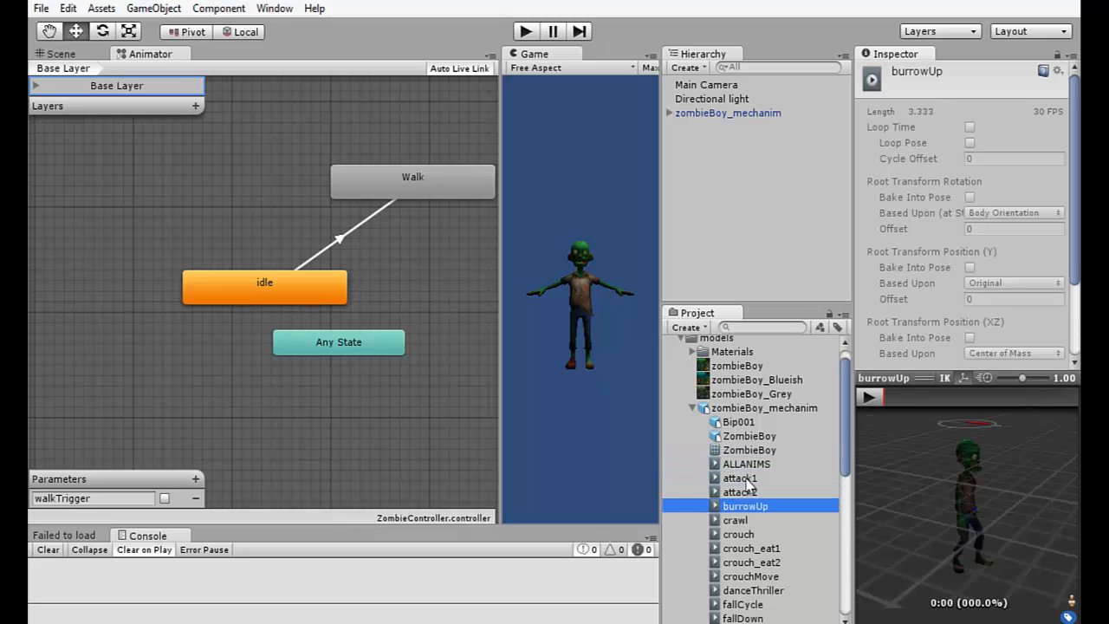
key(Down)
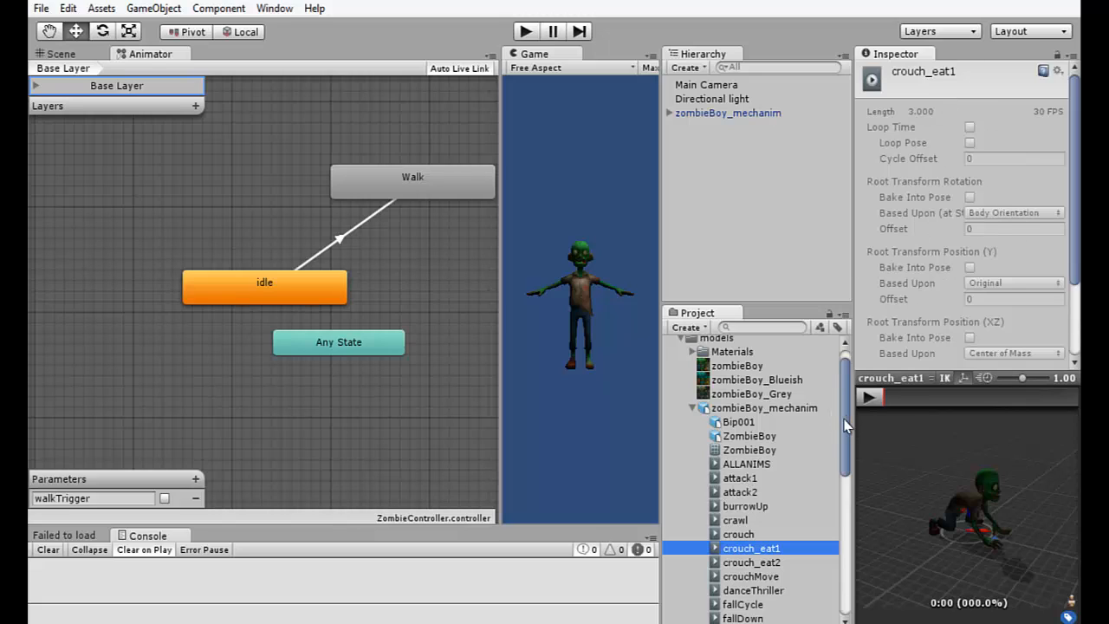
Enable Loop Time for the simpleWalk clip in the zombieBoy_mechanim model's import settings and apply the change
scroll(846, 412, up, 1)
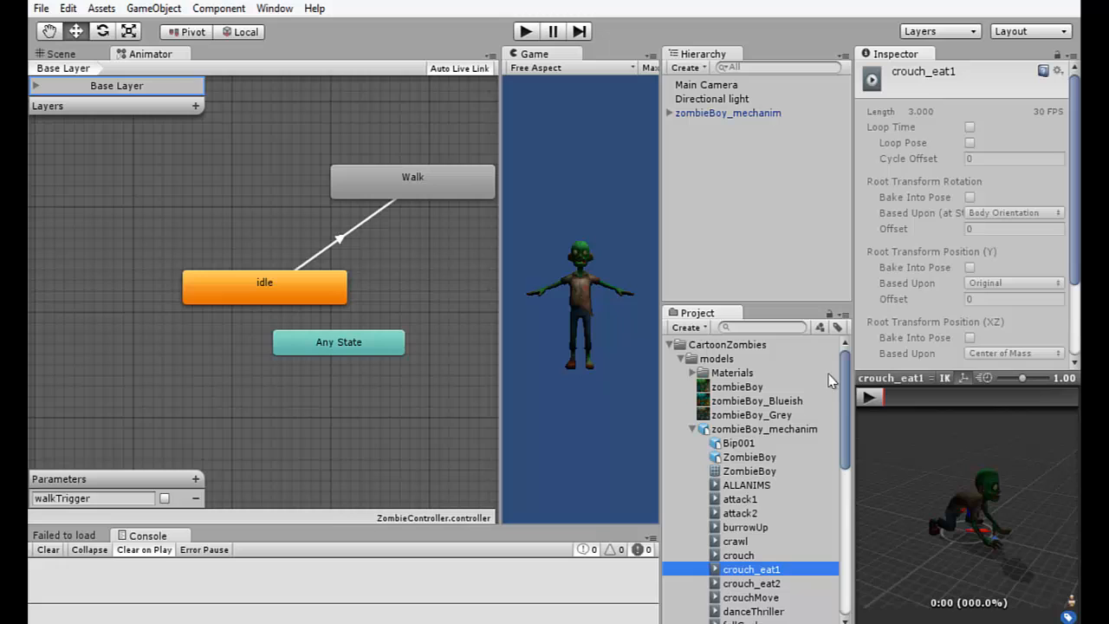
click(767, 430)
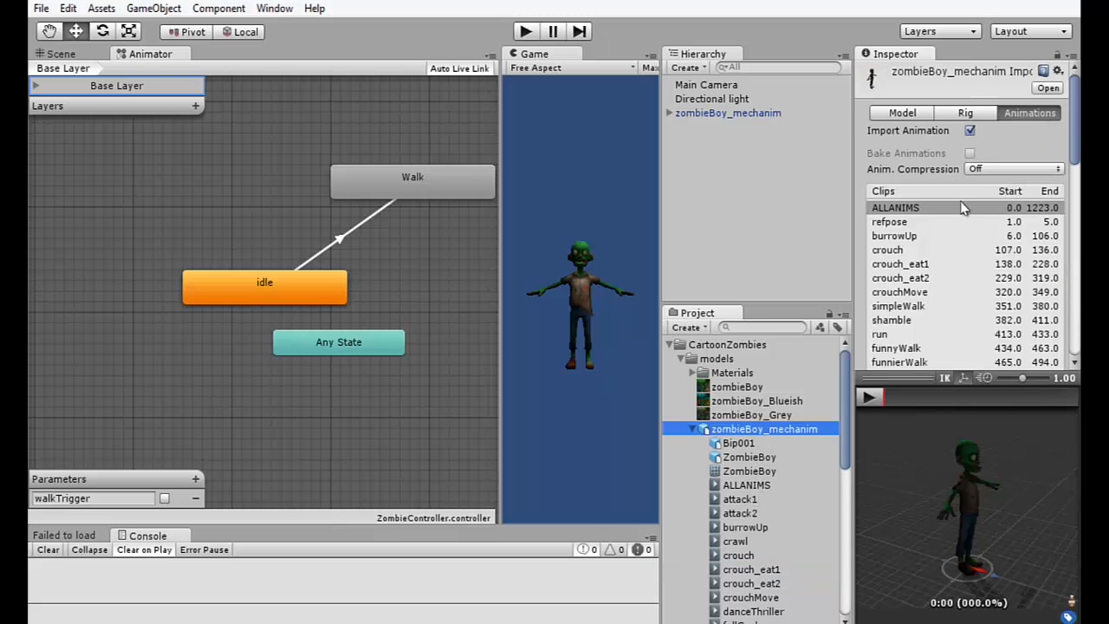
scroll(970, 216, down, 4)
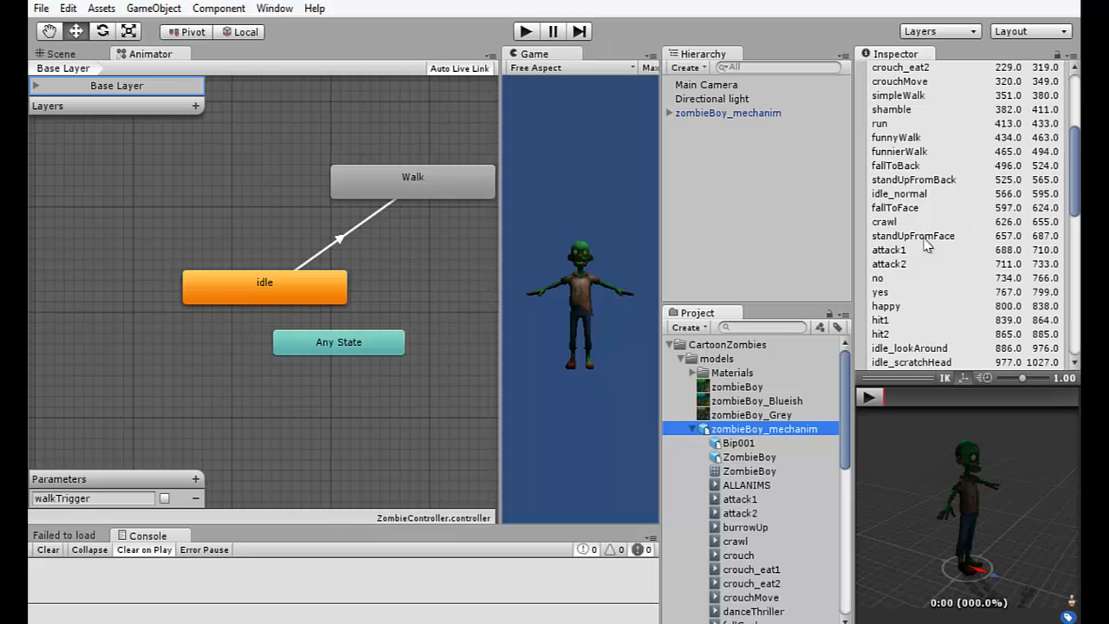
scroll(901, 265, down, 5)
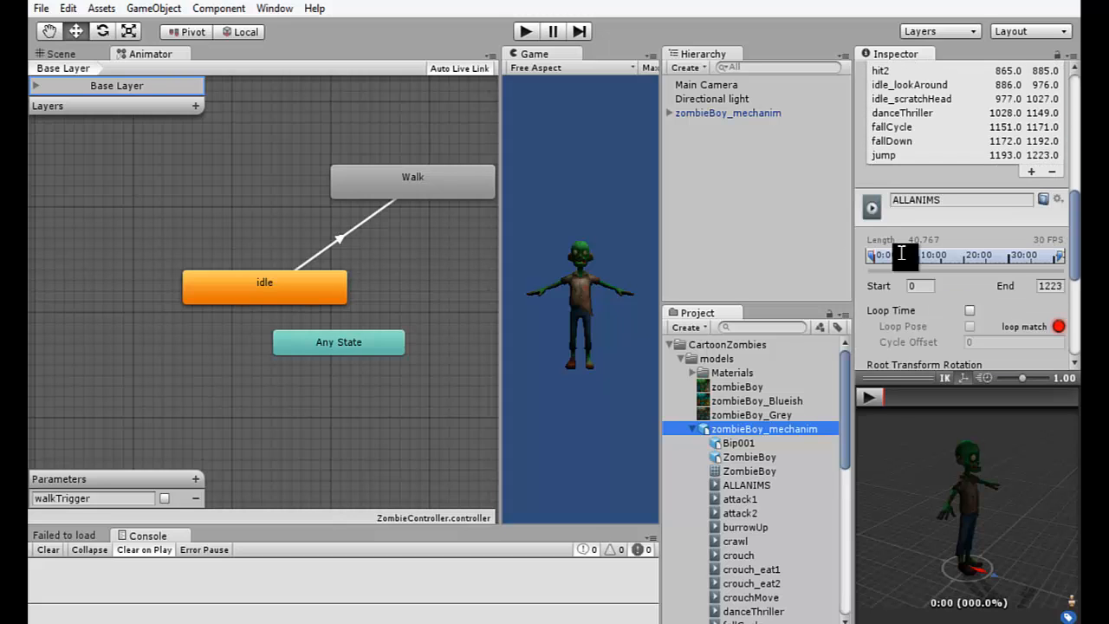
scroll(901, 258, up, 5)
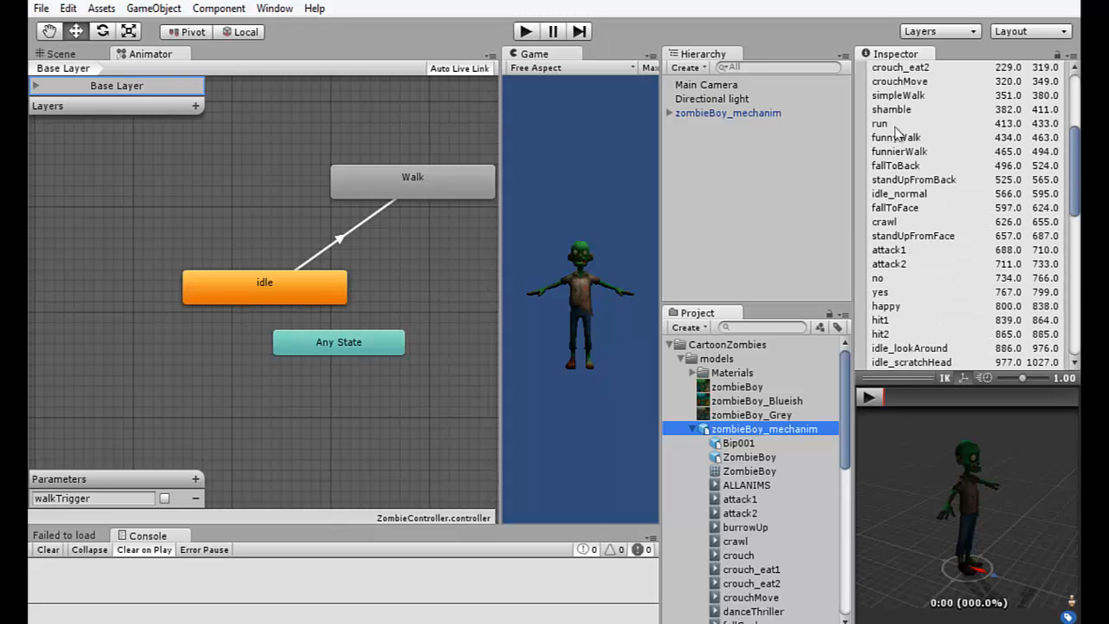
click(897, 95)
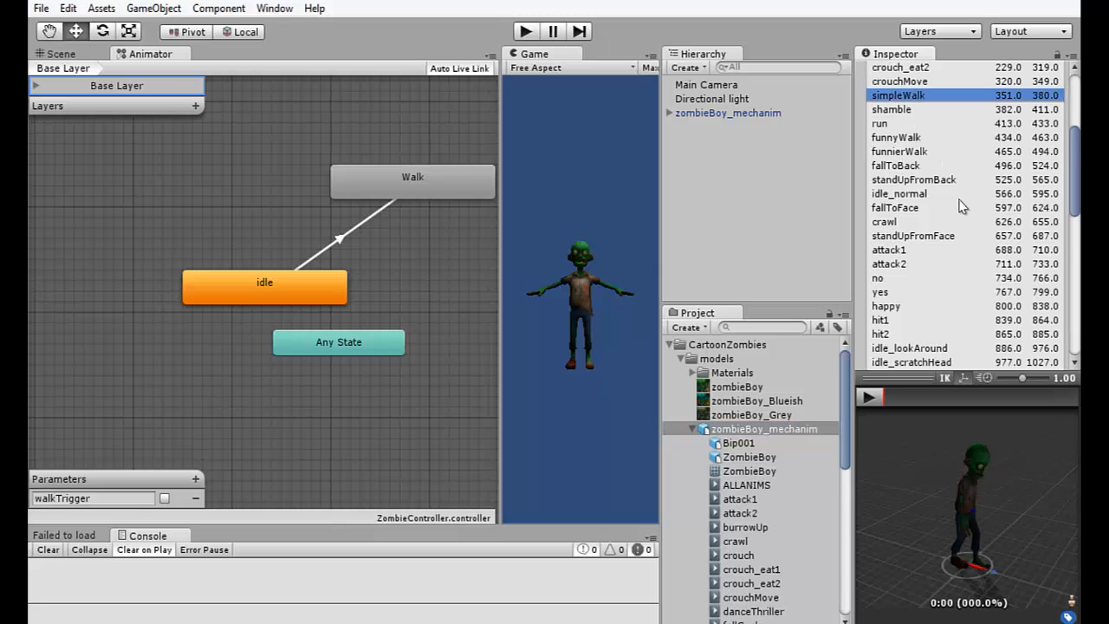
scroll(961, 208, down, 7)
scroll(959, 208, down, 1)
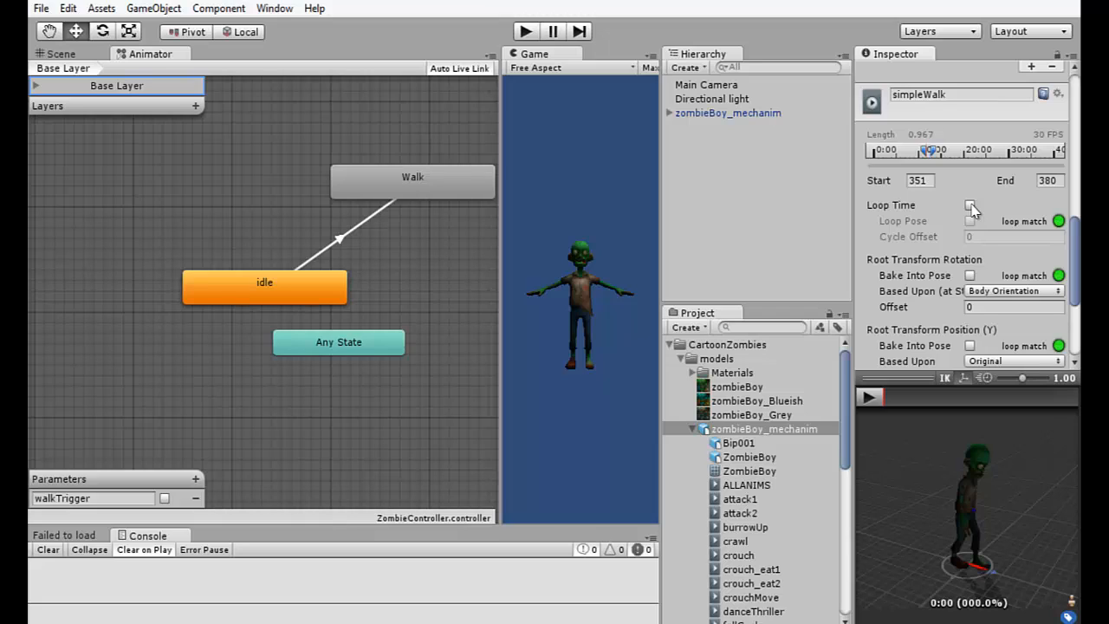
click(970, 206)
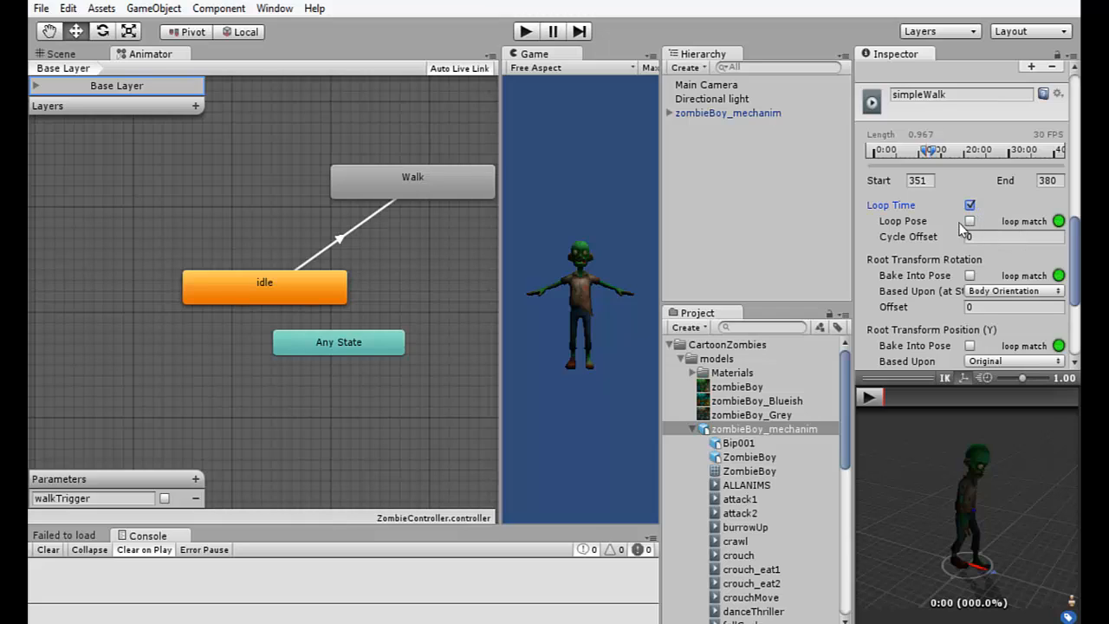
scroll(992, 225, down, 5)
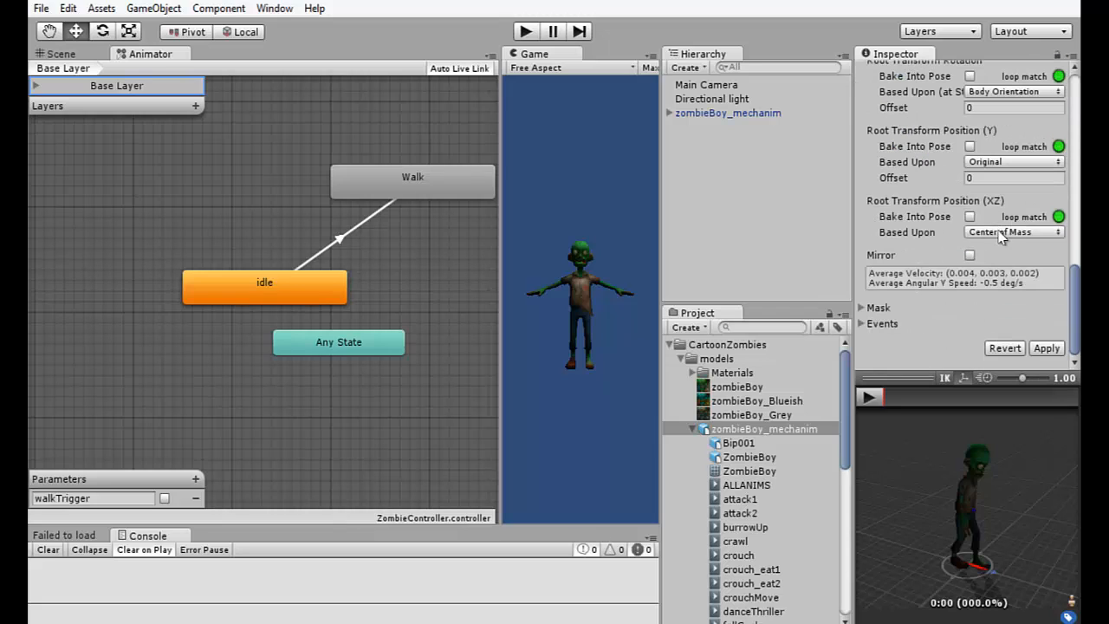
click(1045, 347)
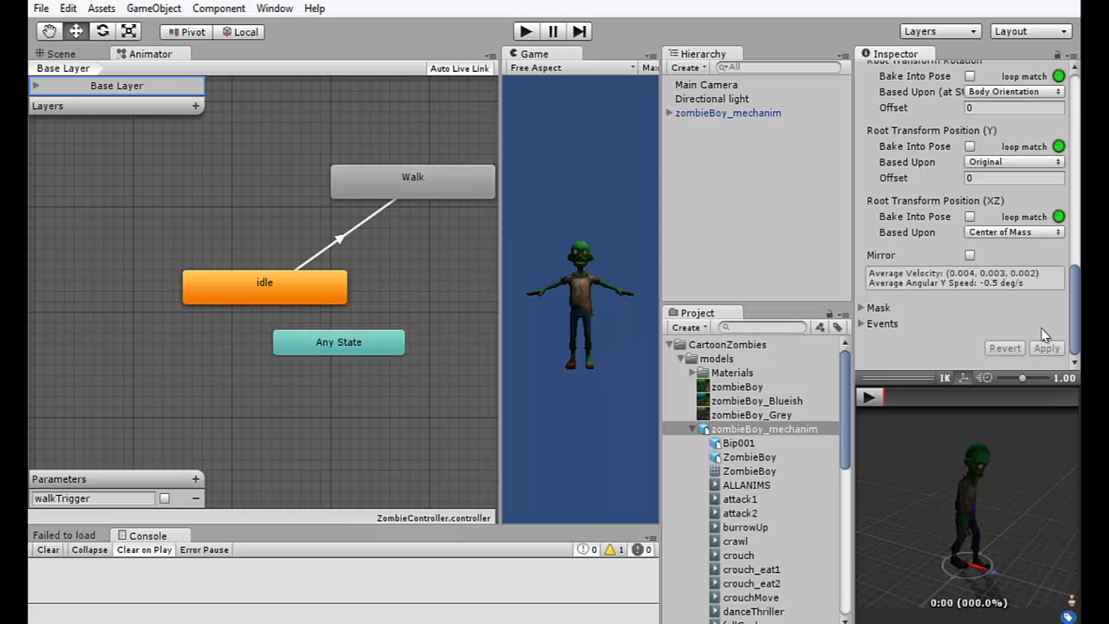
Play-test the scene, fire walkTrigger to watch the Walk state, and stop playback
click(526, 32)
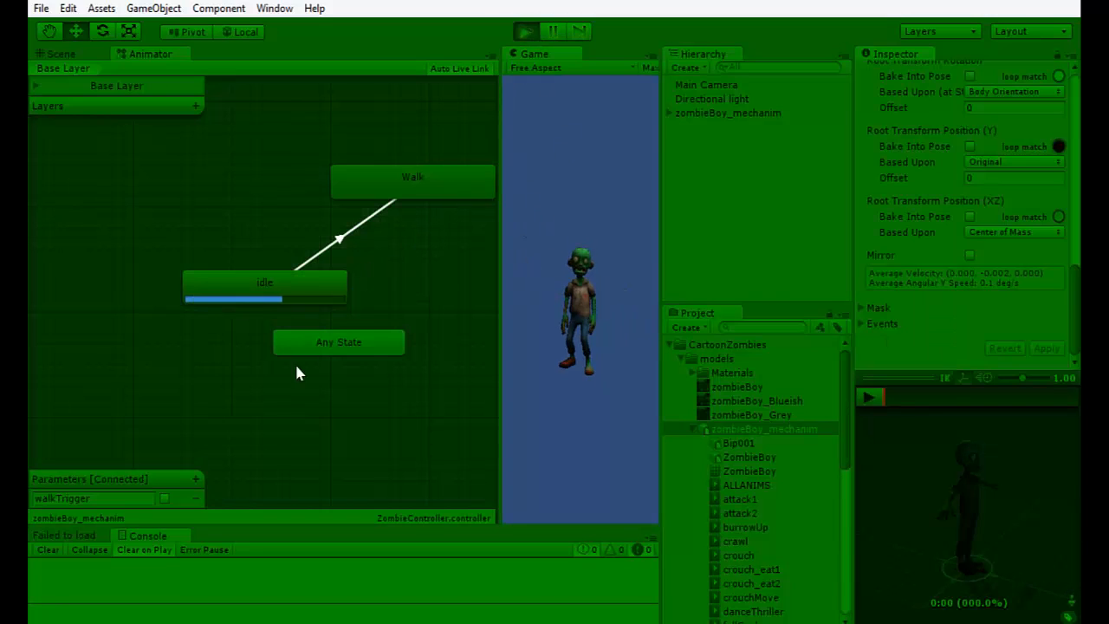
click(165, 500)
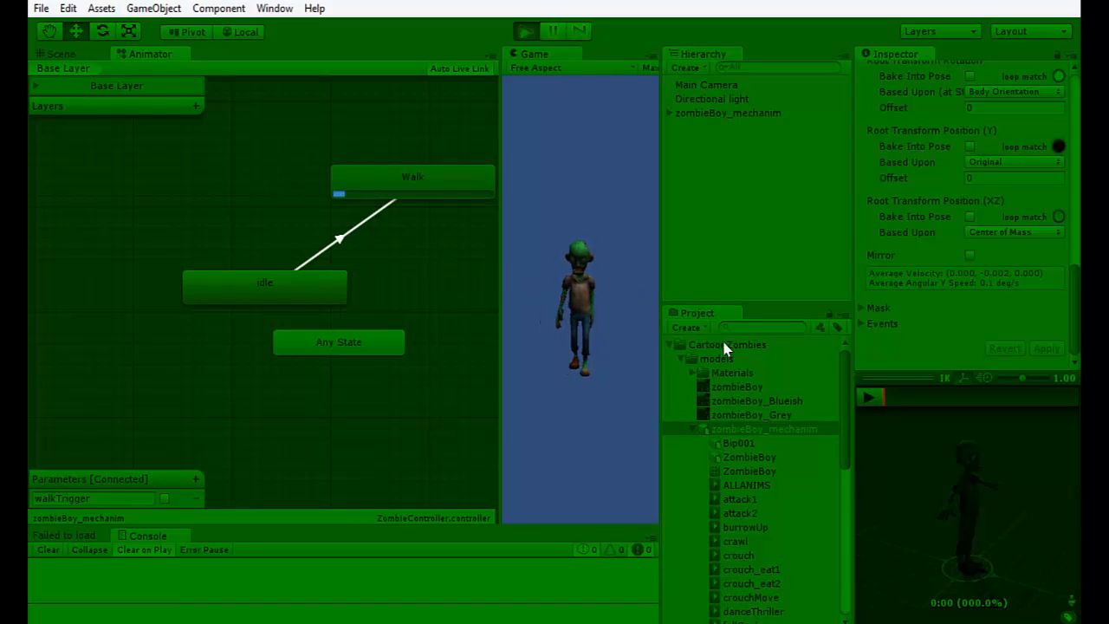
click(528, 33)
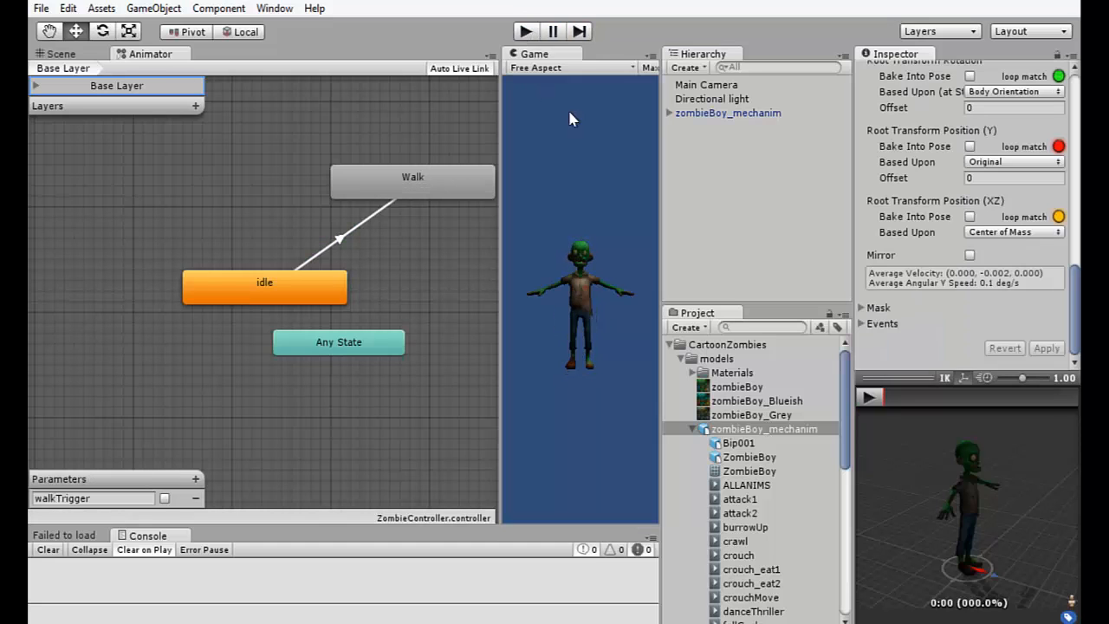
Collapse the zombieBoy_mechanim model asset and select simpleWalk in its import clip list
click(691, 430)
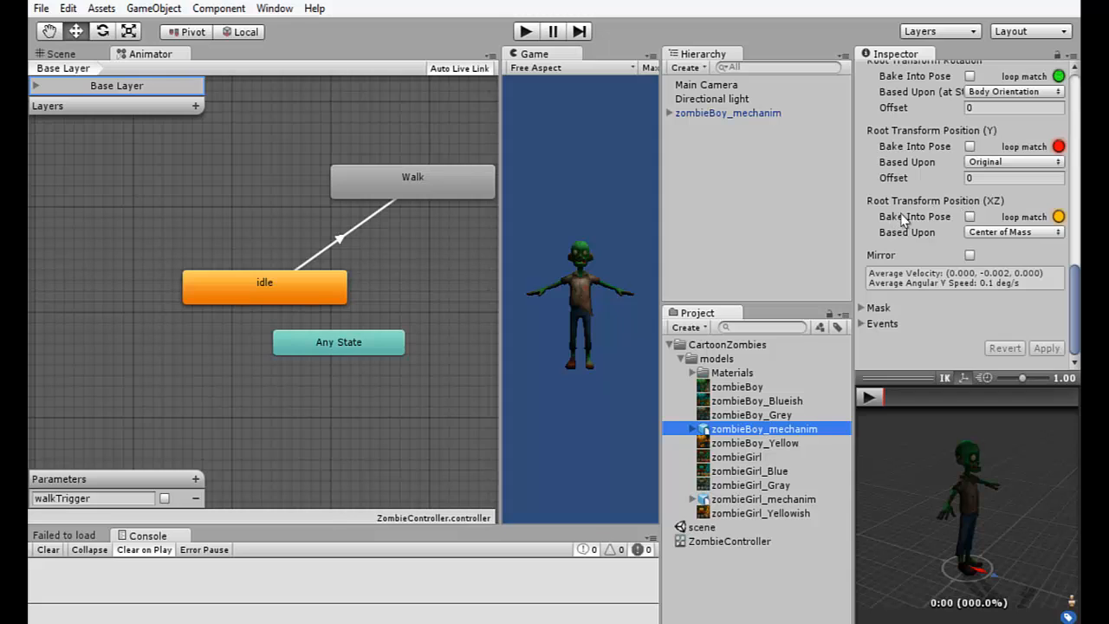
scroll(900, 219, up, 10)
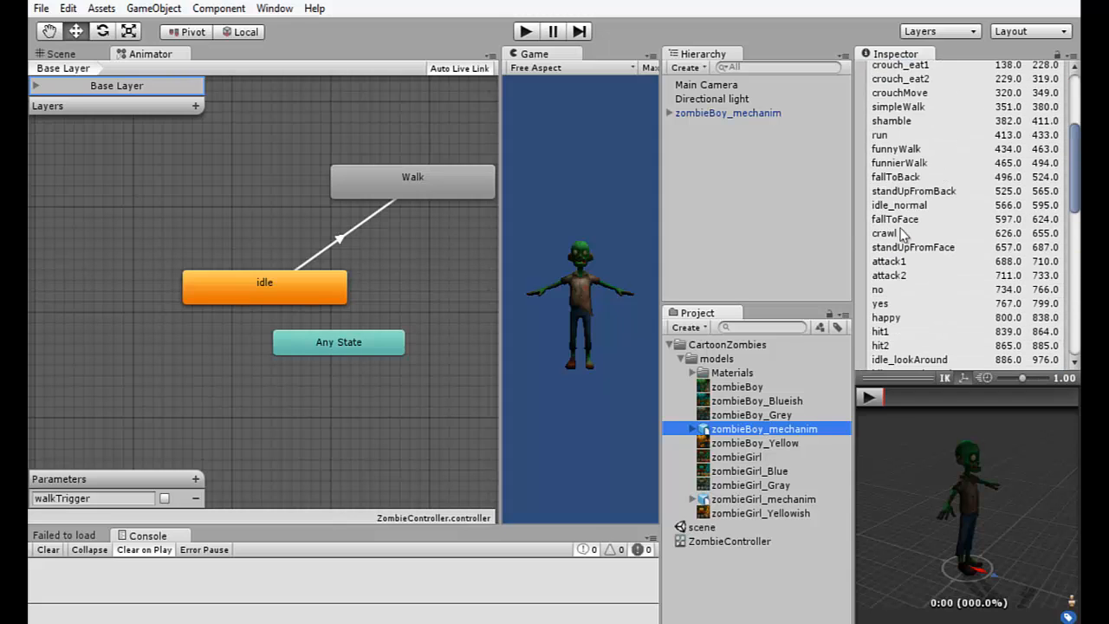
scroll(934, 184, up, 4)
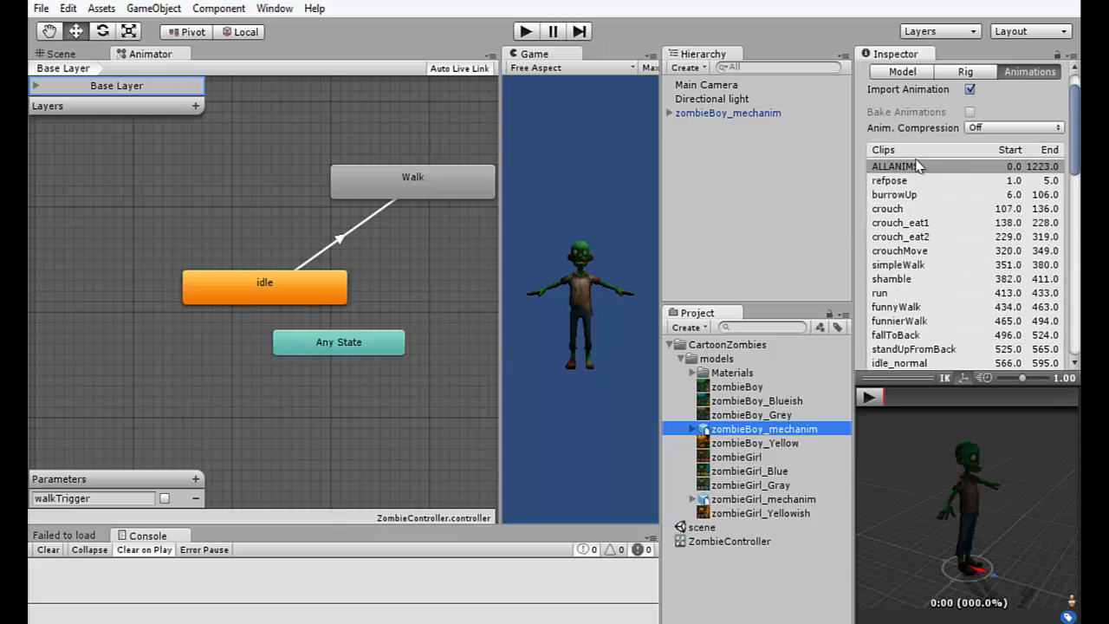
click(931, 169)
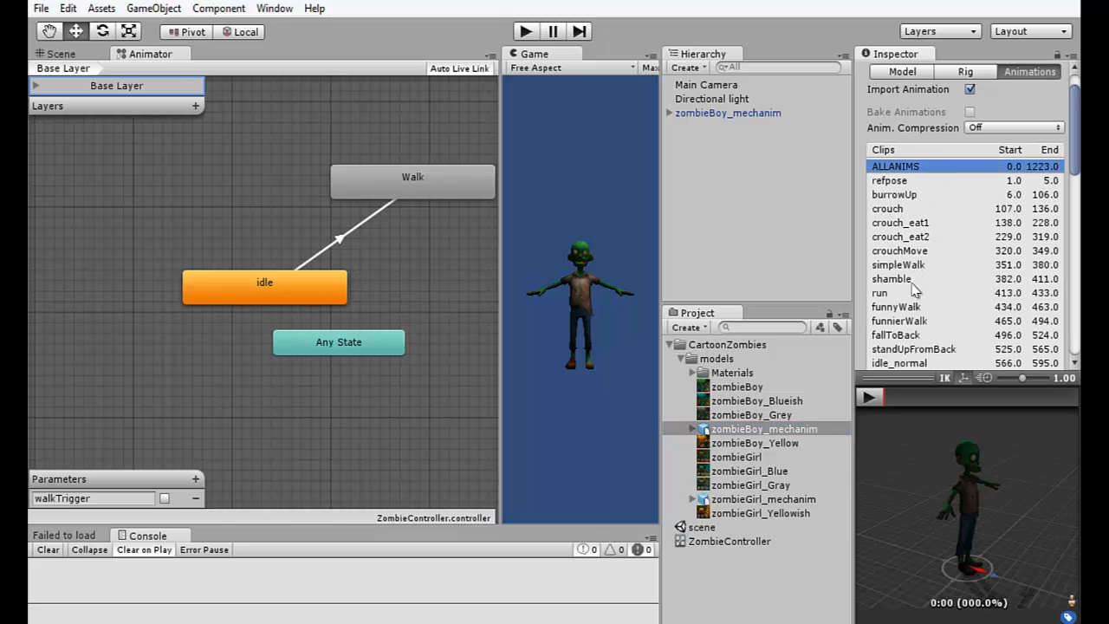
scroll(911, 251, down, 3)
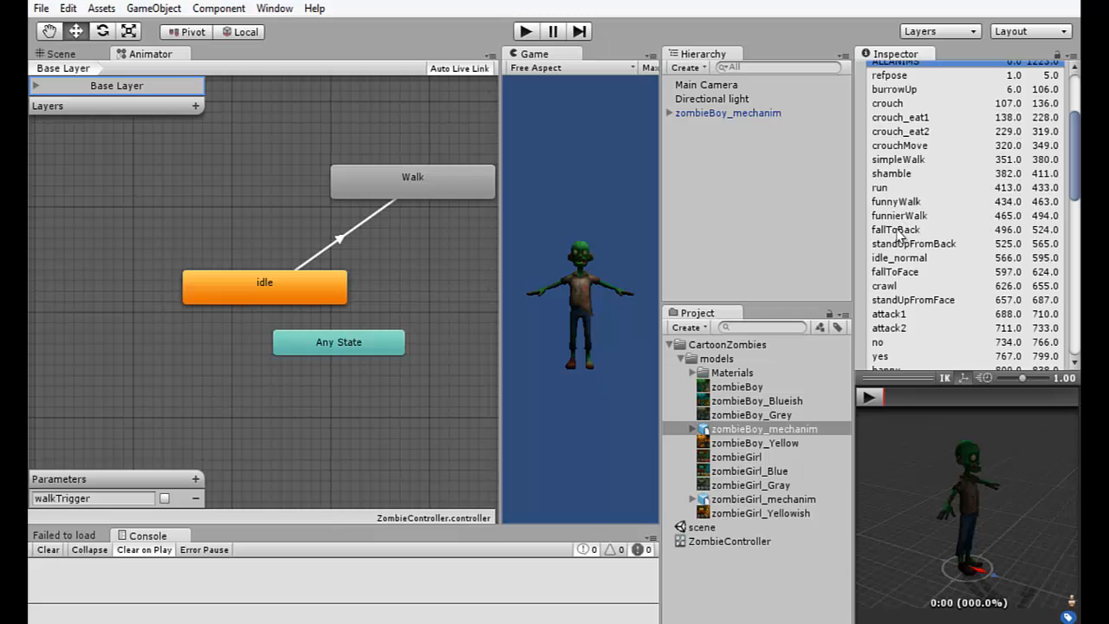
click(893, 164)
Review simpleWalk's Loop Time, Loop Pose and Root Transform settings in the model's import settings
scroll(918, 216, down, 10)
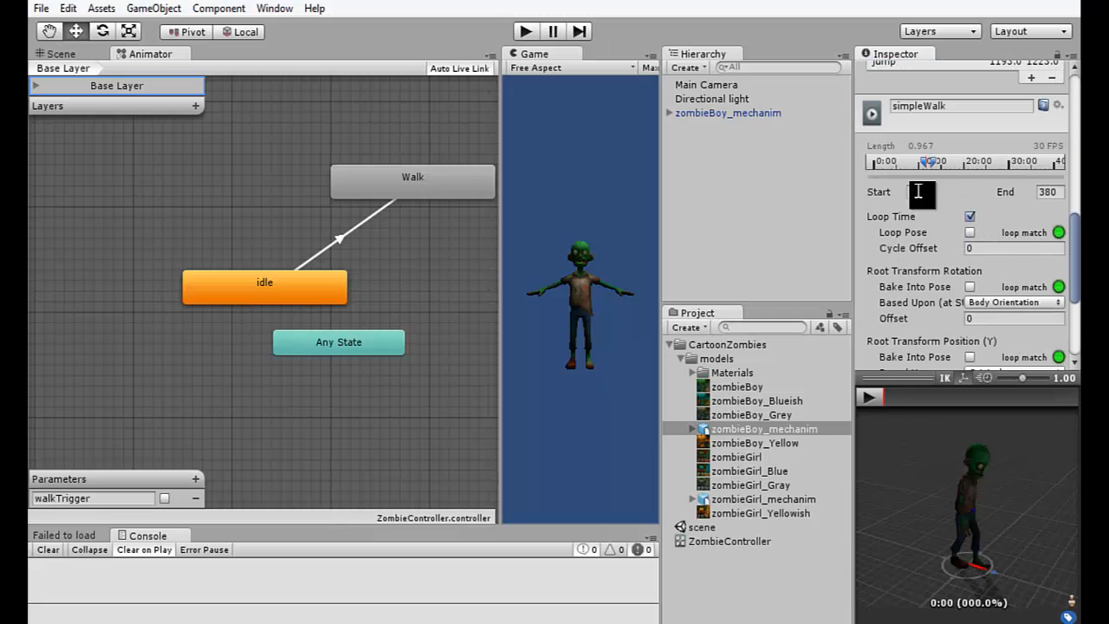
scroll(986, 247, down, 5)
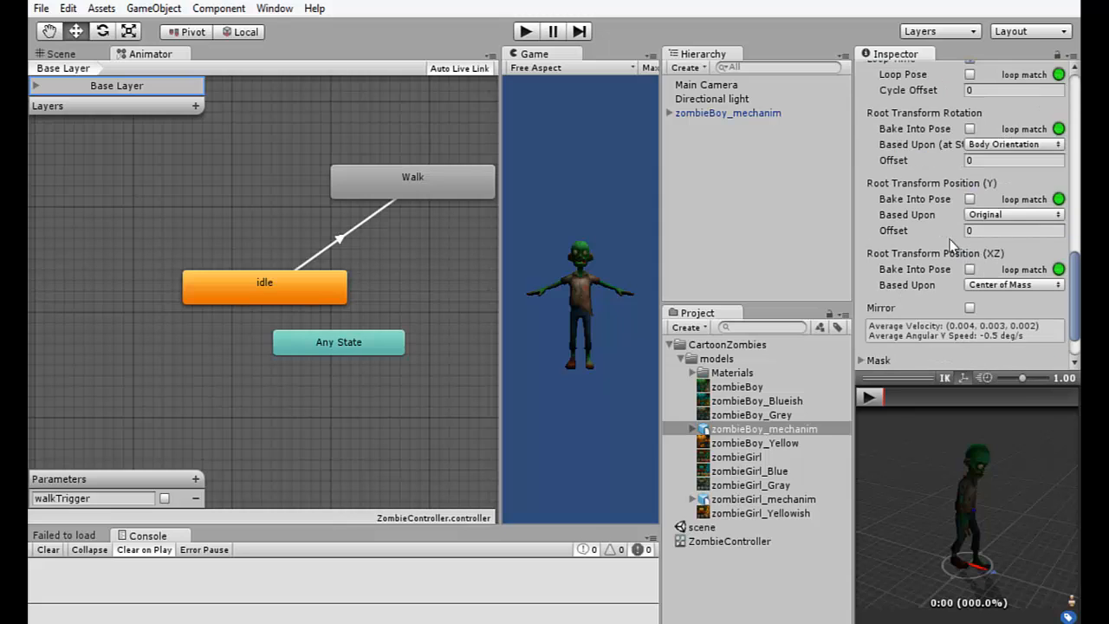
scroll(951, 246, up, 4)
scroll(978, 212, down, 4)
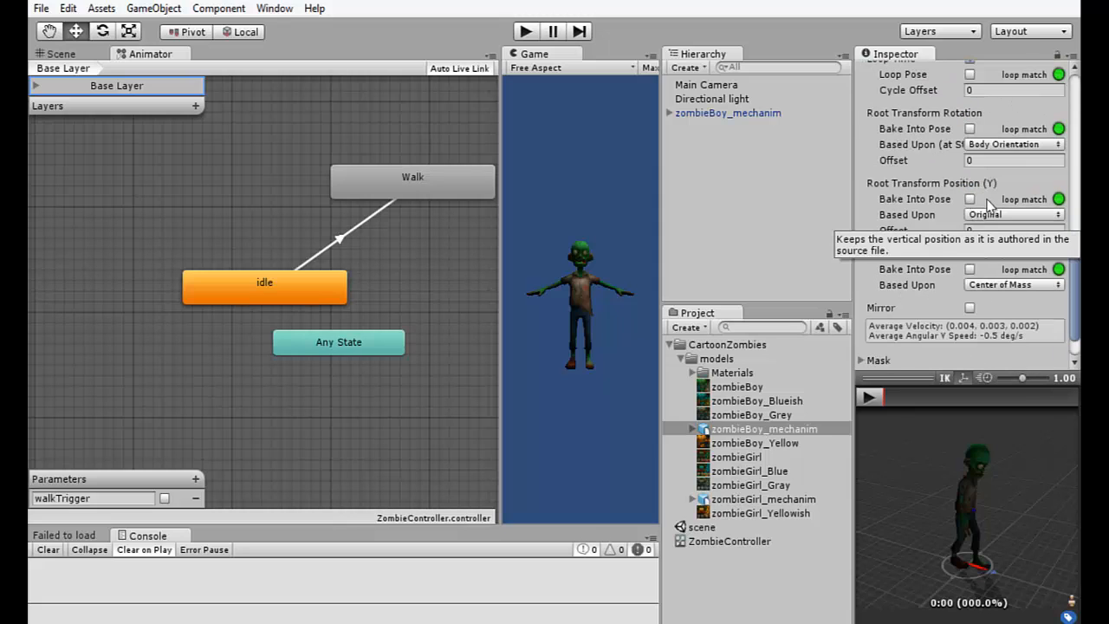
scroll(951, 212, up, 3)
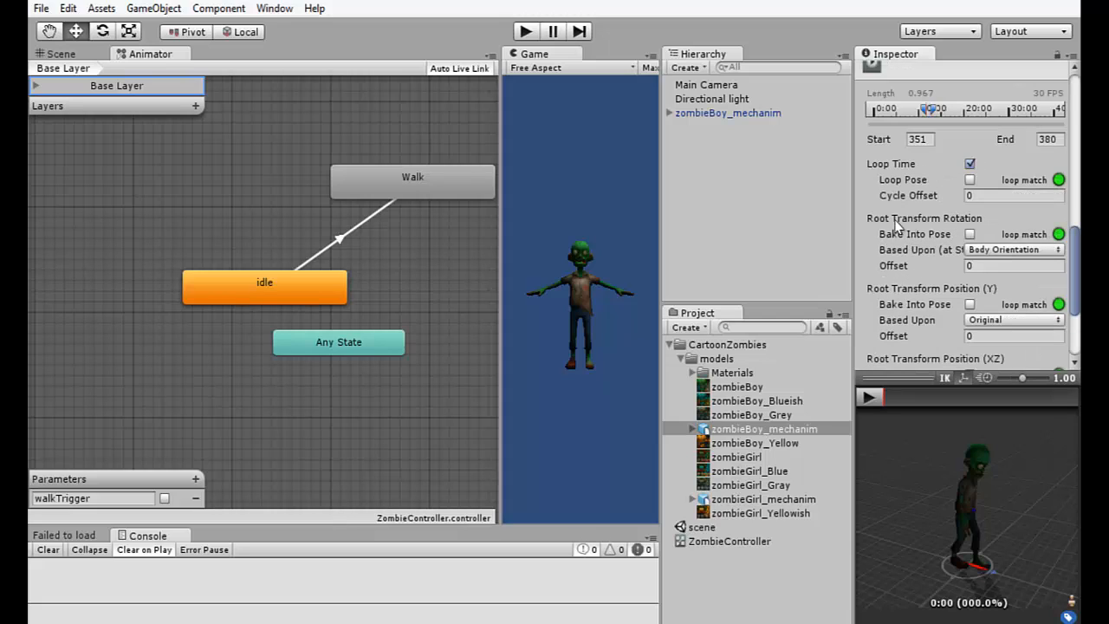
scroll(913, 241, down, 2)
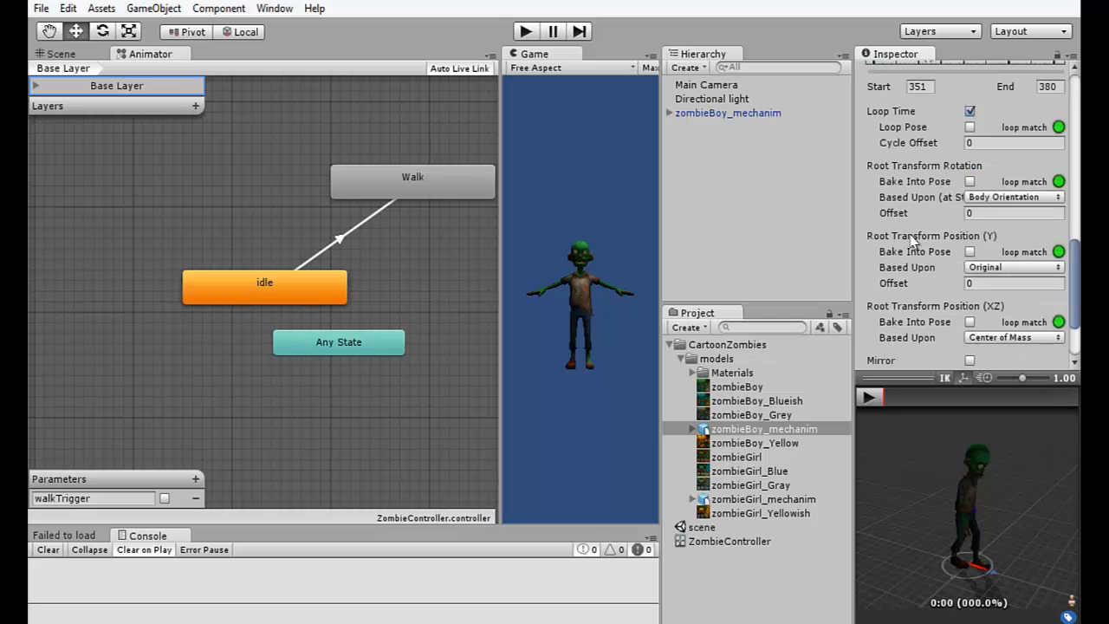
scroll(953, 244, down, 2)
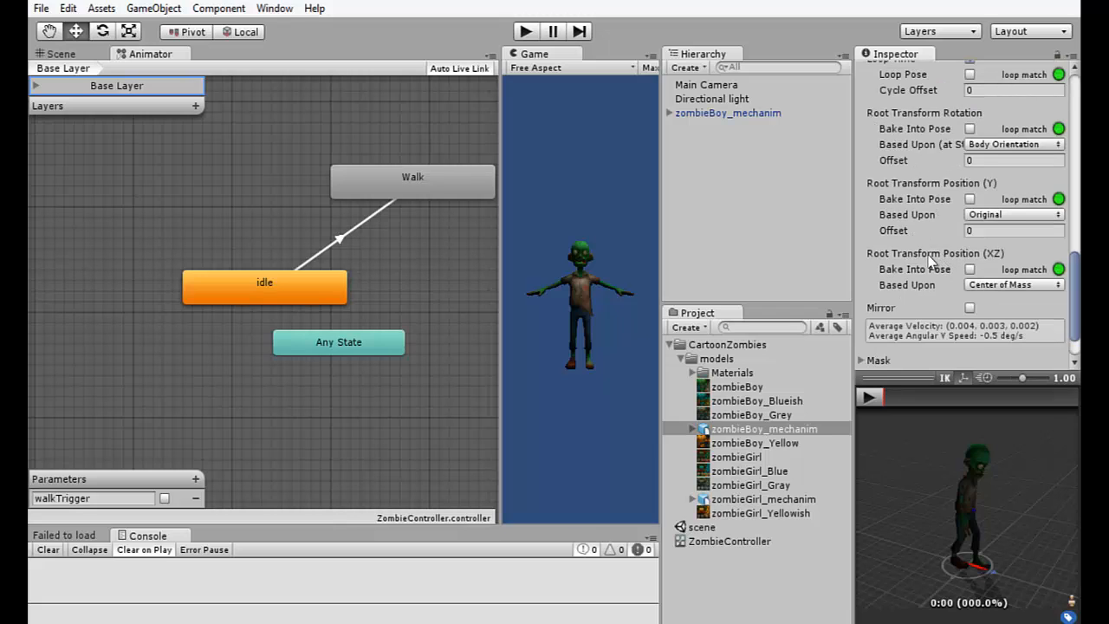
scroll(962, 283, down, 2)
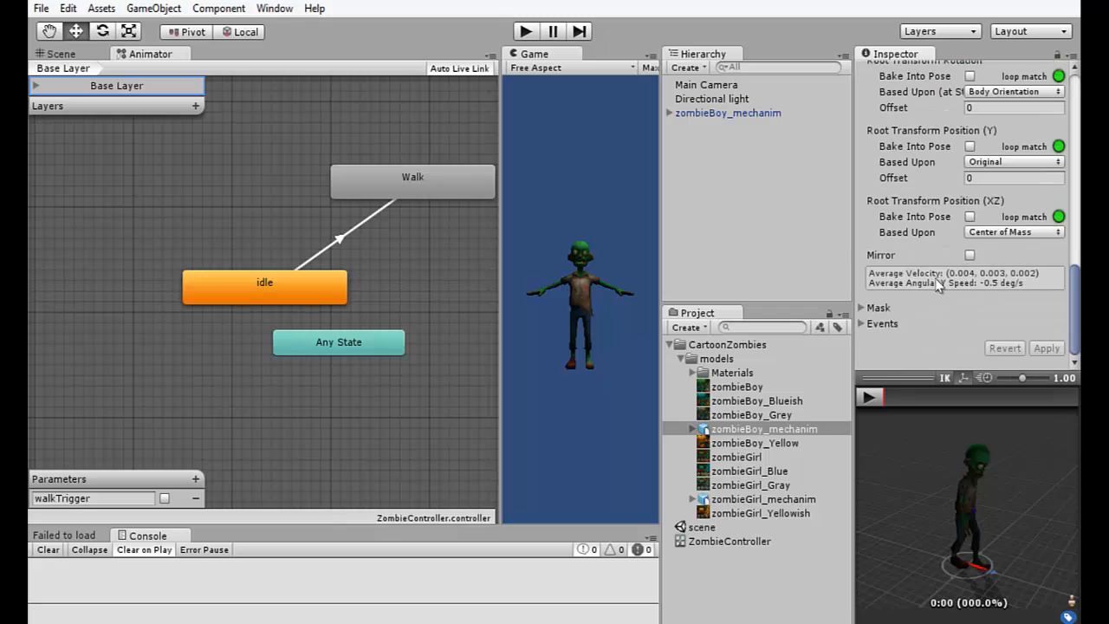
scroll(926, 269, up, 8)
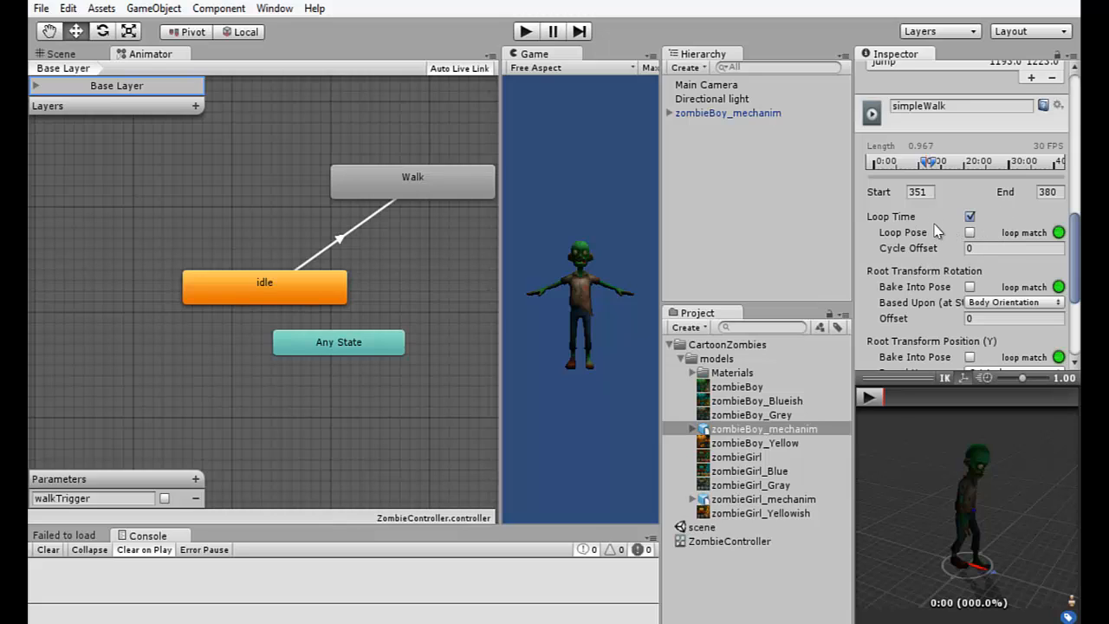
mouse_move(910, 216)
scroll(960, 232, up, 5)
scroll(960, 232, up, 5)
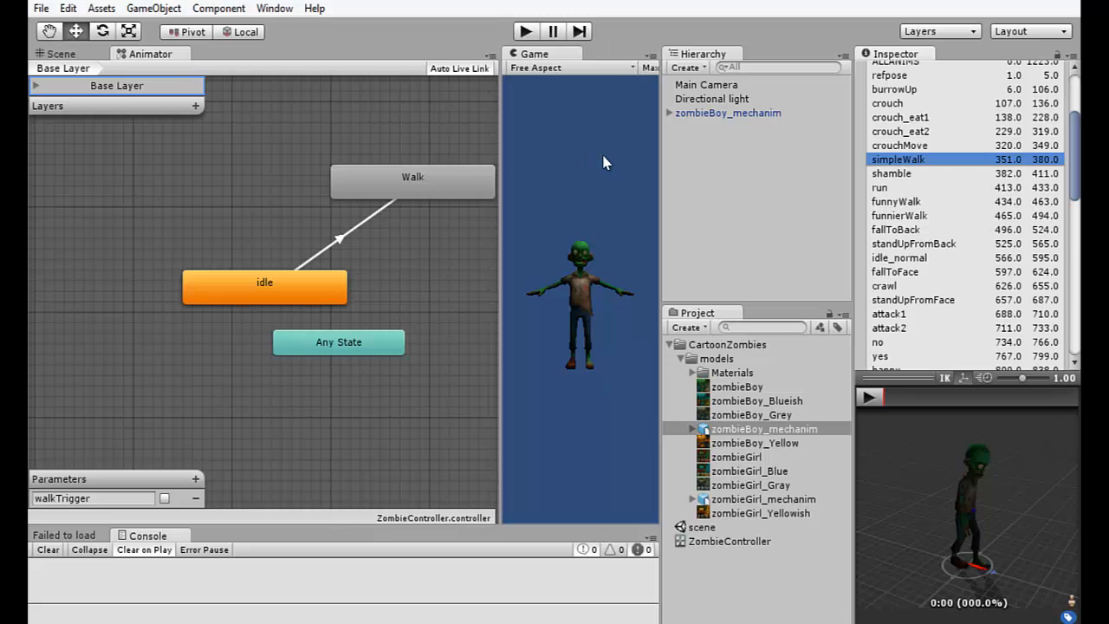
Dock the Game view alongside the Scene and Animator views and select the zombieBoy_mechanim scene object
drag(537, 54, 412, 255)
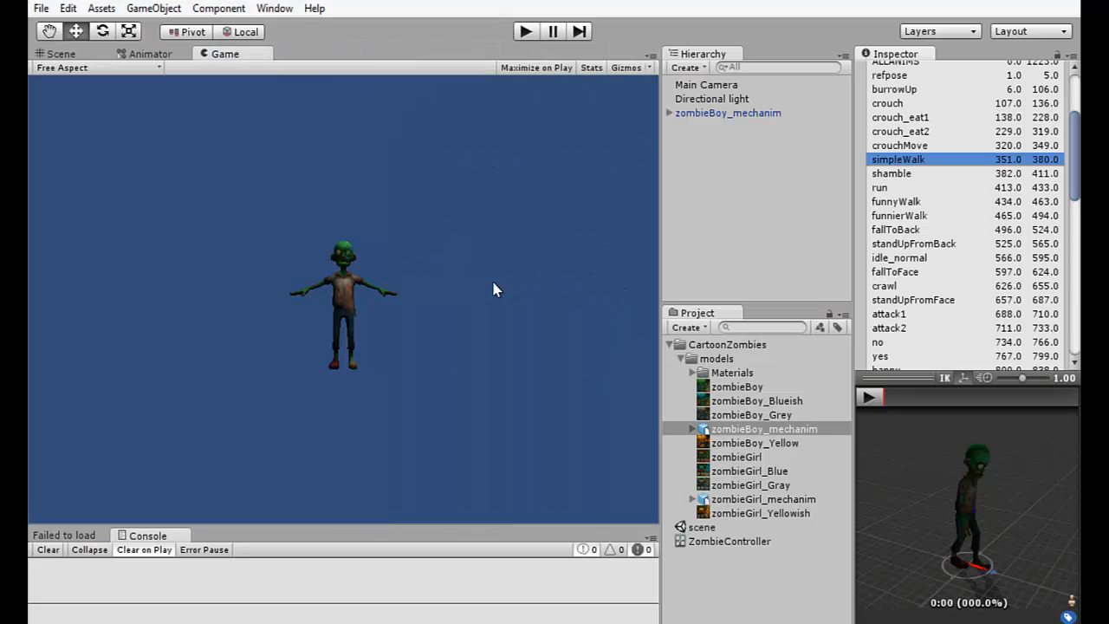
click(723, 113)
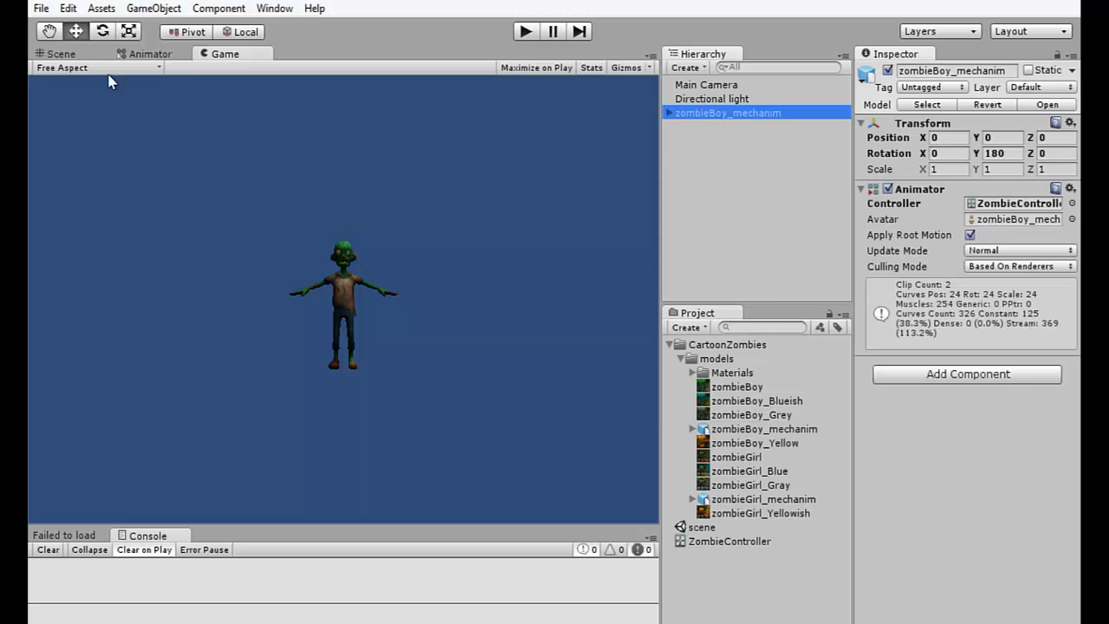
Check the idle and Walk states in the ZombieController graph and move the idle state closer beneath Walk
click(62, 55)
click(154, 54)
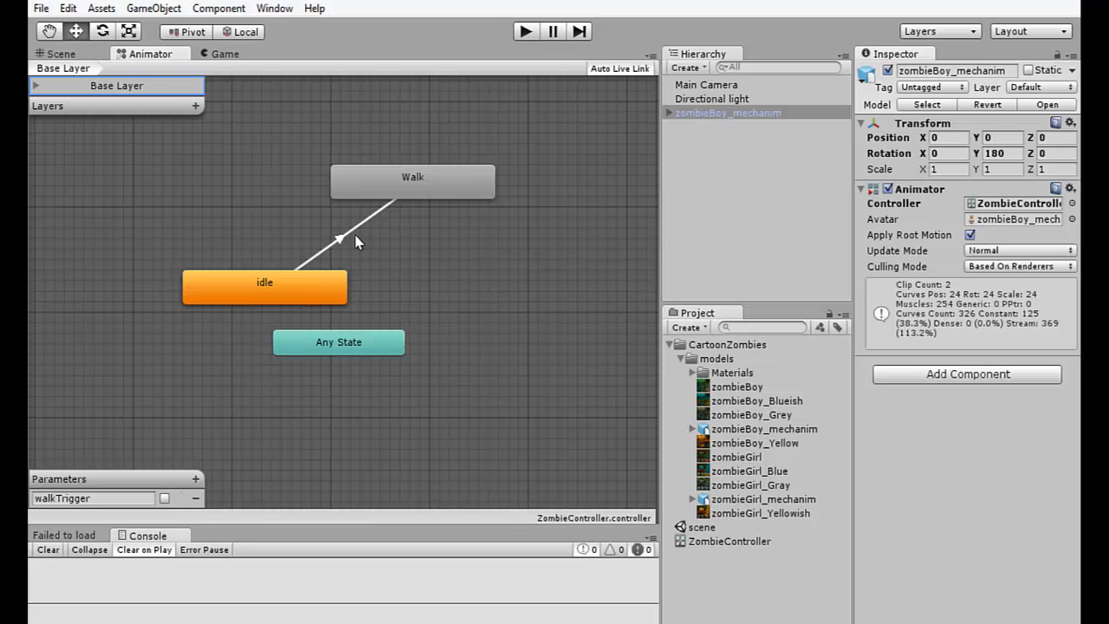
click(294, 296)
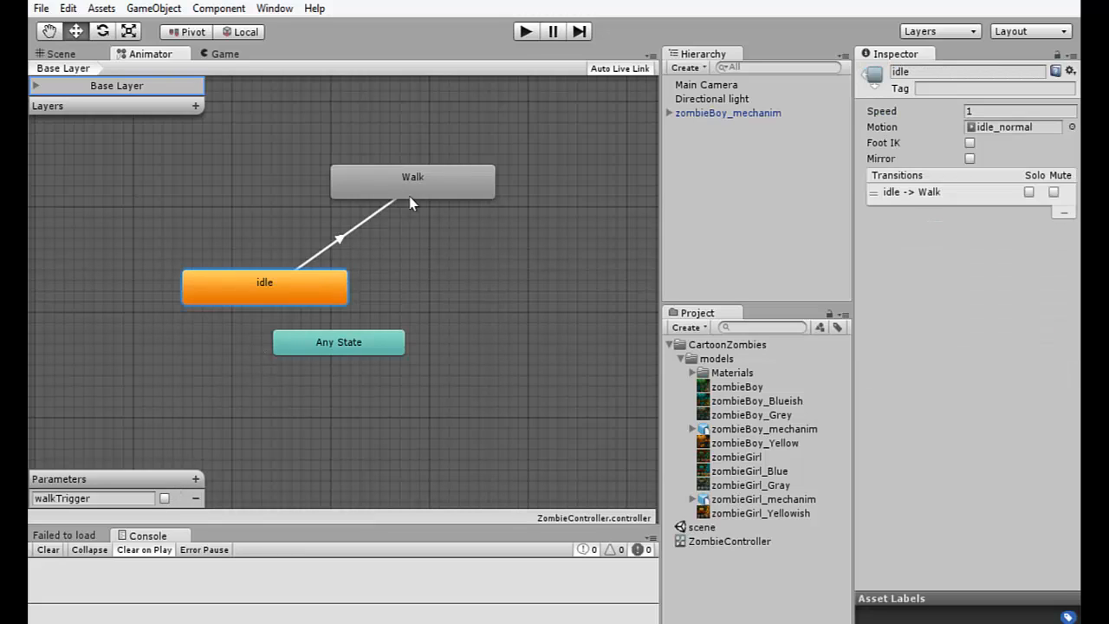
click(430, 186)
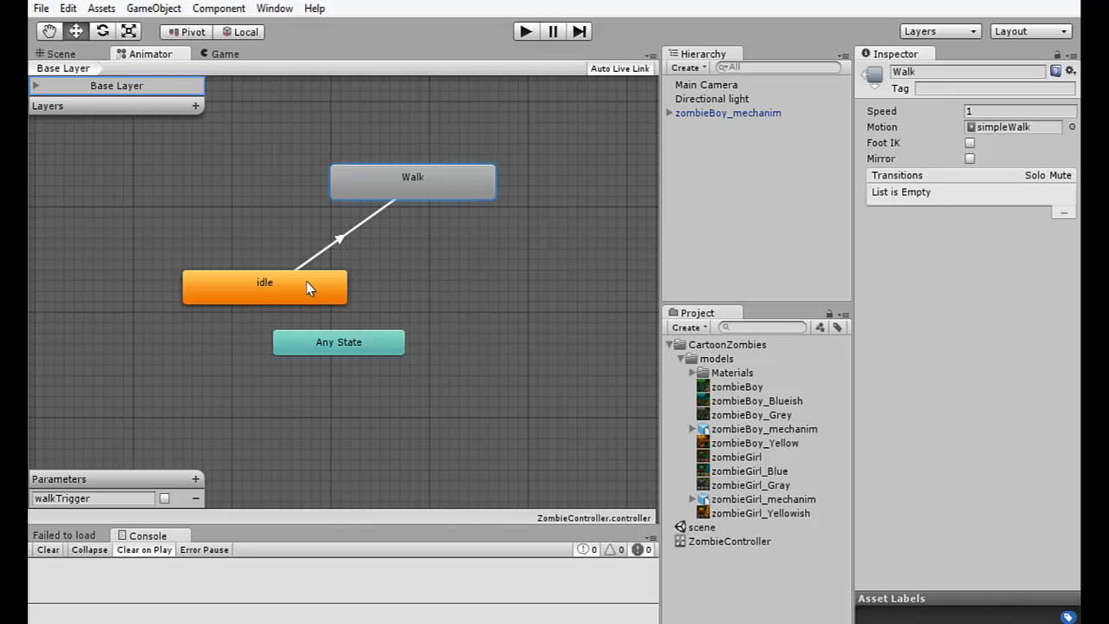
drag(305, 290, 384, 291)
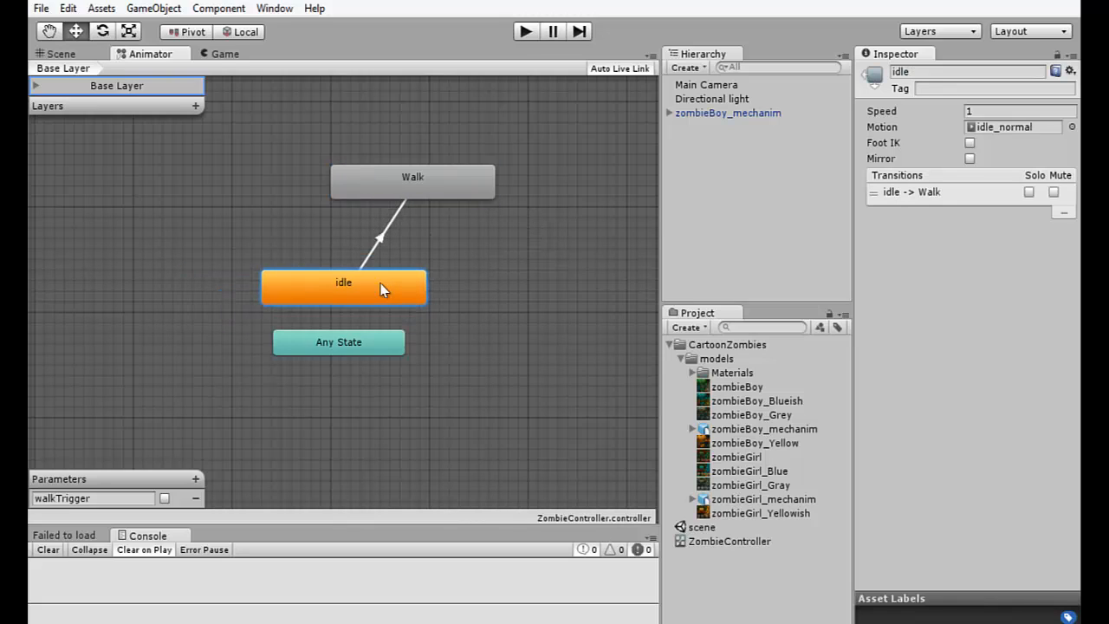
Start a new transition from the Walk state in the ZombieController graph
right_click(438, 184)
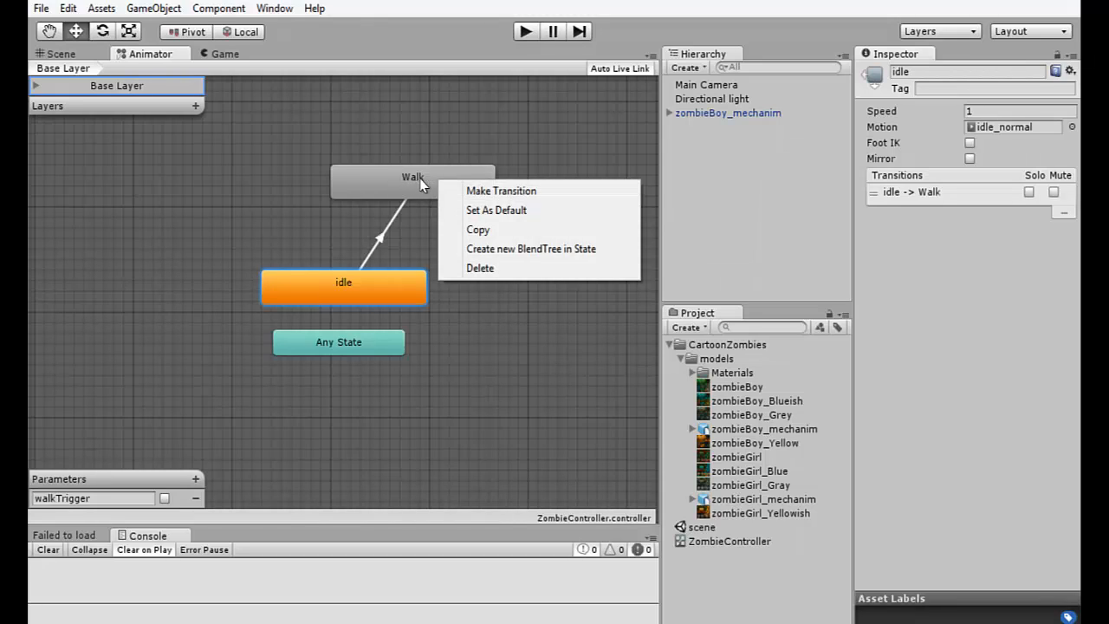
click(481, 192)
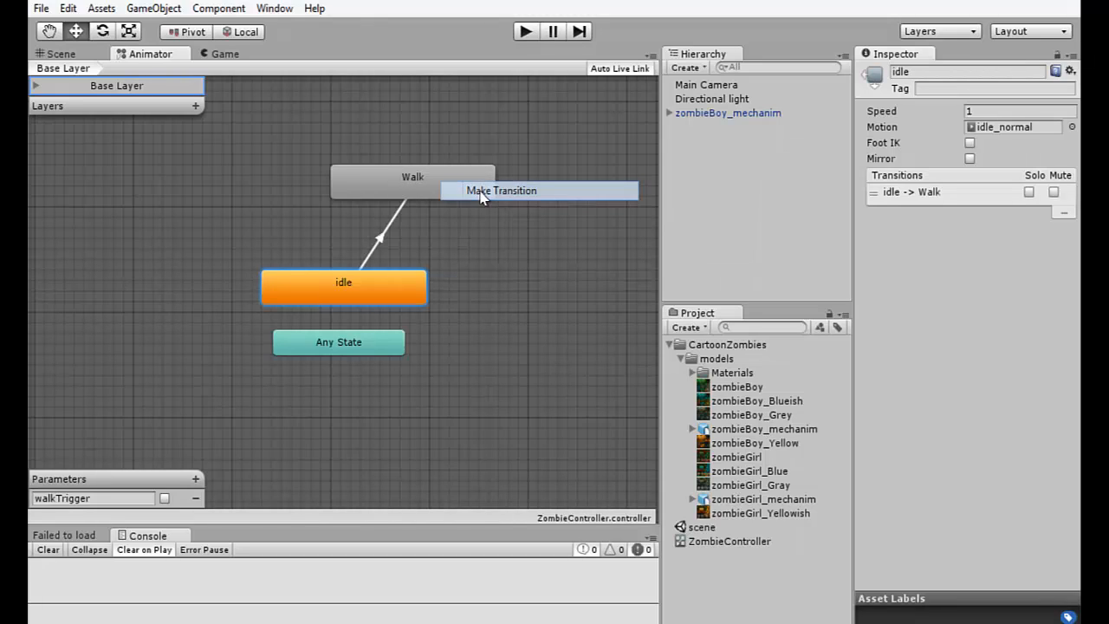
Complete a transition from Walk back to idle, select it and show its conditions
click(377, 284)
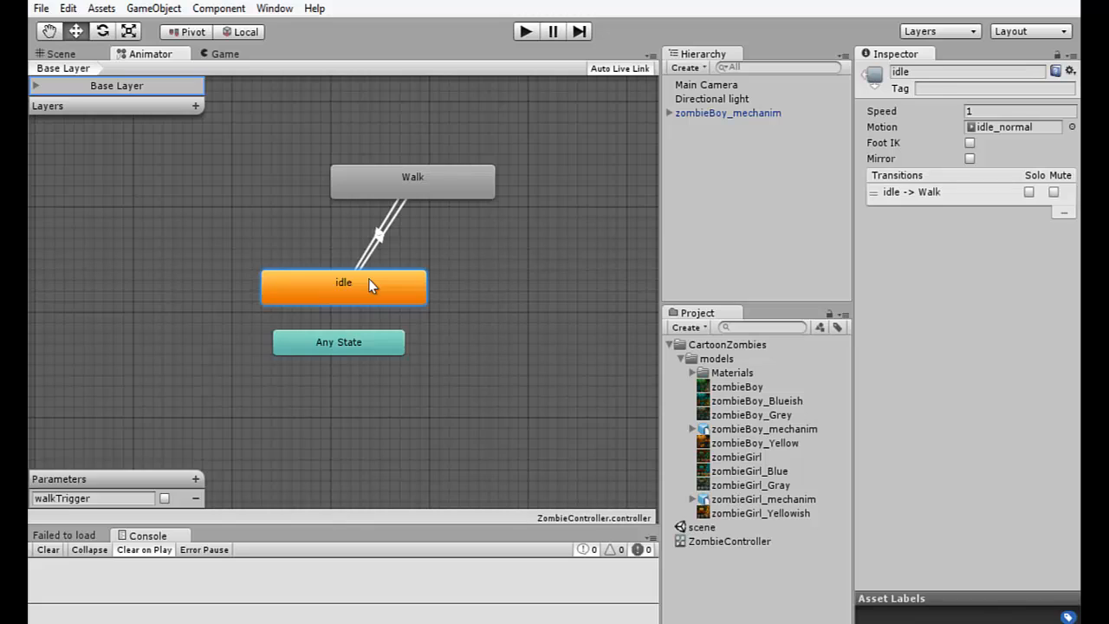
click(472, 189)
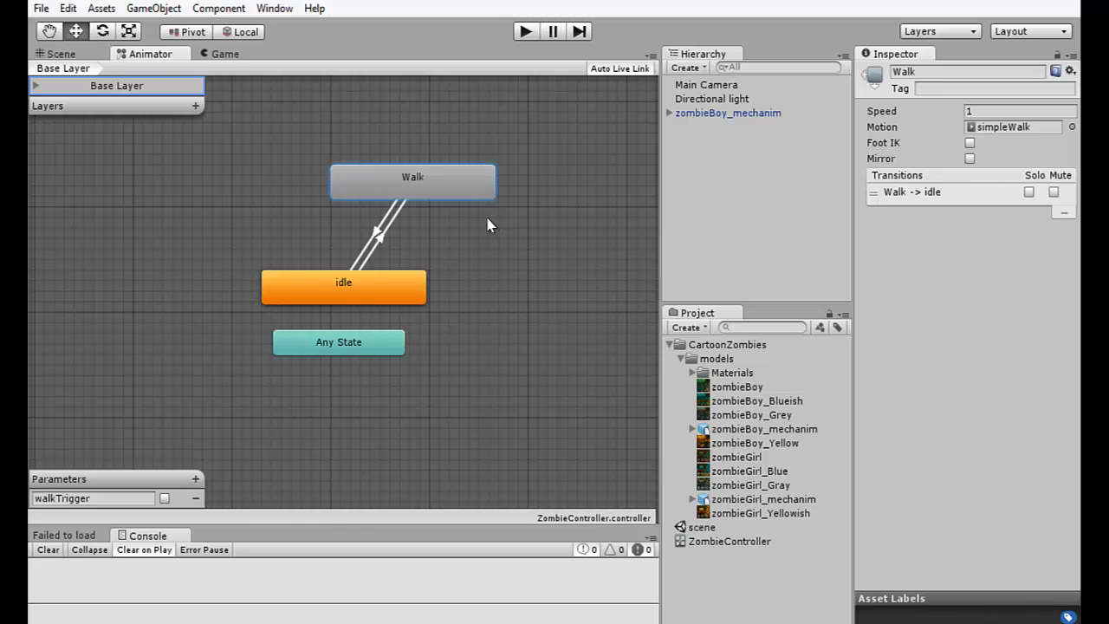
click(377, 232)
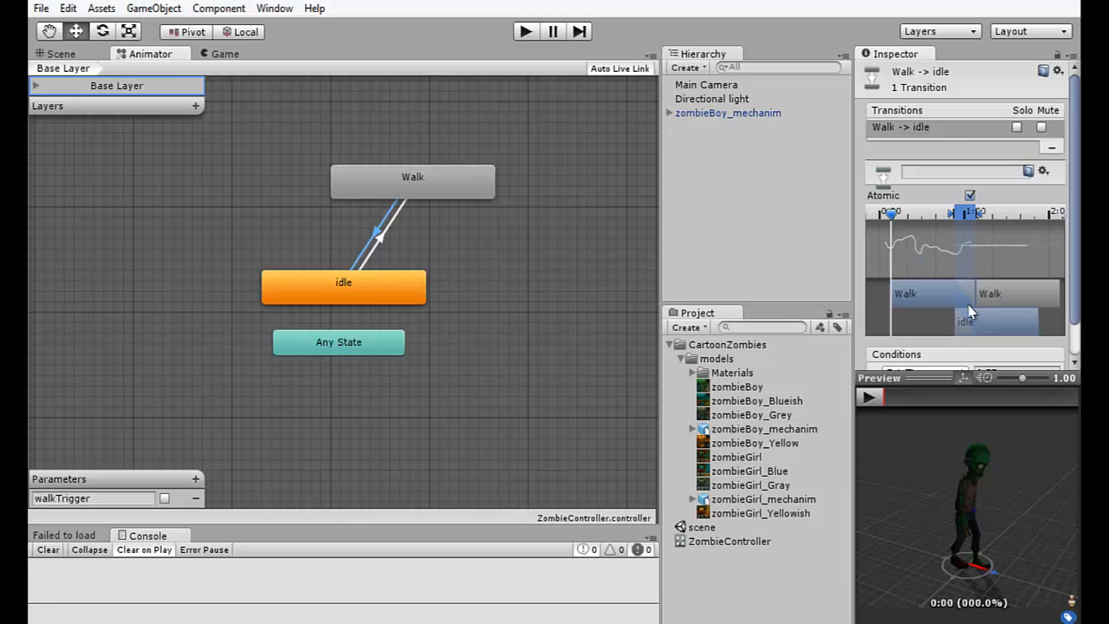
drag(1072, 312, 1076, 349)
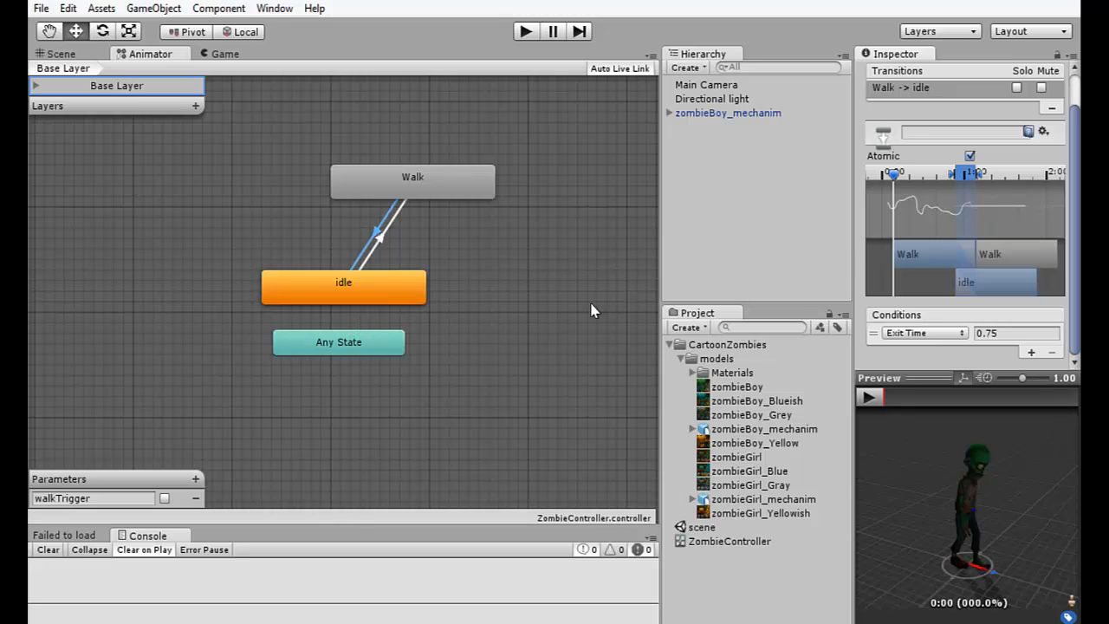
Add a Trigger parameter named idleTrigger to the animator controller
click(198, 482)
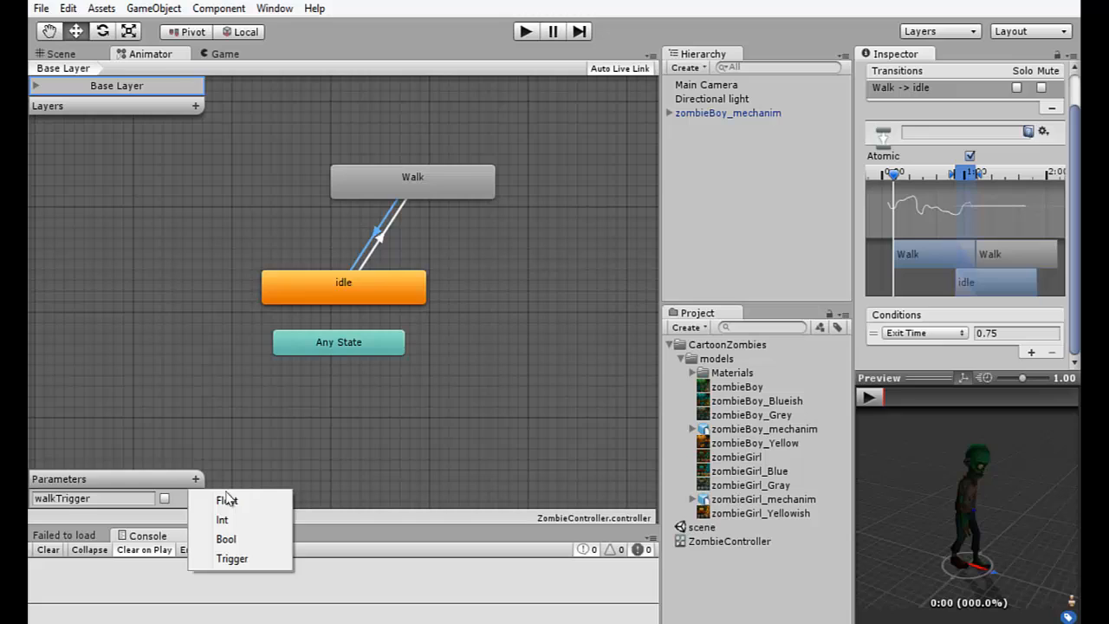
click(233, 557)
click(101, 500)
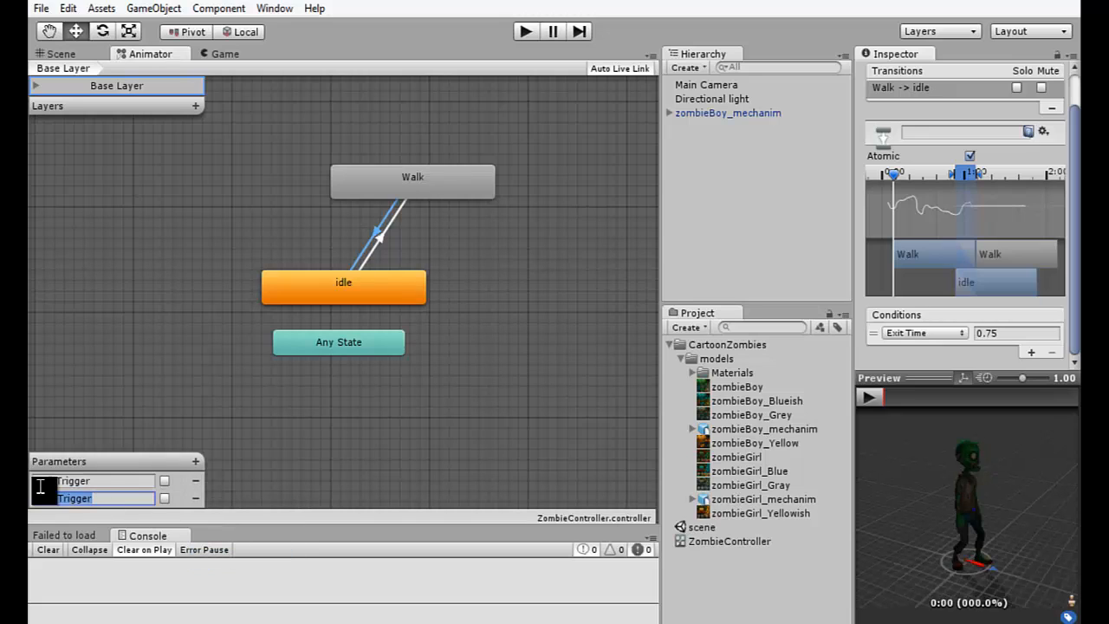
key(BackSpace)
text(idleTrigger)
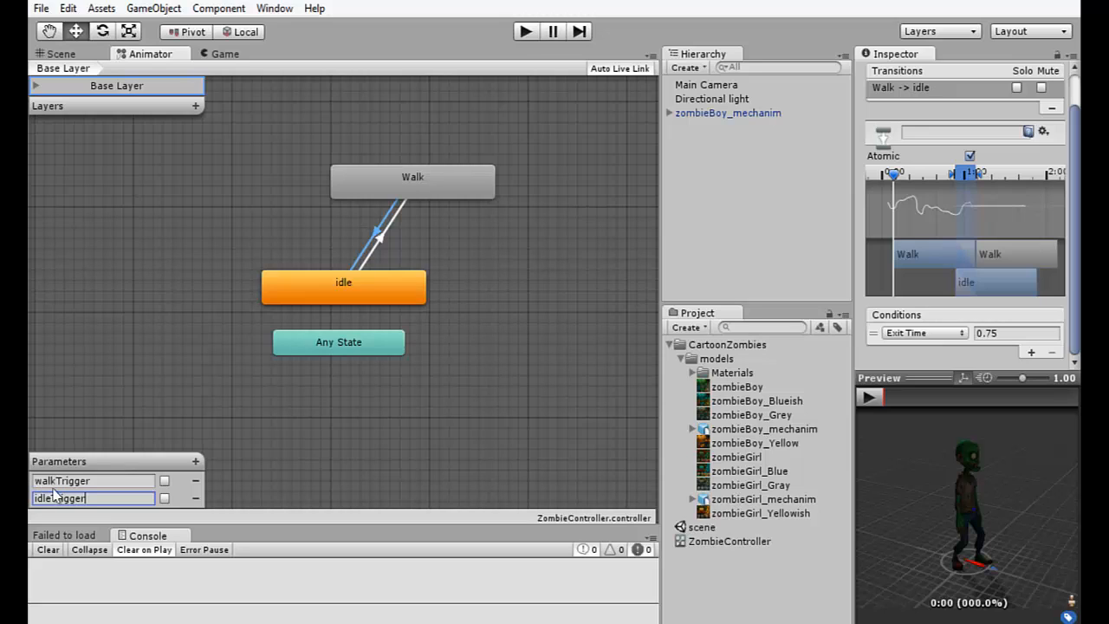
click(299, 455)
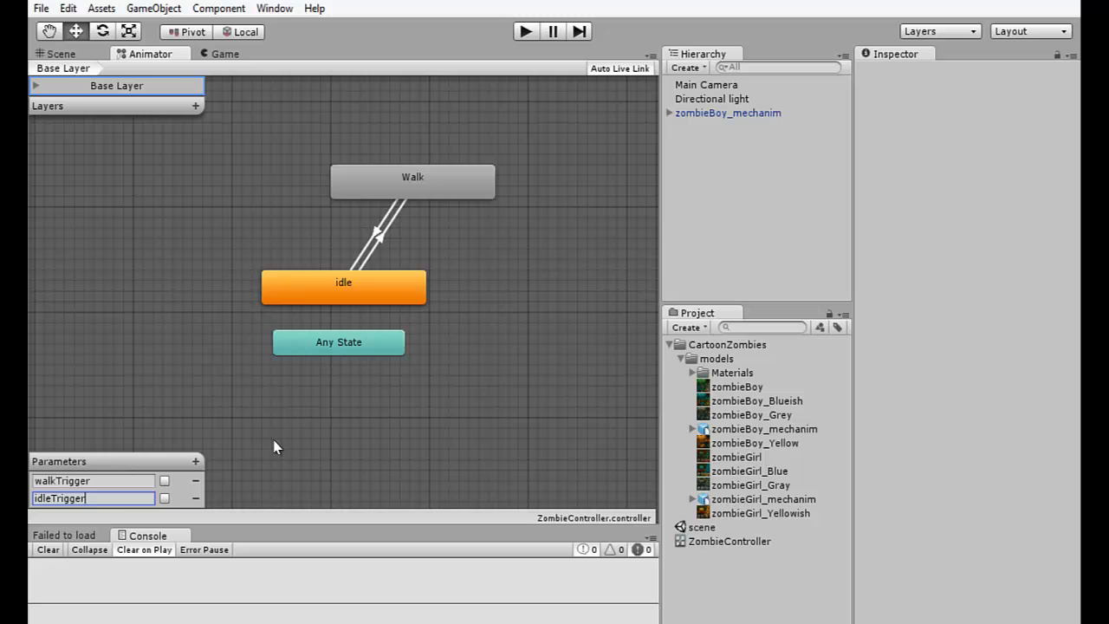
Replace the Exit Time condition of the Walk -> idle transition with idleTrigger
click(378, 233)
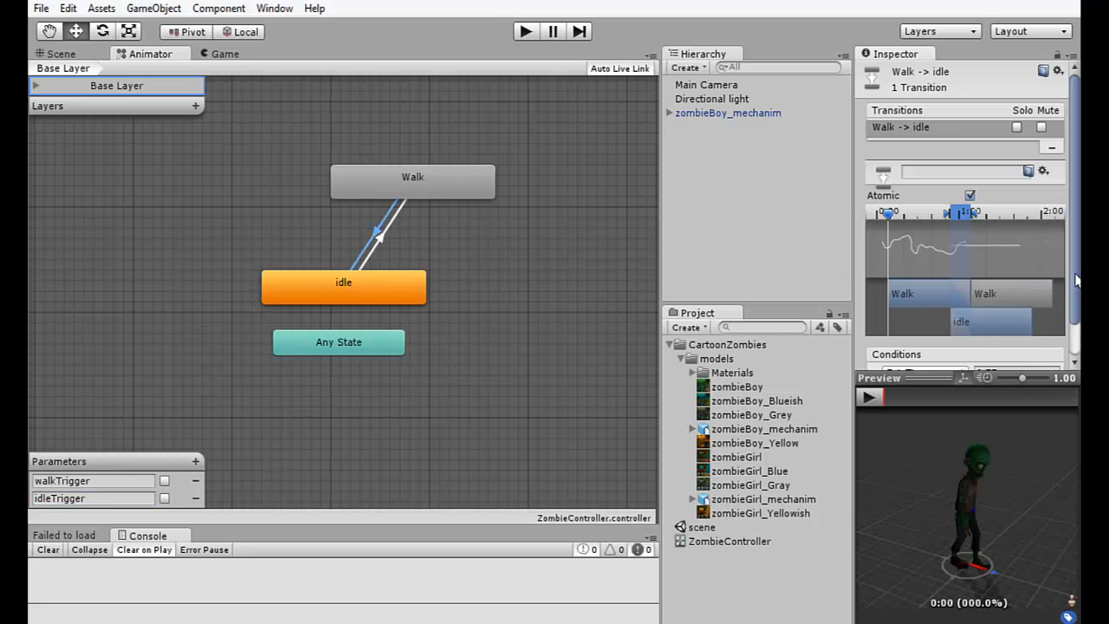
scroll(914, 287, down, 2)
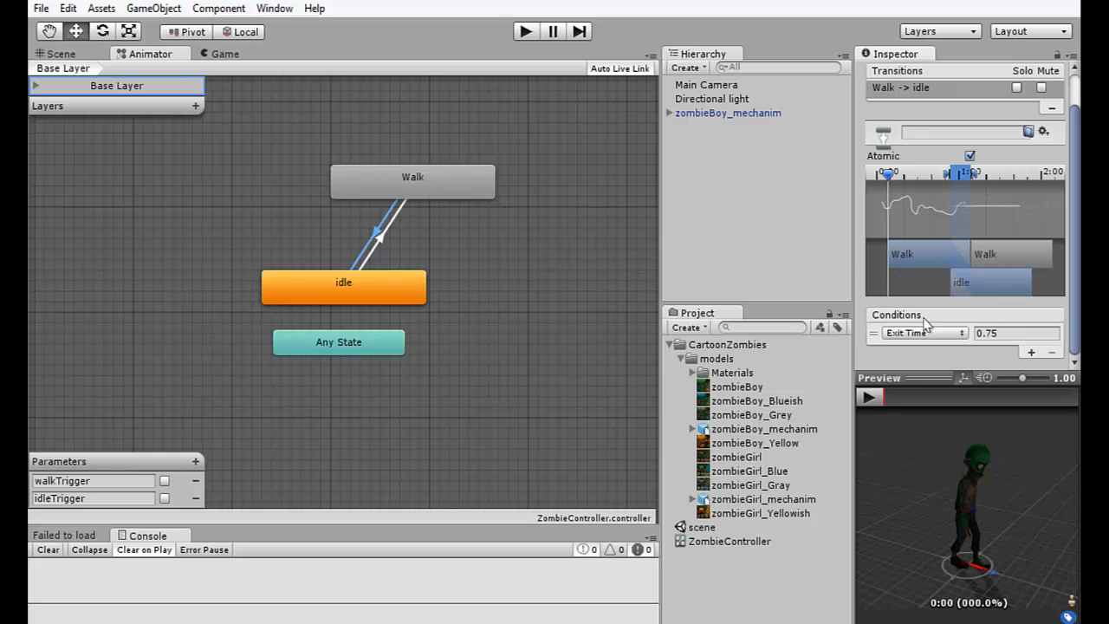
click(964, 337)
click(944, 373)
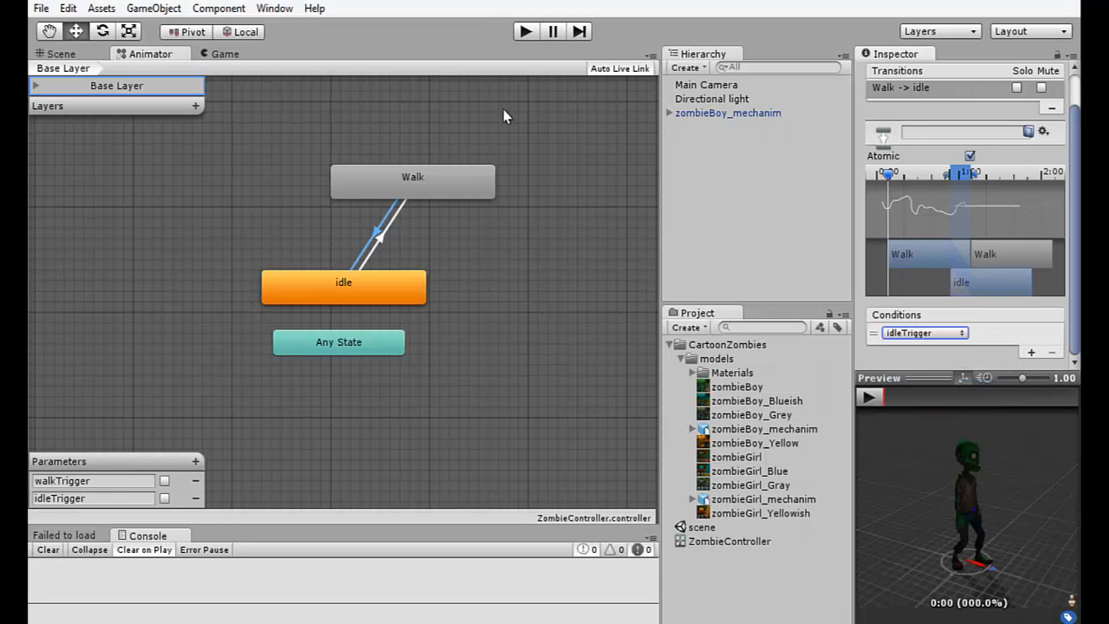
Dock the Game view beside the Scene view, start play mode and show the Animator state machine next to it
drag(227, 53, 520, 212)
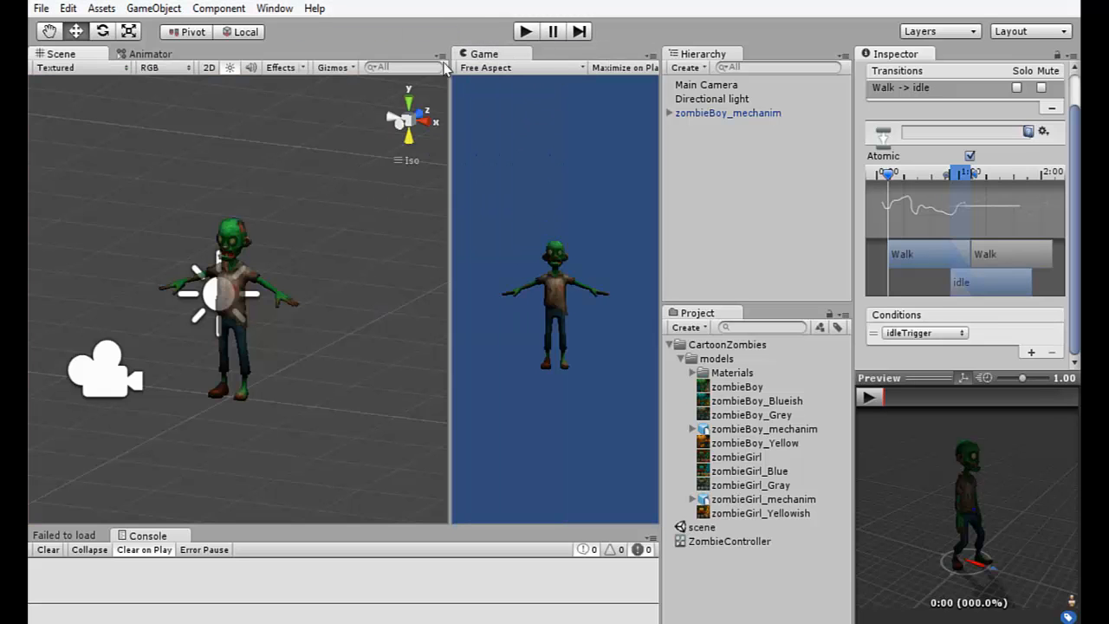
click(525, 31)
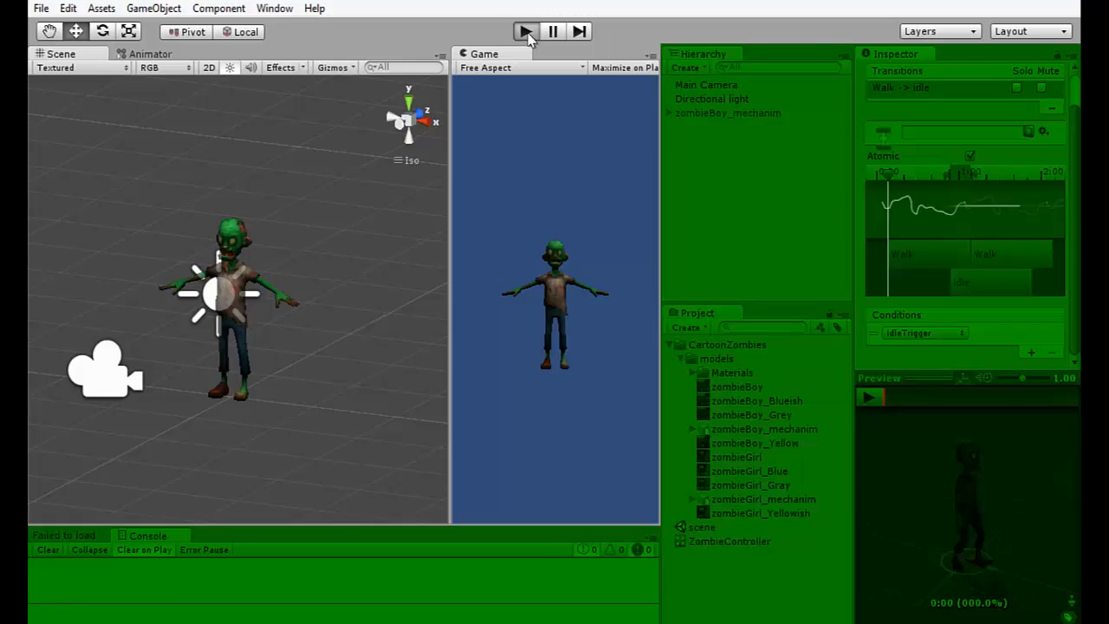
click(151, 54)
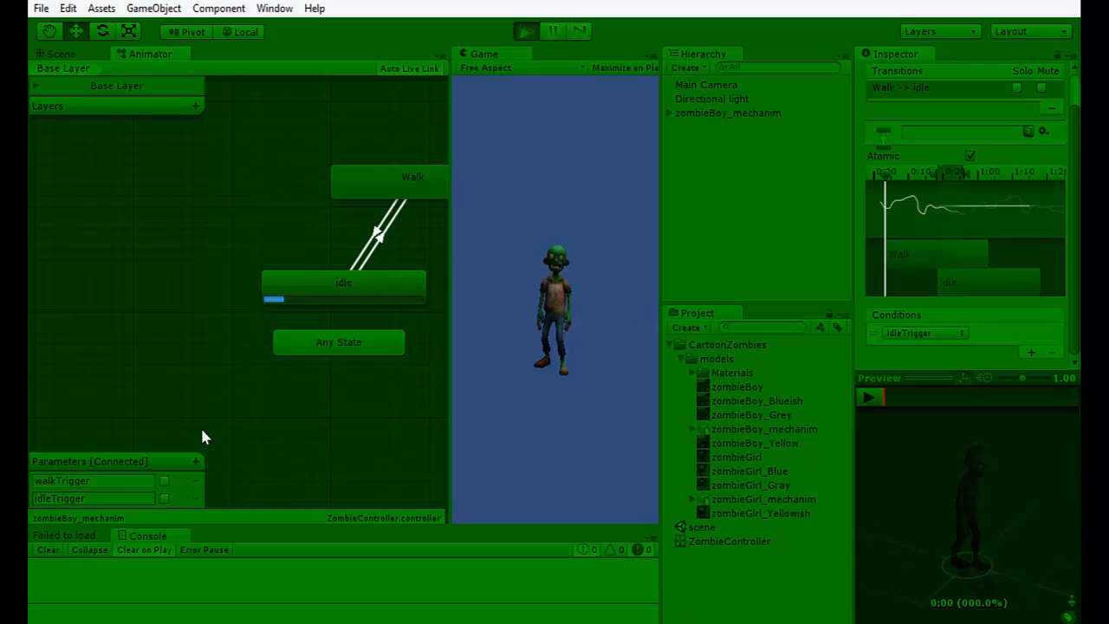
Test both transitions by firing walkTrigger and idleTrigger during play, and stop play mode
click(165, 499)
click(168, 484)
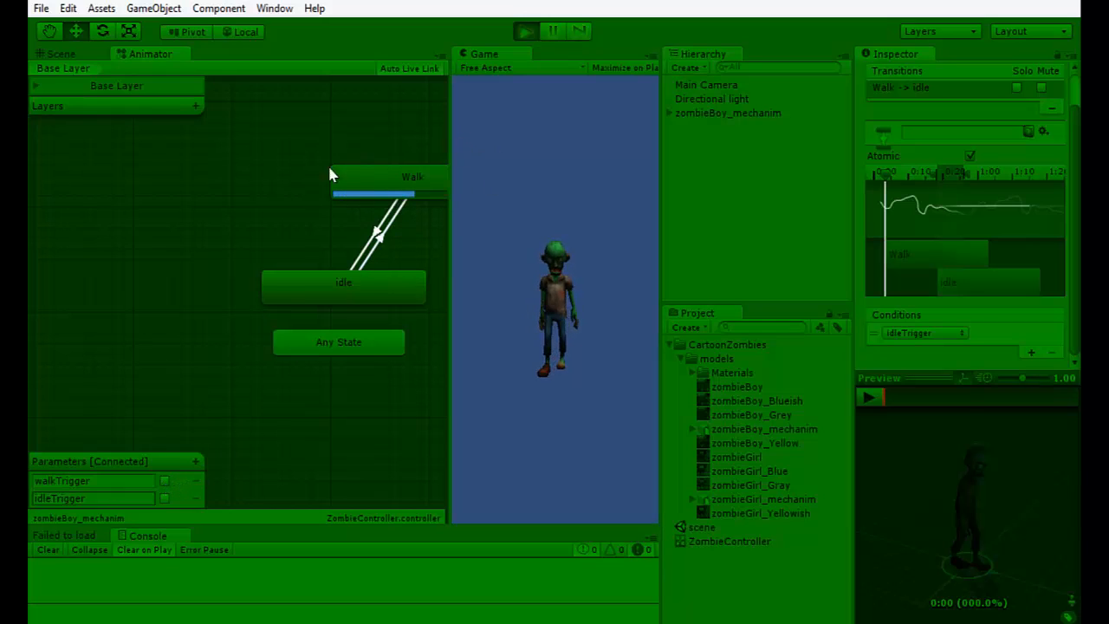
click(164, 500)
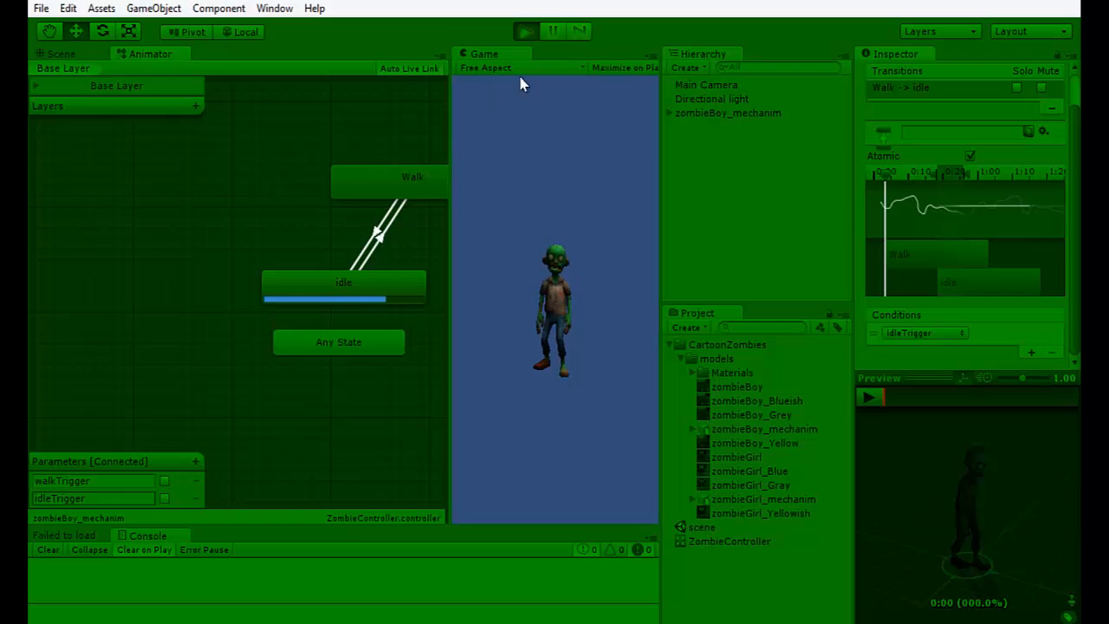
click(523, 31)
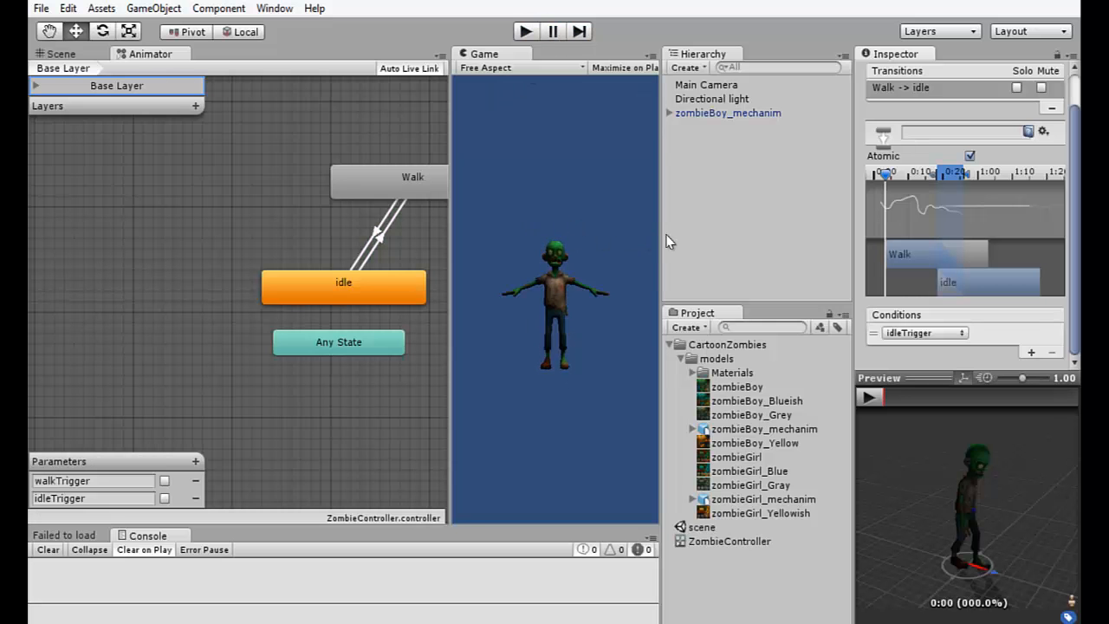
Dock the Game view back with the Scene and Animator views and show the state machine
drag(493, 54, 230, 56)
click(149, 54)
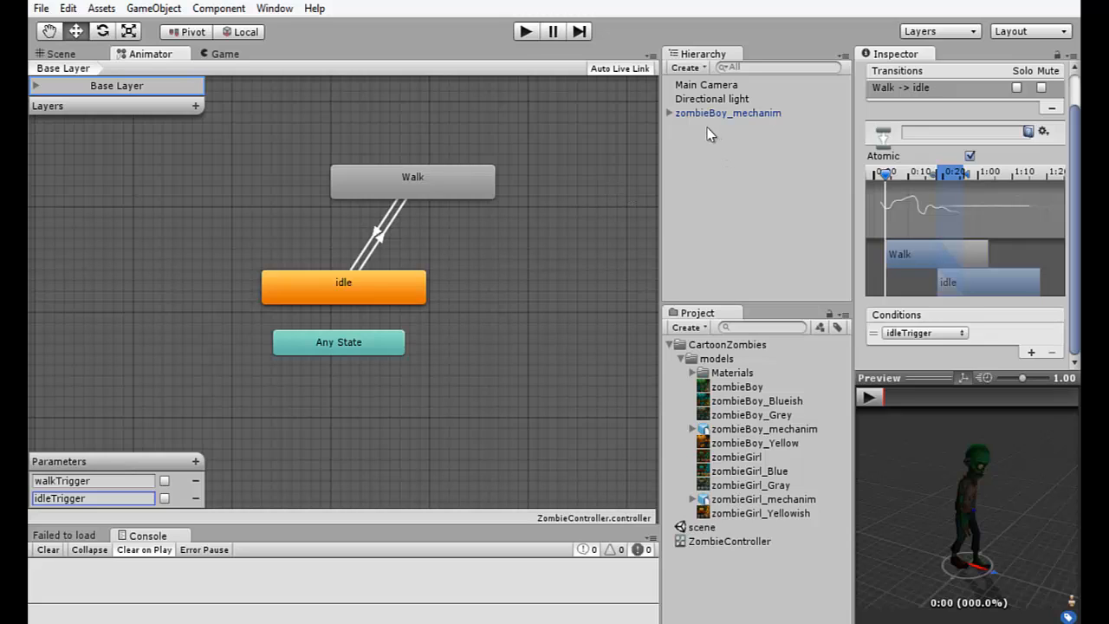
Create an empty state beside idle in the Base Layer and name it Hit
right_click(474, 257)
mouse_move(571, 260)
click(461, 267)
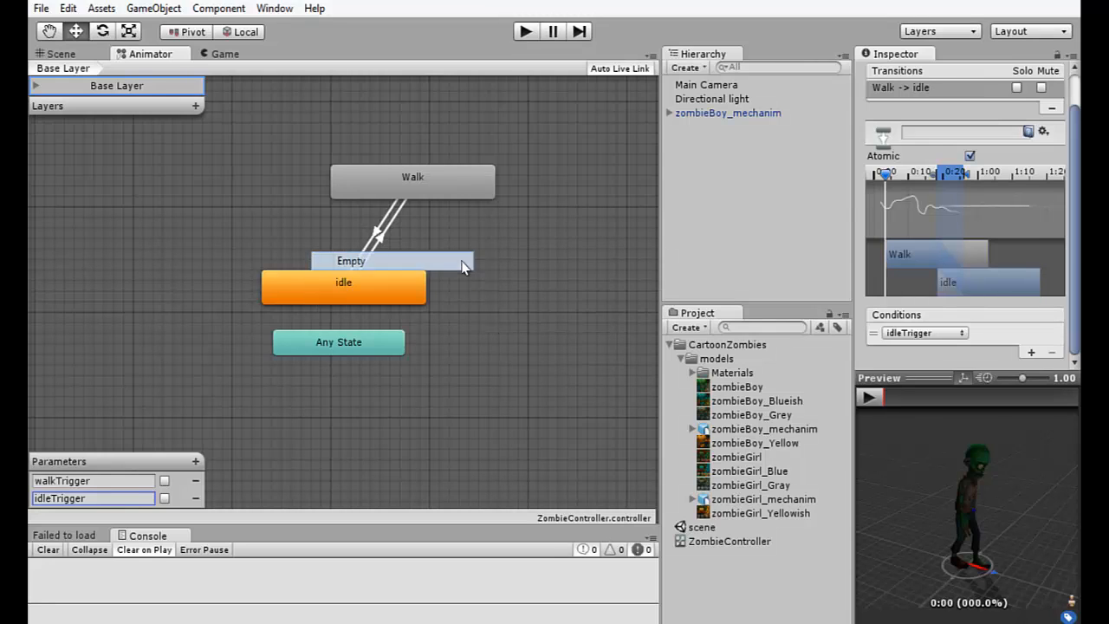
click(596, 266)
click(953, 78)
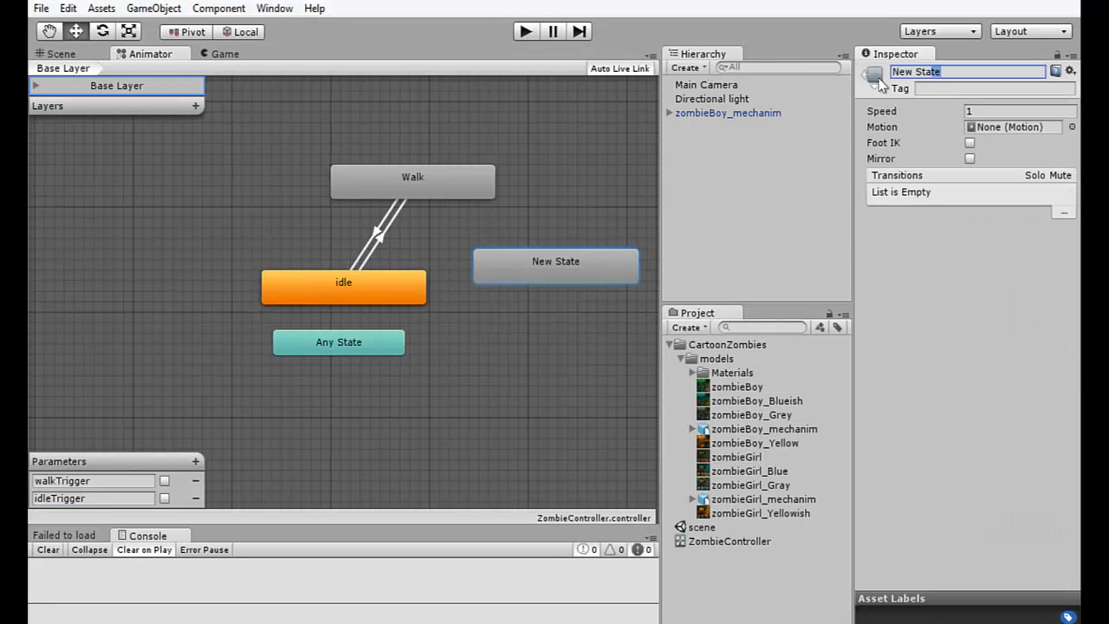
drag(880, 84, 876, 77)
drag(956, 76, 852, 74)
right_click(483, 333)
mouse_move(533, 344)
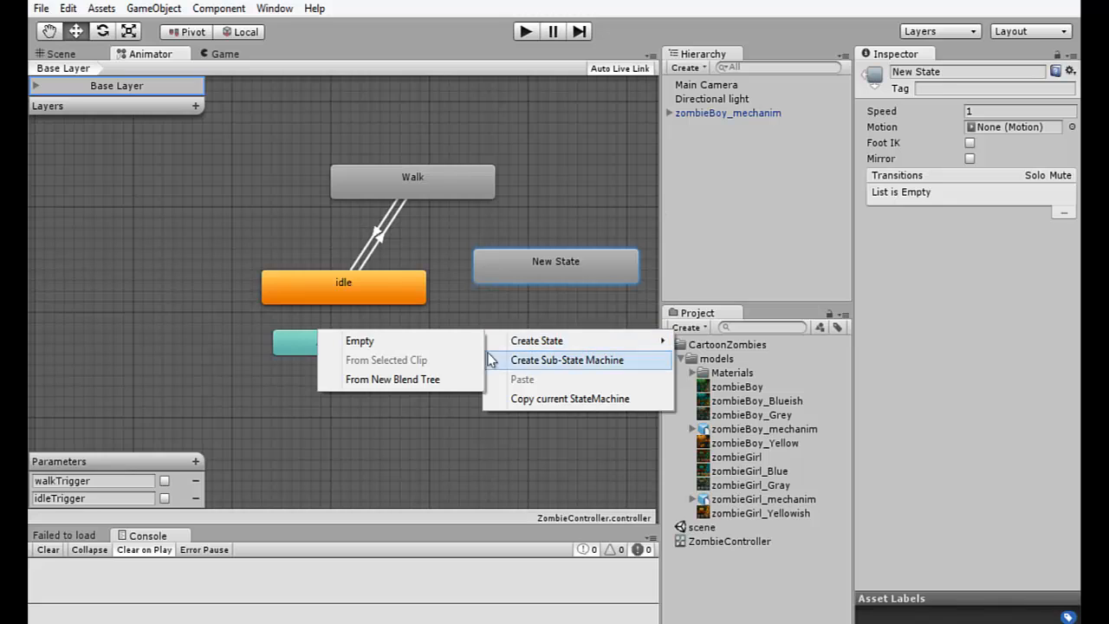
click(968, 73)
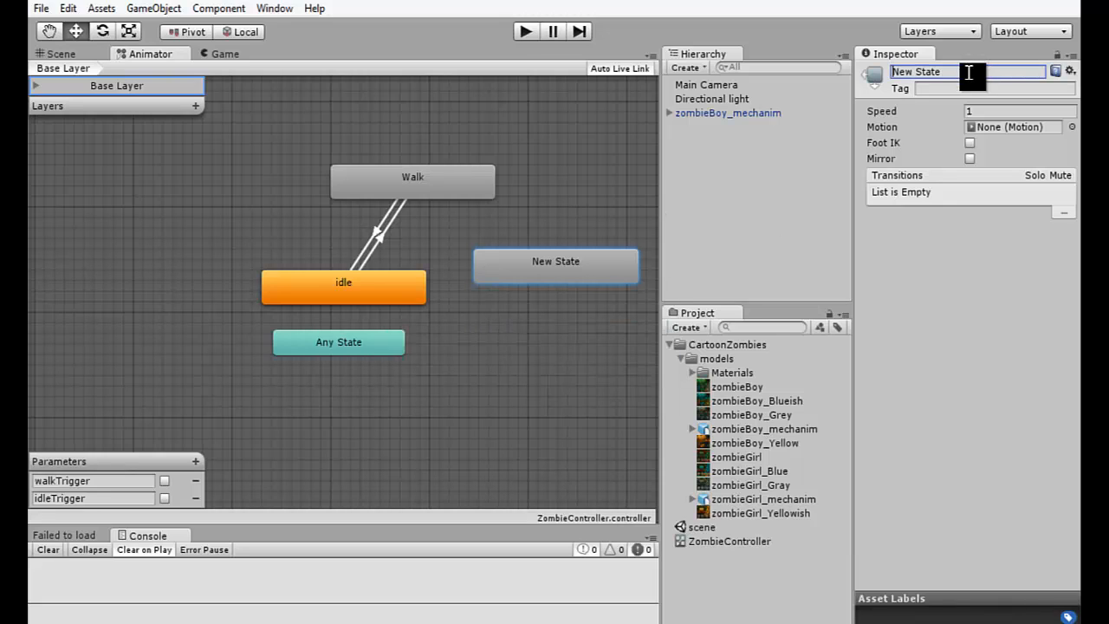
click(958, 72)
text(Hit)
key(Return)
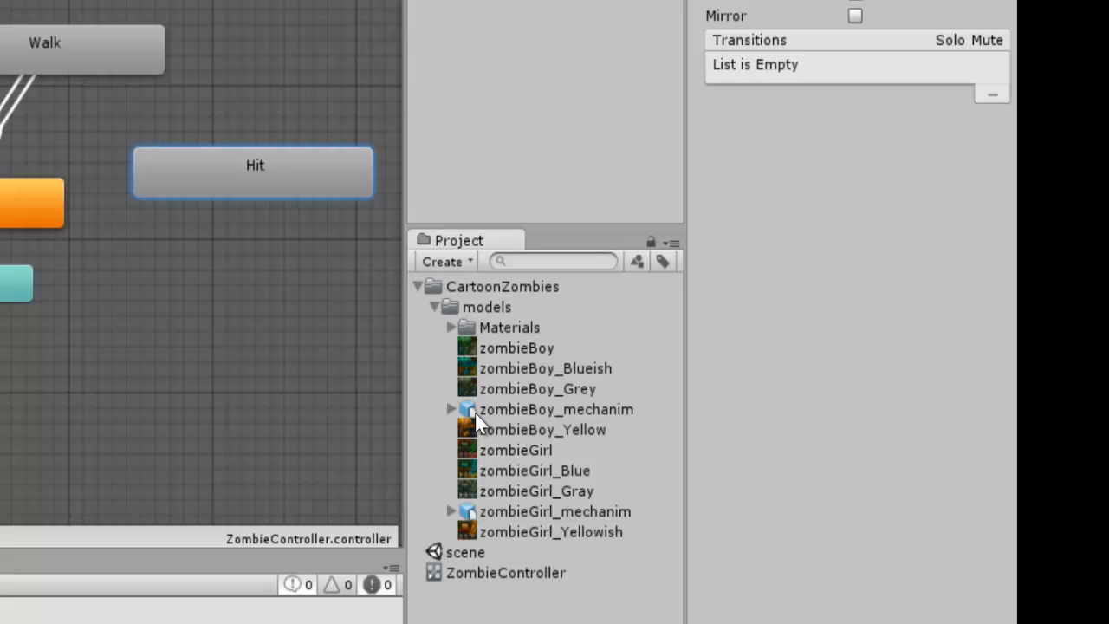
Preview the hit1 animation clip of the zombieBoy_mechanim model
click(475, 411)
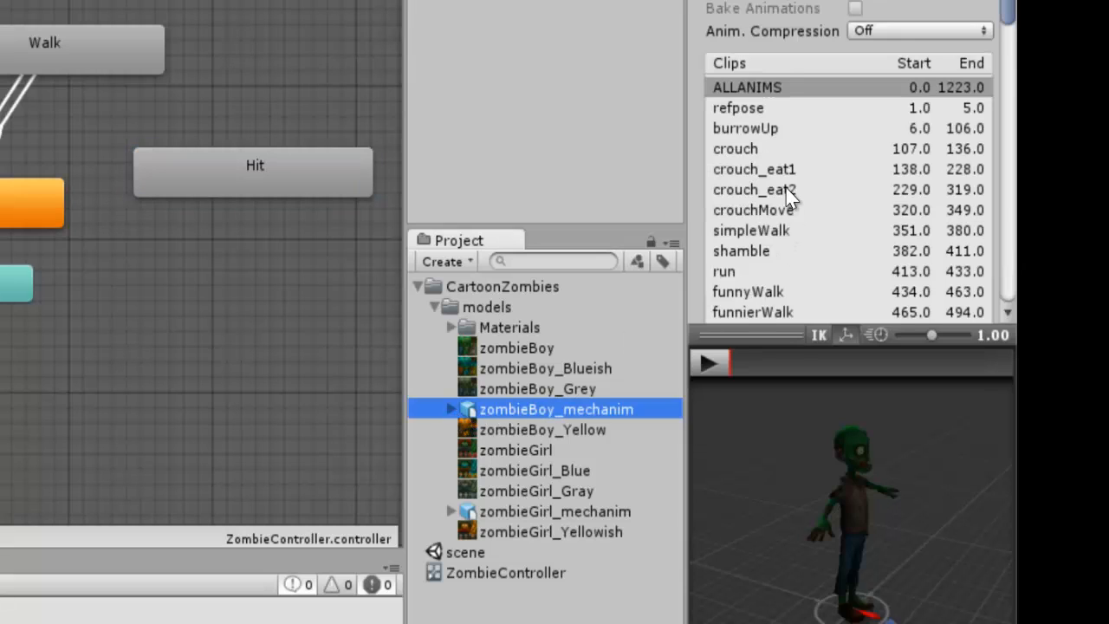
scroll(785, 193, down, 5)
scroll(773, 182, down, 5)
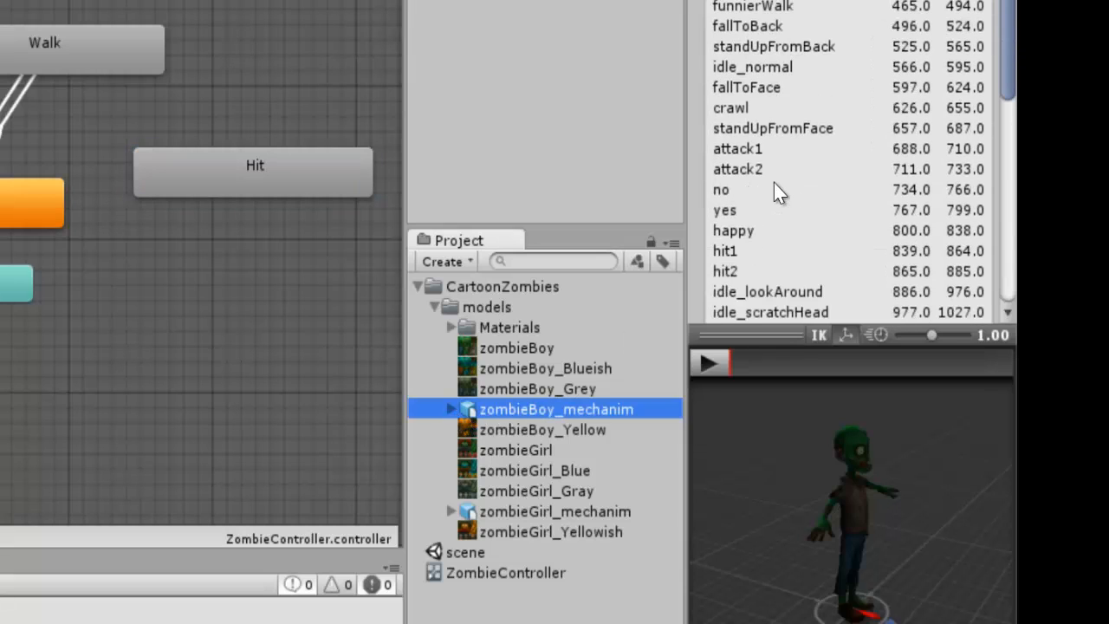
click(733, 248)
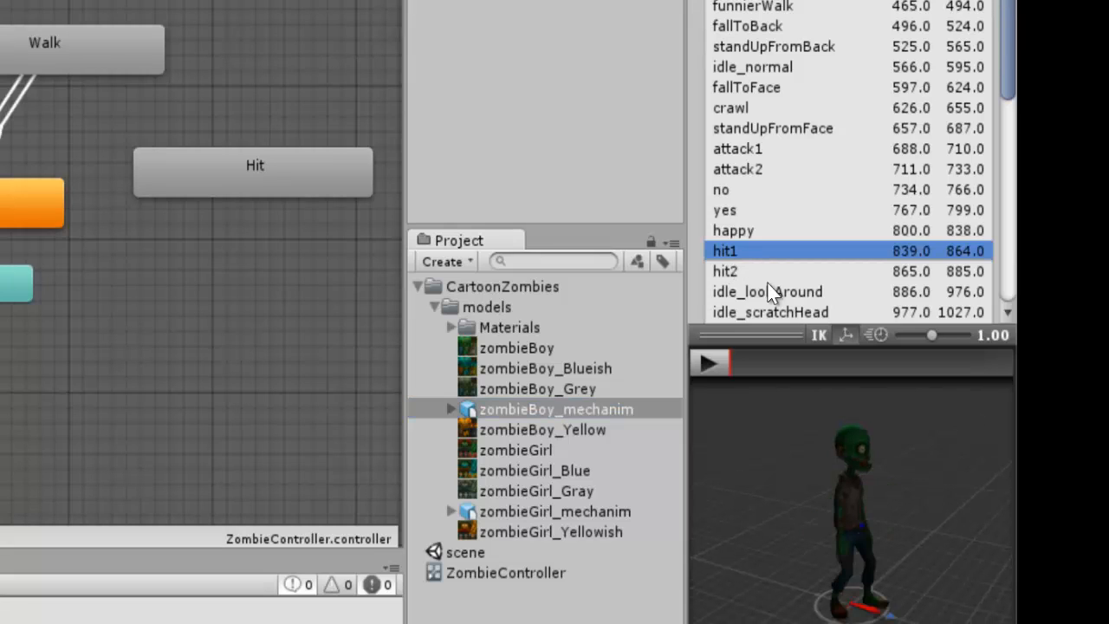
click(710, 364)
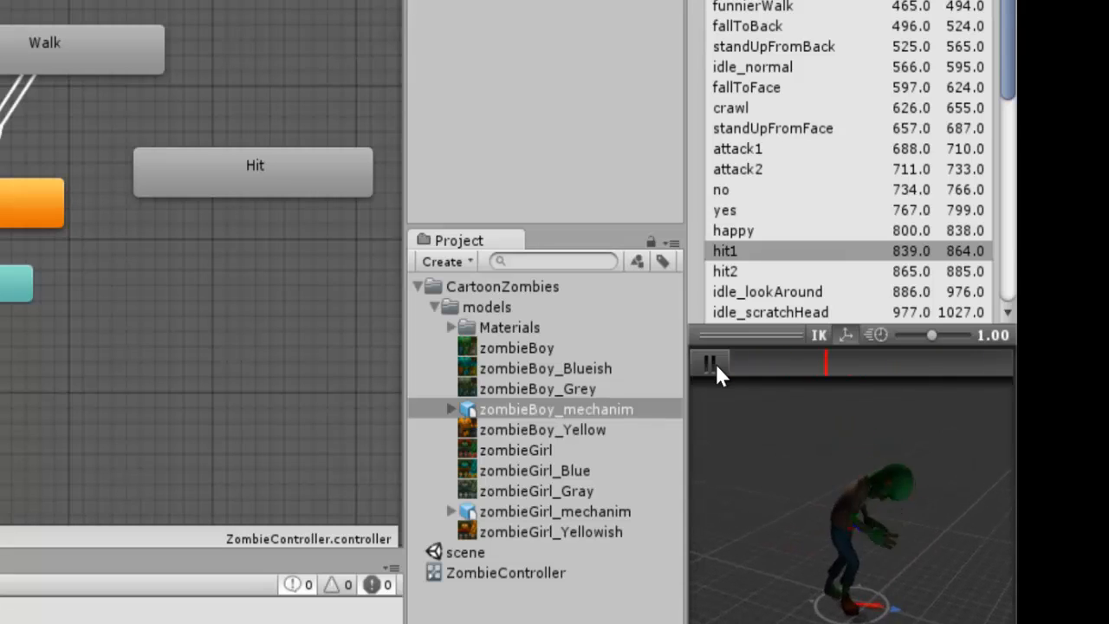
click(714, 361)
Preview the hit2 animation clip of the same model
click(736, 274)
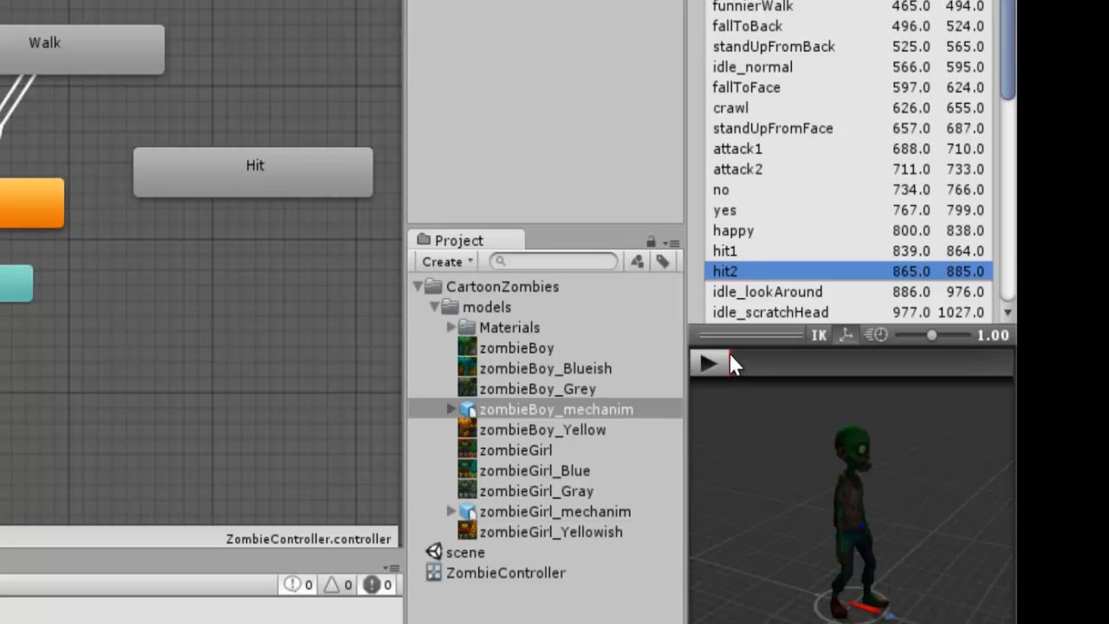
mouse_move(760, 326)
mouse_down()
mouse_move(759, 240)
mouse_move(759, 323)
mouse_up()
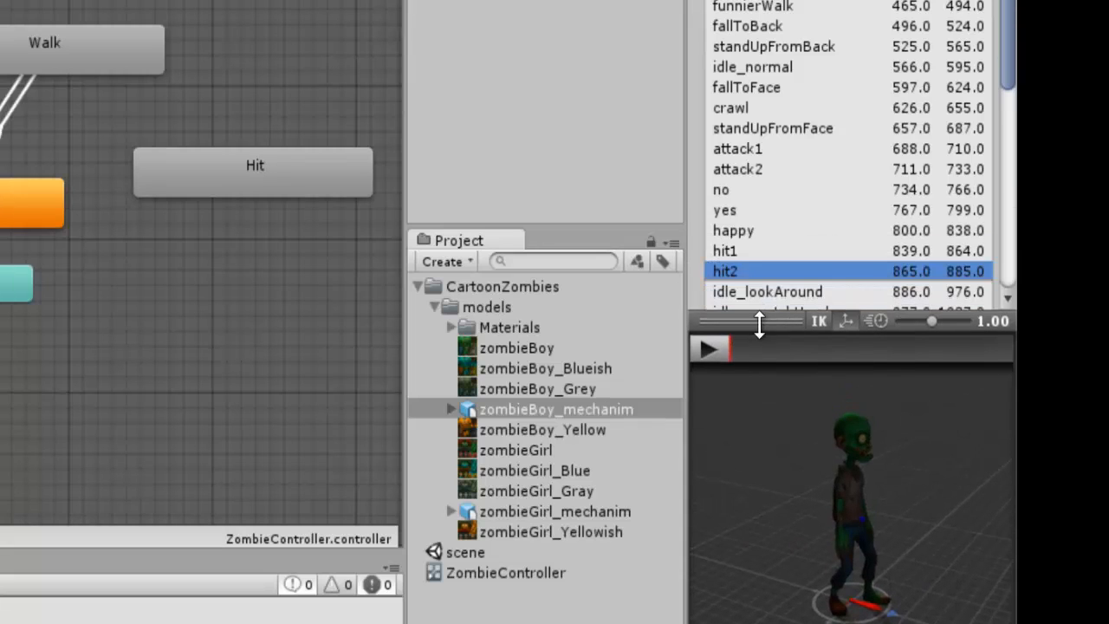
click(705, 347)
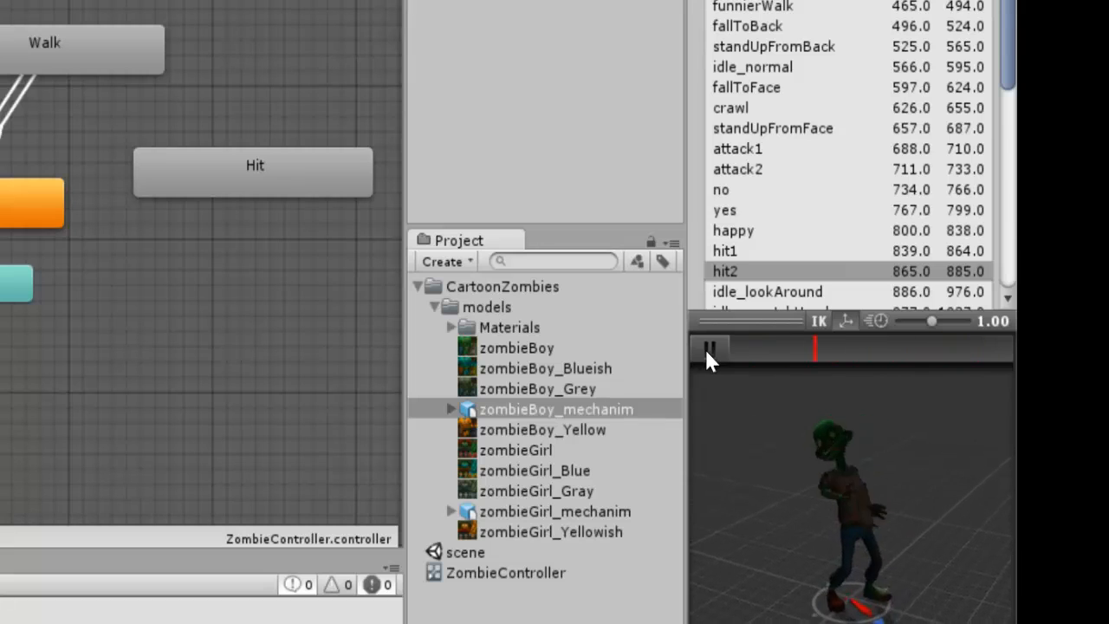
click(704, 347)
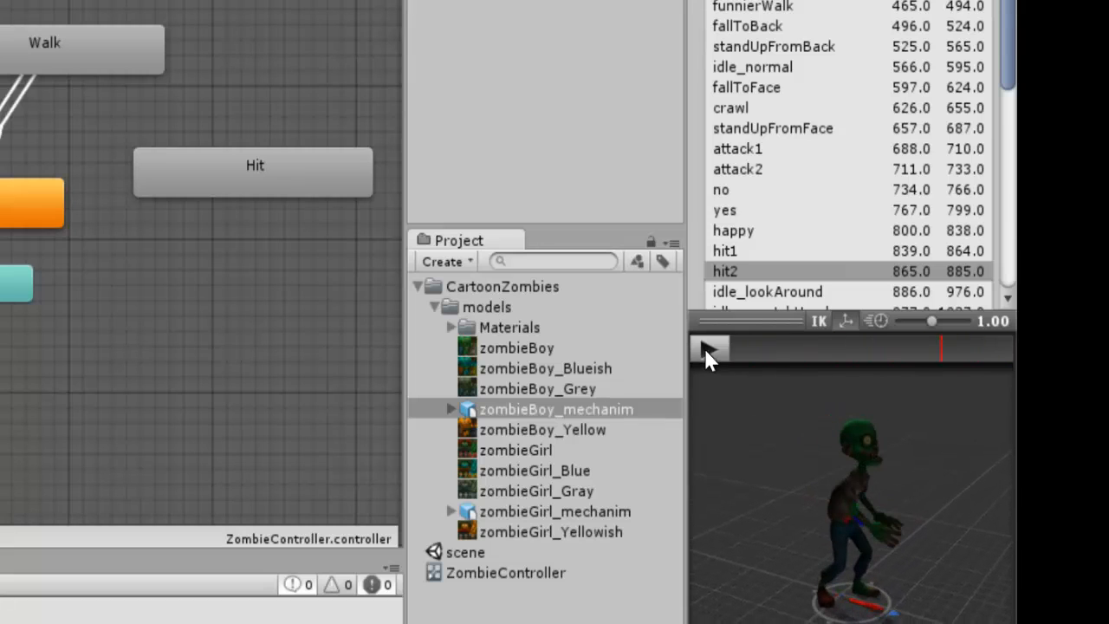
Assign the hit2 clip as the motion of the Hit state
click(320, 173)
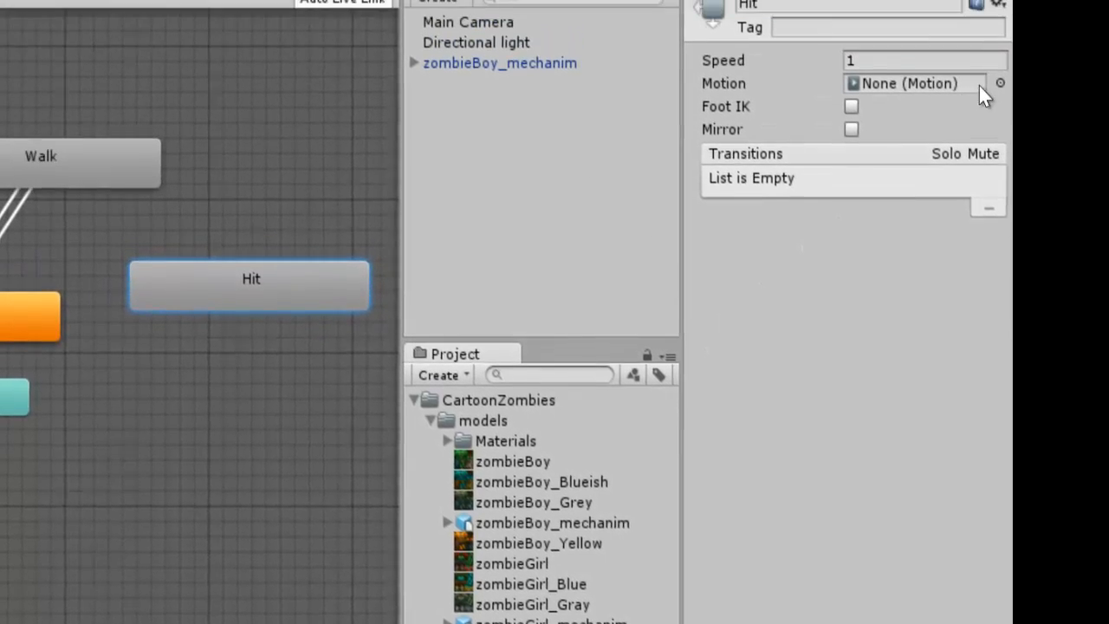
click(998, 133)
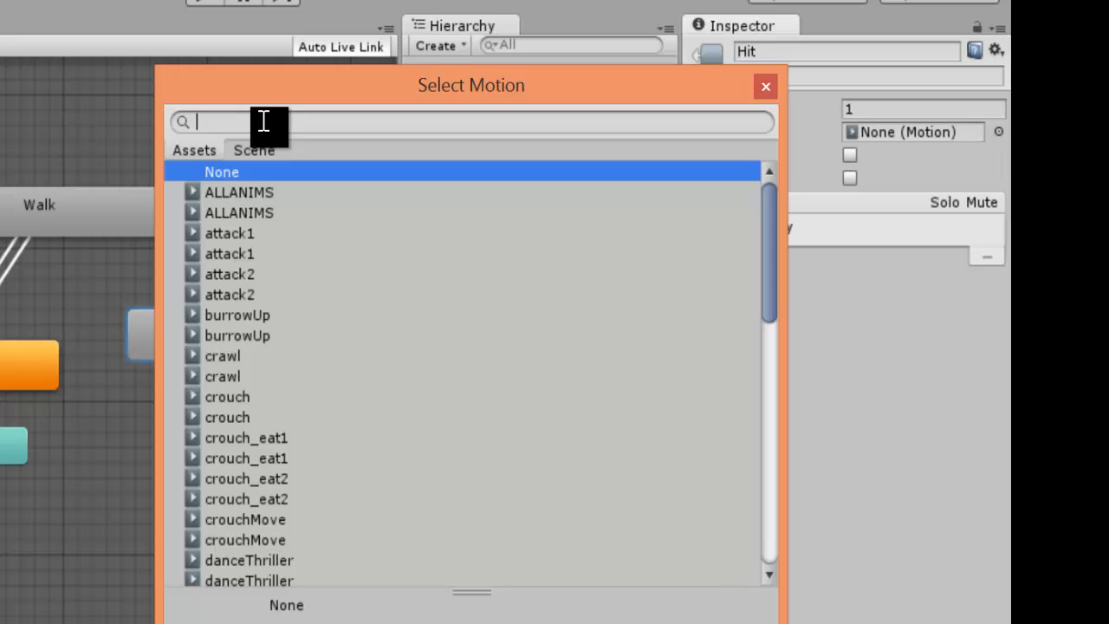
text(hit)
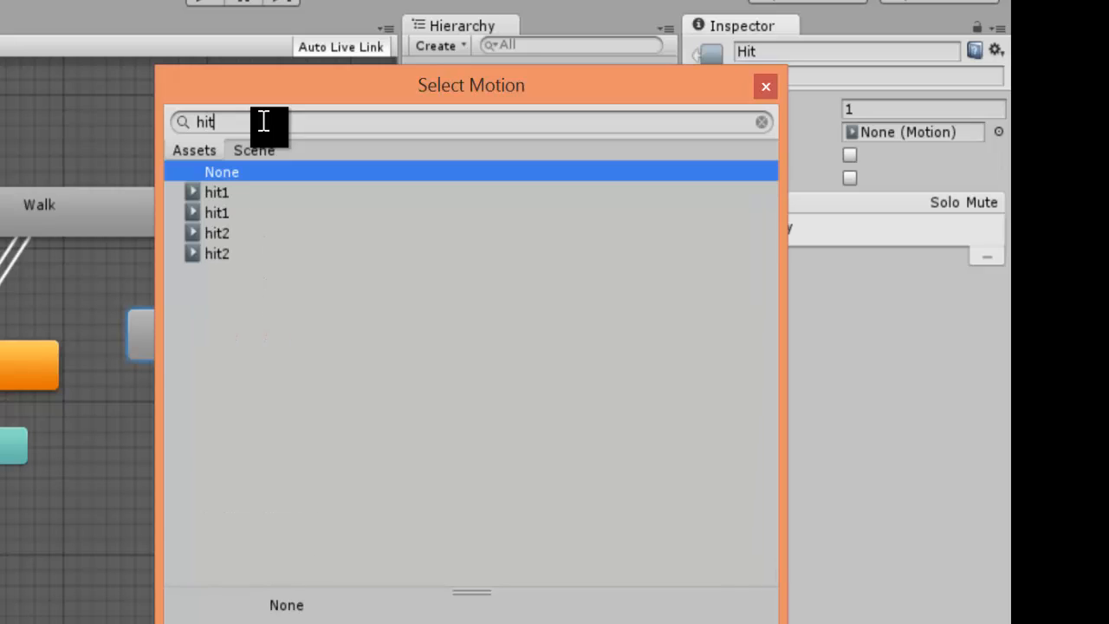
text(2)
double_click(208, 192)
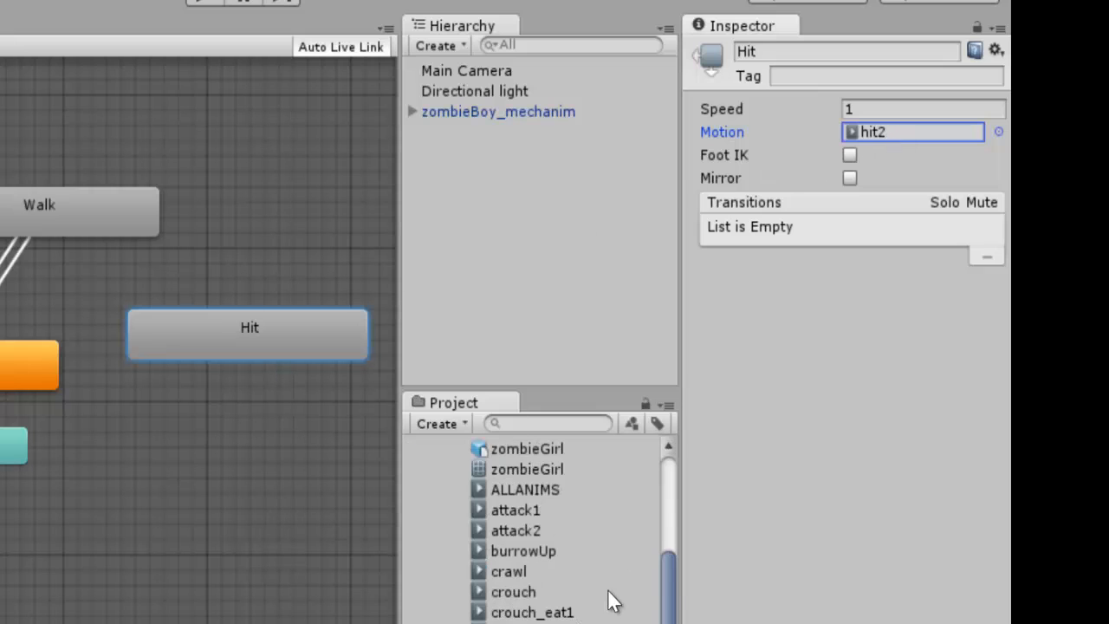
Create transitions from idle to Hit and from Hit back to idle, and move the Hit state slightly up and right
drag(664, 579, 673, 469)
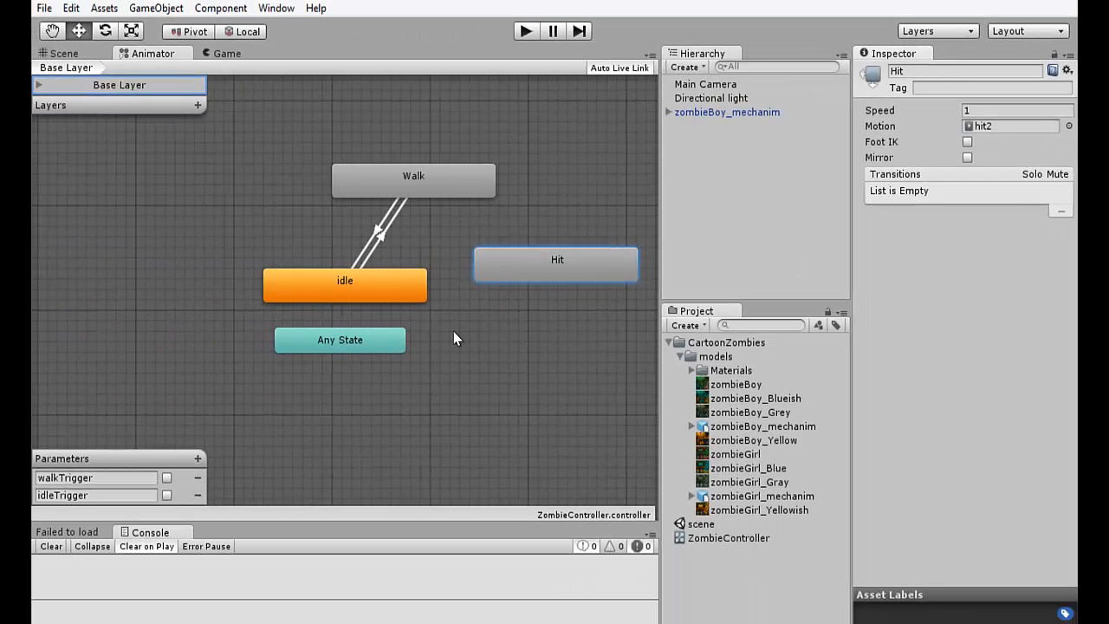
click(97, 434)
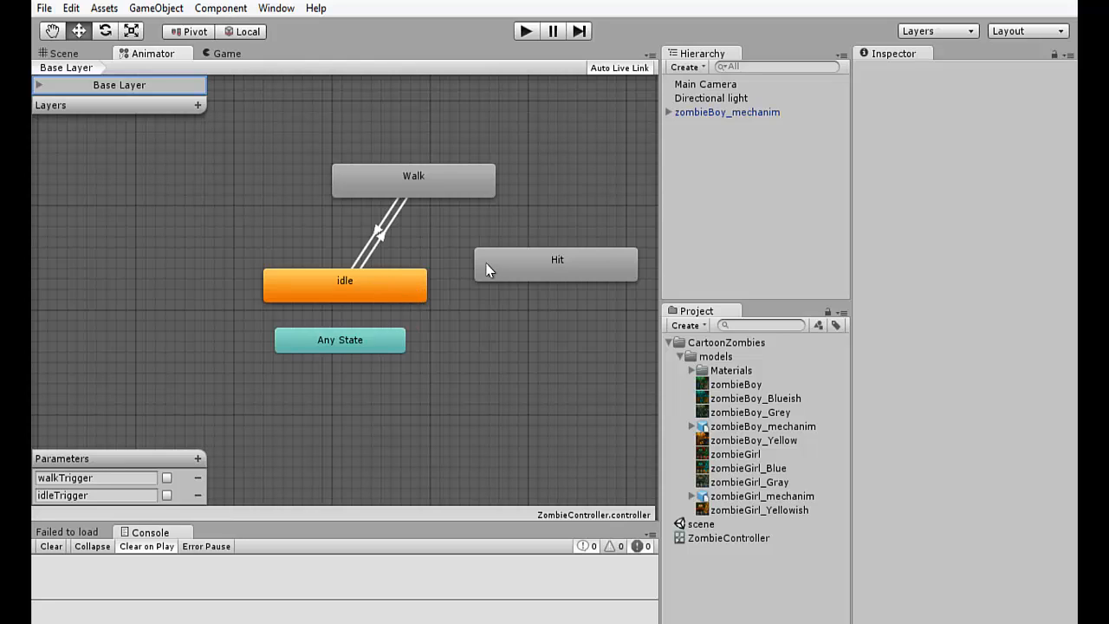
click(397, 292)
click(459, 179)
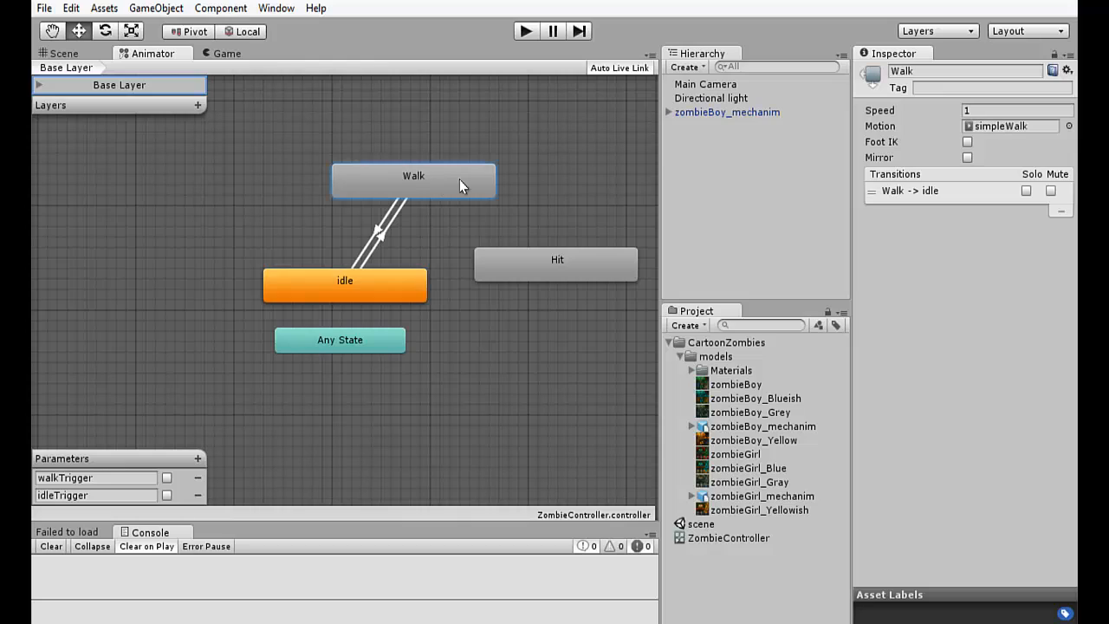
click(389, 285)
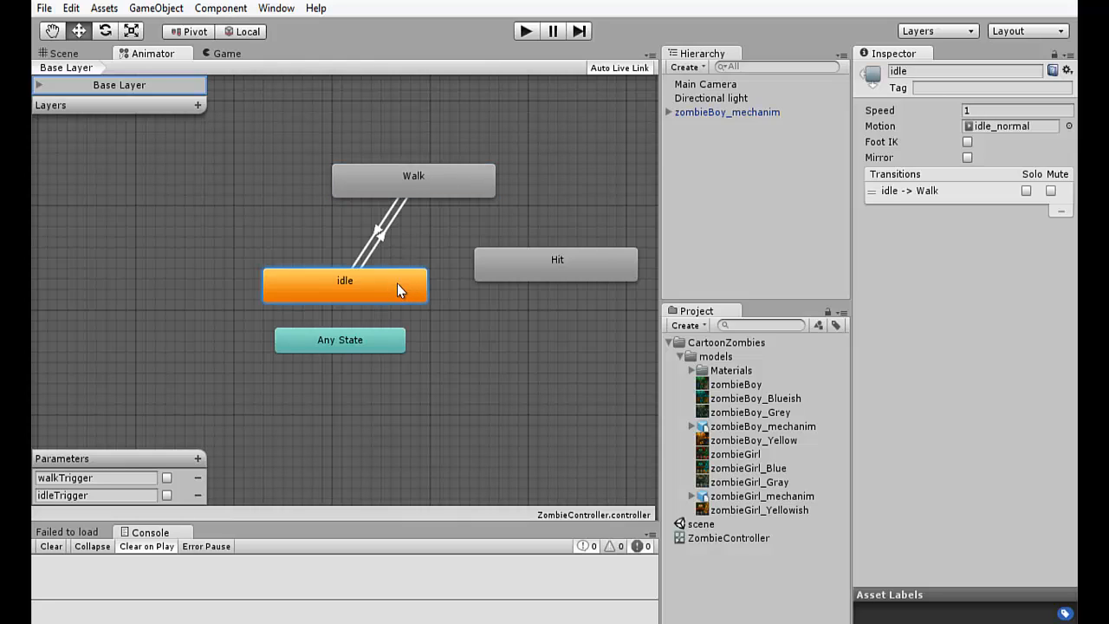
right_click(396, 282)
click(438, 296)
click(508, 267)
right_click(516, 279)
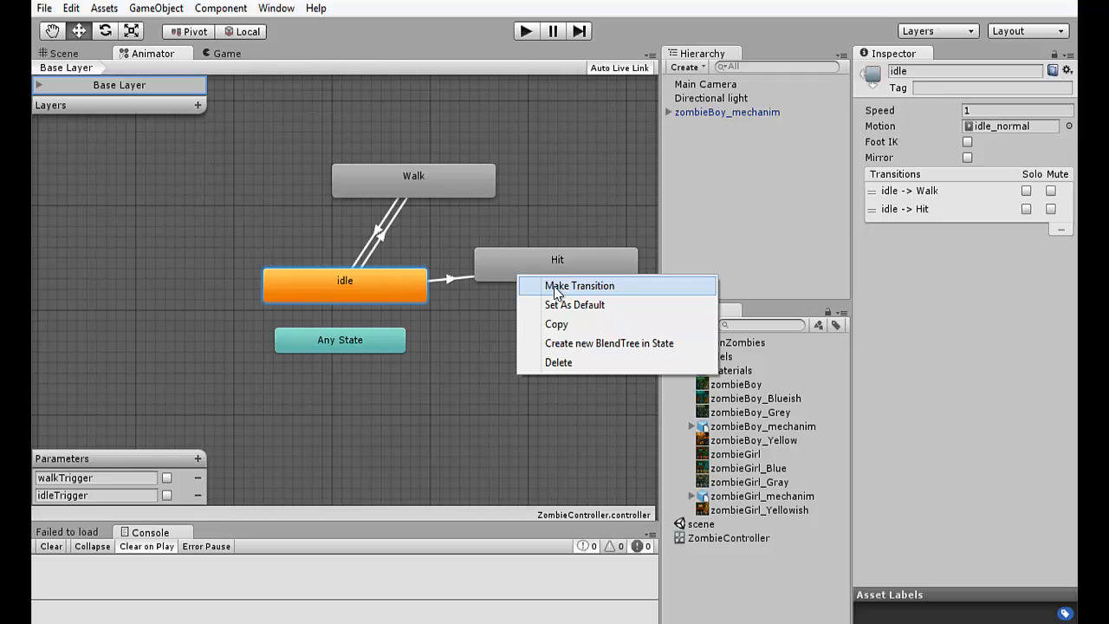
click(555, 288)
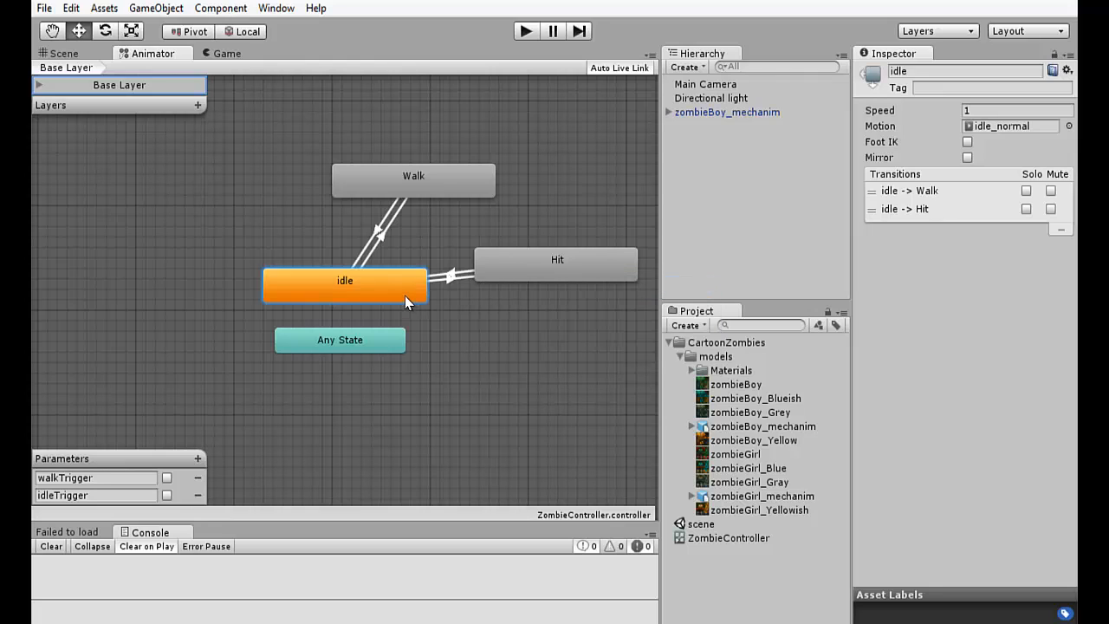
click(544, 266)
drag(544, 266, 556, 238)
Add a trigger parameter named hitTrigger and use it as the condition of the idle -> Hit transition
click(458, 263)
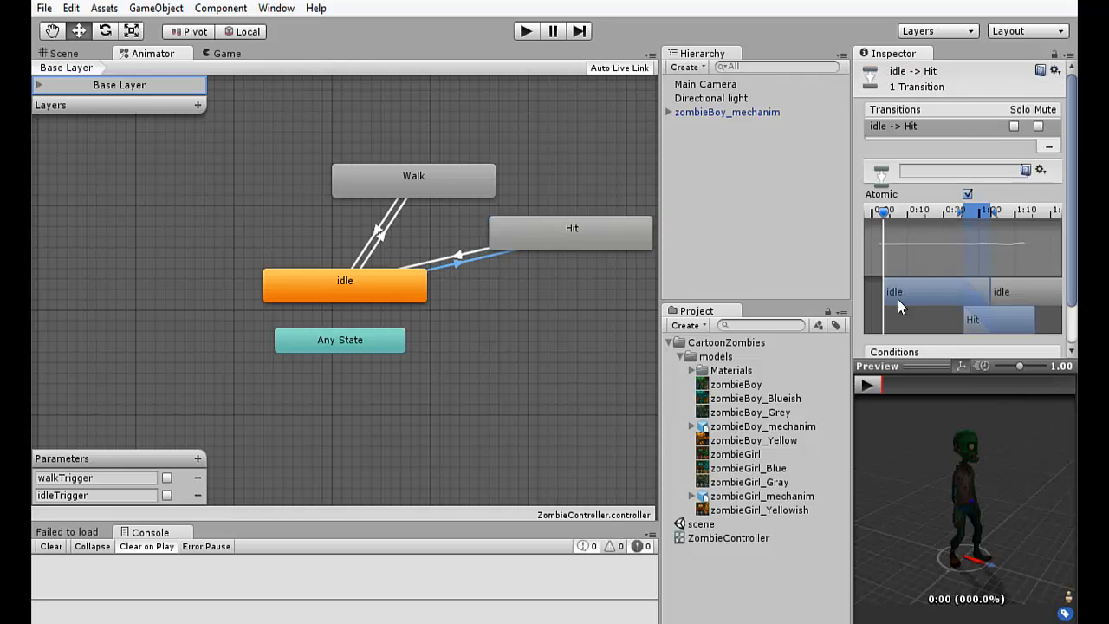
scroll(908, 269, down, 1)
scroll(910, 269, up, 1)
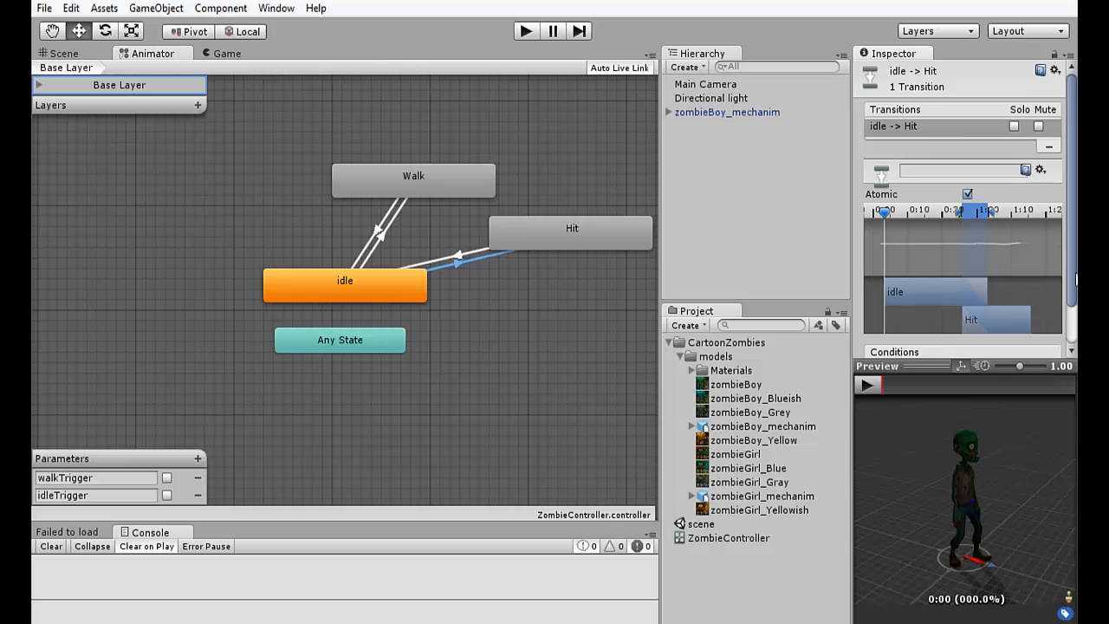
drag(1071, 277, 1072, 323)
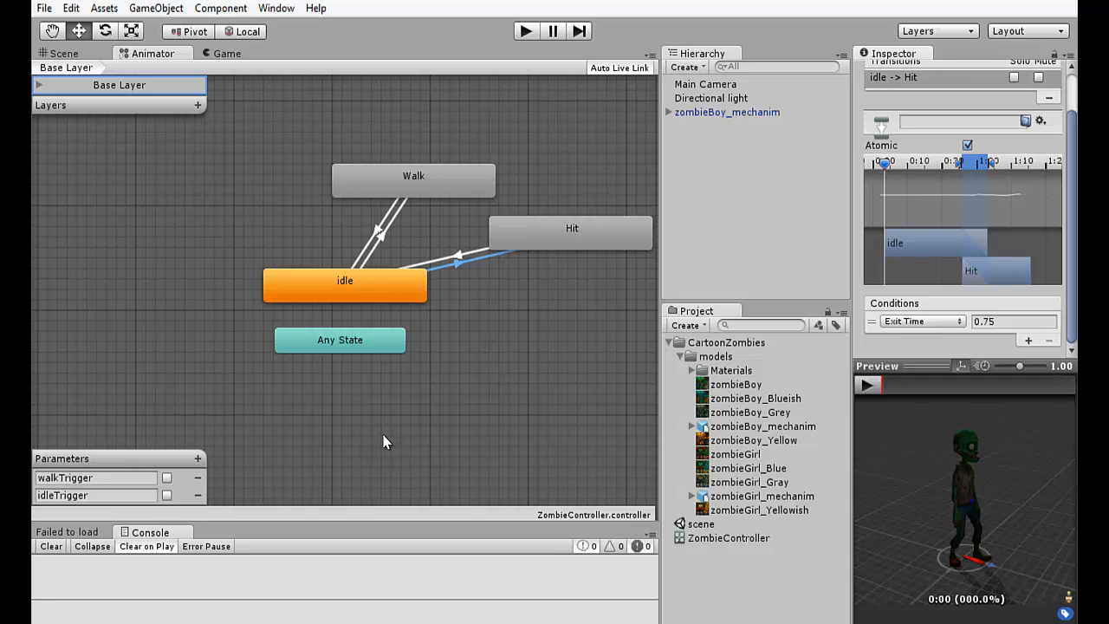
click(198, 456)
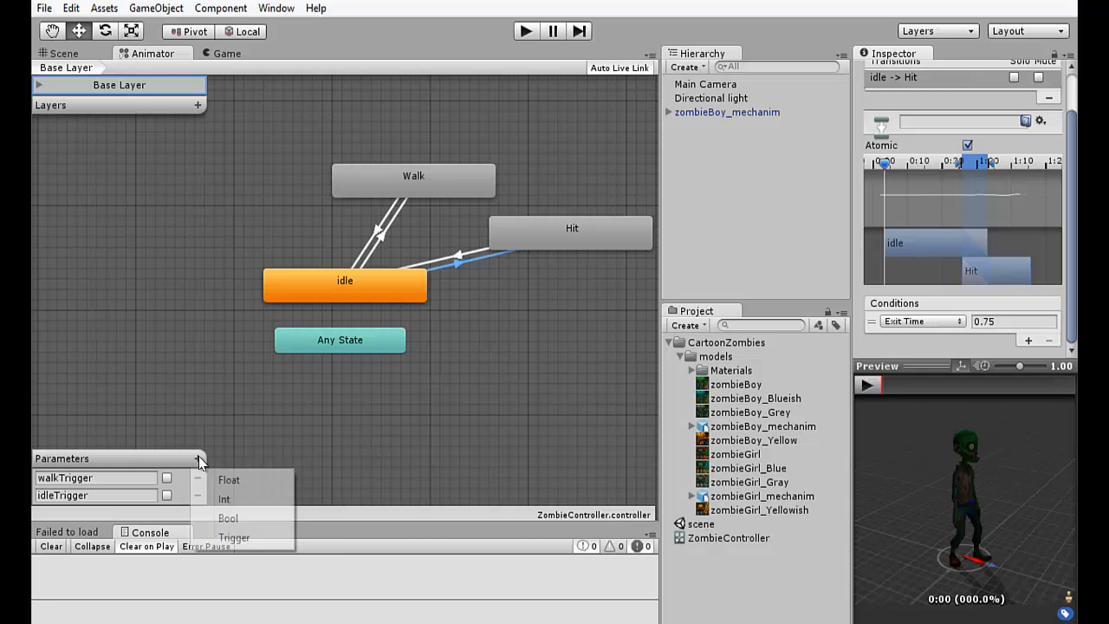
click(246, 538)
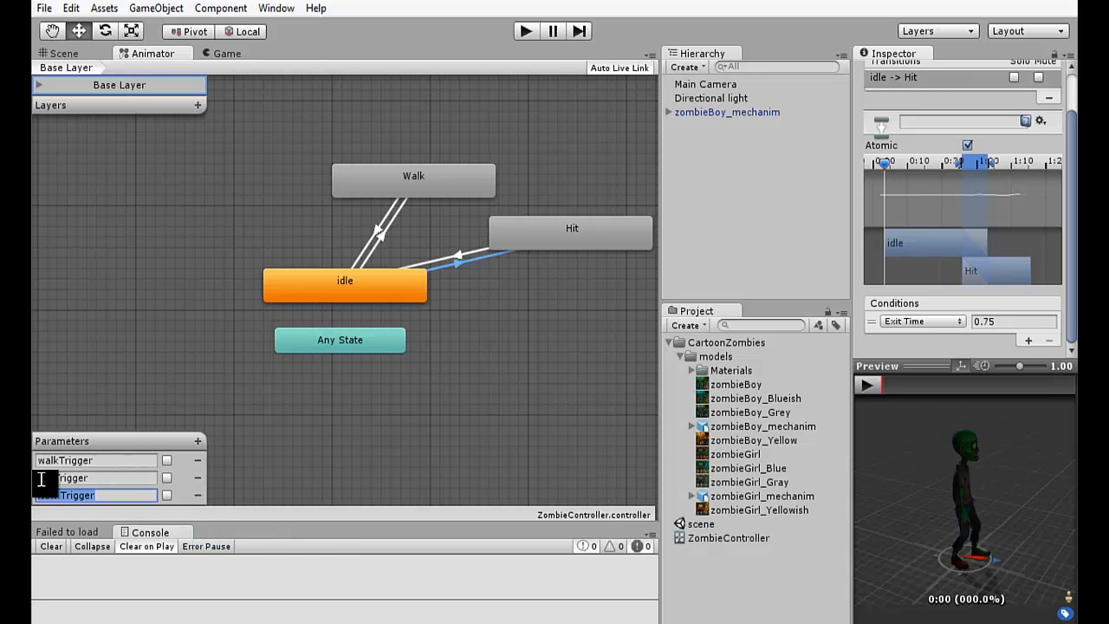
text(hit)
click(959, 320)
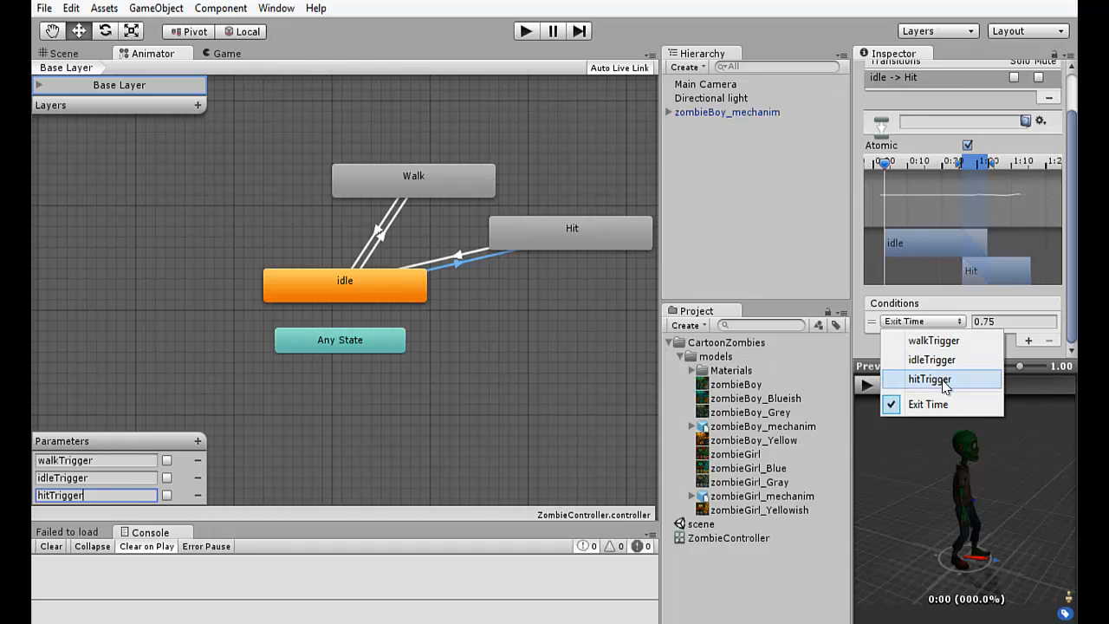
click(945, 386)
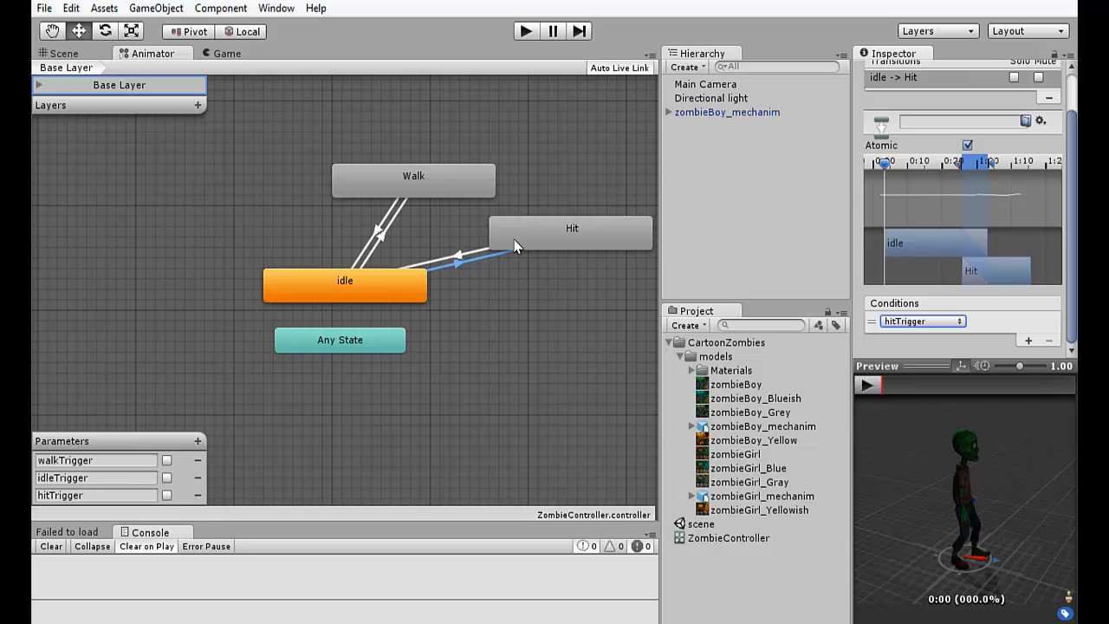
Review the Exit Time condition of the Hit -> idle transition and the settings of the Hit state
click(456, 255)
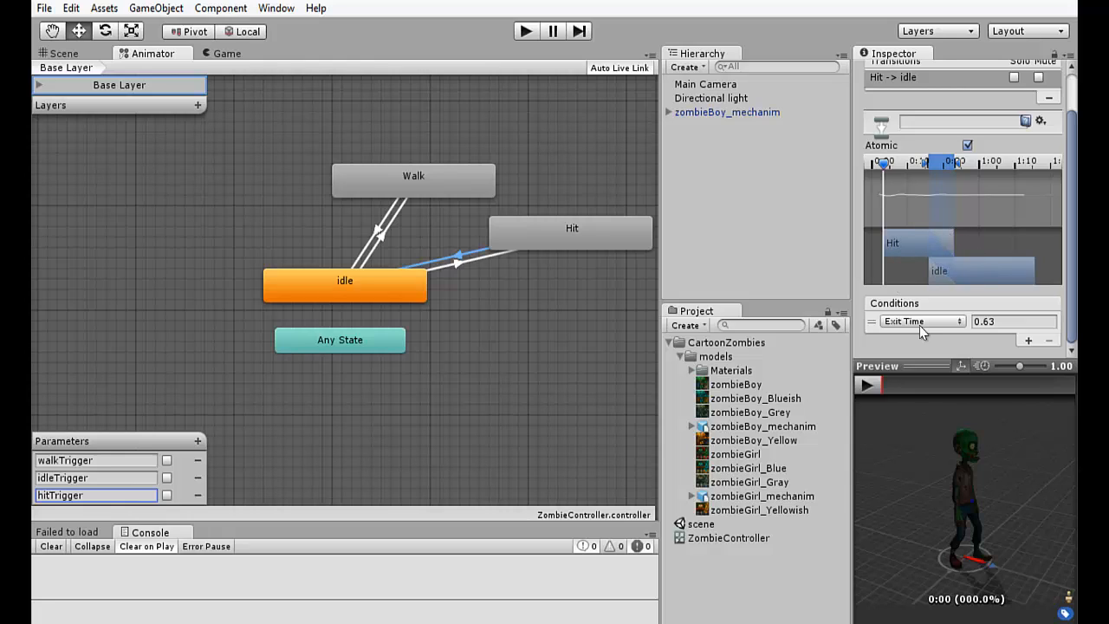
scroll(958, 216, up, 2)
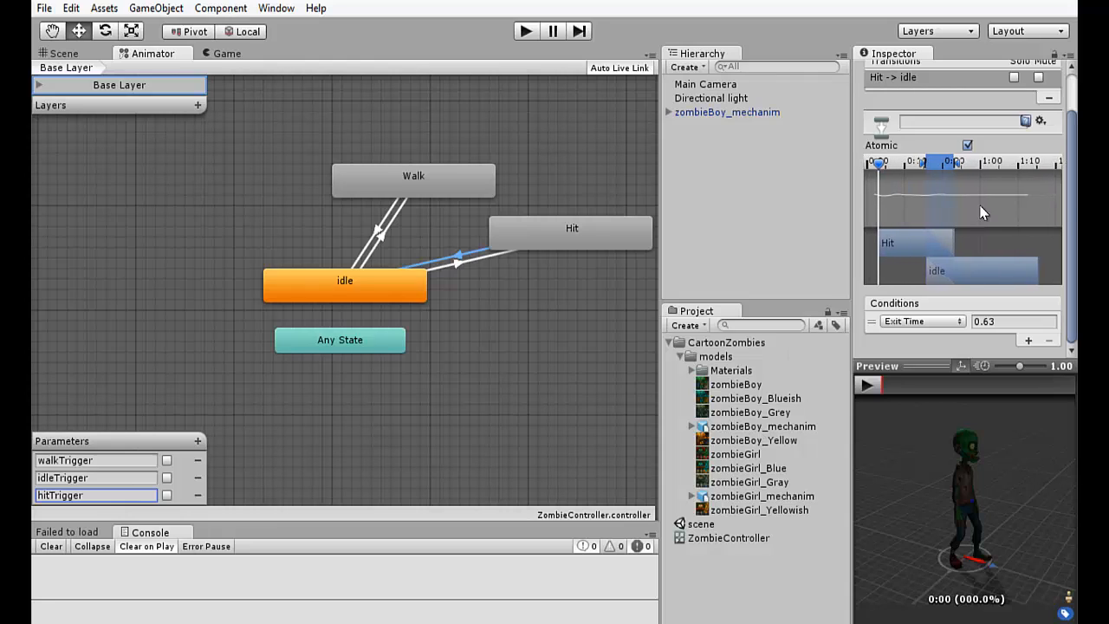
drag(1071, 197, 1075, 237)
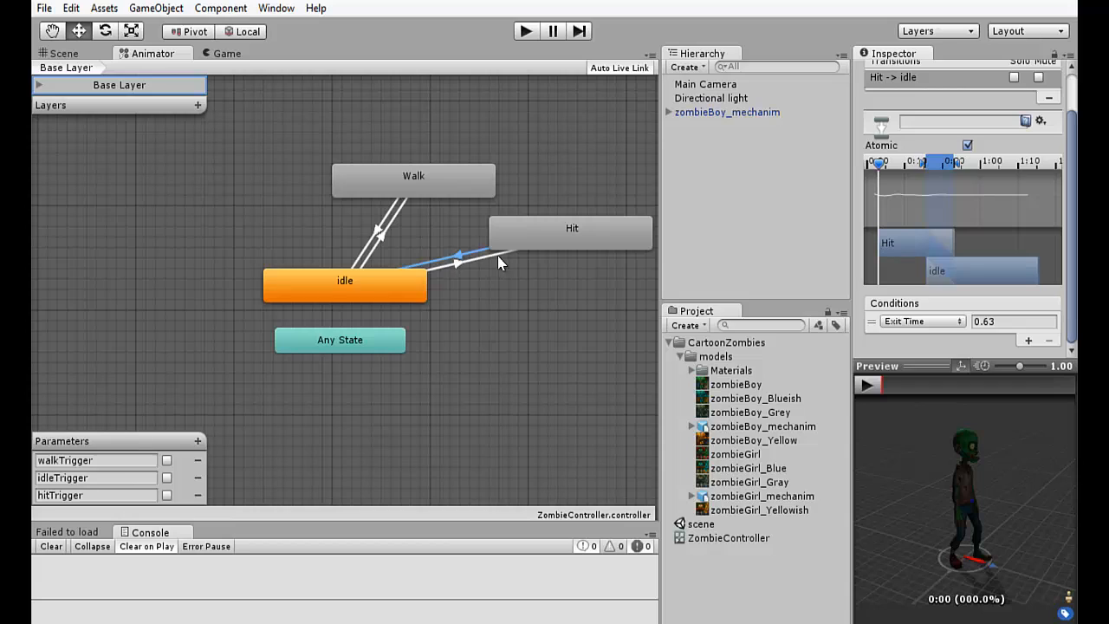
click(562, 235)
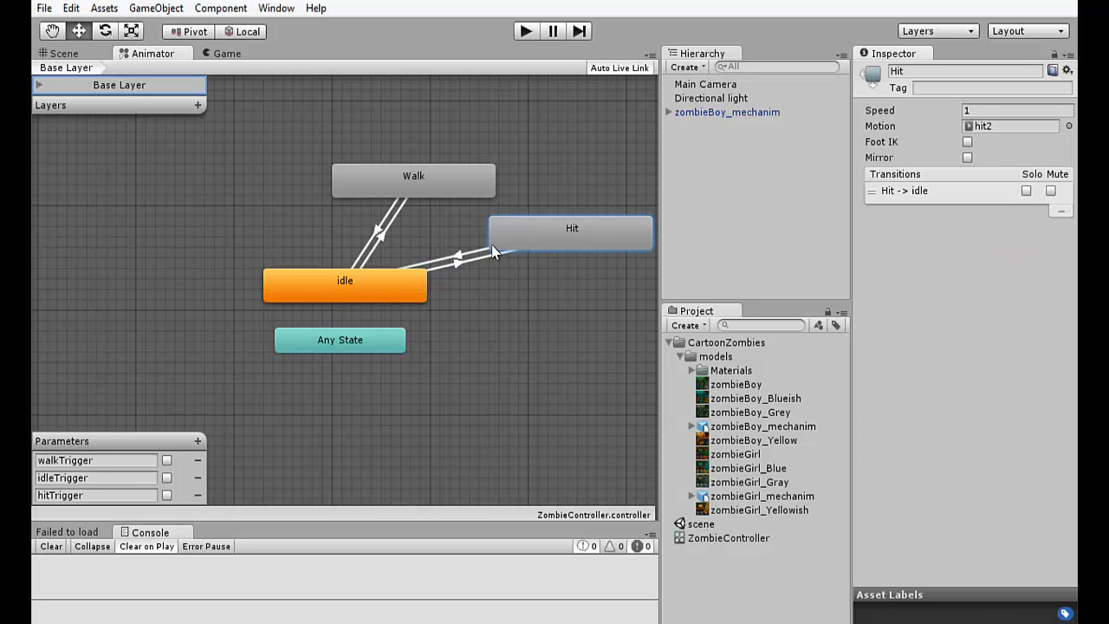
Run the scene and dock an enlarged Game view beneath the Inspector, with the Animator graph open alongside it
click(526, 30)
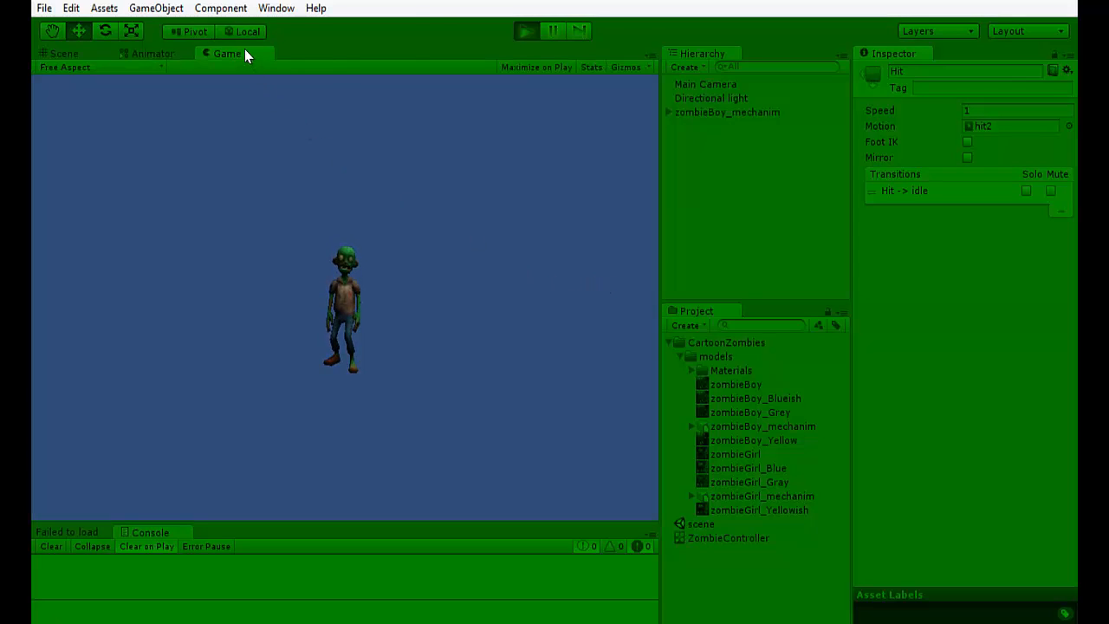
drag(244, 50, 556, 183)
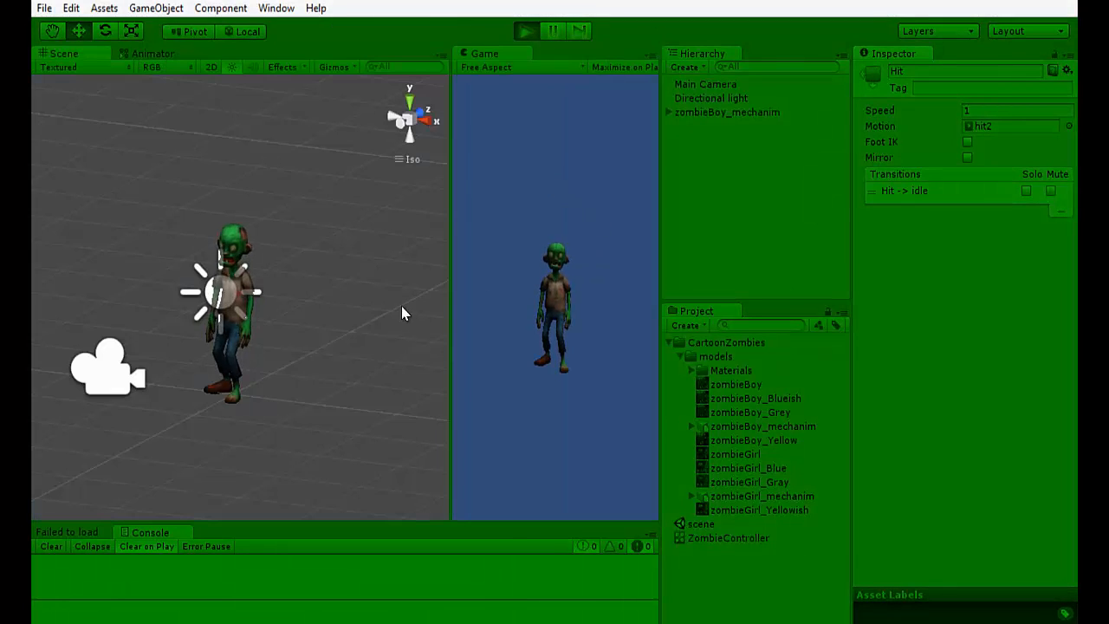
click(154, 54)
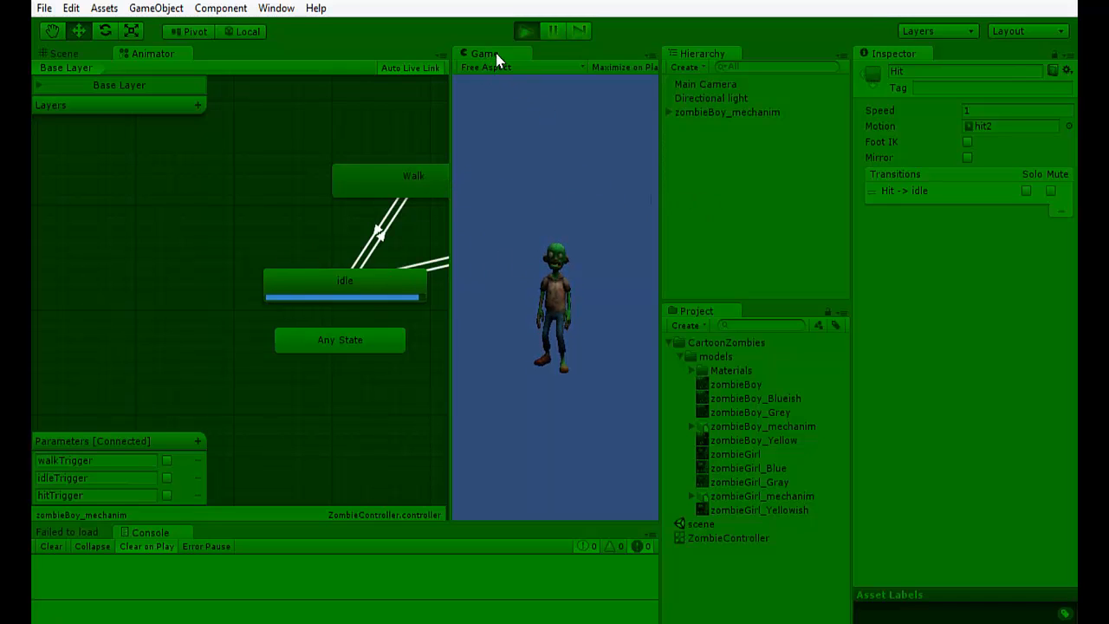
drag(496, 59, 968, 496)
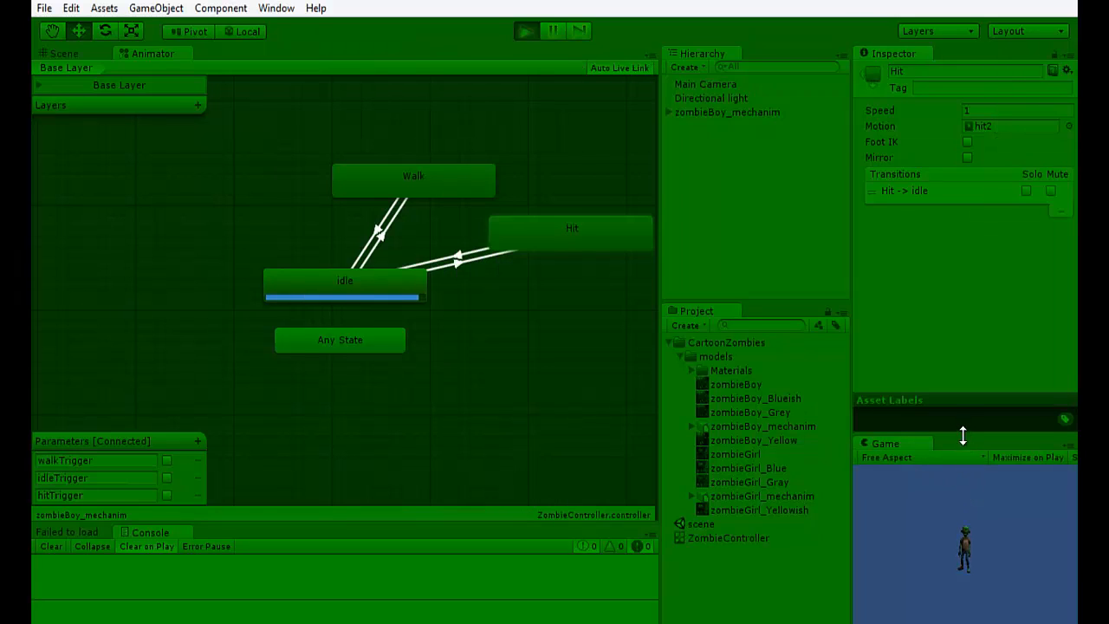
drag(962, 436, 980, 194)
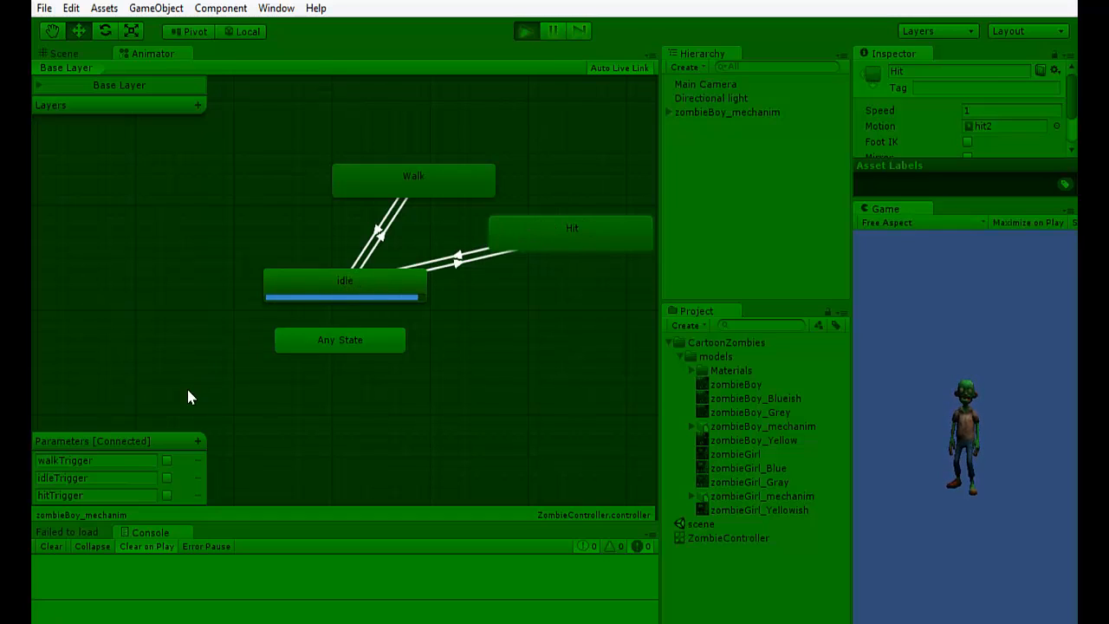
Test hitTrigger from idle in play mode, and again during Walk after firing walkTrigger
click(167, 497)
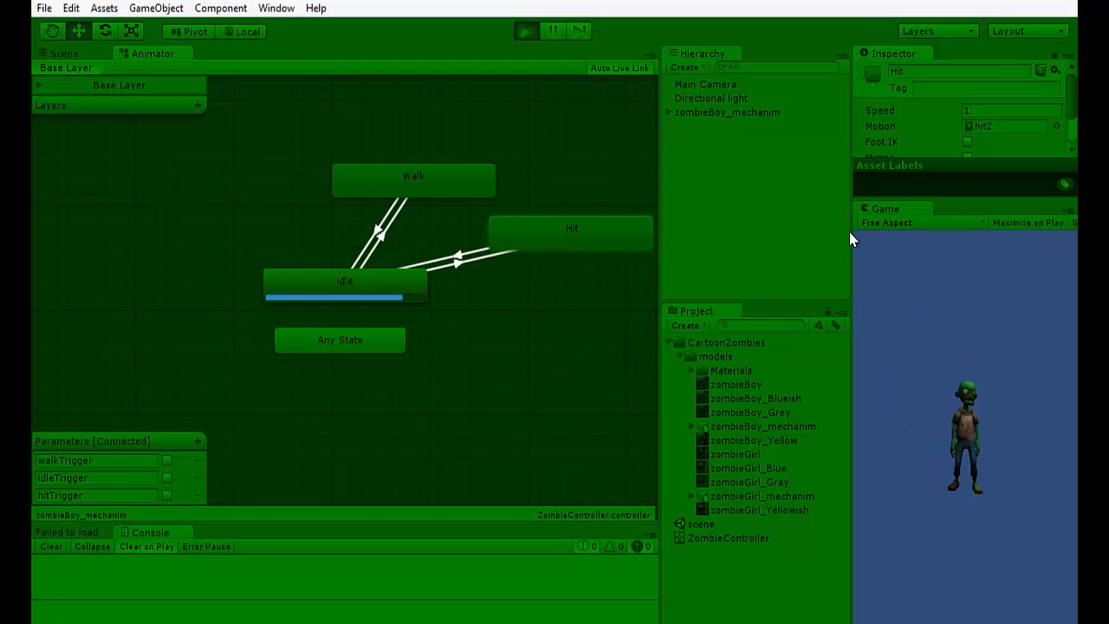
drag(852, 235, 693, 252)
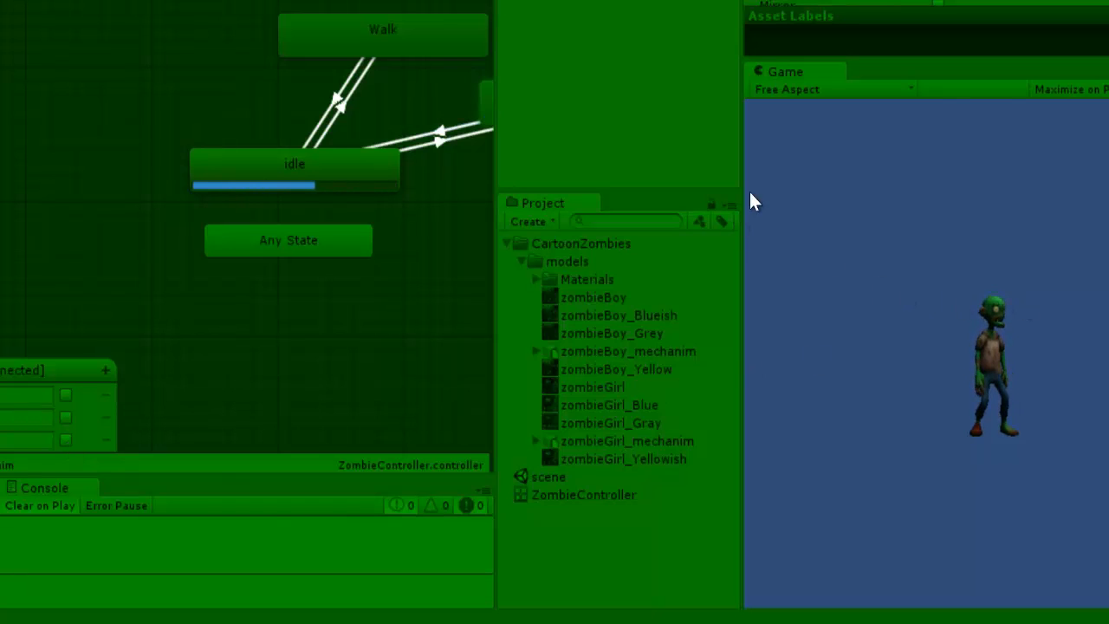
drag(747, 186, 933, 185)
drag(493, 150, 718, 161)
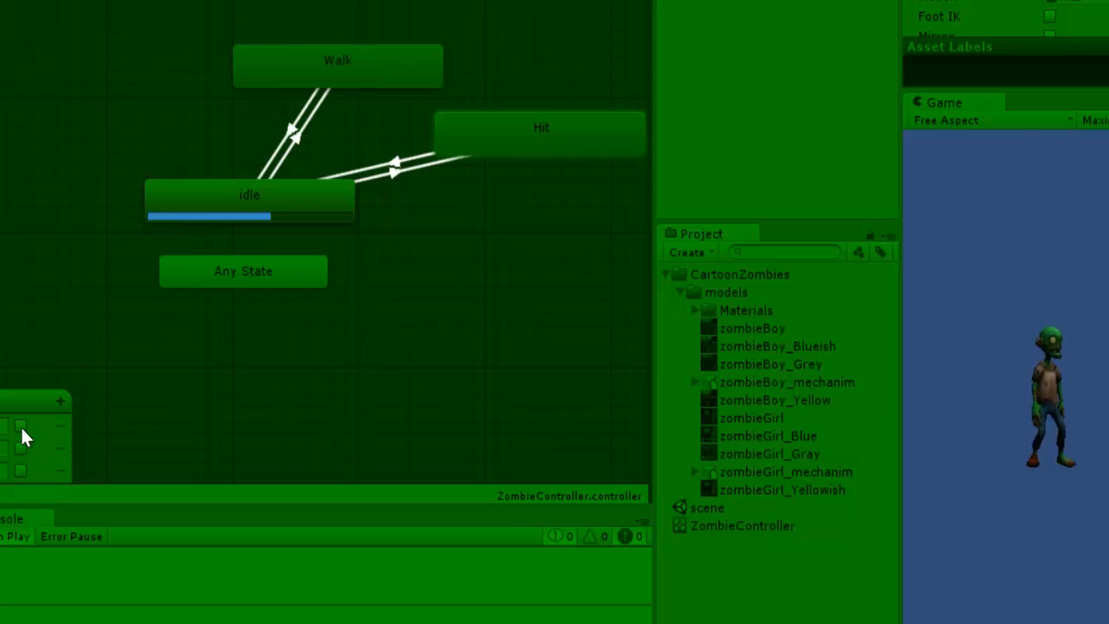
click(21, 425)
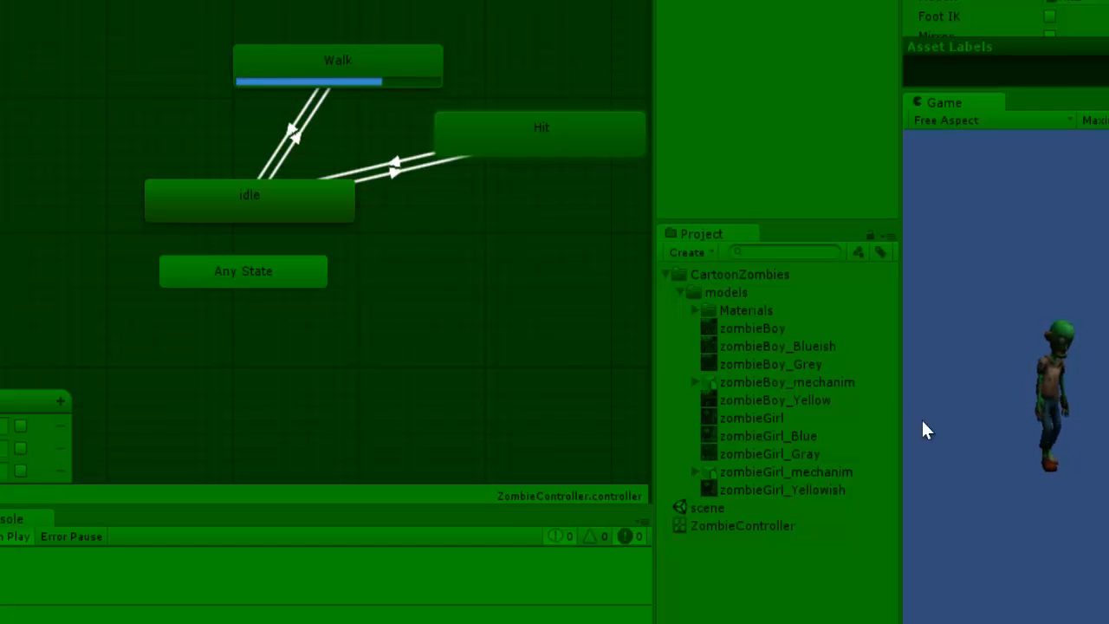
click(21, 469)
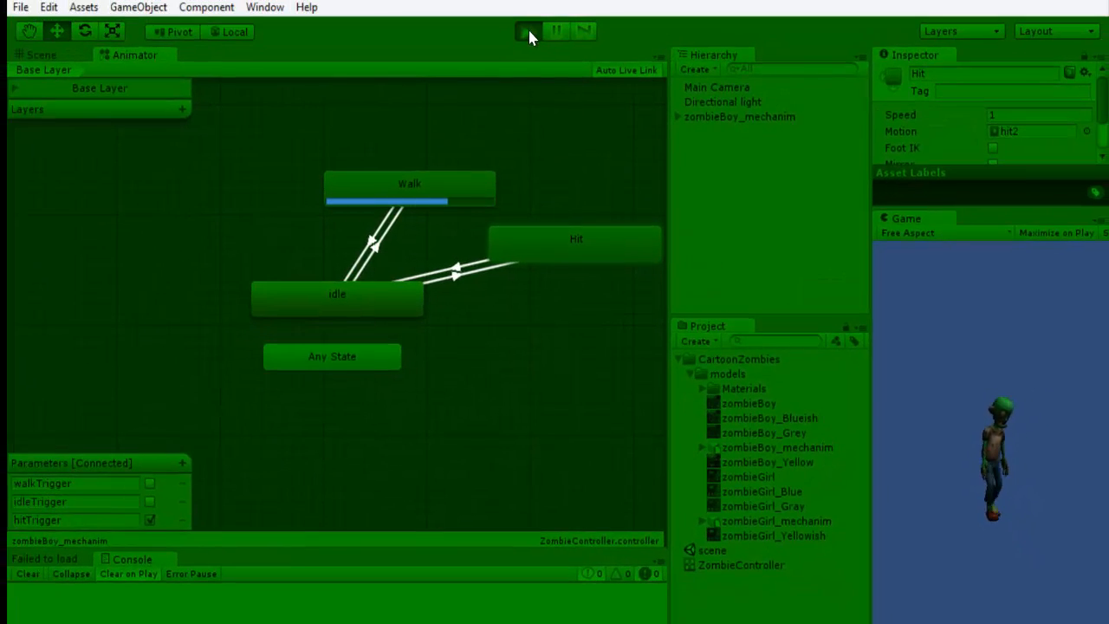
Stop play mode and dock the Game view back beside the Scene and Animator views, with the Animator graph showing
click(520, 10)
drag(925, 218, 227, 54)
click(121, 55)
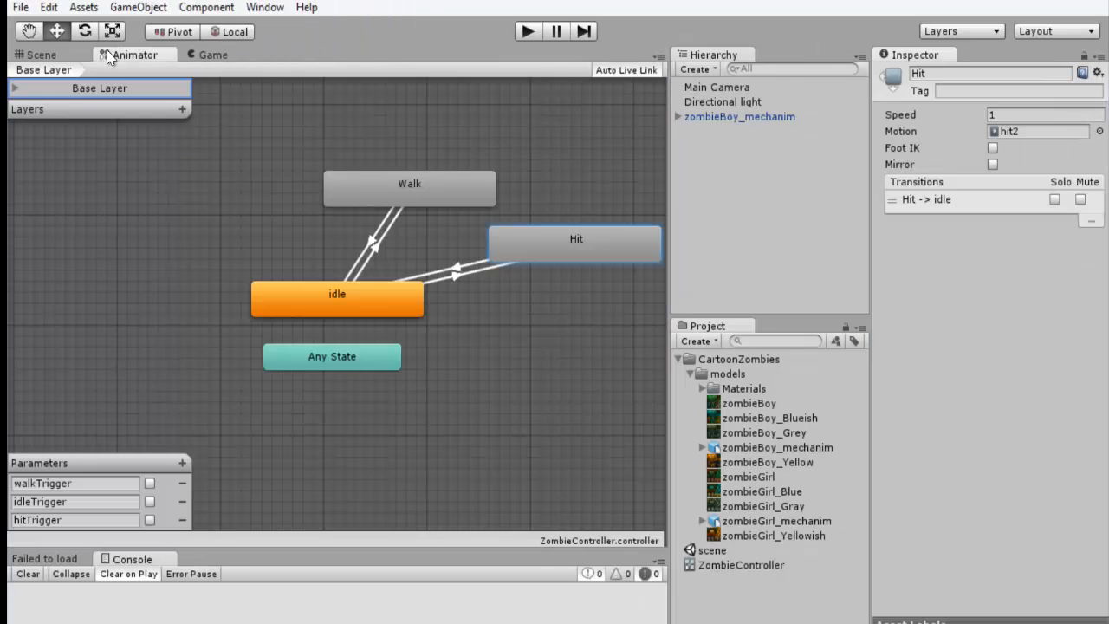
Move the Hit state to the lower right of idle and create transitions between Walk and Hit in both directions
drag(544, 264, 531, 383)
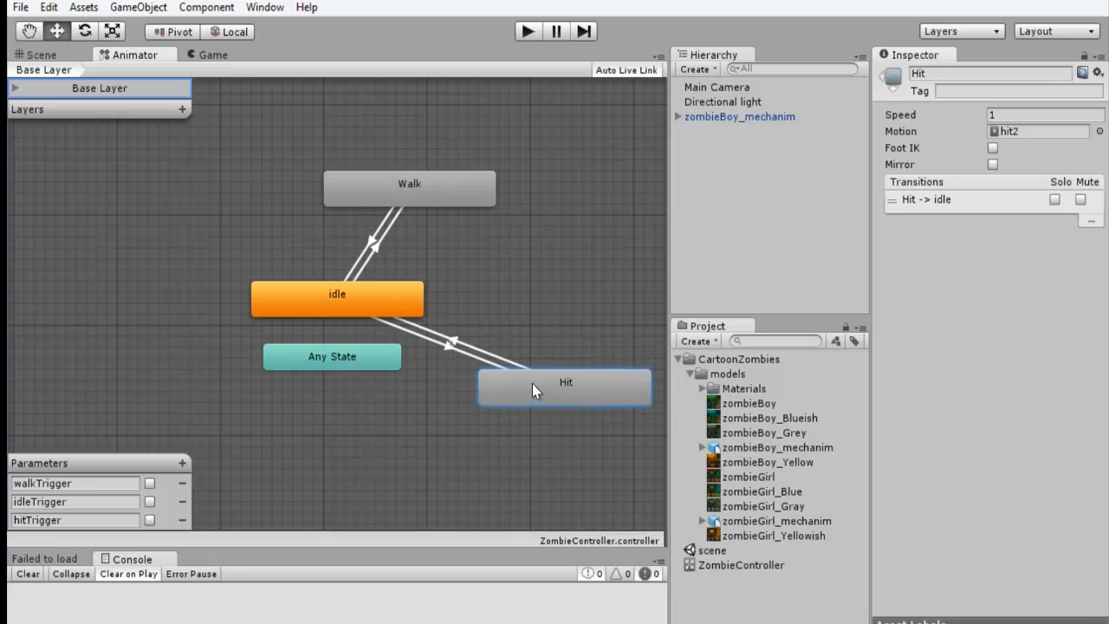
right_click(465, 198)
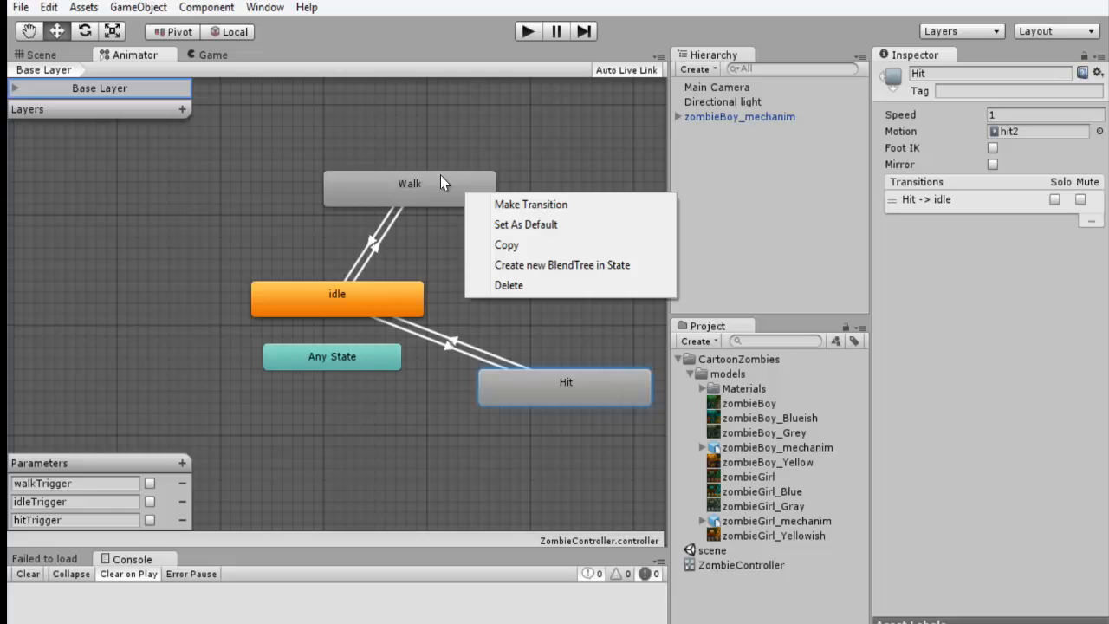
click(530, 203)
click(540, 386)
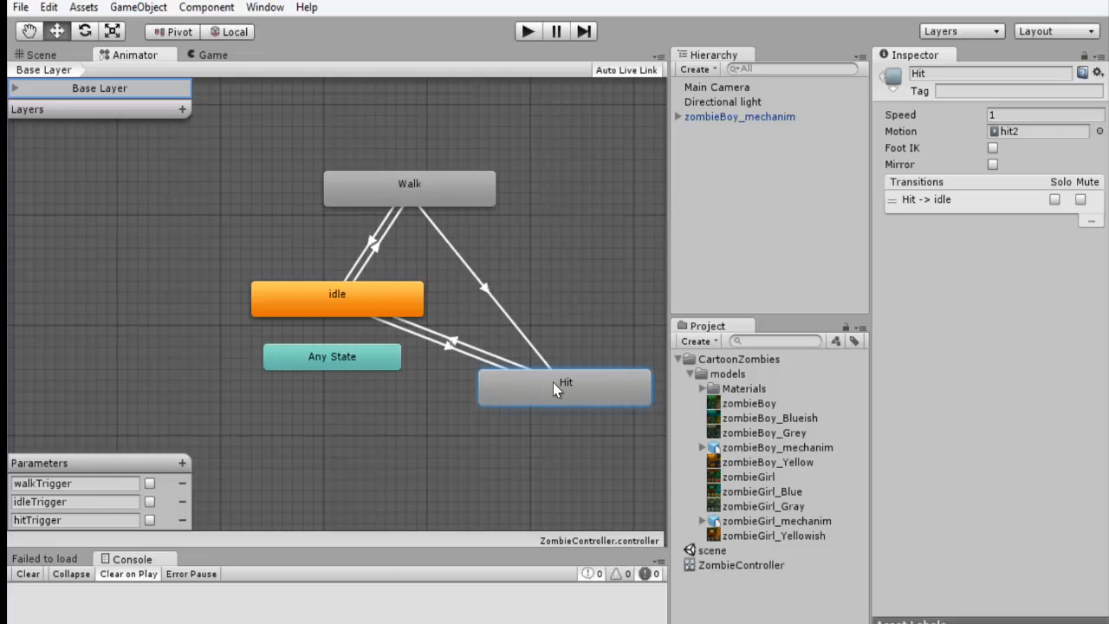
click(480, 198)
right_click(569, 392)
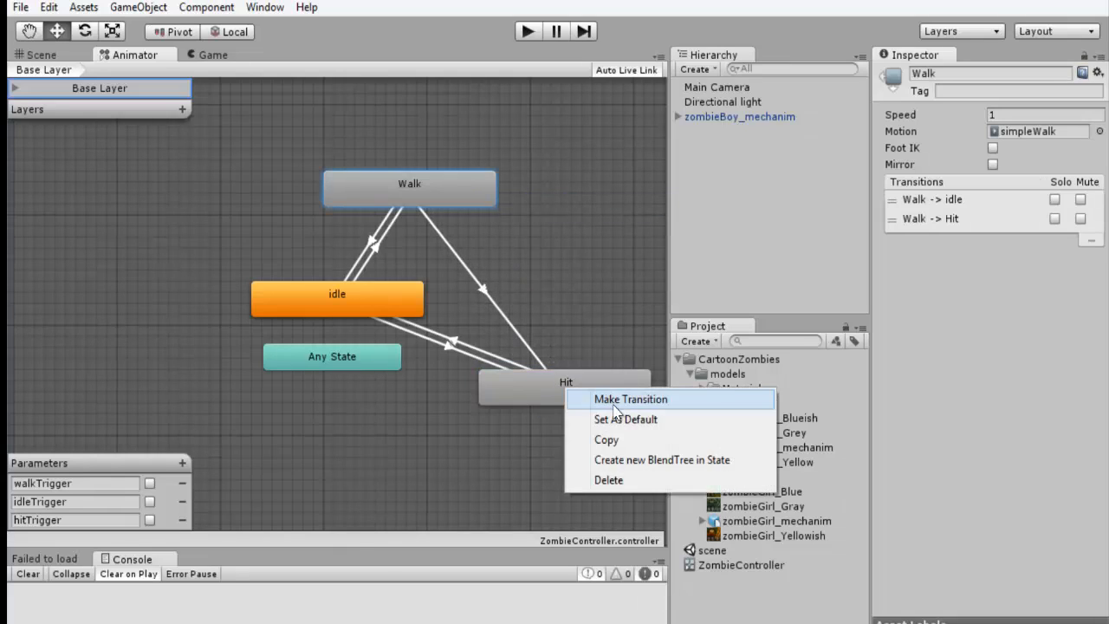
click(610, 396)
click(446, 198)
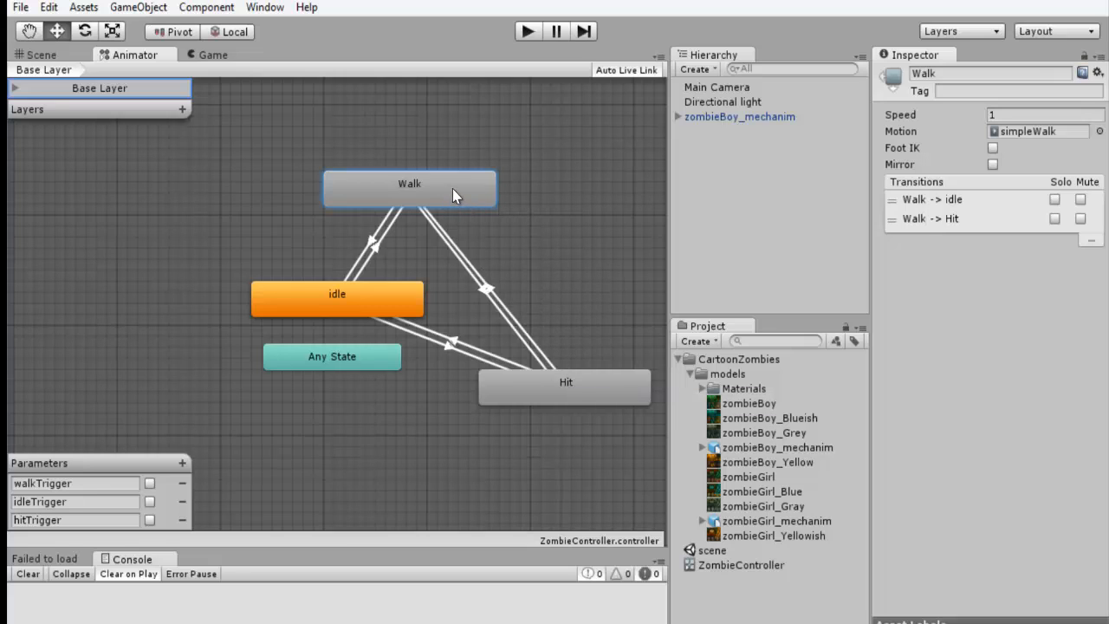
Set the Walk -> Hit transition's condition to hitTrigger and check the condition on the Hit -> Walk transition
click(478, 292)
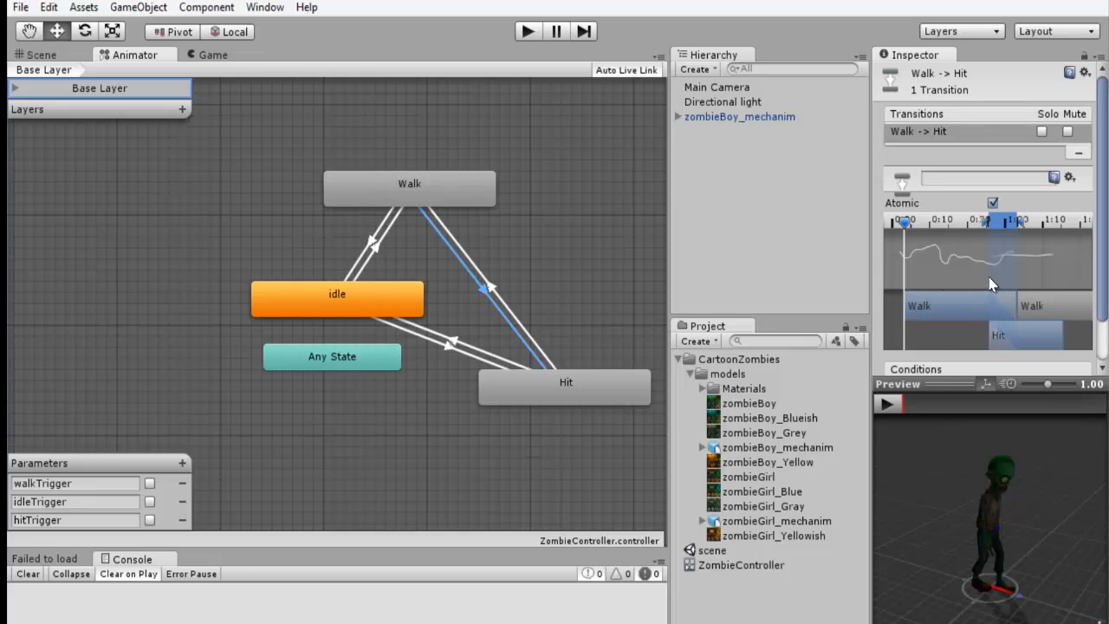
scroll(1014, 329, down, 3)
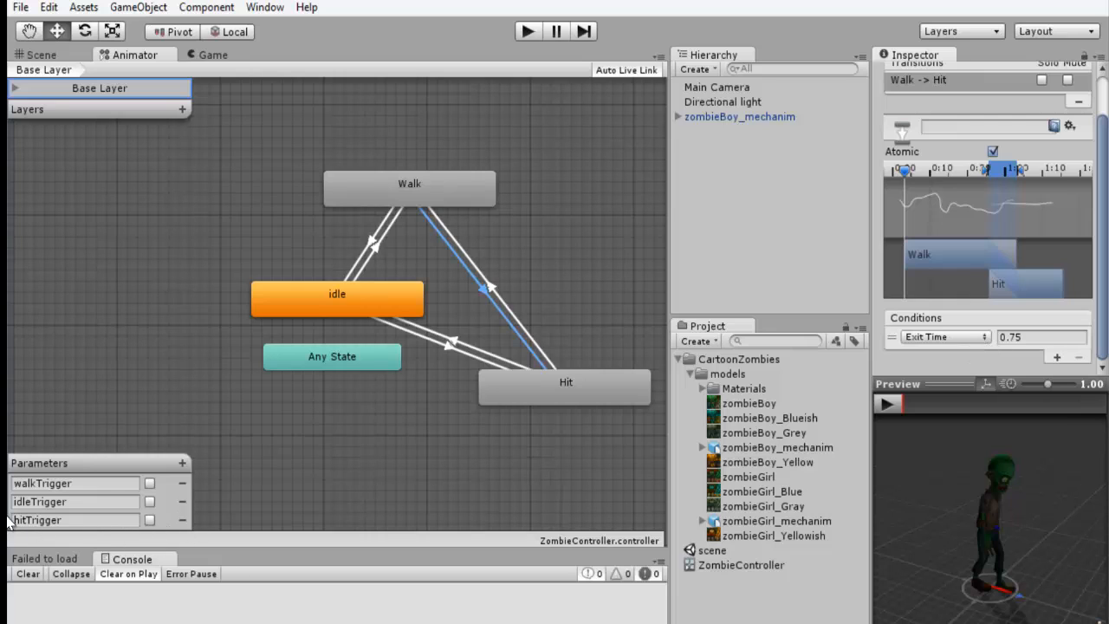
click(985, 340)
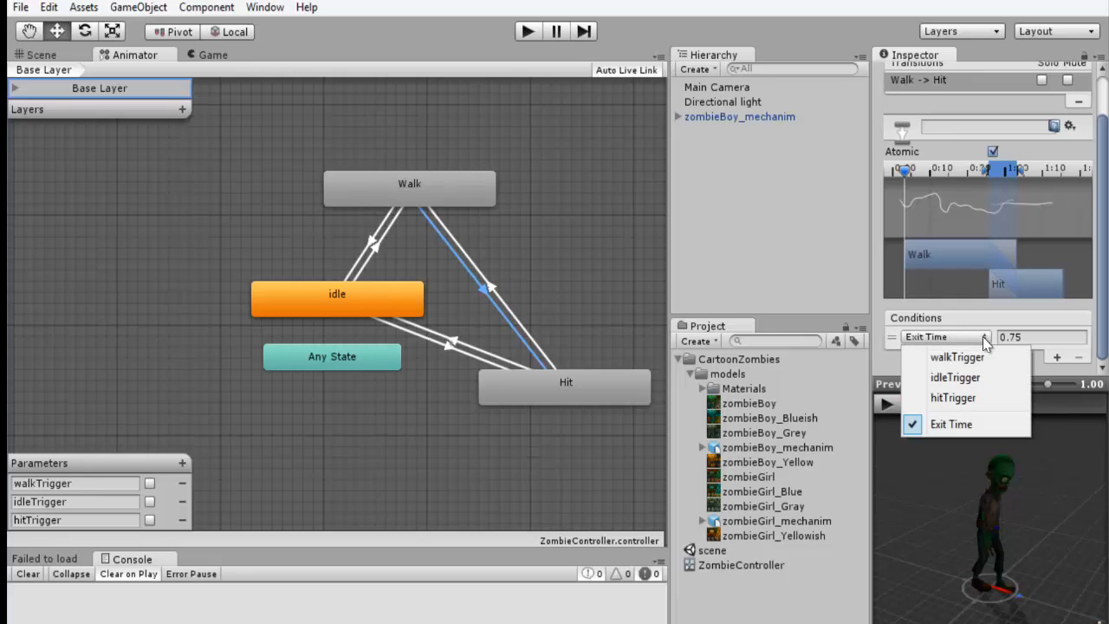
click(965, 396)
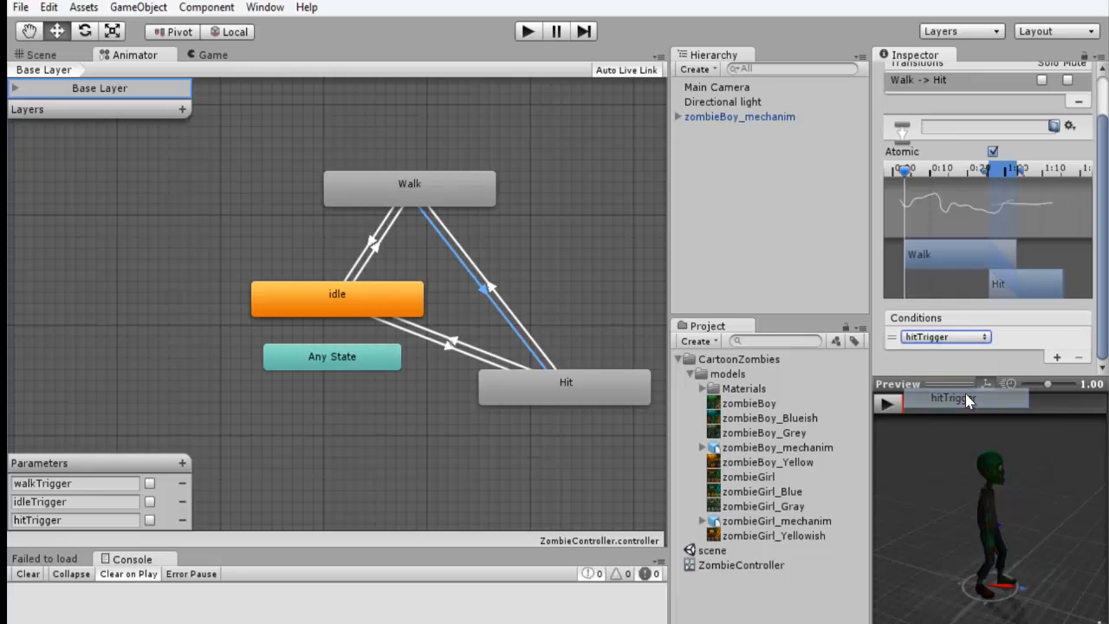
click(501, 290)
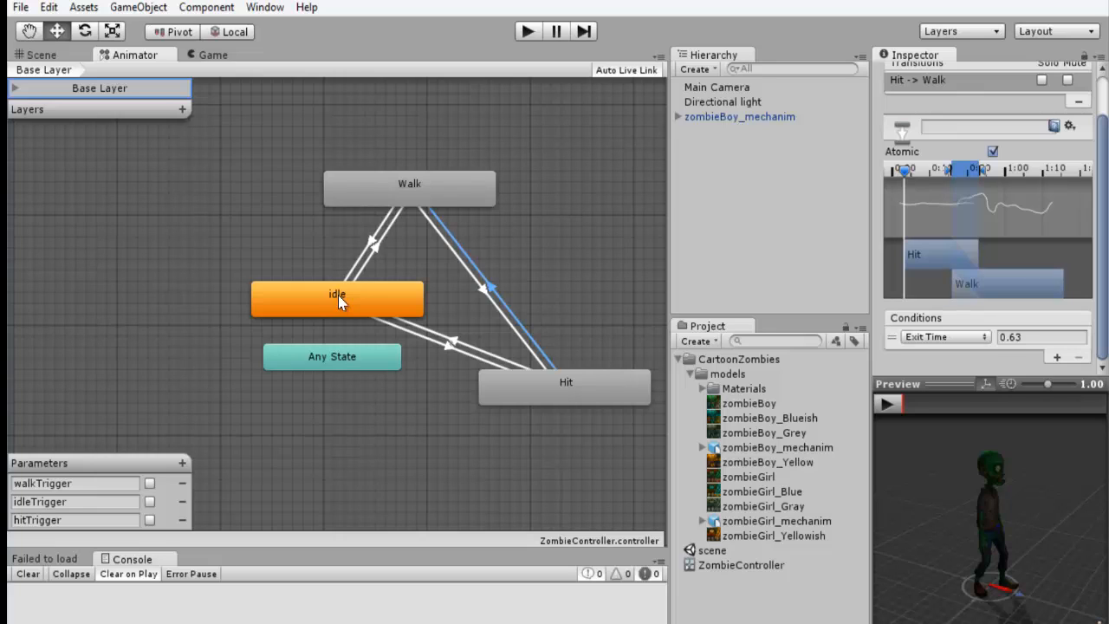
click(583, 387)
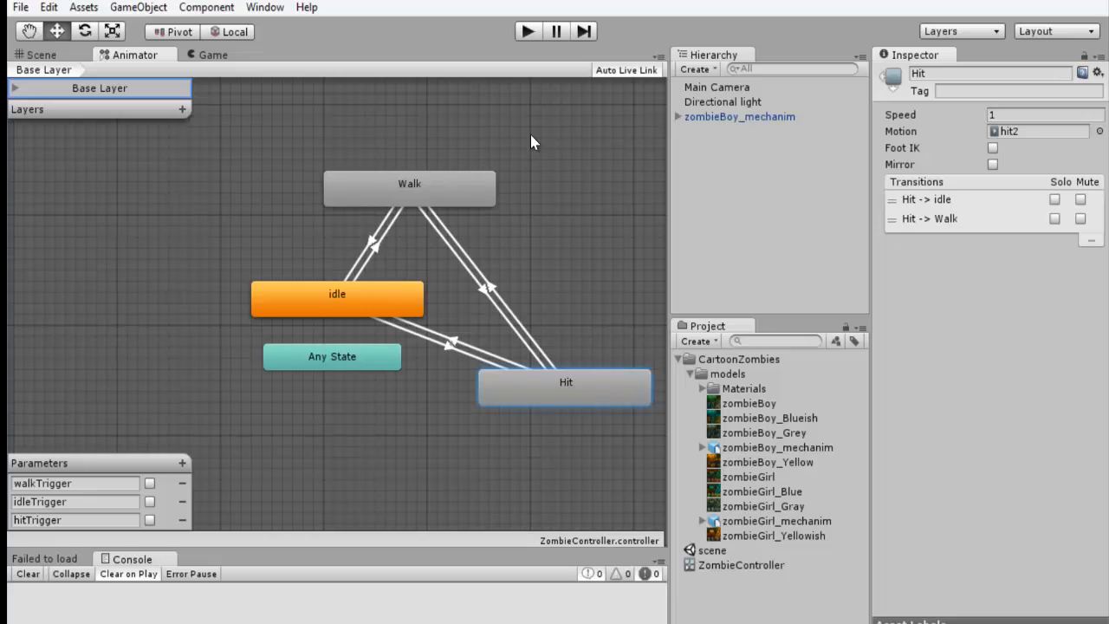
Set the Main Camera's field of view to 50 and dock the Game view beside the Animator graph
click(211, 56)
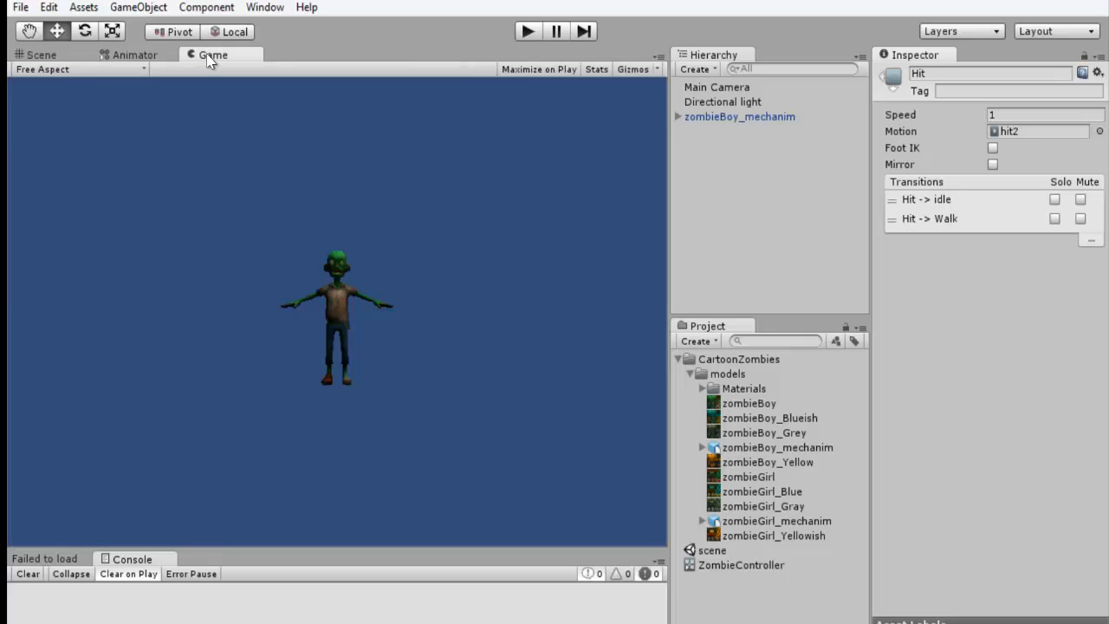
click(725, 88)
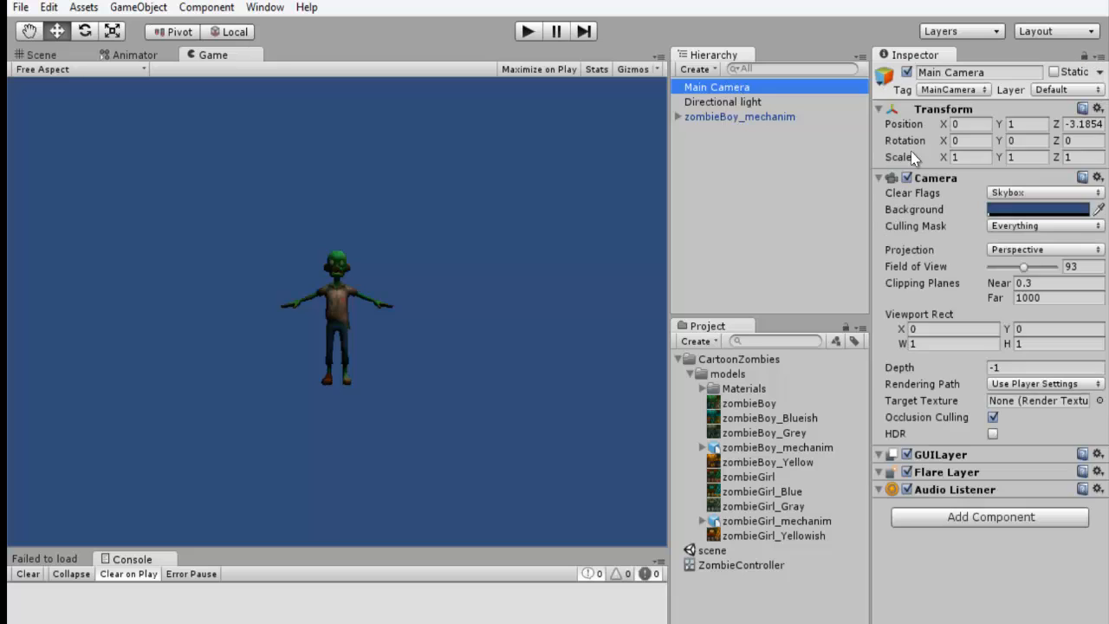
drag(1023, 266, 1007, 262)
drag(213, 54, 521, 173)
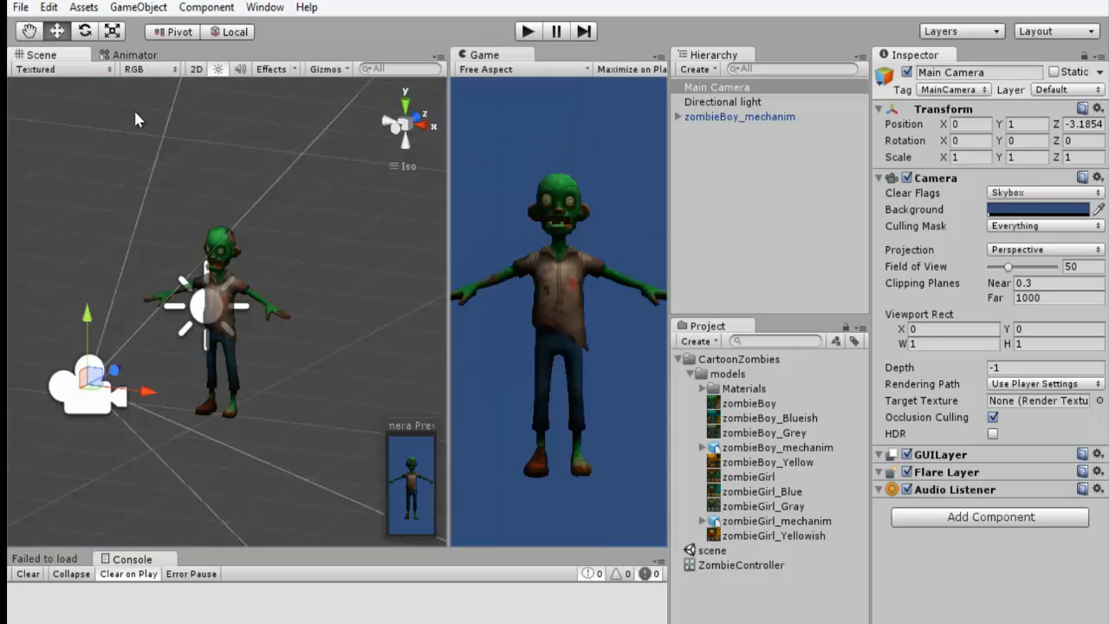
click(135, 55)
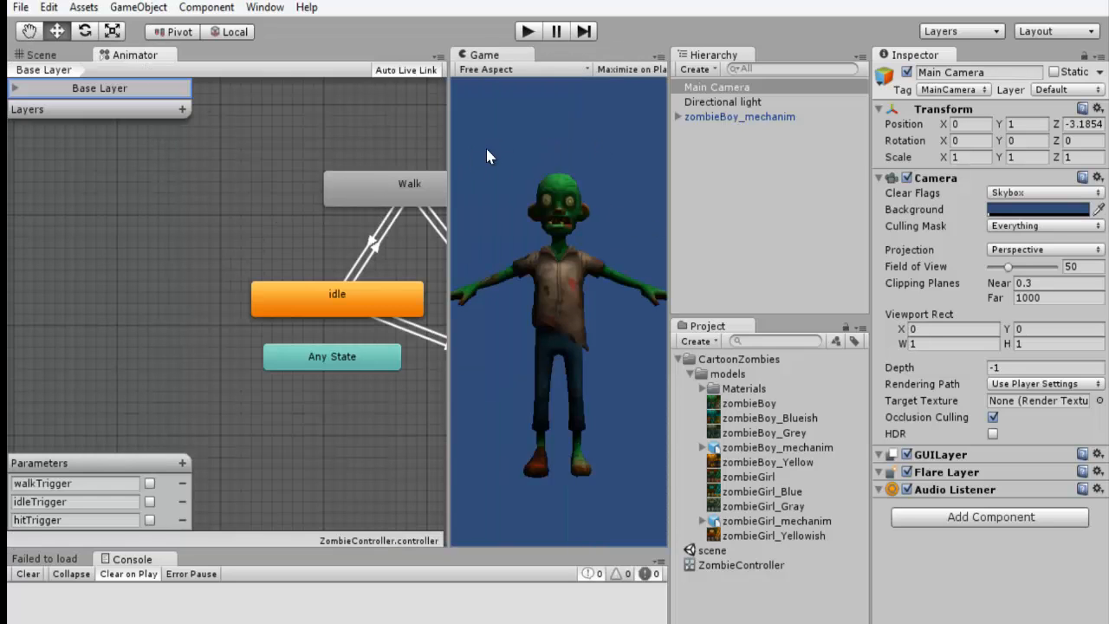
Run the scene, fire walkTrigger and hitTrigger in turn, and widen the Animator graph to follow the Hit transitions
click(527, 31)
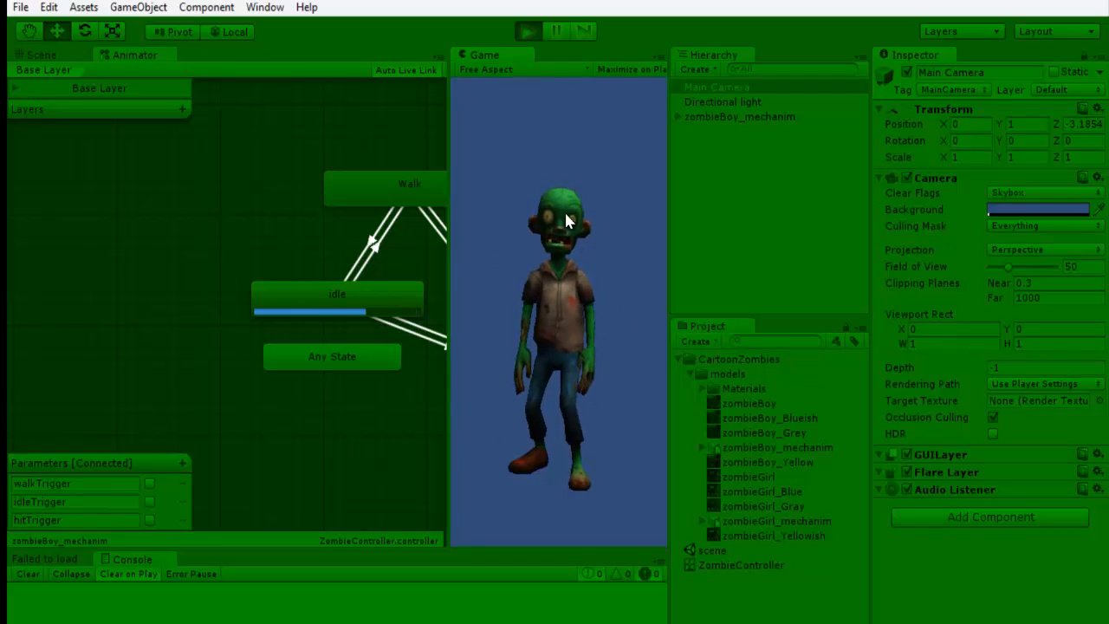
click(149, 483)
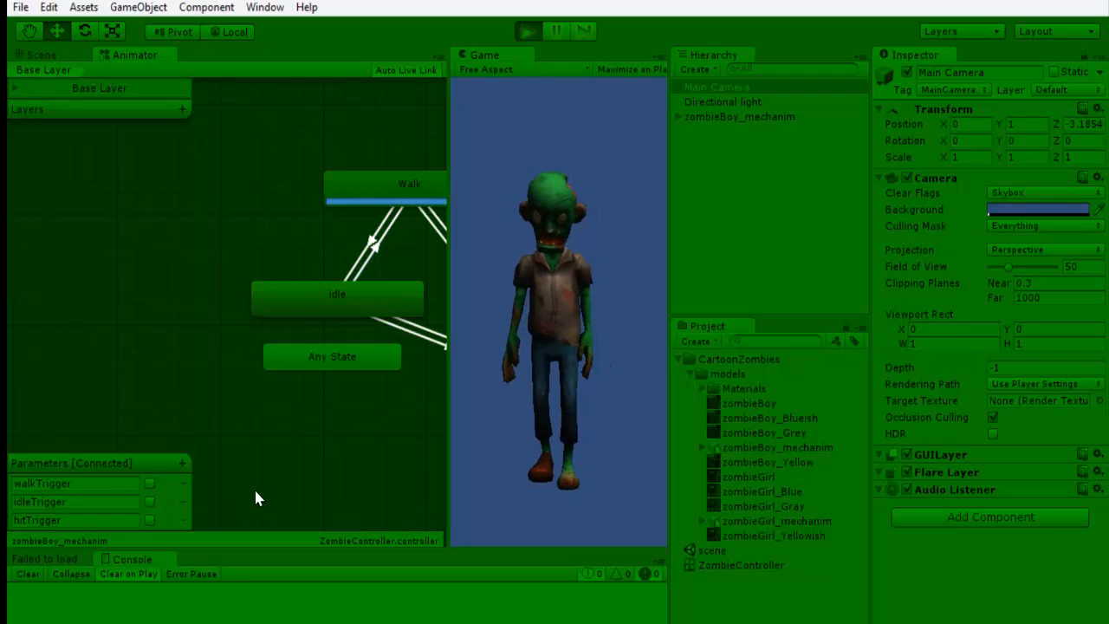
click(150, 522)
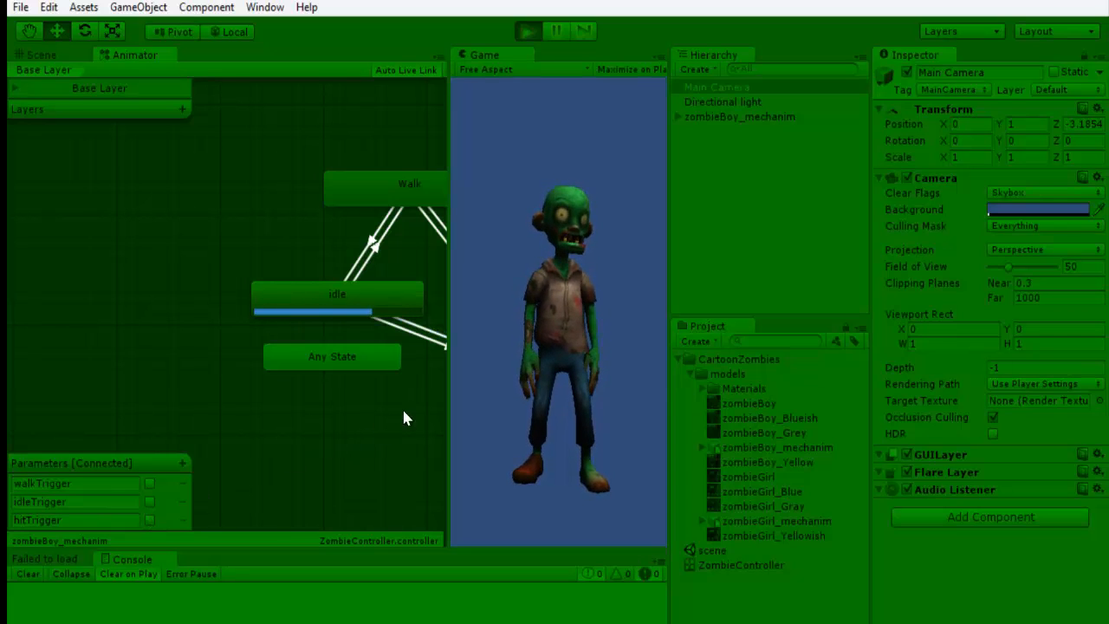
drag(450, 364, 547, 371)
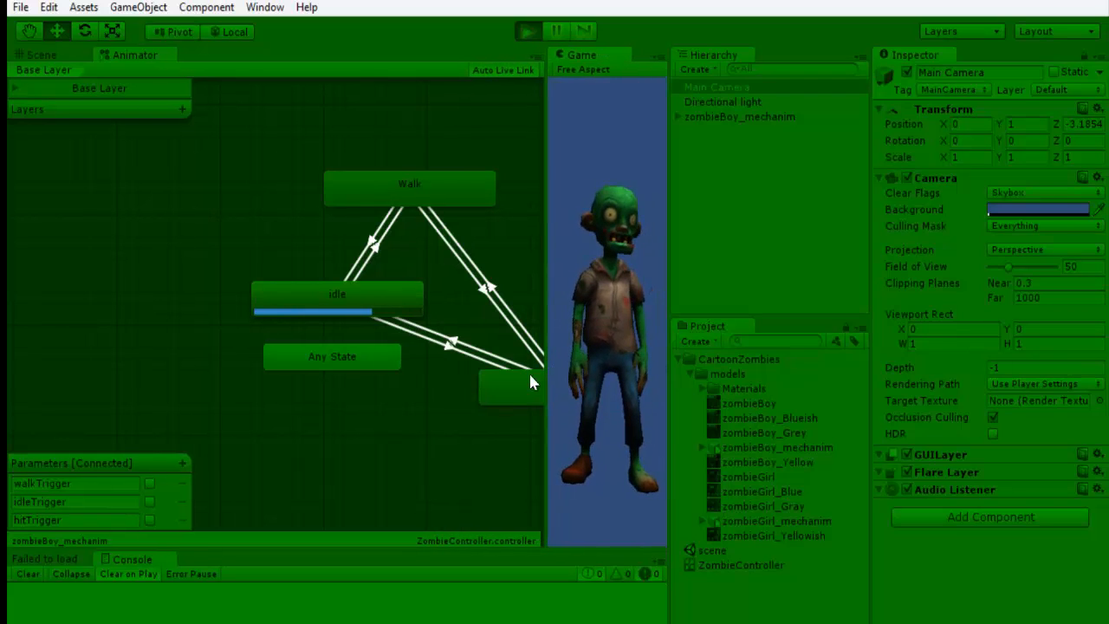
Stop play mode and regroup the Game view with the Scene and Animator views, keeping the Animator graph showing
click(527, 31)
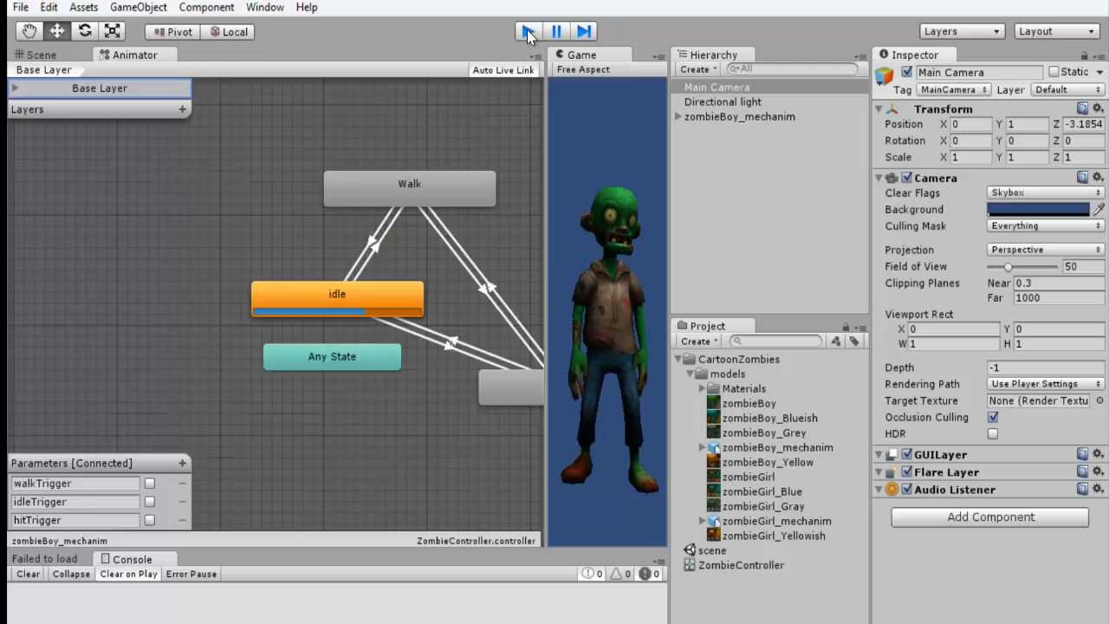
click(436, 381)
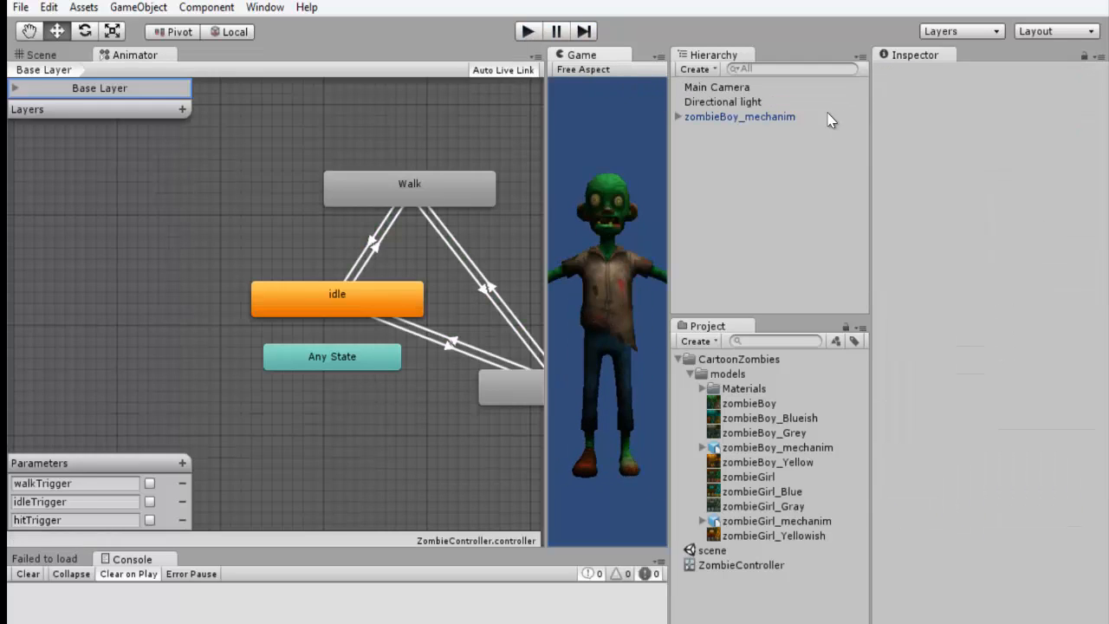
drag(598, 59, 203, 54)
click(130, 55)
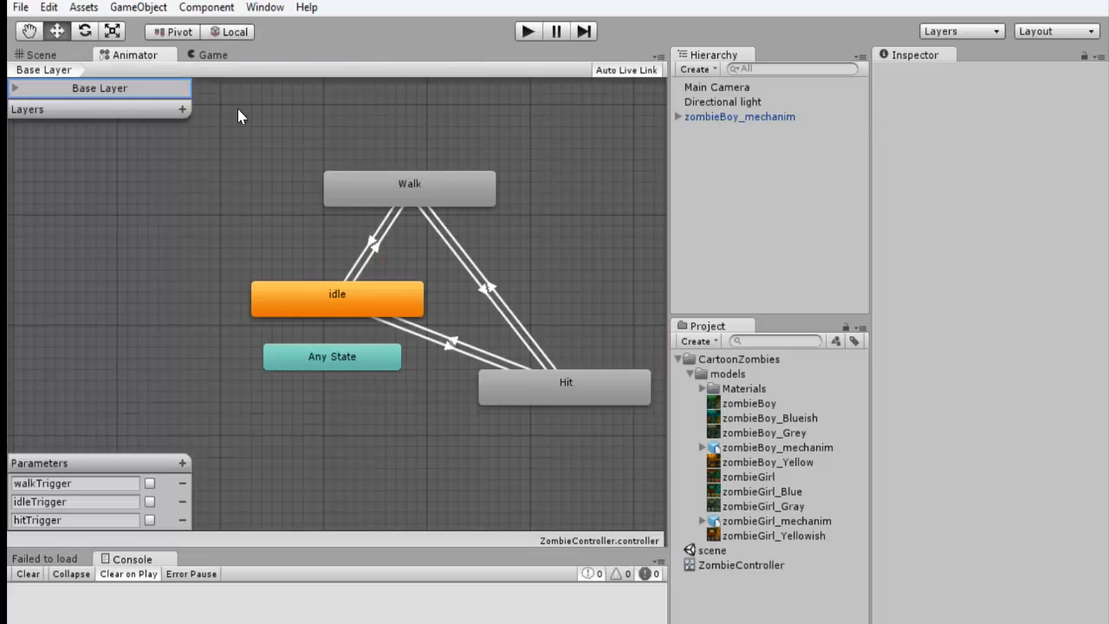
Compare the exit conditions of the Hit -> Walk and Hit -> idle transitions leaving the Hit state
click(511, 386)
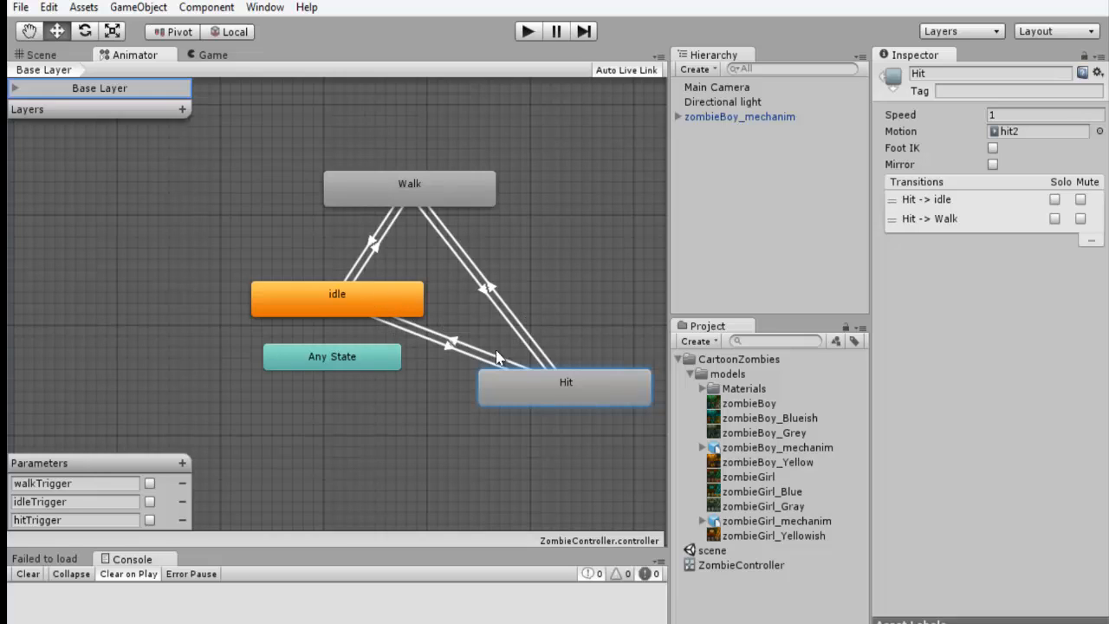
click(492, 289)
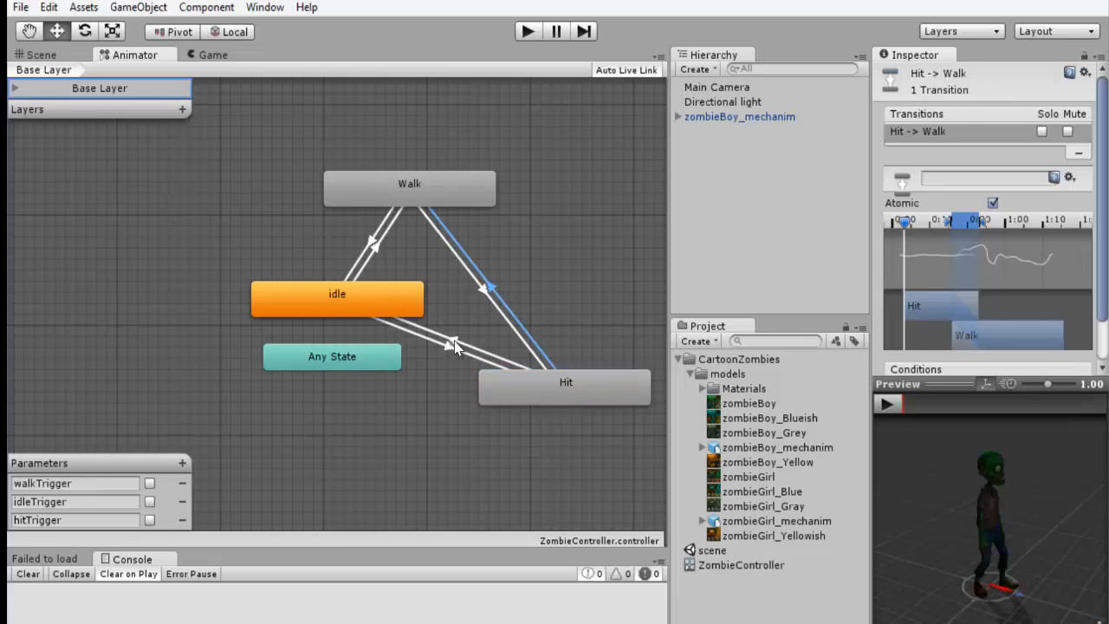
click(457, 345)
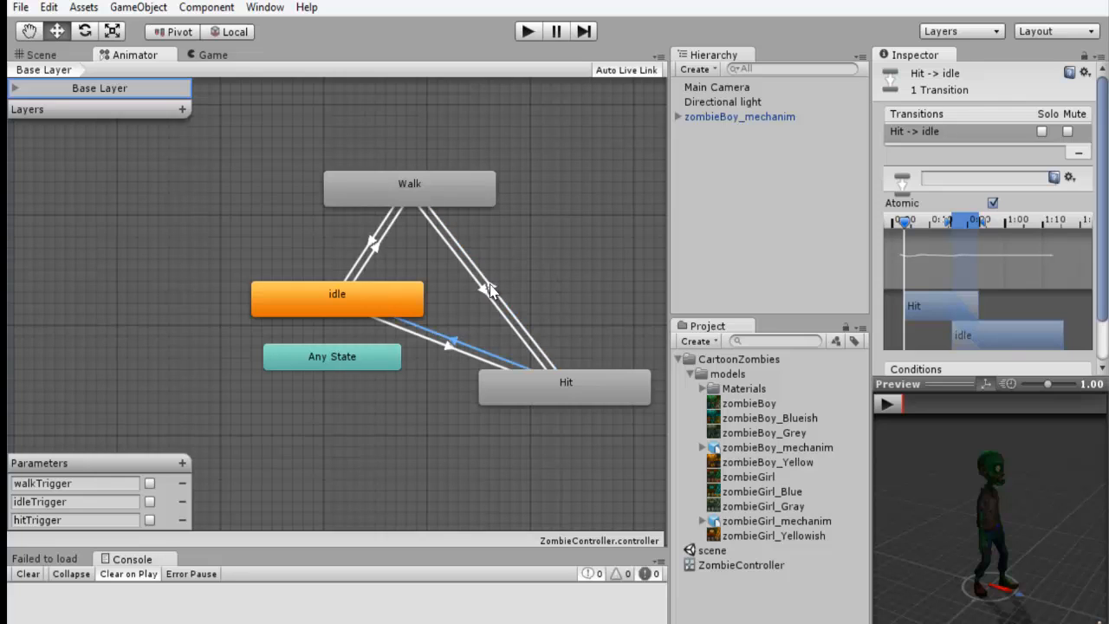
click(490, 291)
click(457, 341)
scroll(981, 328, down, 1)
scroll(1064, 371, down, 3)
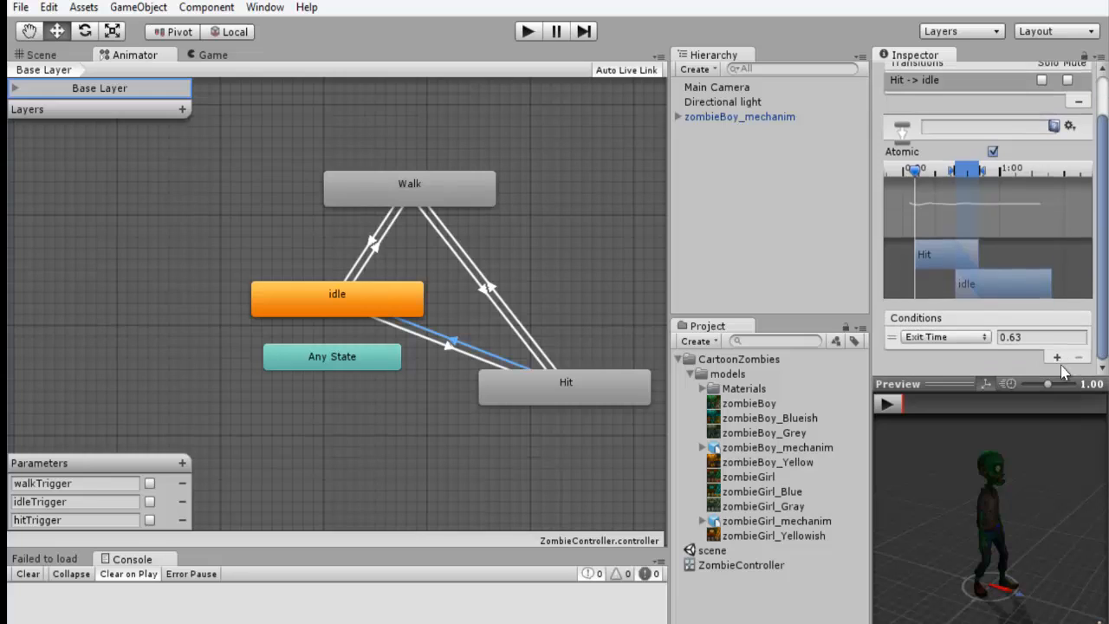
click(489, 291)
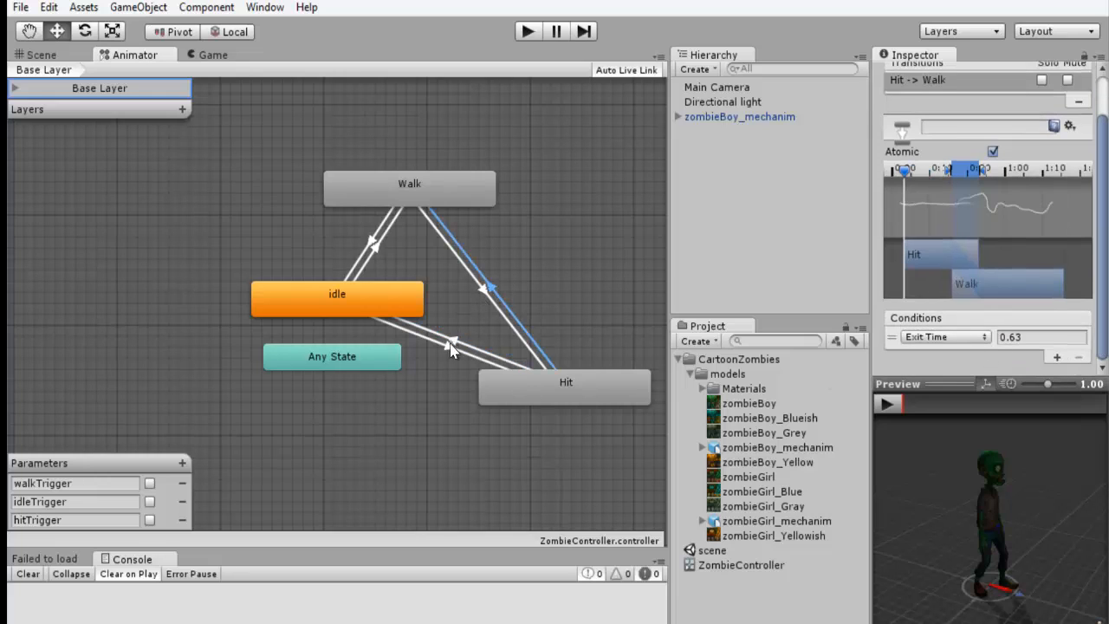
click(454, 350)
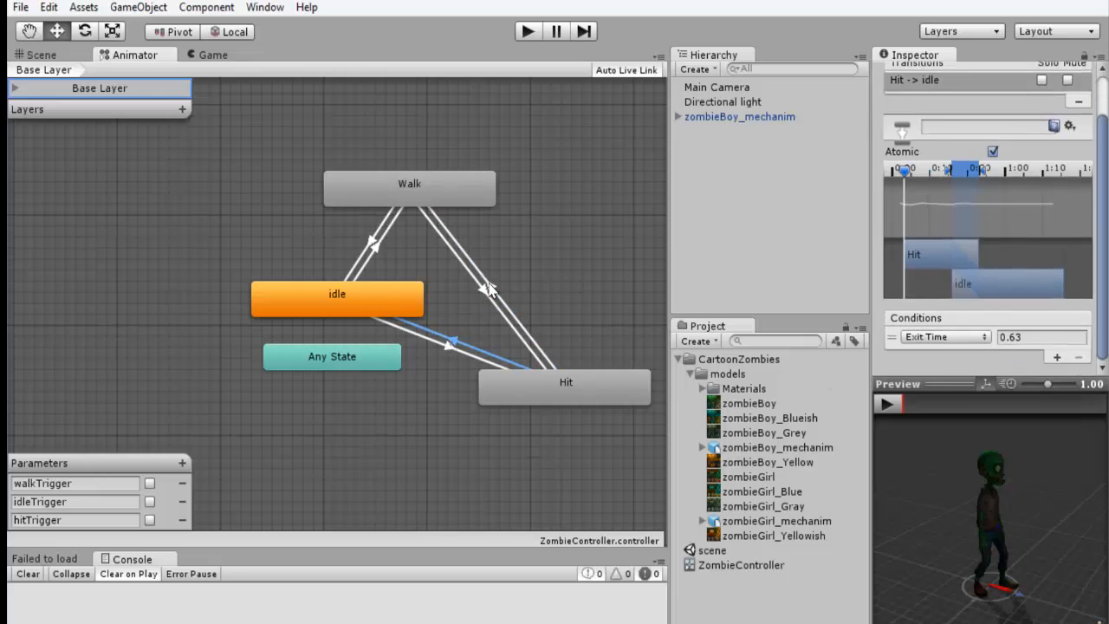
click(487, 286)
click(452, 345)
click(562, 392)
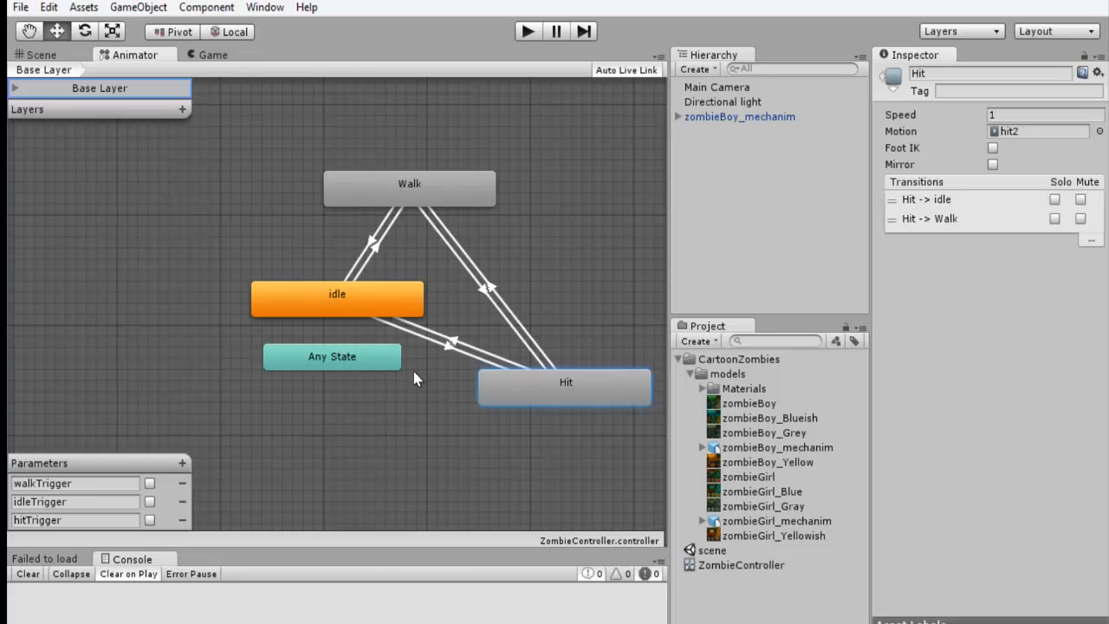
Delete the Hit -> idle transition from the Animator graph
click(457, 344)
right_click(456, 345)
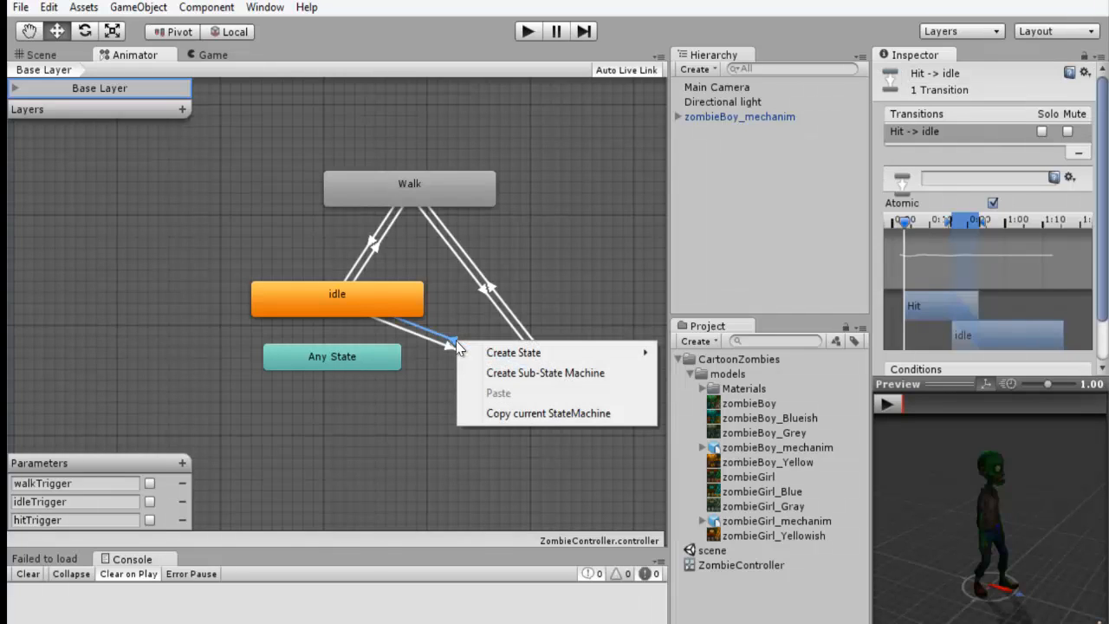
click(457, 360)
click(495, 357)
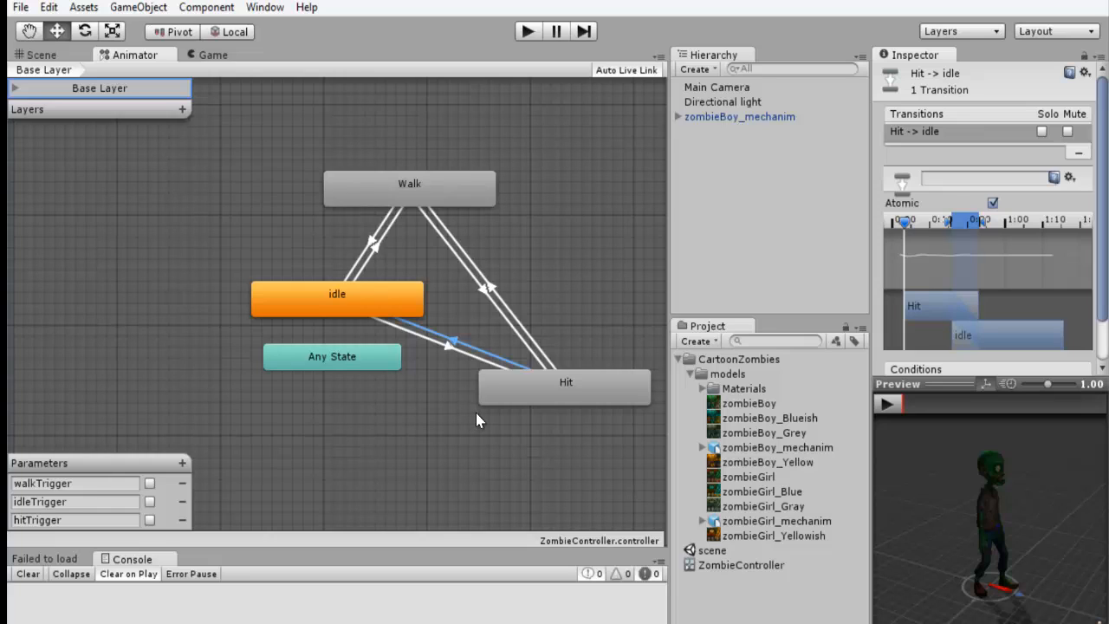
key(Delete)
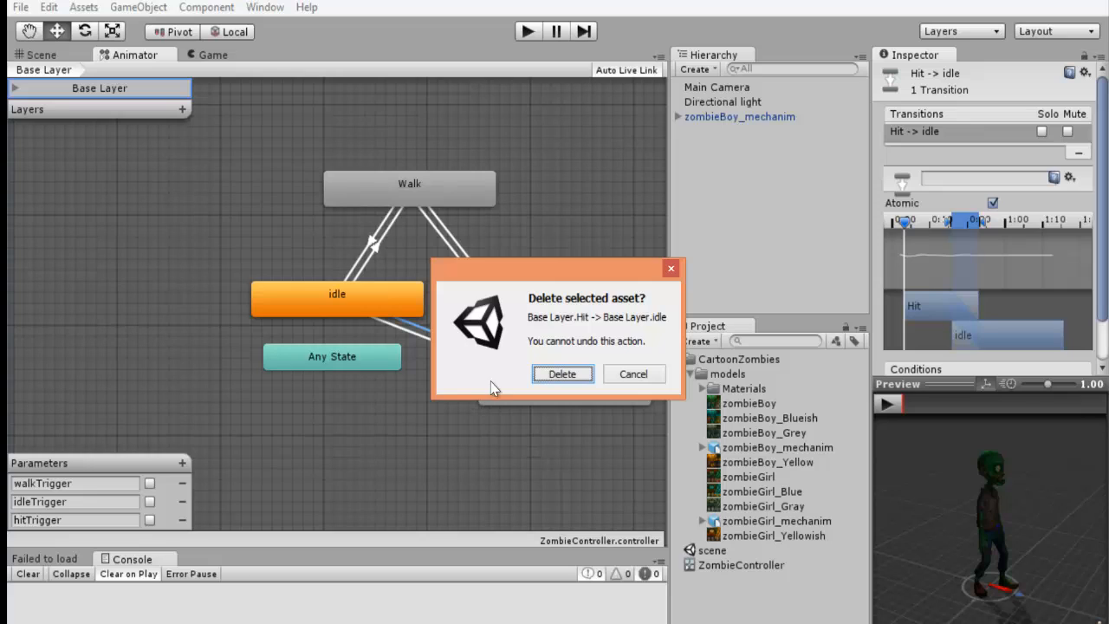
click(561, 374)
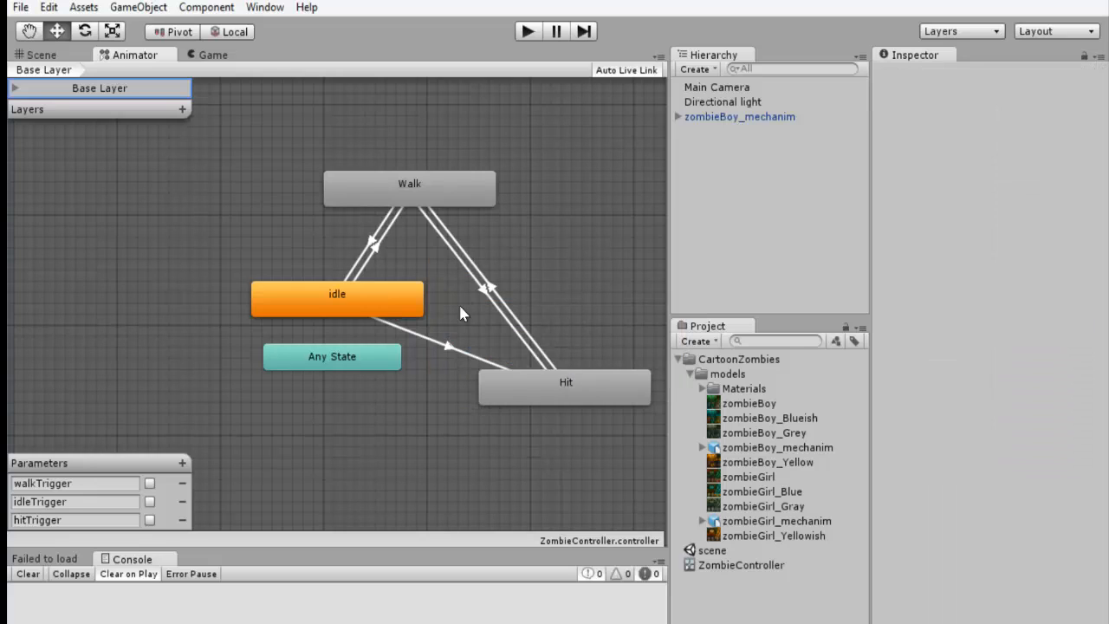
Delete the idle -> Hit transition so that idle links only to Walk
click(449, 345)
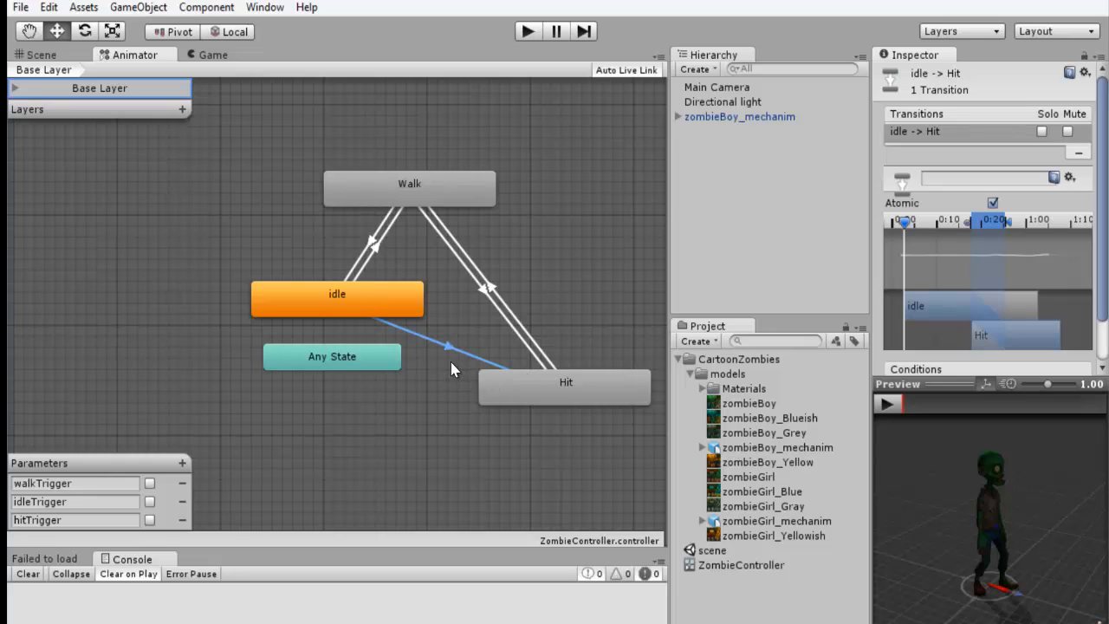
key(Delete)
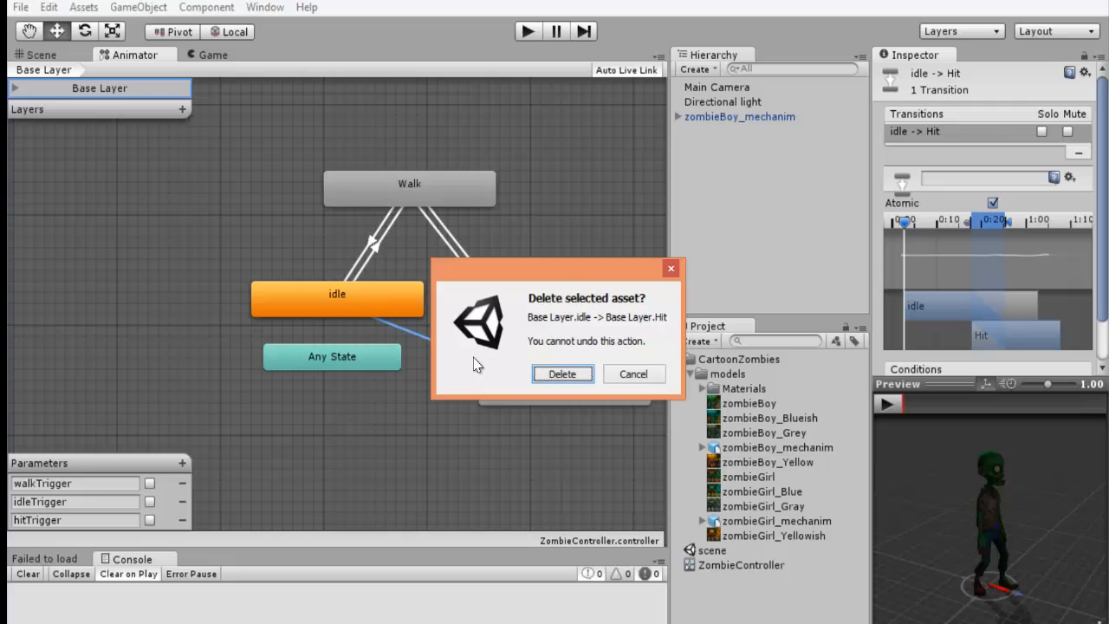
click(561, 373)
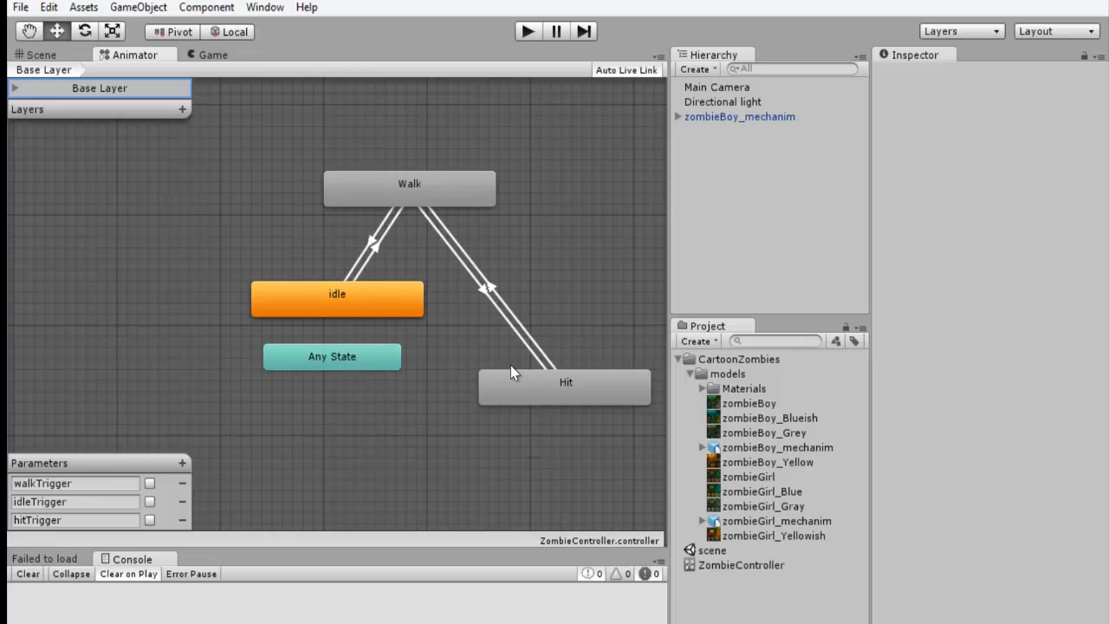
Move the idle state further left in the graph, away from Hit, and select the Hit state
click(350, 302)
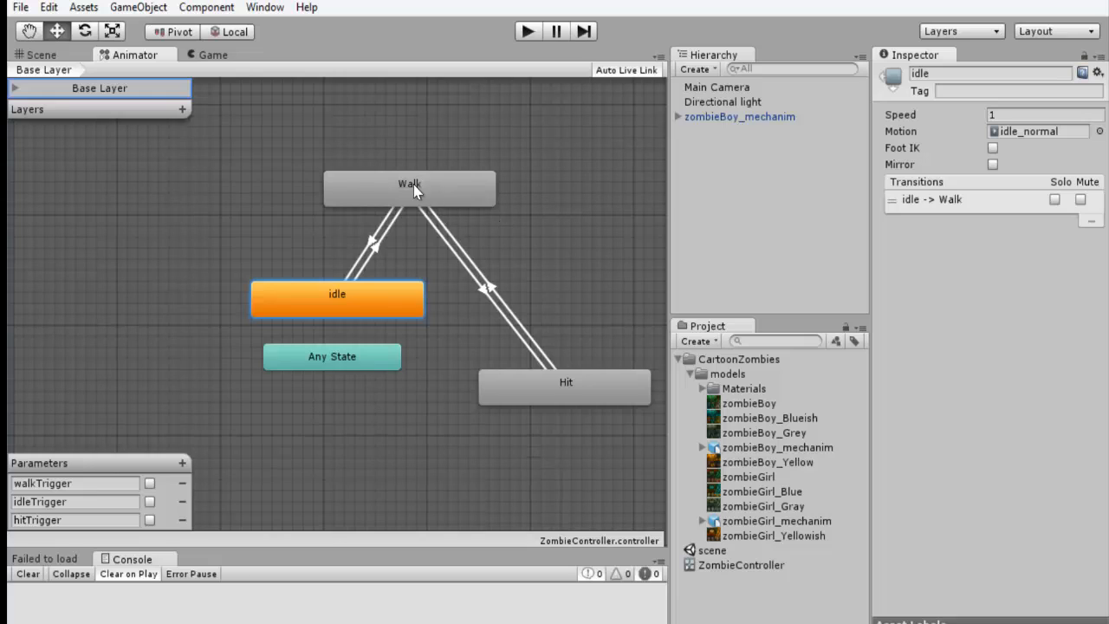
drag(380, 297, 256, 297)
click(523, 396)
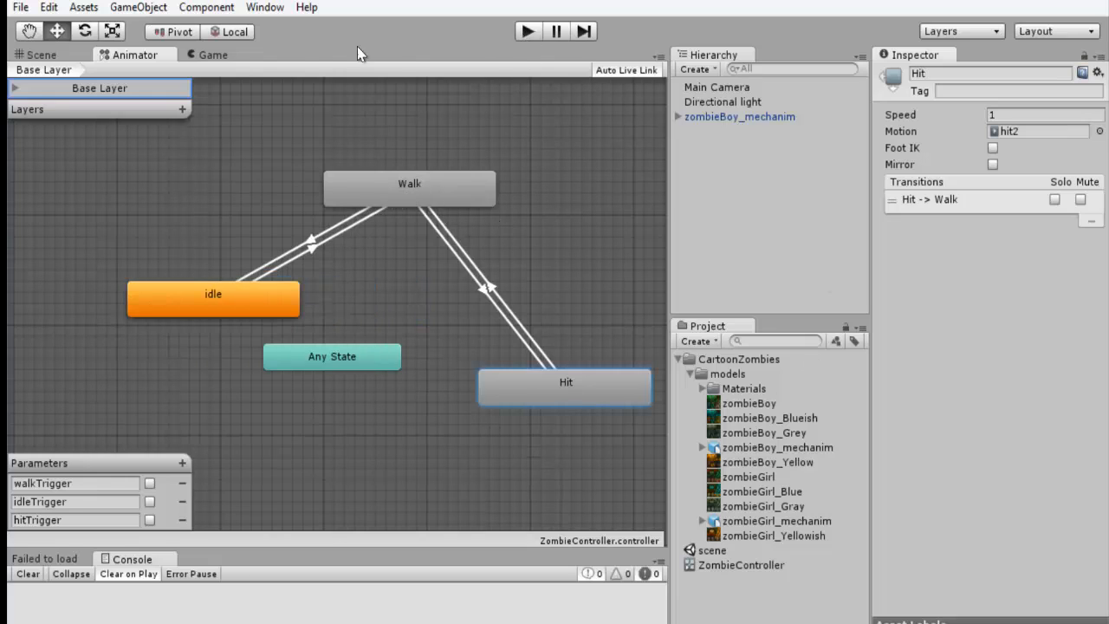
Dock the Game view beside the Animator area and run the scene with the Animator graph showing
click(208, 55)
drag(207, 54, 507, 140)
click(524, 30)
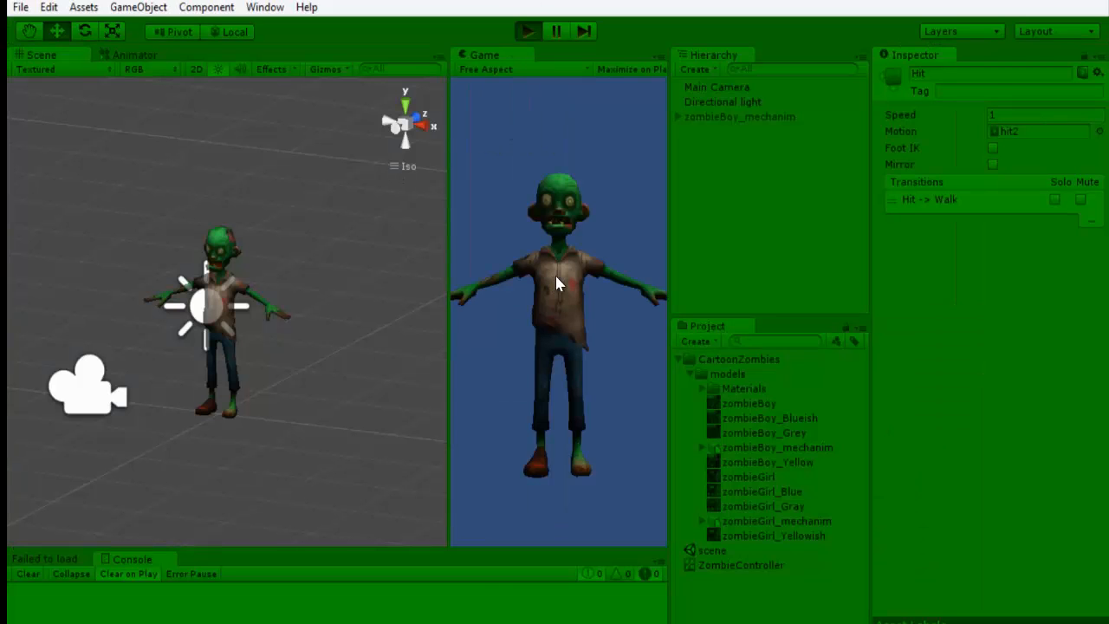
click(139, 55)
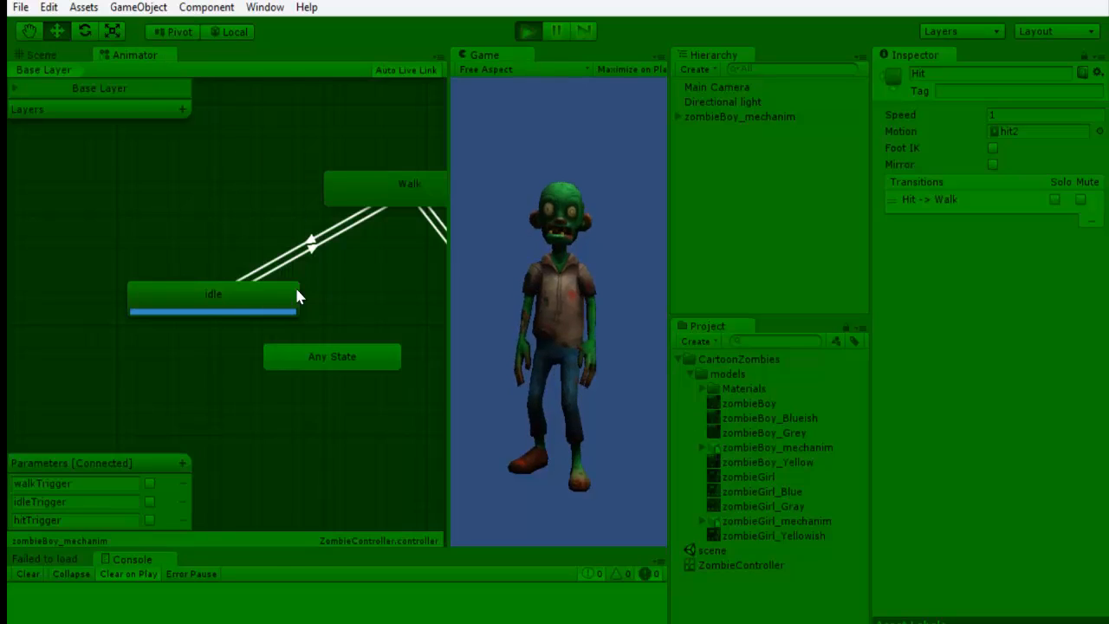
Fire walkTrigger once and hitTrigger repeatedly to test the Walk and Hit transitions on the running zombie, and end play mode
click(149, 484)
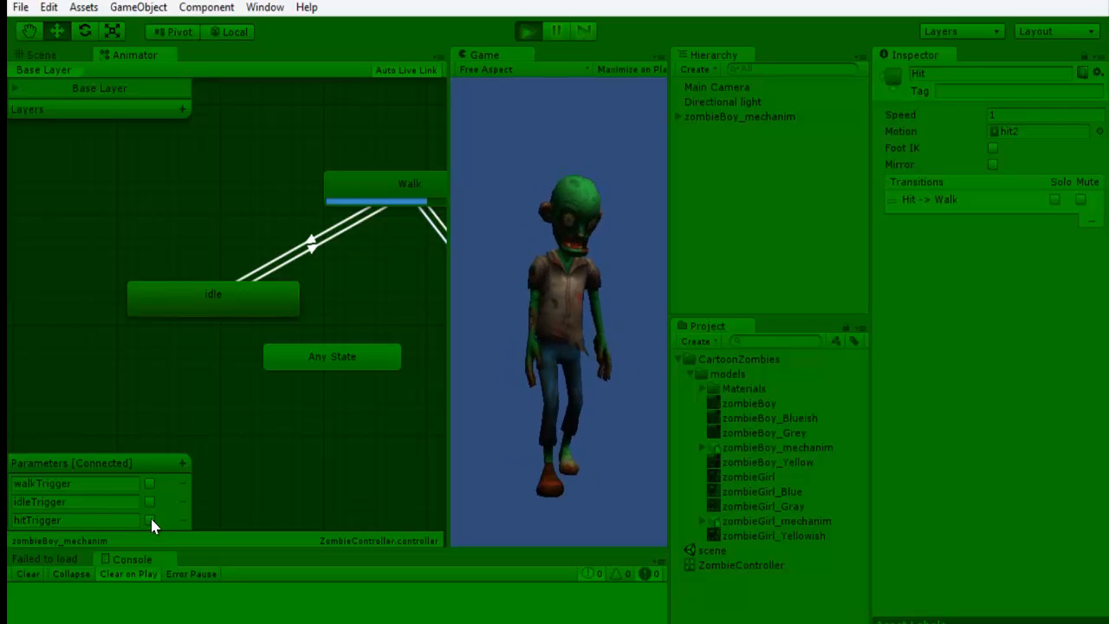
click(152, 520)
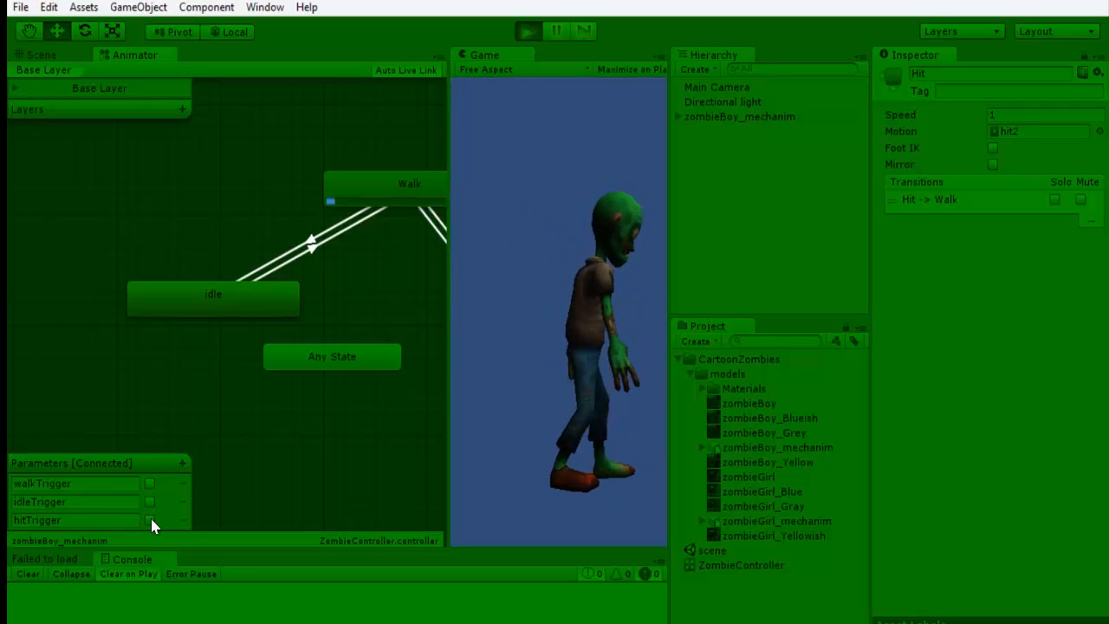
click(150, 519)
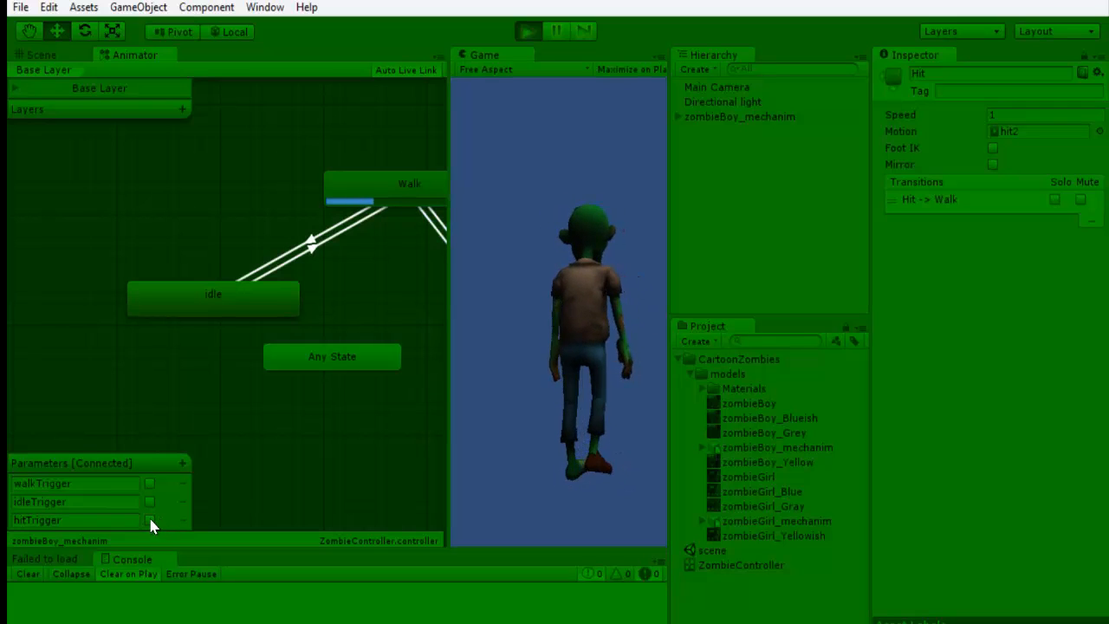
click(150, 519)
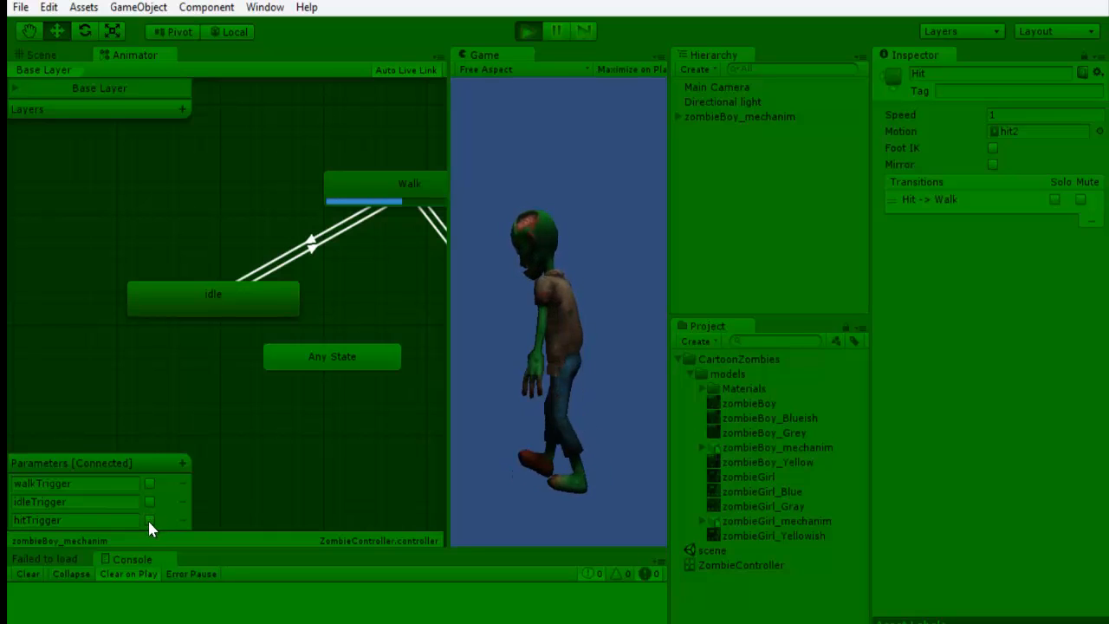
click(149, 518)
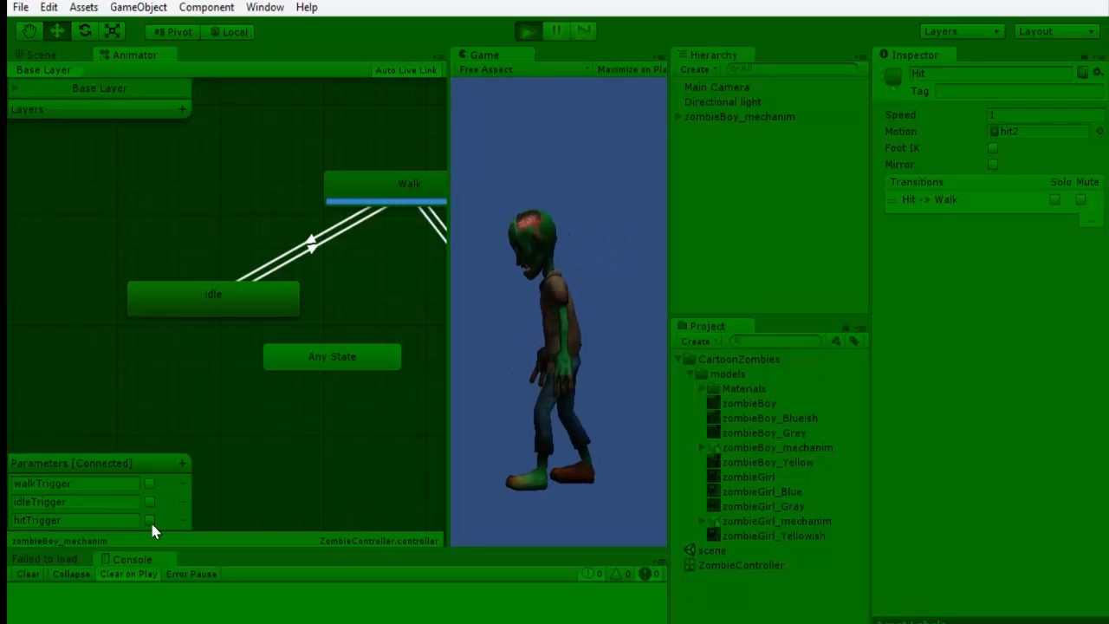
click(151, 521)
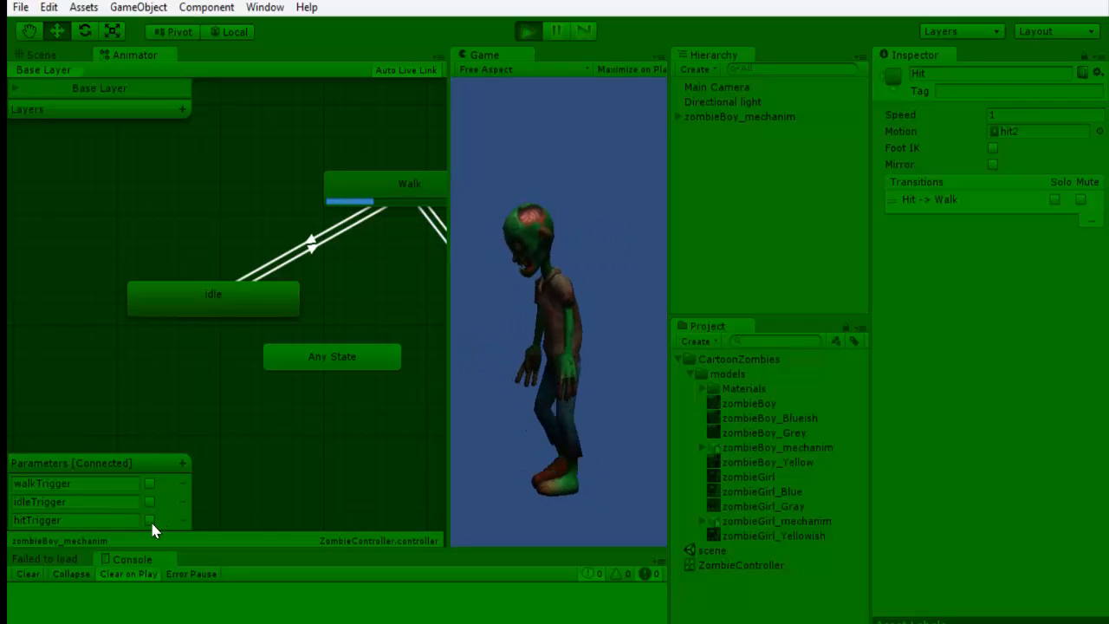
click(150, 514)
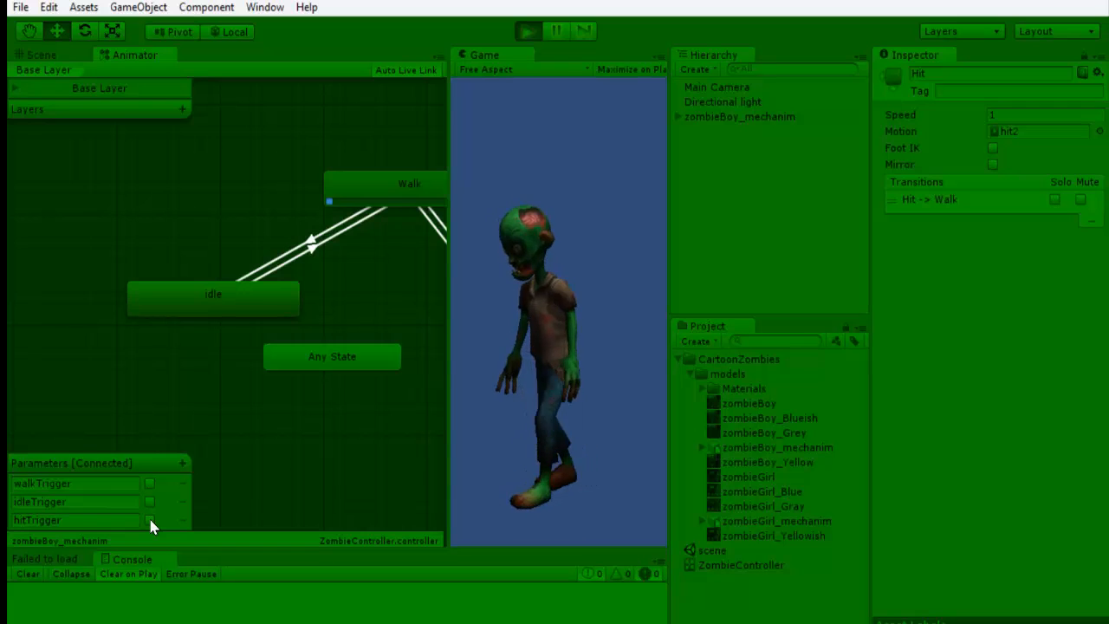
click(147, 519)
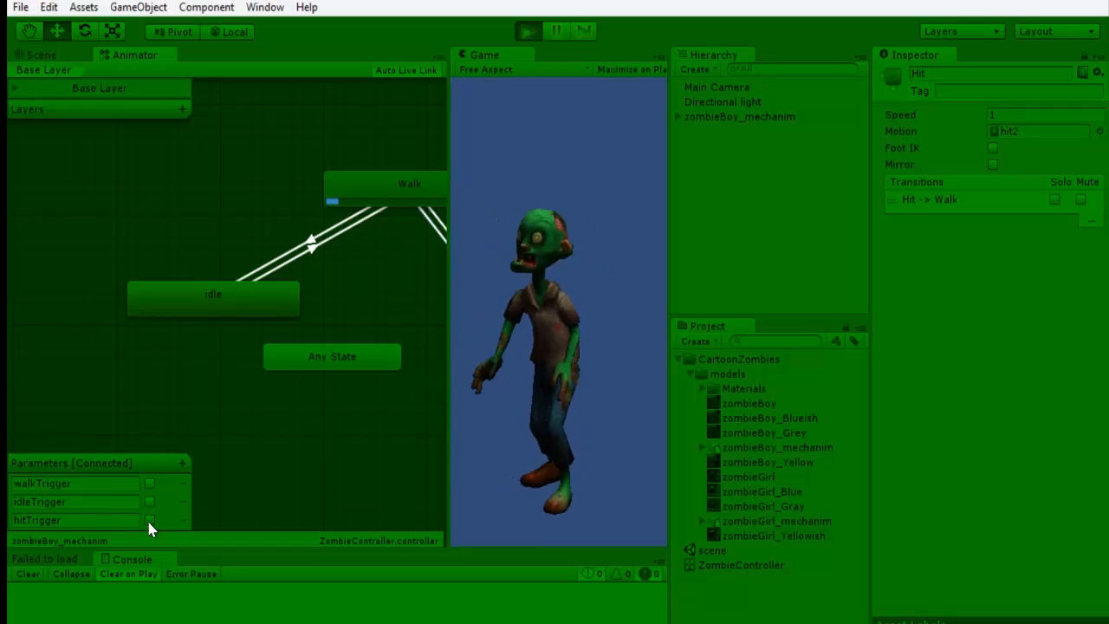
click(527, 31)
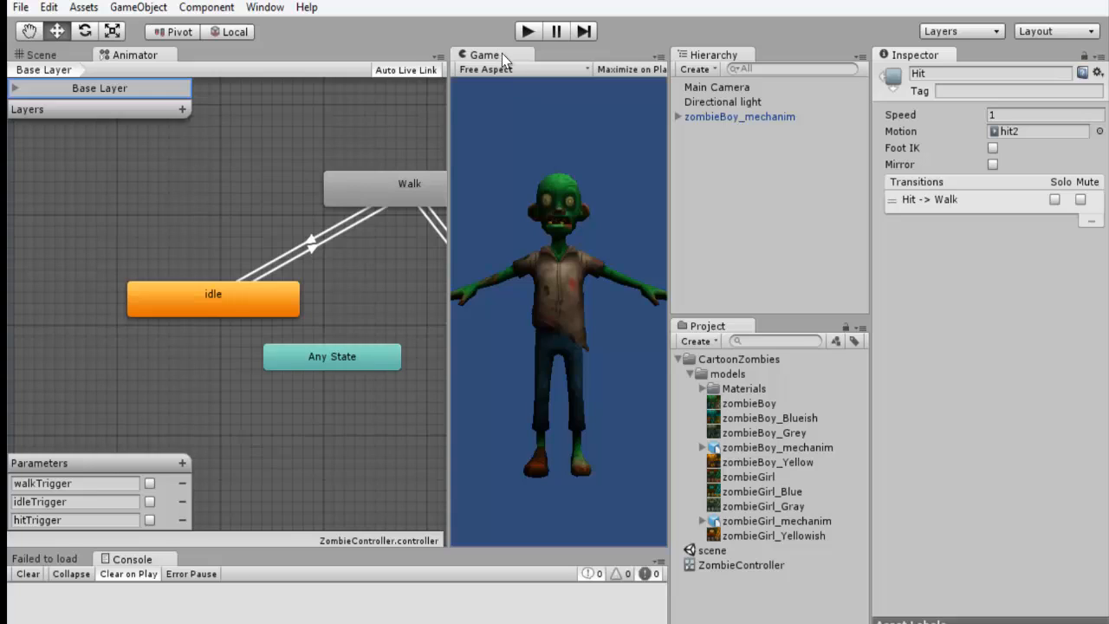
Dock the Game view back beside the Animator view, select the zombie in the Scene view and collapse the CartoonZombies folder
drag(457, 52, 216, 65)
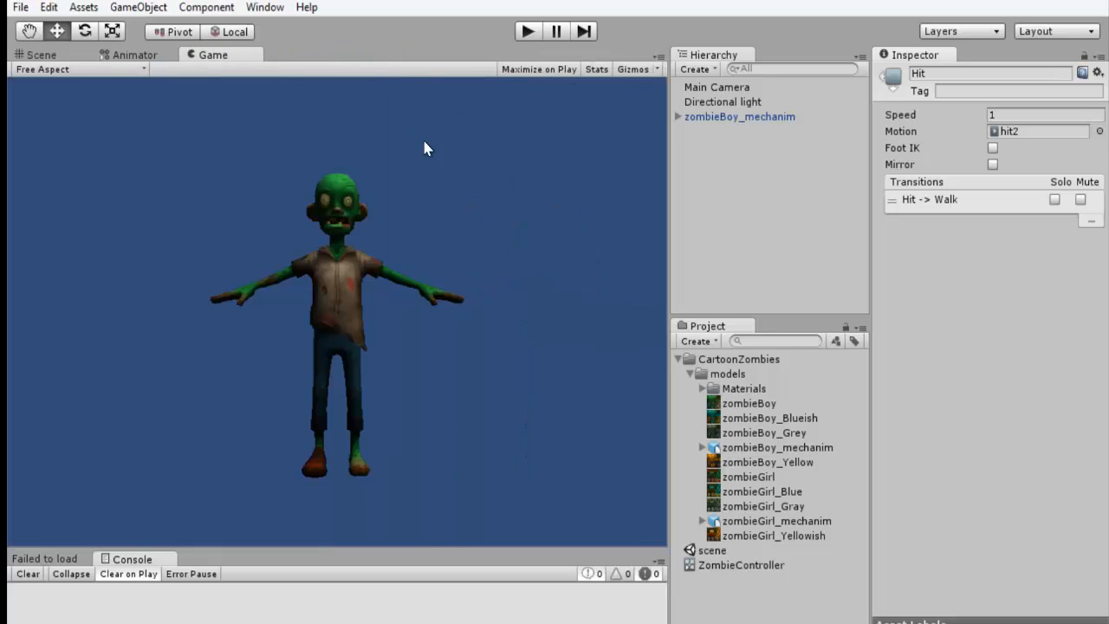
click(40, 54)
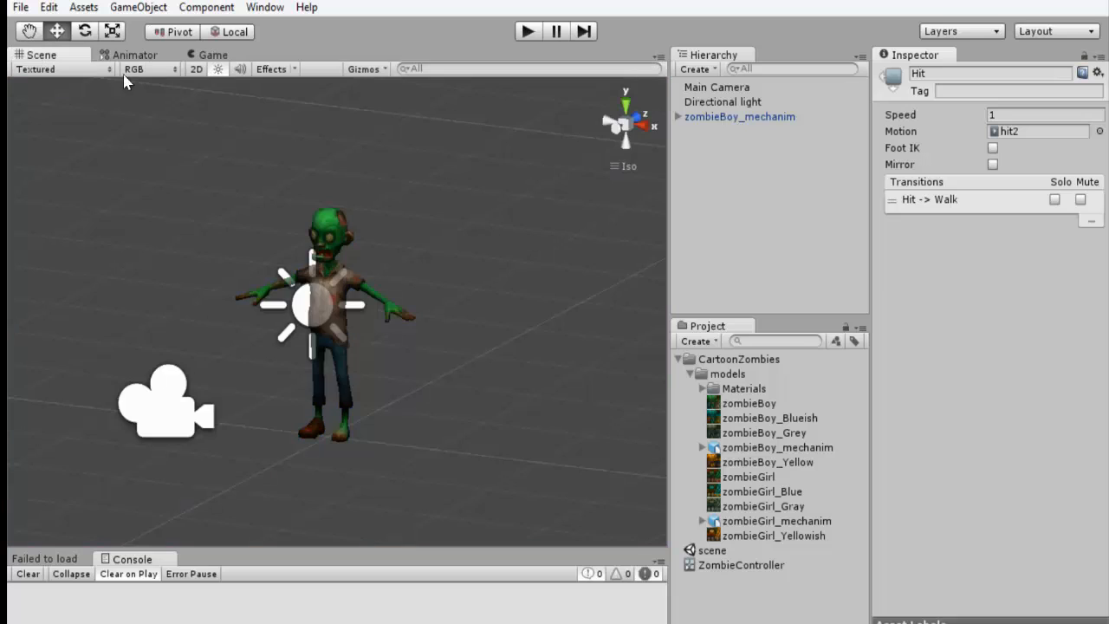
click(316, 233)
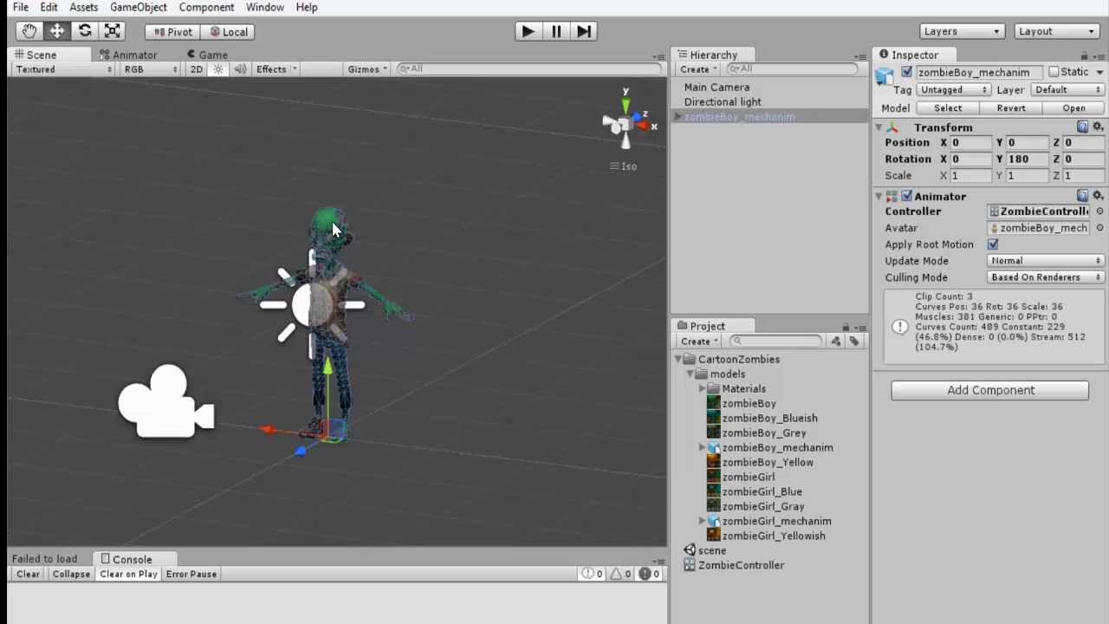
click(679, 358)
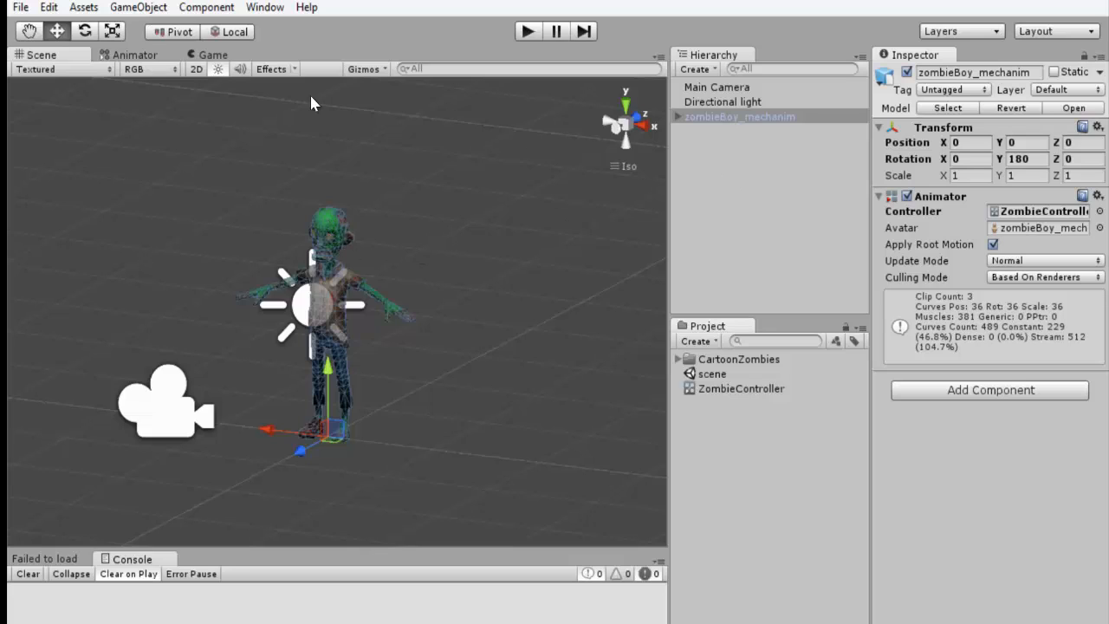
click(134, 56)
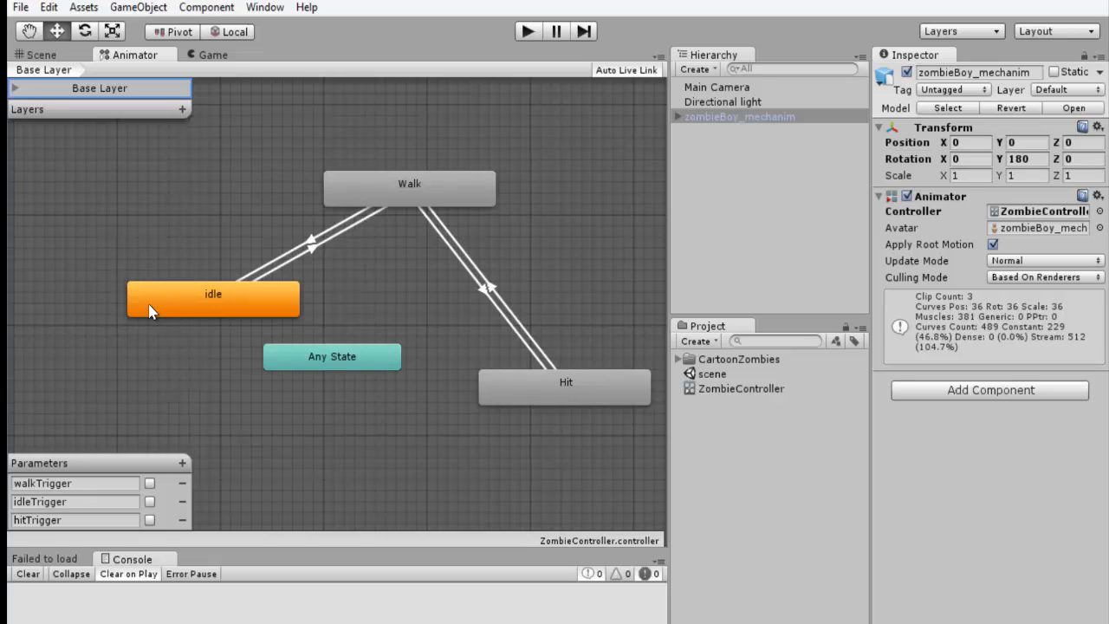
click(227, 55)
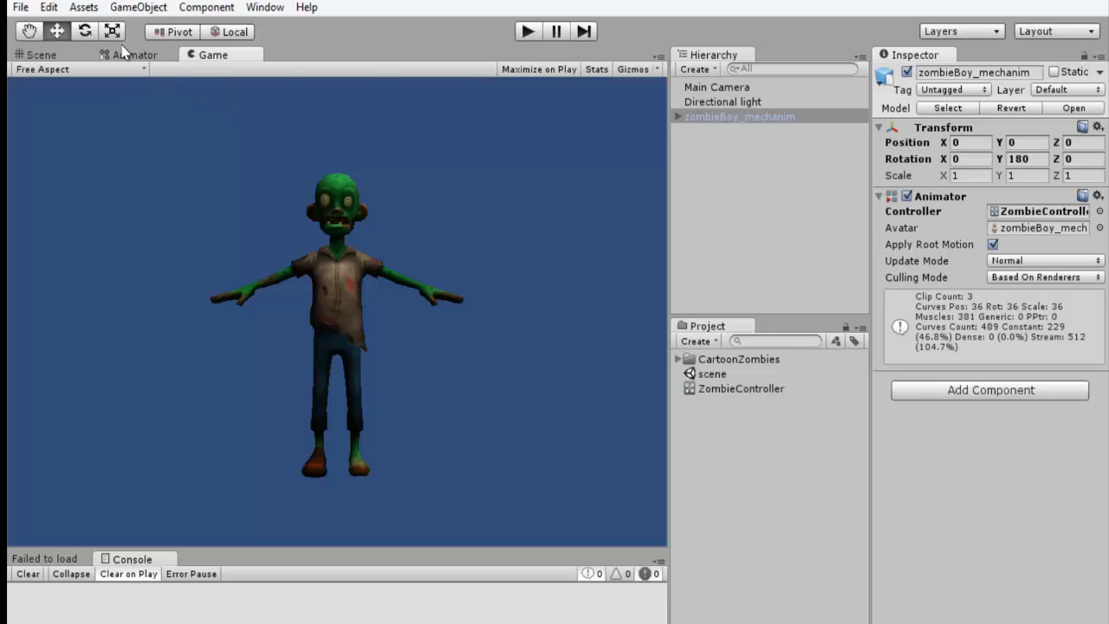
click(50, 57)
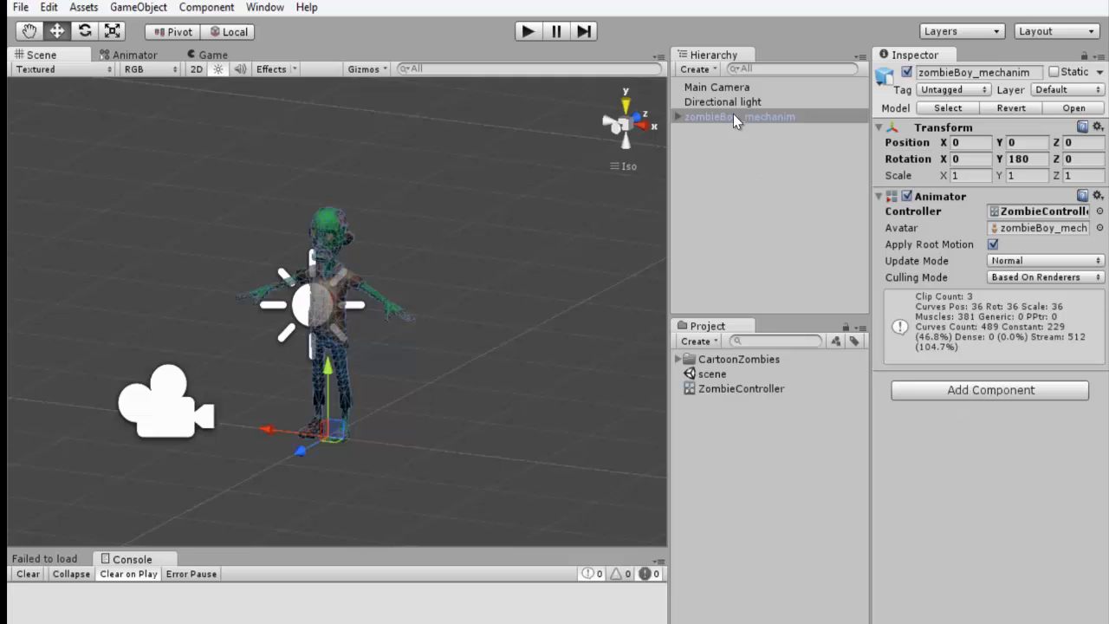
Add a new C# script component named GameController to the Main Camera
click(716, 87)
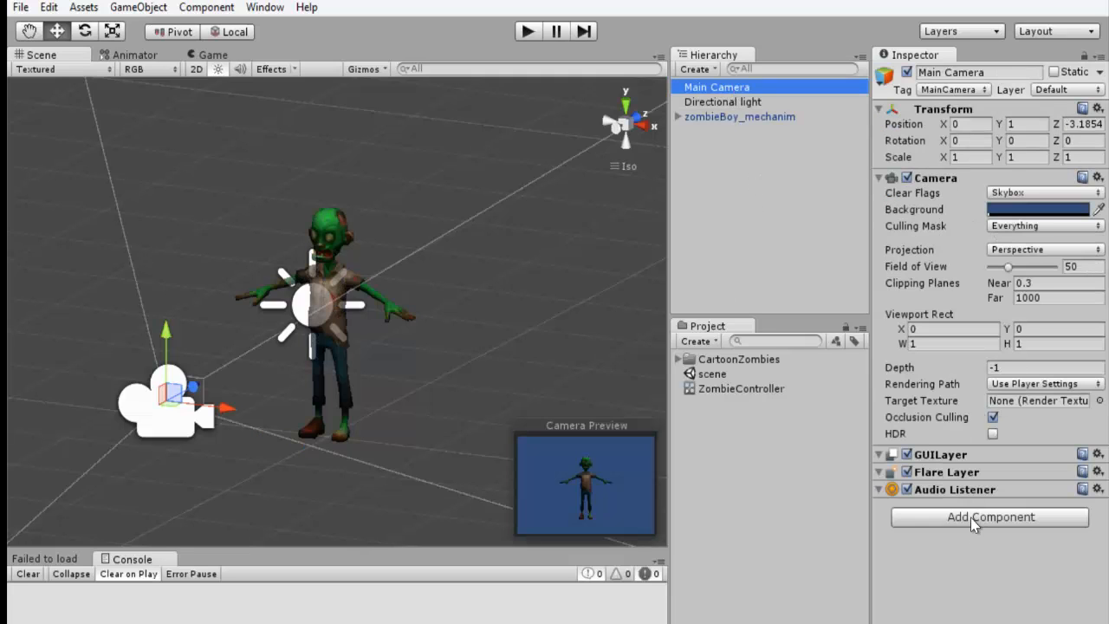
click(975, 523)
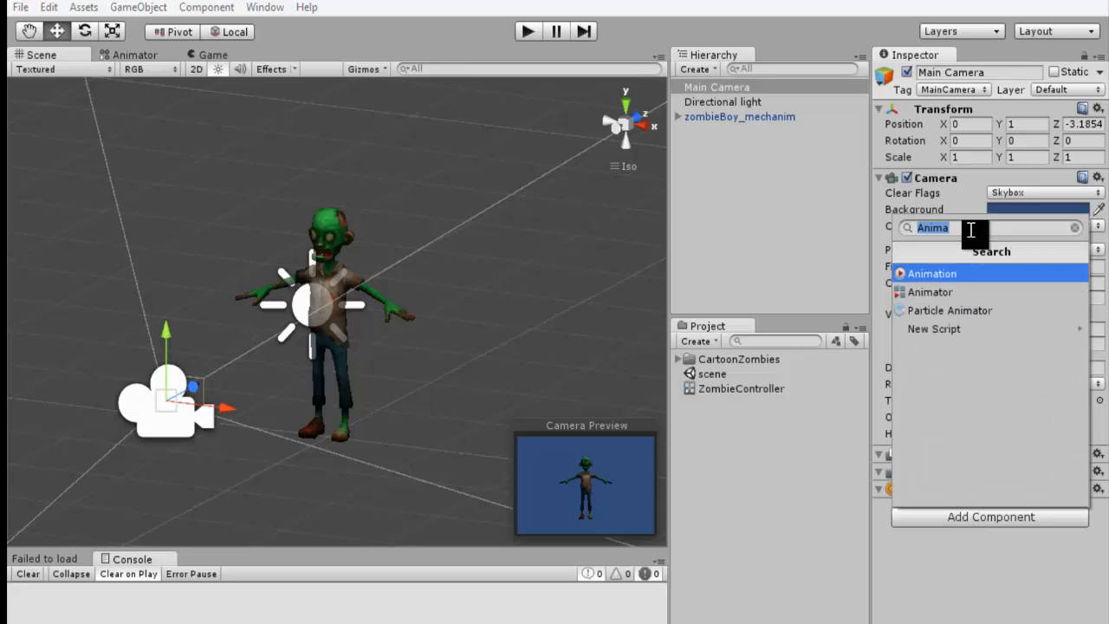
click(953, 326)
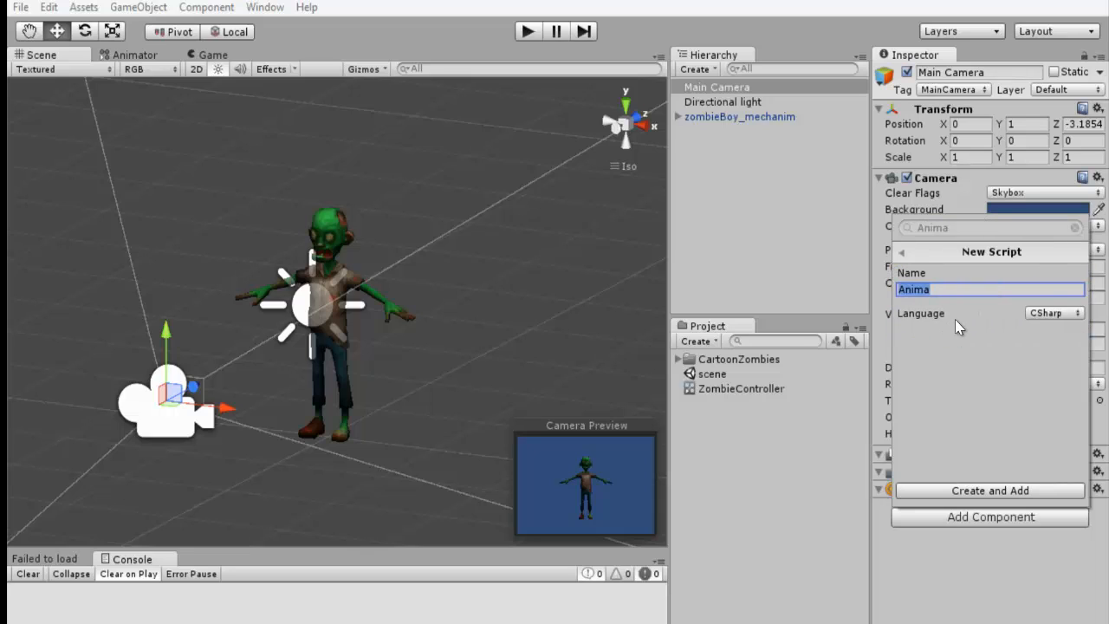
text(GameController)
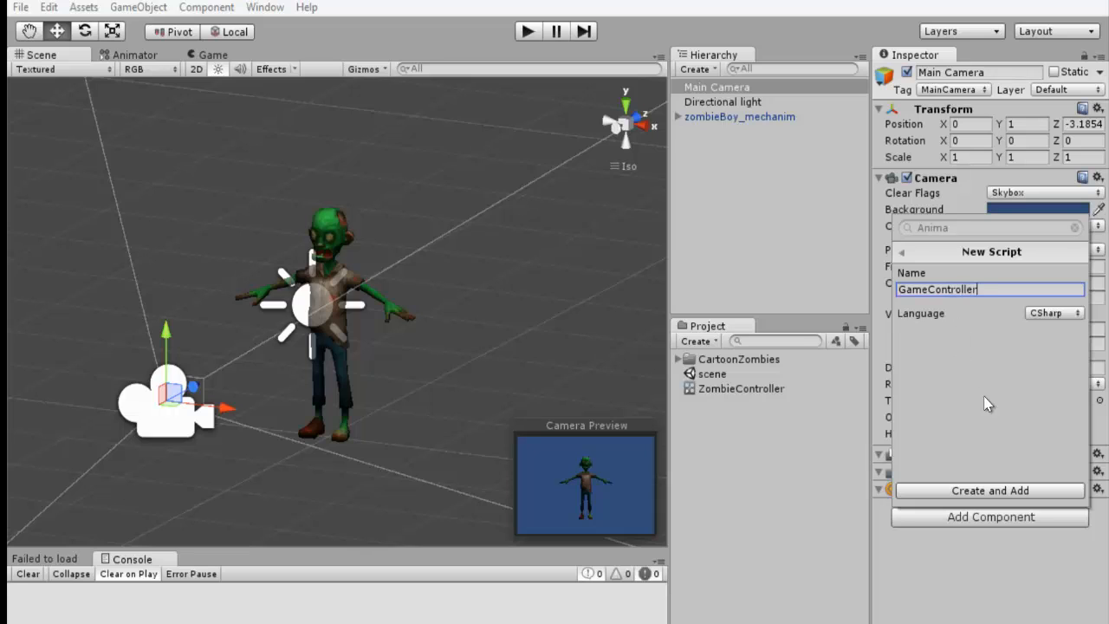
click(1012, 488)
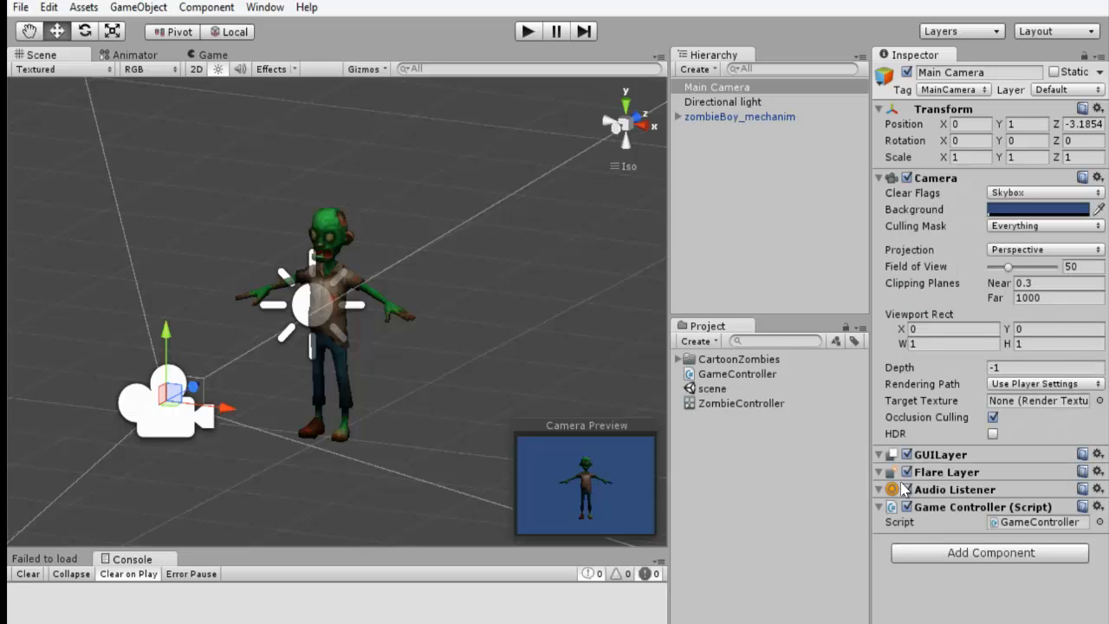
Open the GameController script in the code editor and close the SelectionController.cs and ArmController.cs files
click(1042, 522)
double_click(1044, 522)
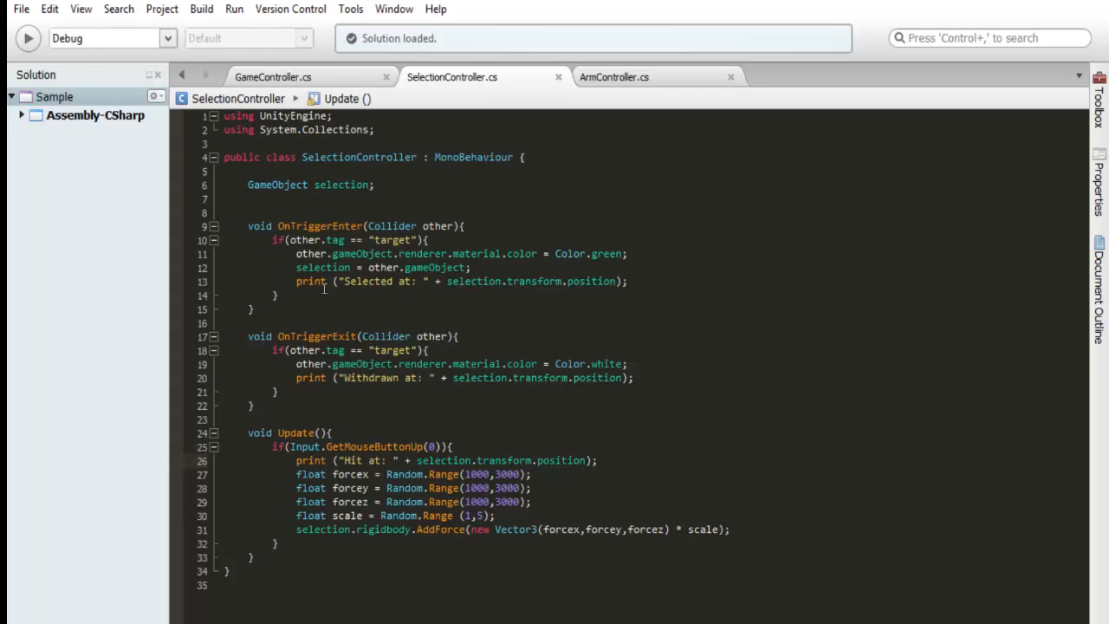
click(558, 77)
click(558, 77)
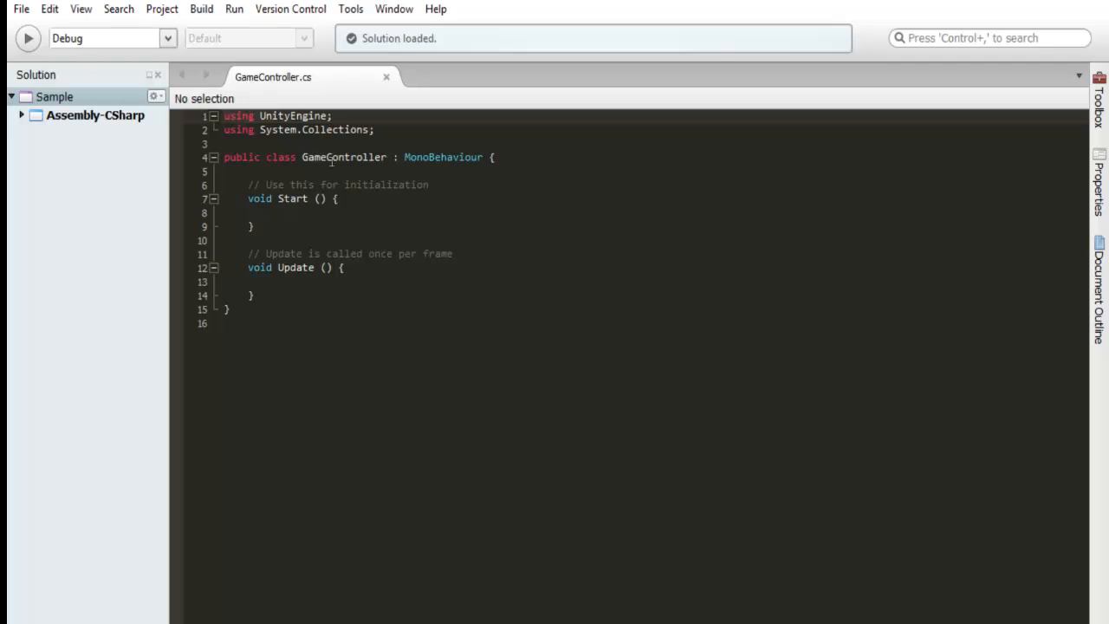
Declare "public Animator anim;" above Start in the GameController class and save the script, keeping its existing line endings
double_click(305, 158)
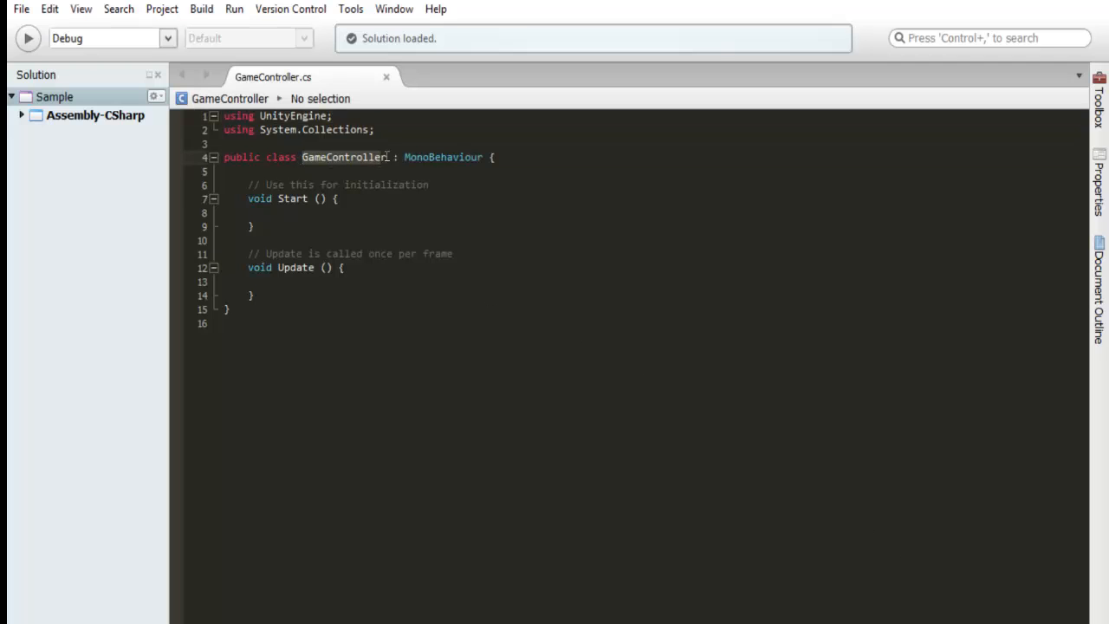
click(379, 178)
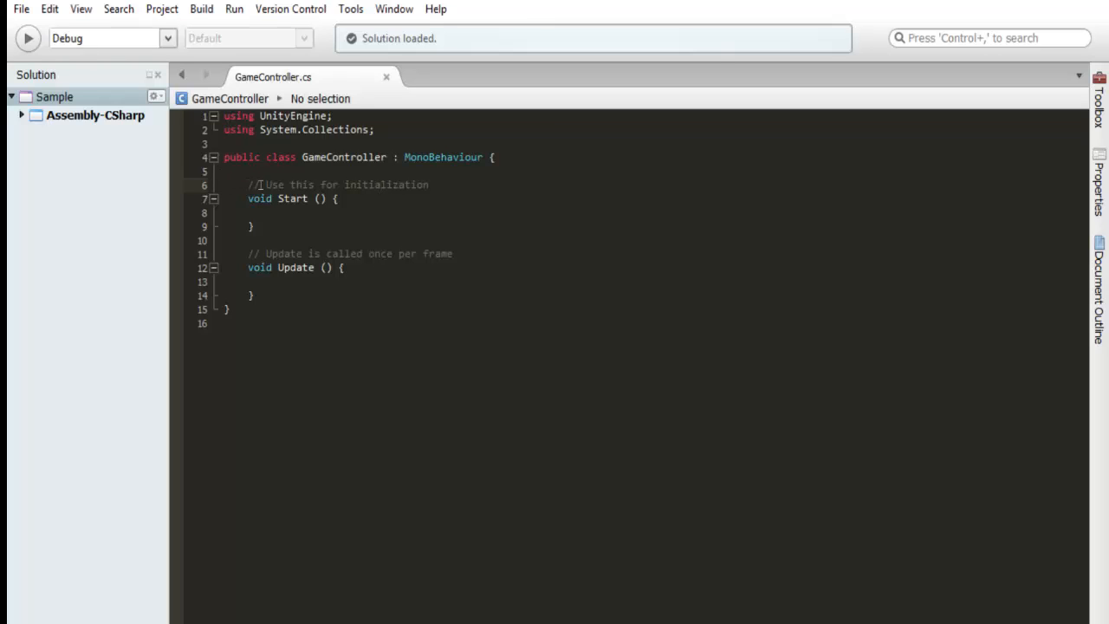
key(Up)
key(Return)
key(Return)
key(Up)
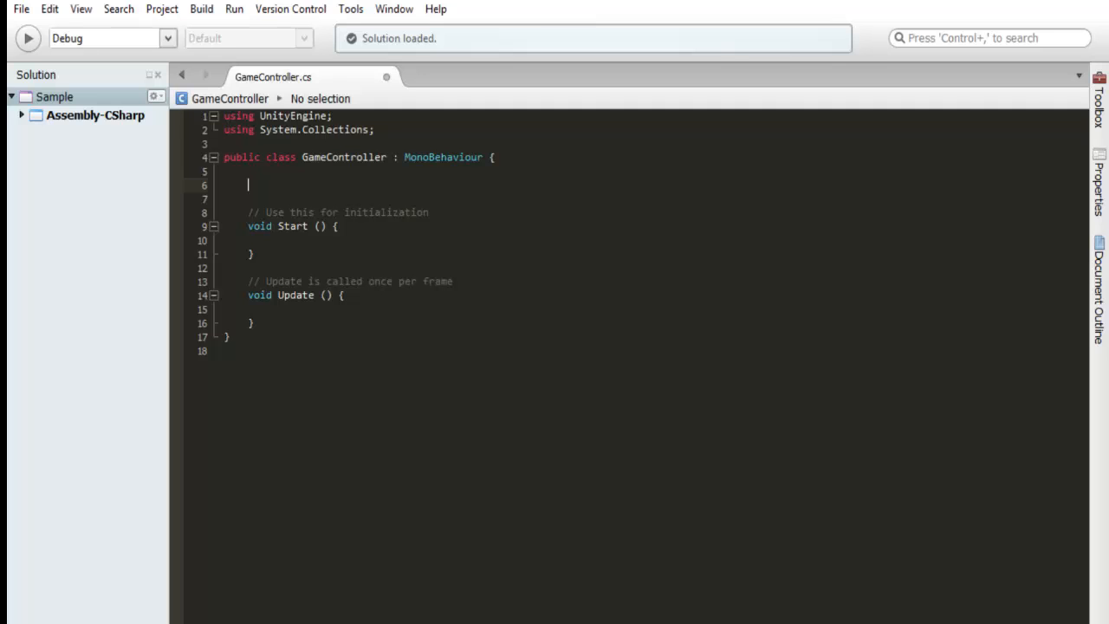
text(Aud)
key(BackSpace)
key(BackSpace)
key(BackSpace)
text(public )
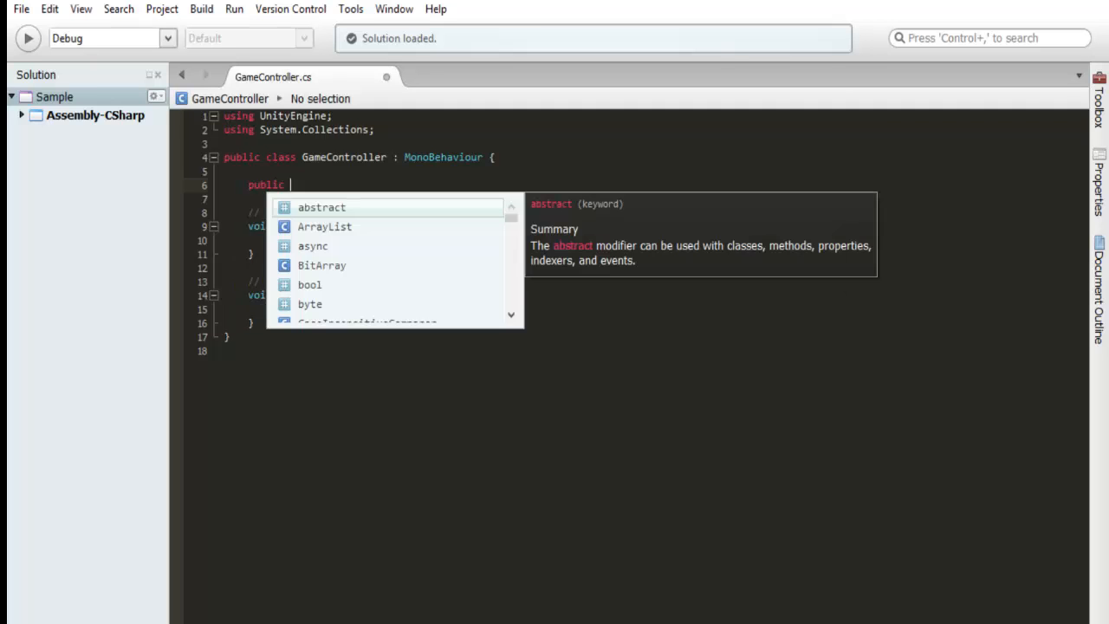
text(Anima)
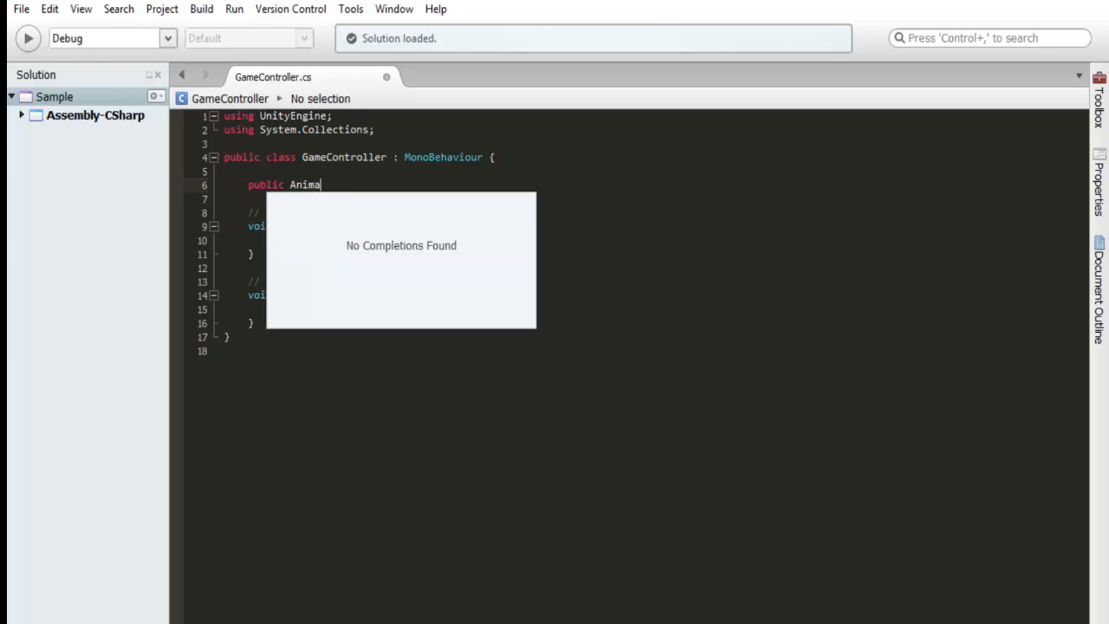
text(tor )
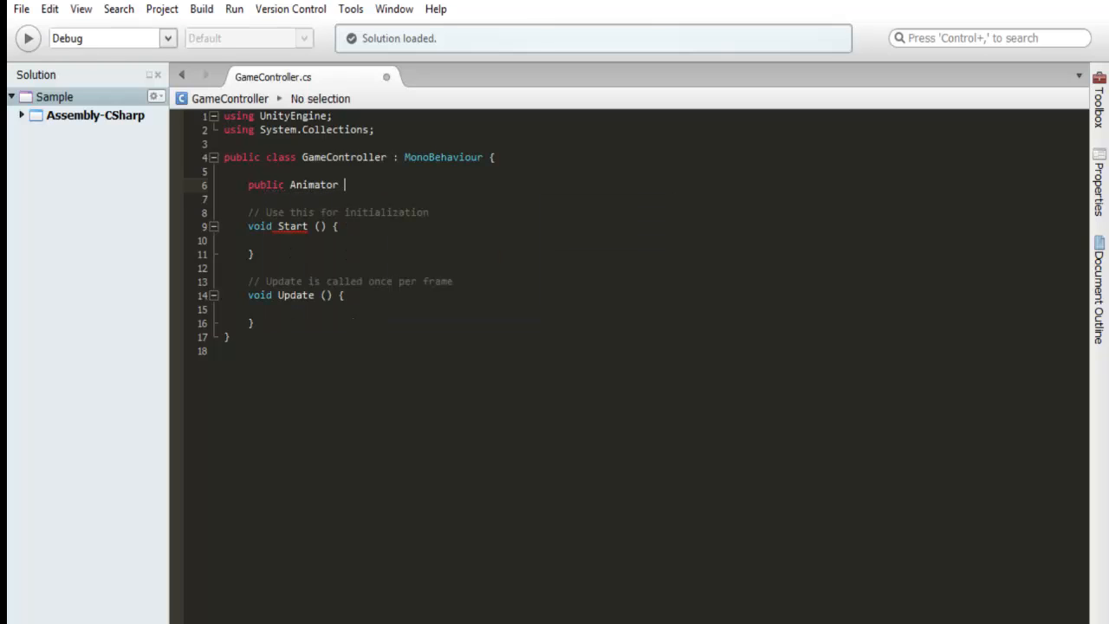
text(anim;)
click(368, 267)
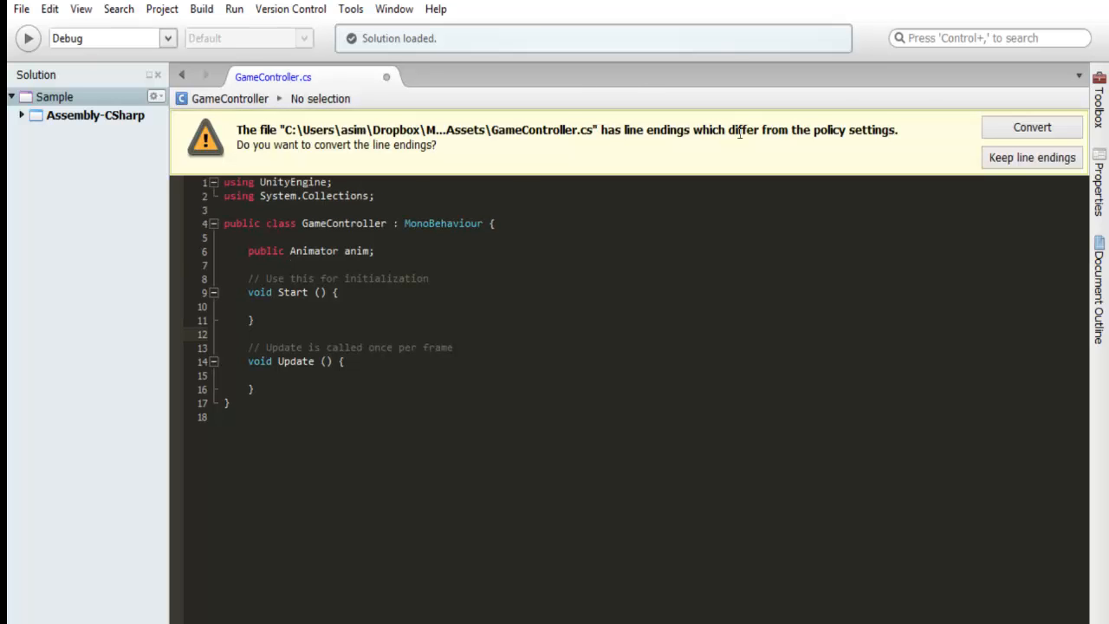
click(1031, 158)
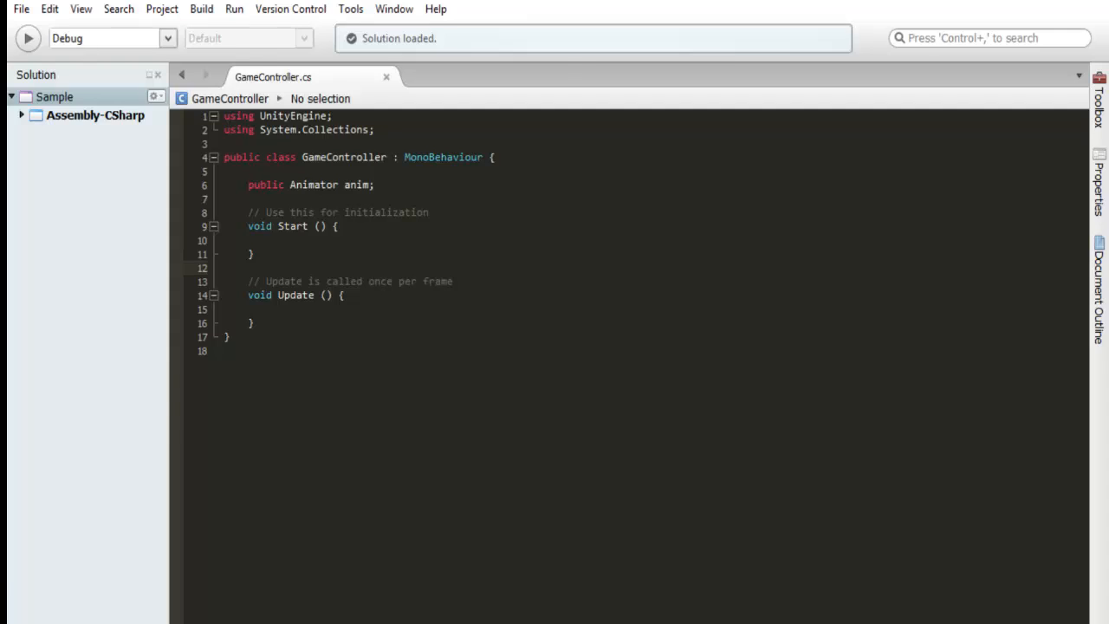
Switch to Unity and assign zombieBoy_mechanim to the Anim field of the Main Camera's Game Controller script
key(alt+Tab)
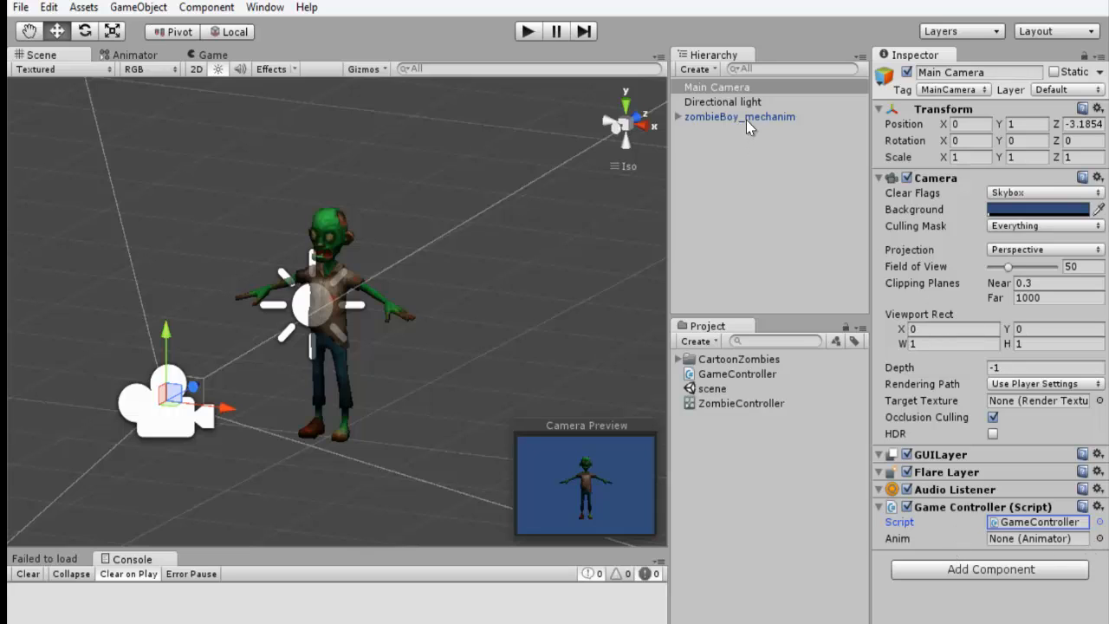
drag(747, 126, 1026, 539)
click(784, 117)
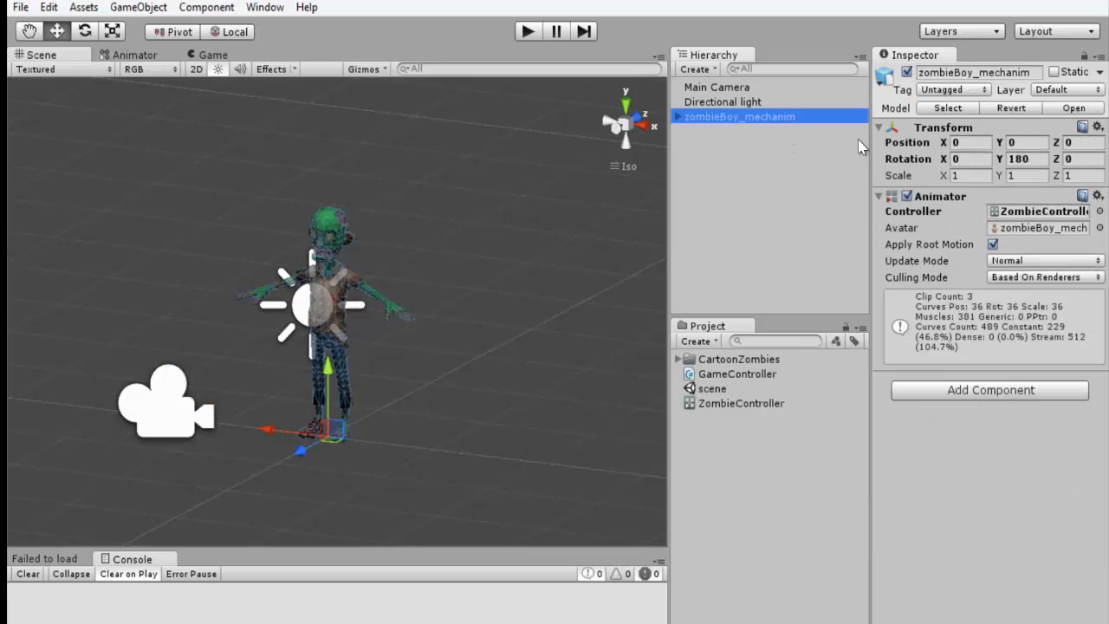
click(726, 86)
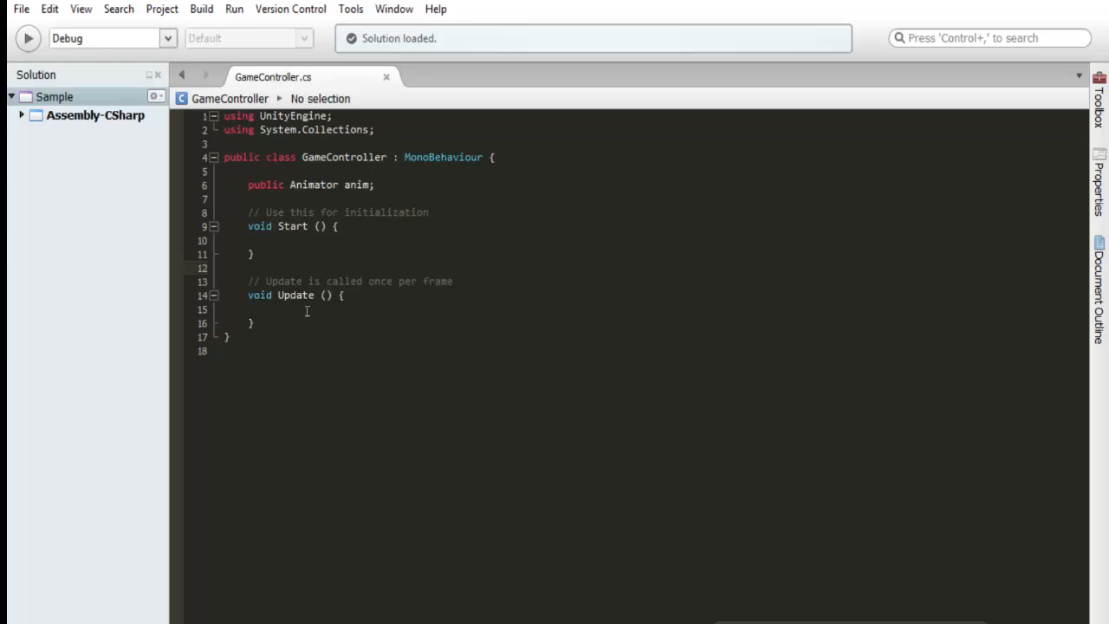
Inside Update, write an if block with the condition Input.GetKeyUp(KeyCode.H) and leave an empty indented line in its body
click(303, 312)
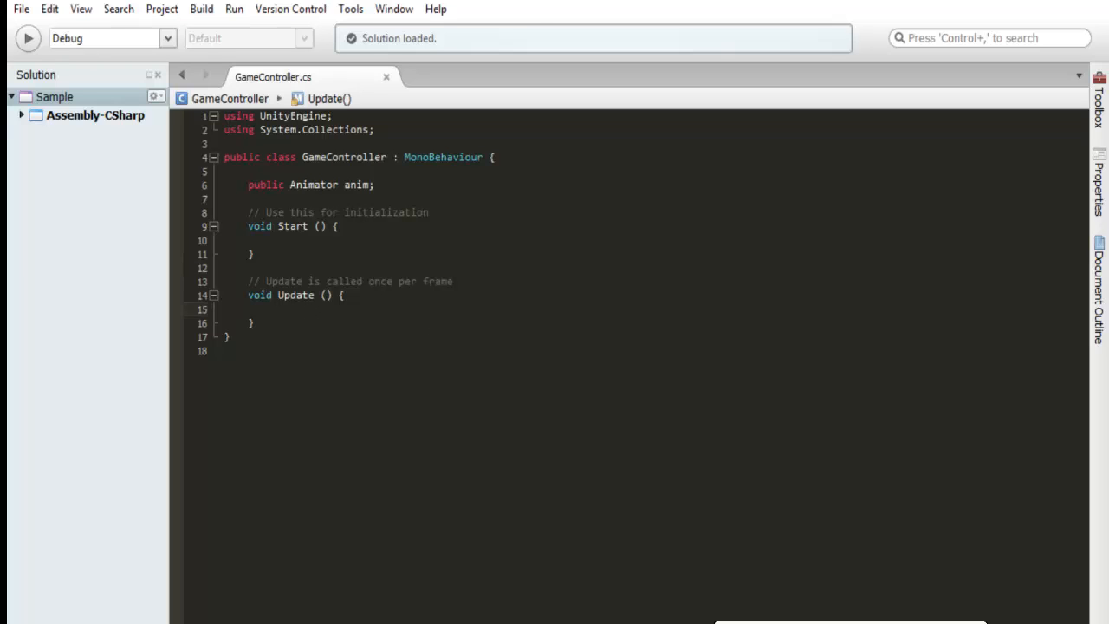
key(Tab)
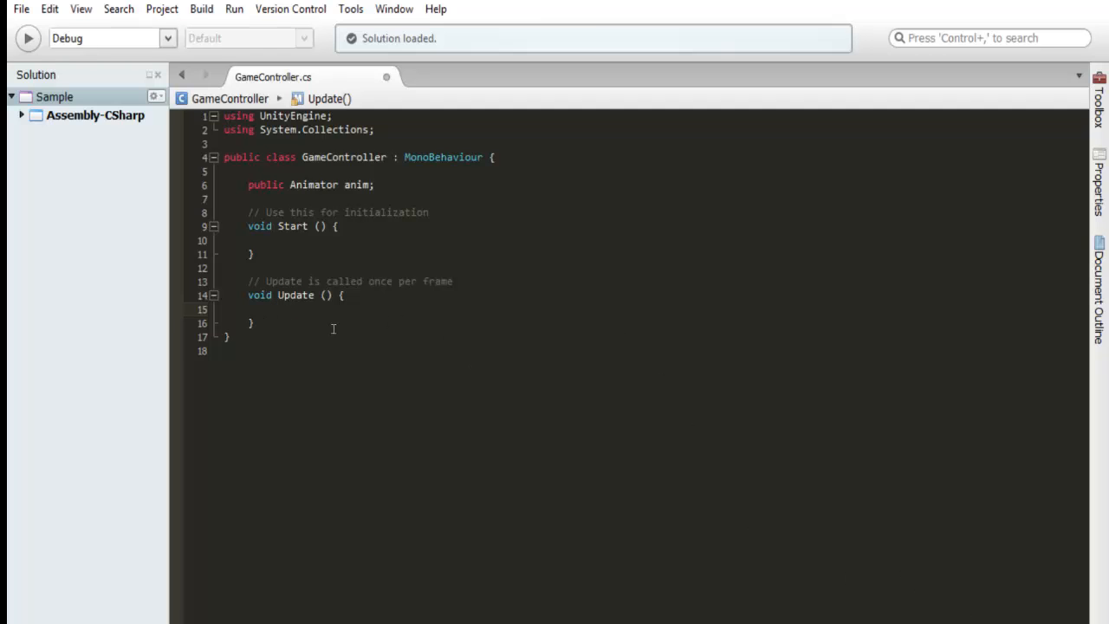
text(if(Input)
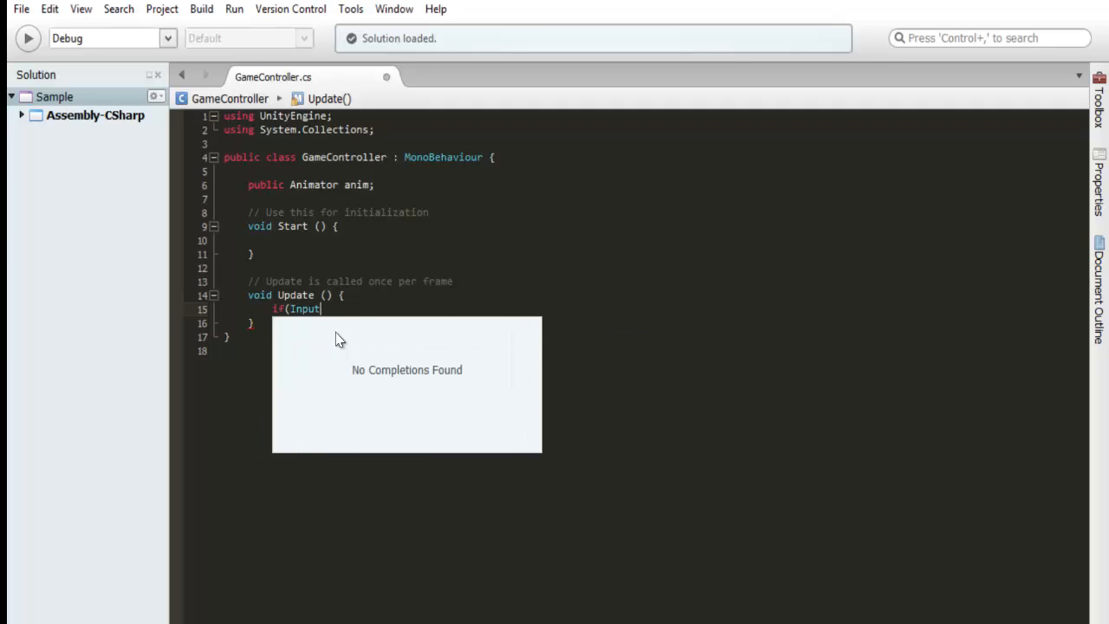
text(.GetKey)
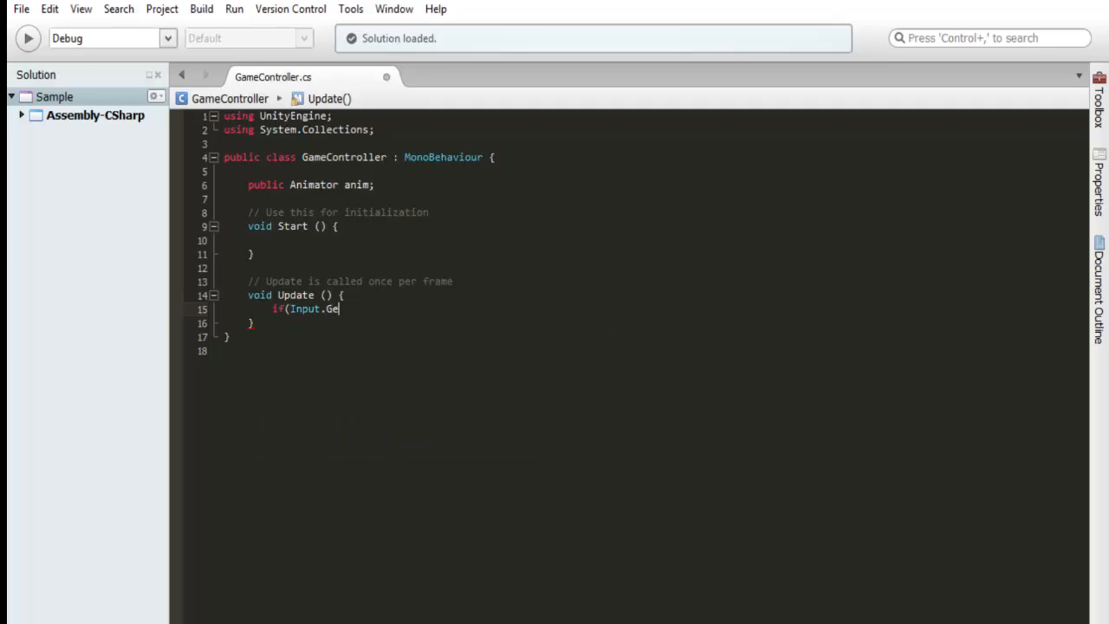
key(BackSpace)
key(BackSpace)
key(BackSpace)
key(BackSpace)
key(BackSpace)
key(BackSpace)
key(BackSpace)
key(BackSpace)
key(BackSpace)
key(BackSpace)
key(BackSpace)
key(BackSpace)
text(Input.GetKeyUp(Key)
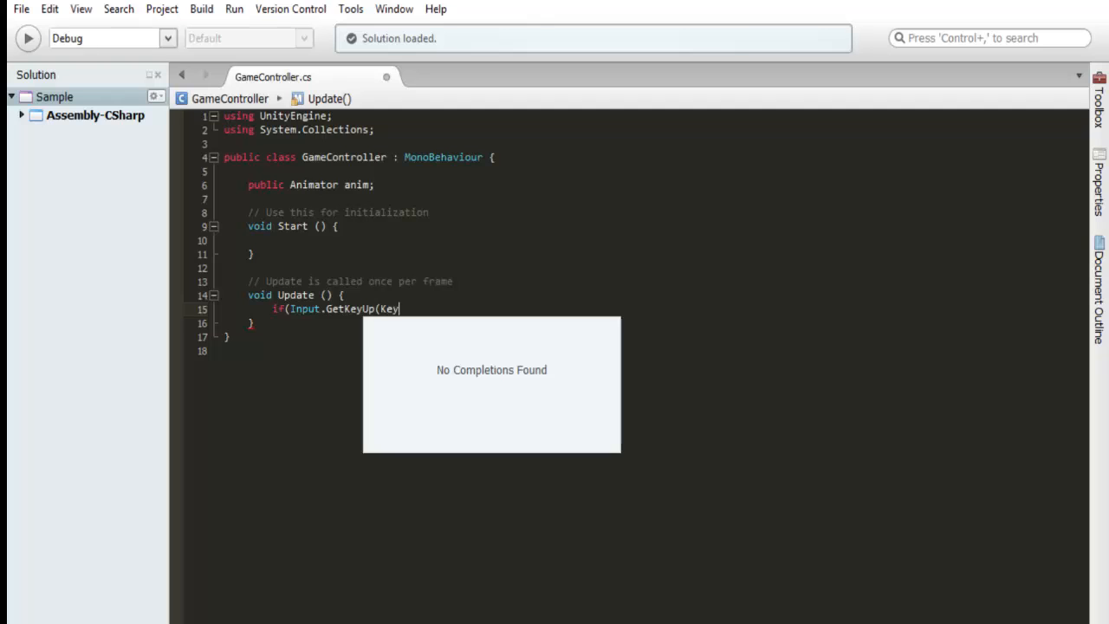
text(Code.)
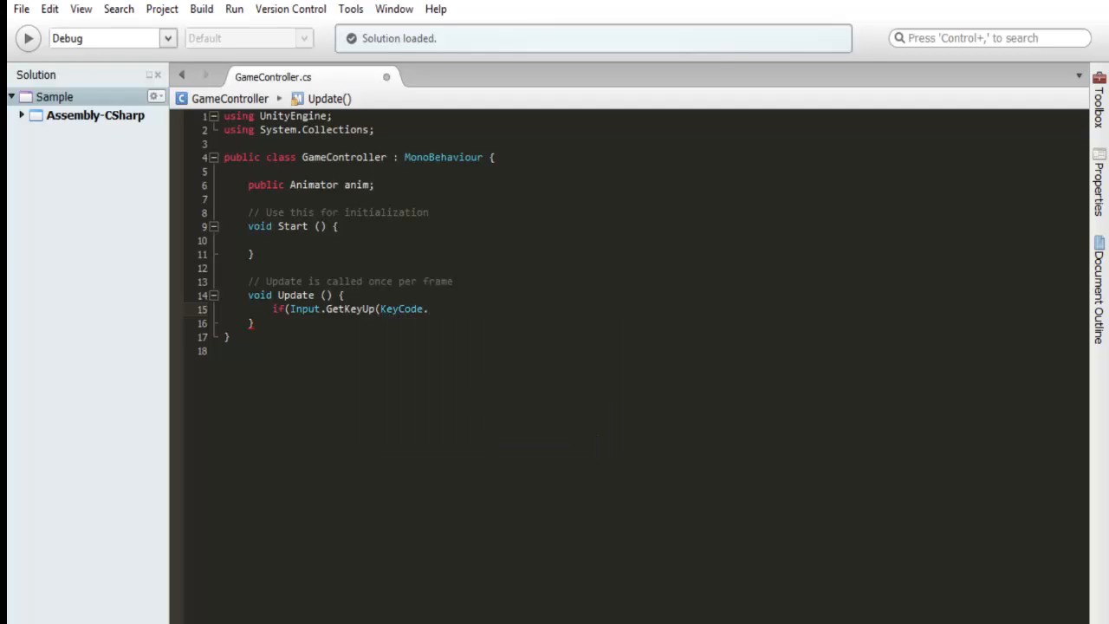
text(H)){)
key(Return)
text(})
key(Left)
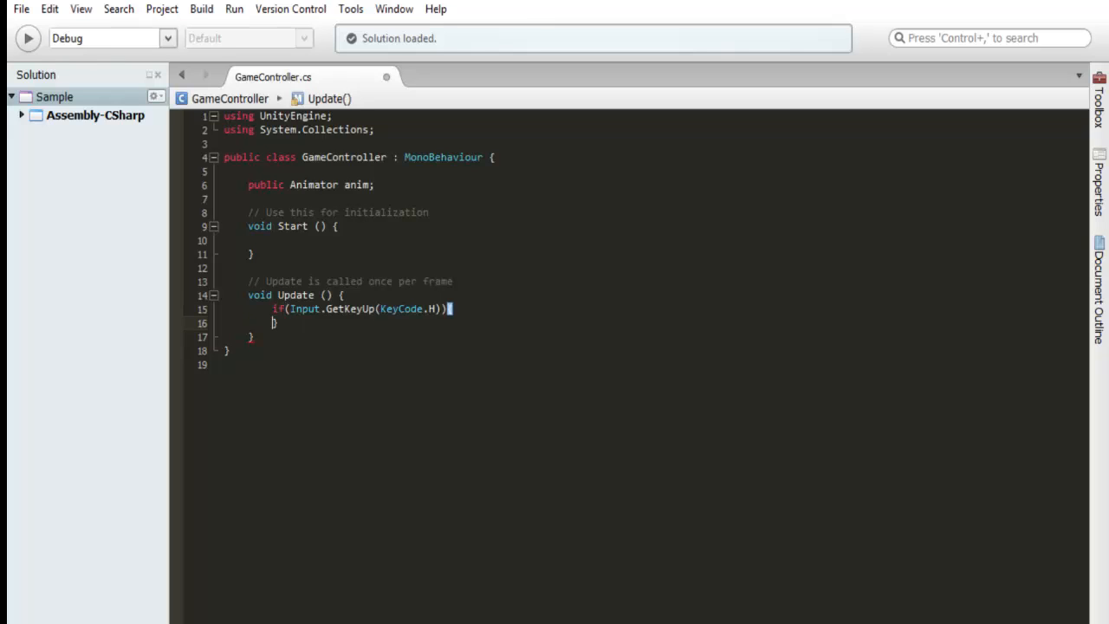
key(Return)
key(Up)
key(Tab)
Change the key in the if condition to KeyCode.Space
click(442, 310)
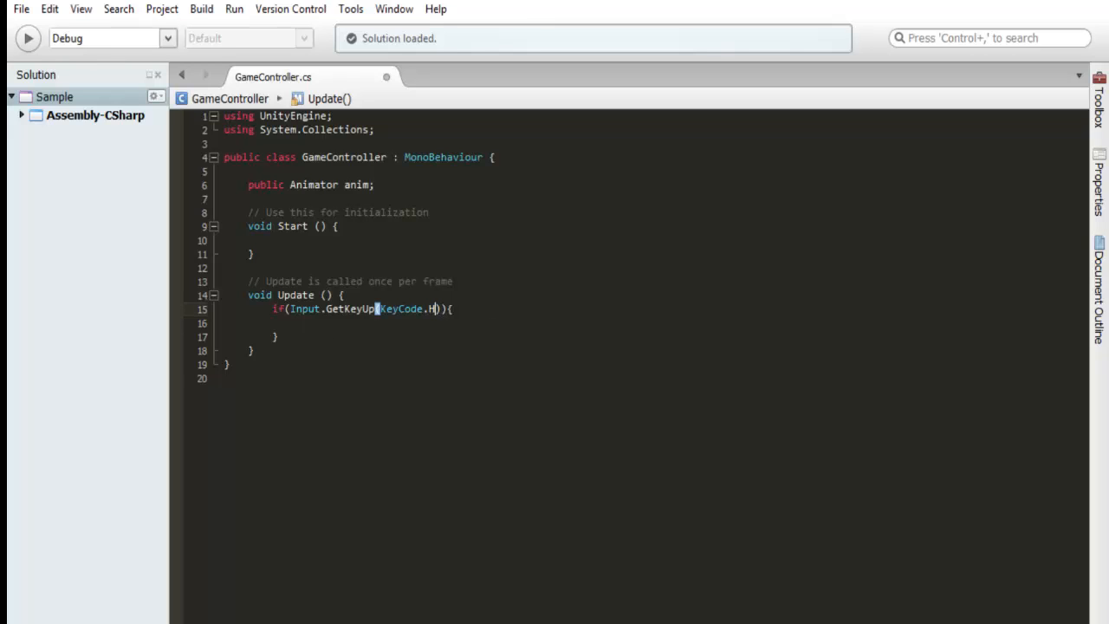
key(BackSpace)
text(Space)
Add the line anim.SetTrigger(""); inside the Space key if block and save the script
click(330, 326)
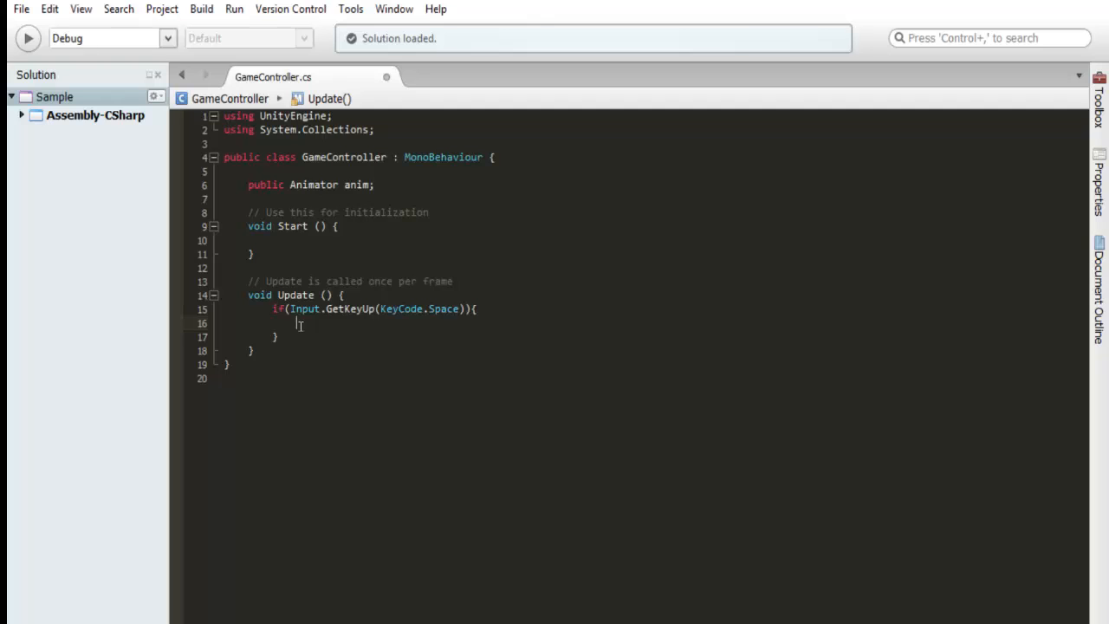
text(anim.SetTrigger)
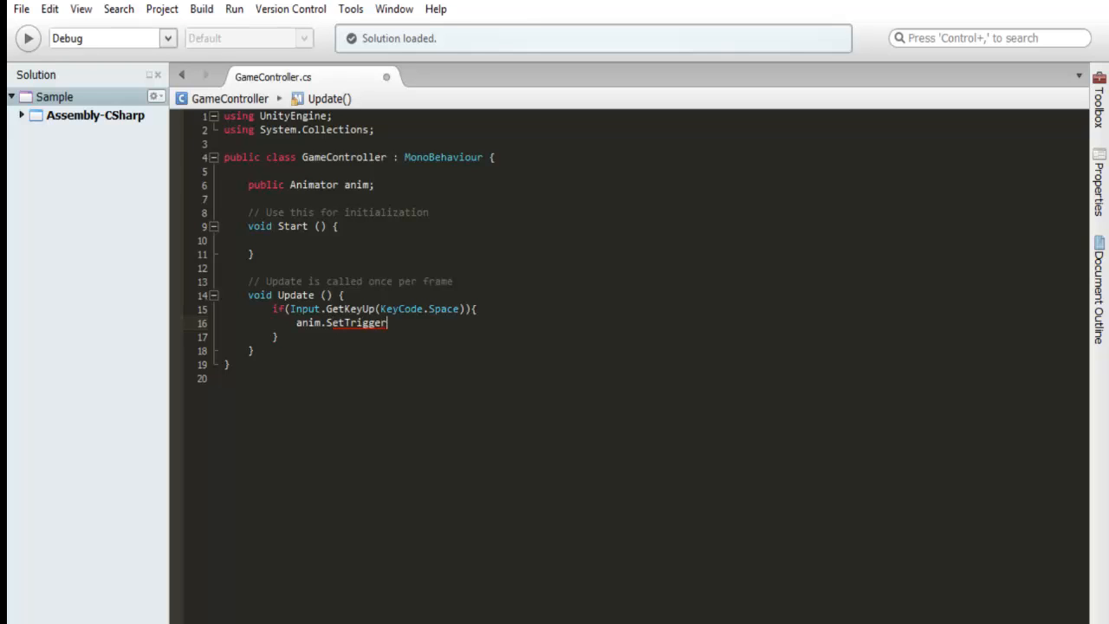
text(()
text();)
key(Left)
key(Left)
text("")
key(Left)
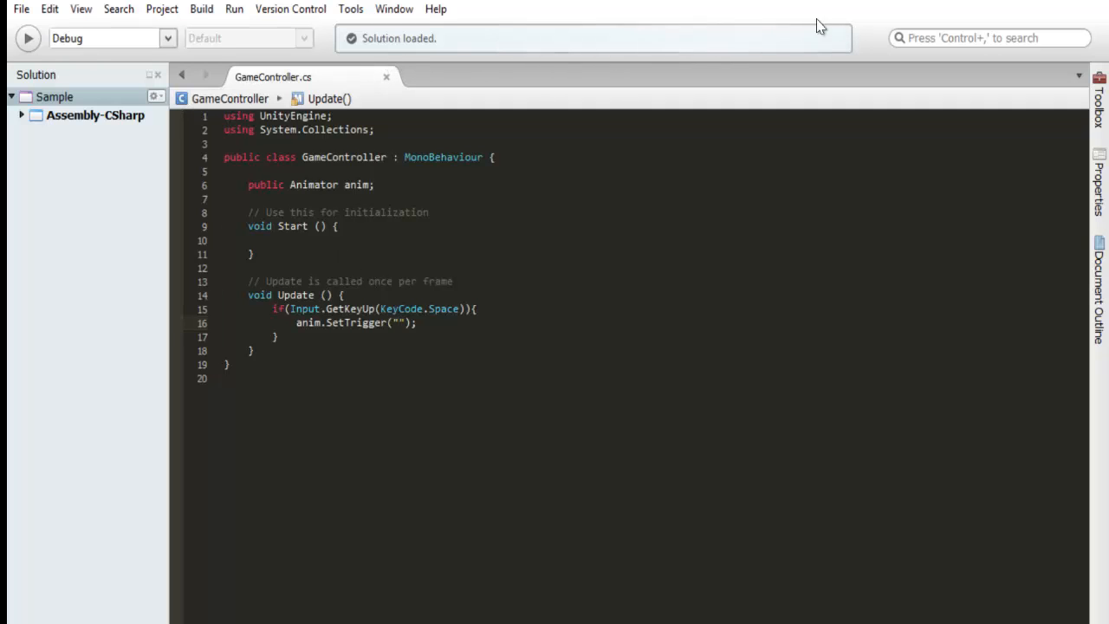
Close GameController.cs, reopen it from the Unity project, and retype SetTrigger's opening parenthesis to browse its parameter hints
click(386, 77)
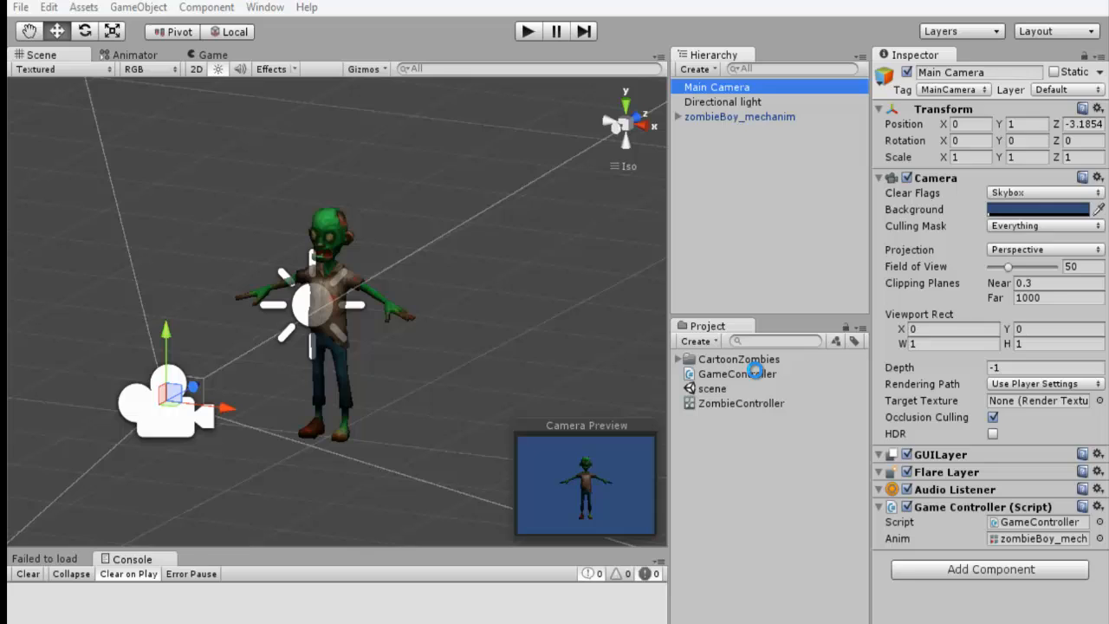
double_click(755, 374)
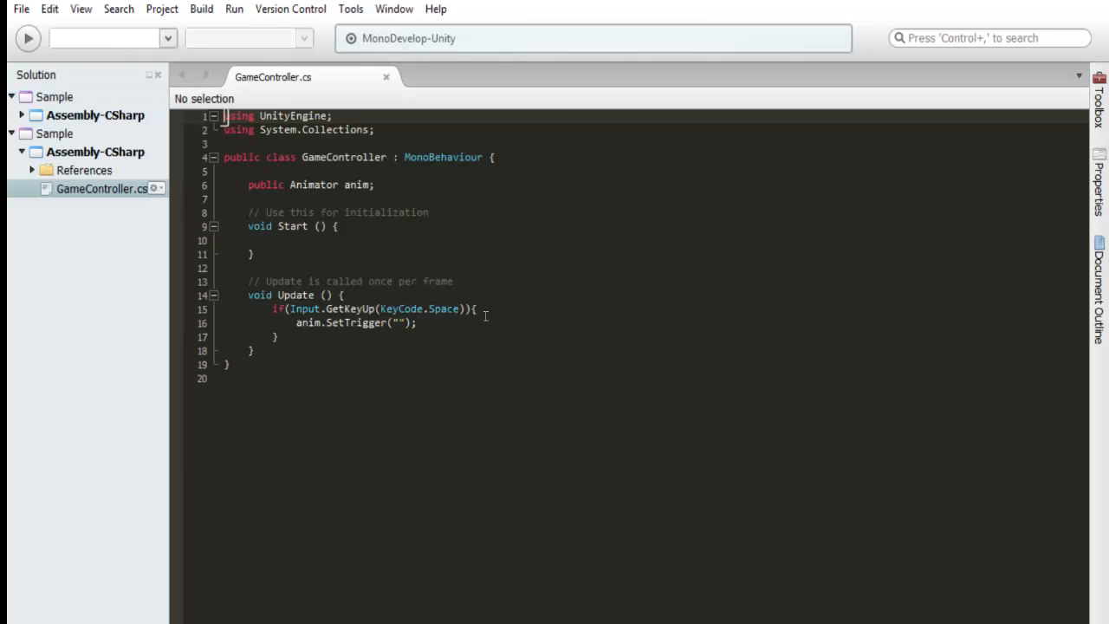
click(421, 323)
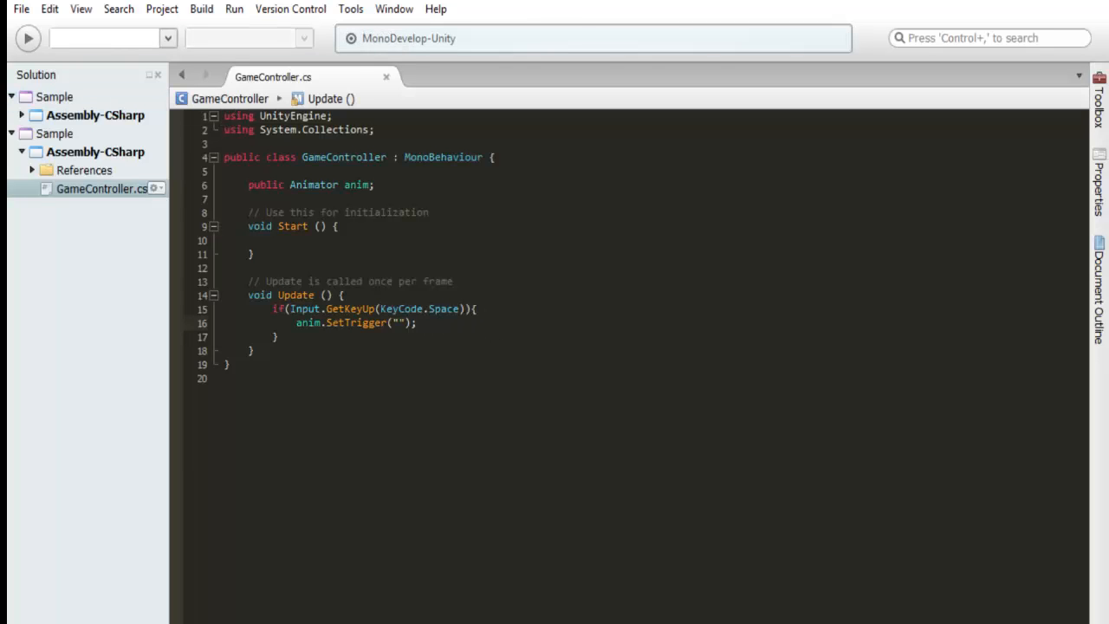
key(Left)
key(BackSpace)
key(BackSpace)
key(BackSpace)
key(BackSpace)
text(()
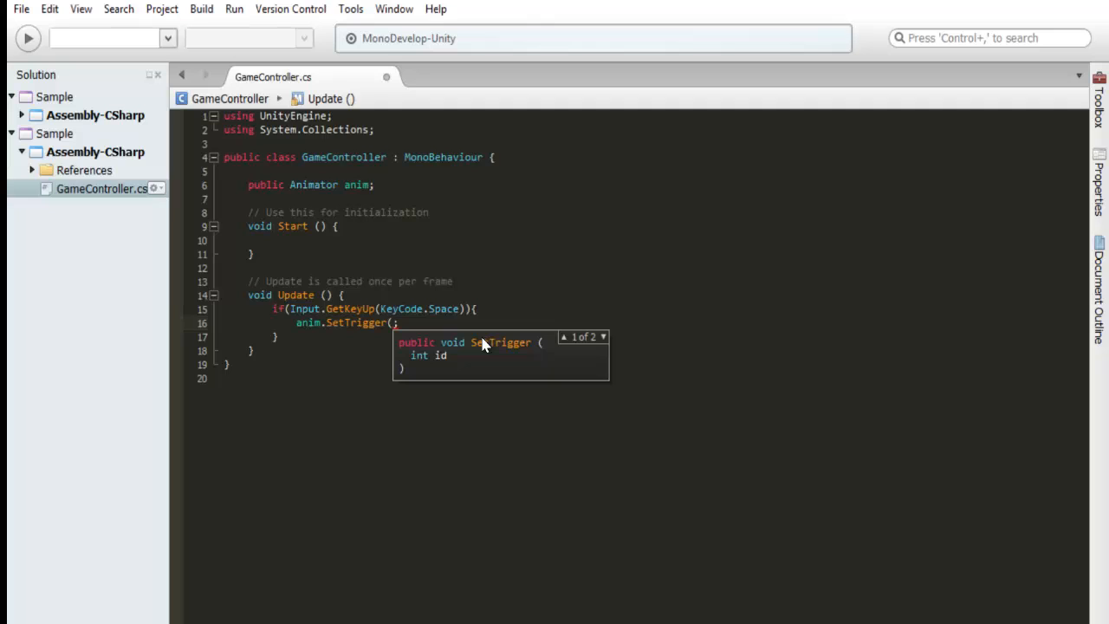
key(Down)
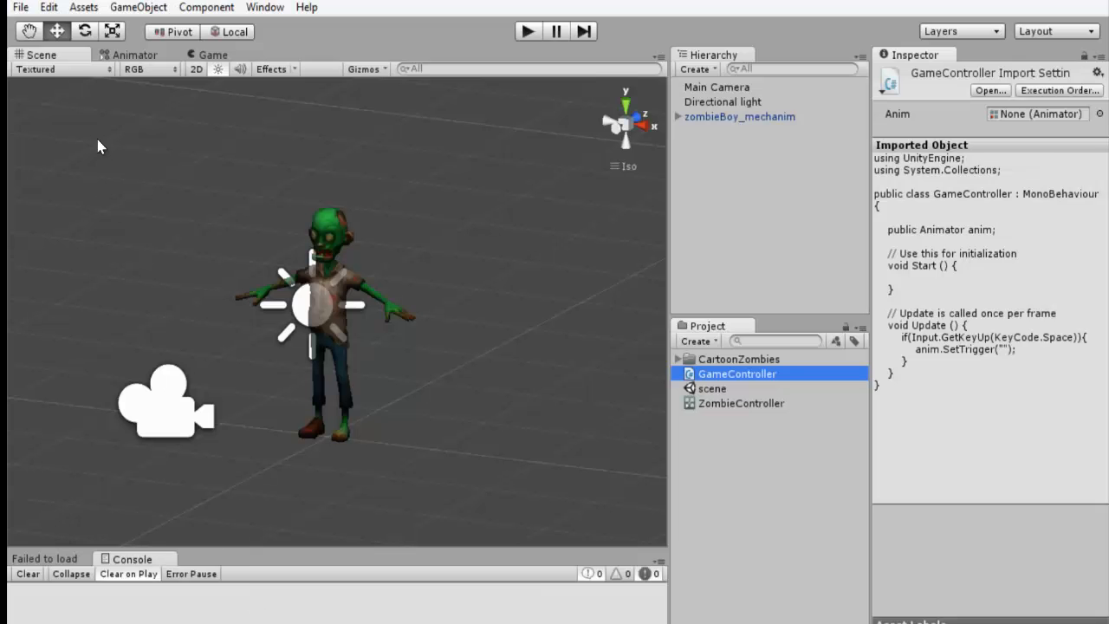
Switch to Unity and examine the walkTrigger, idleTrigger and hitTrigger parameter names in the Animator, trying to copy hitTrigger
click(141, 57)
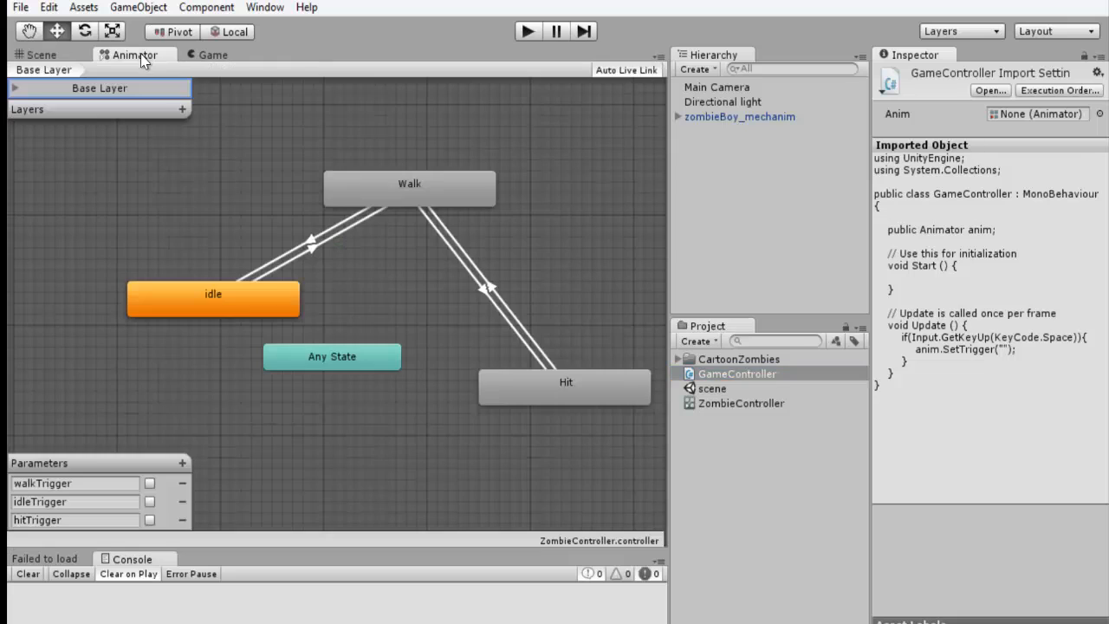
click(64, 484)
double_click(44, 484)
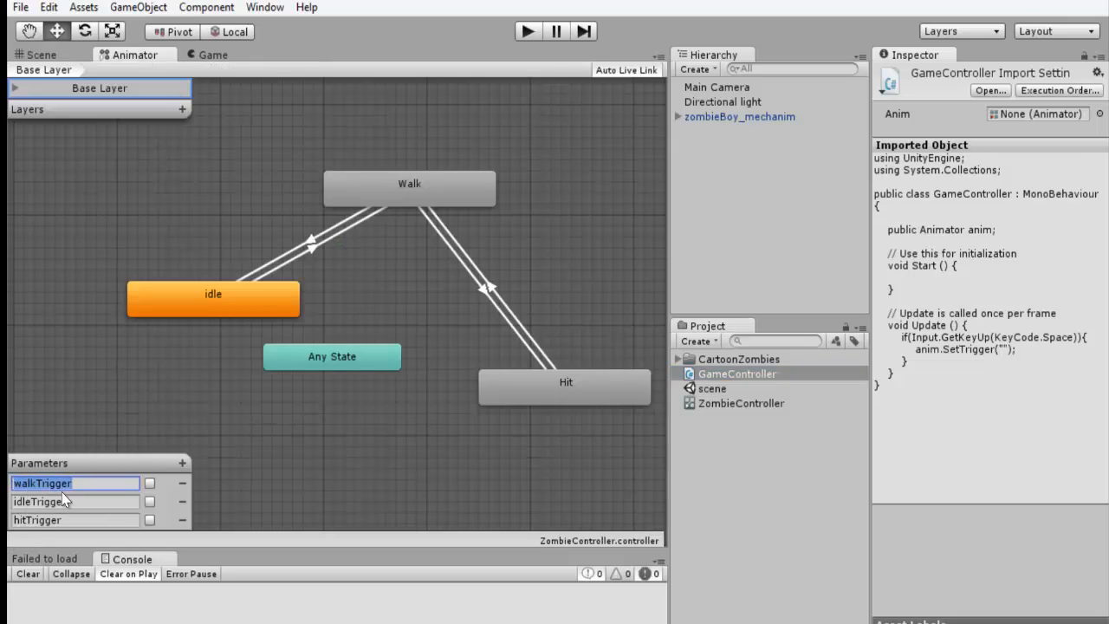
click(69, 520)
double_click(55, 520)
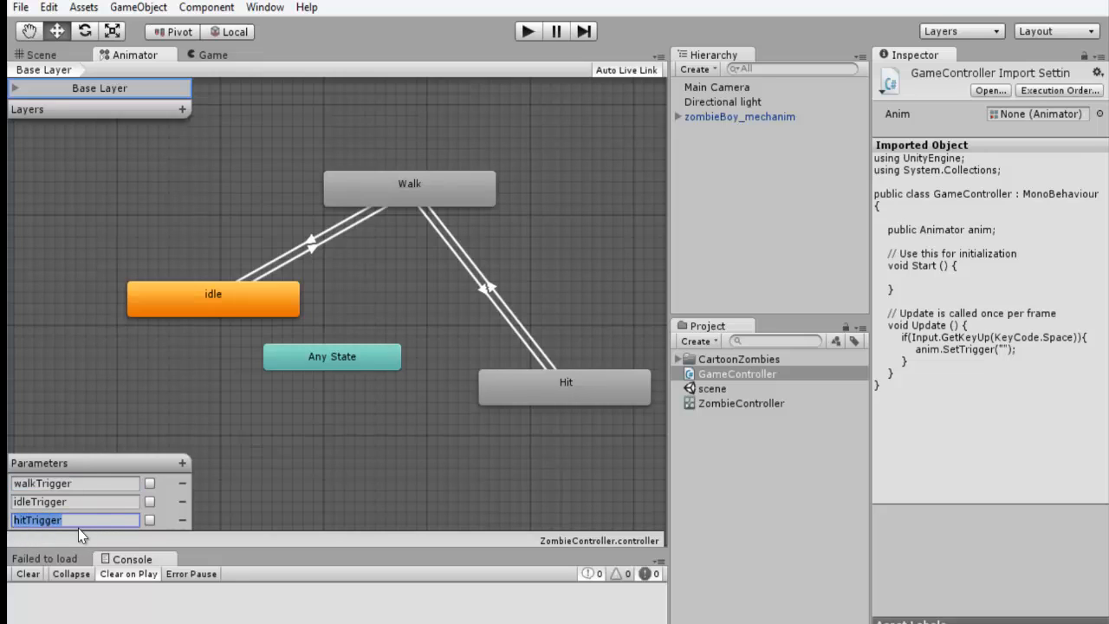
right_click(40, 523)
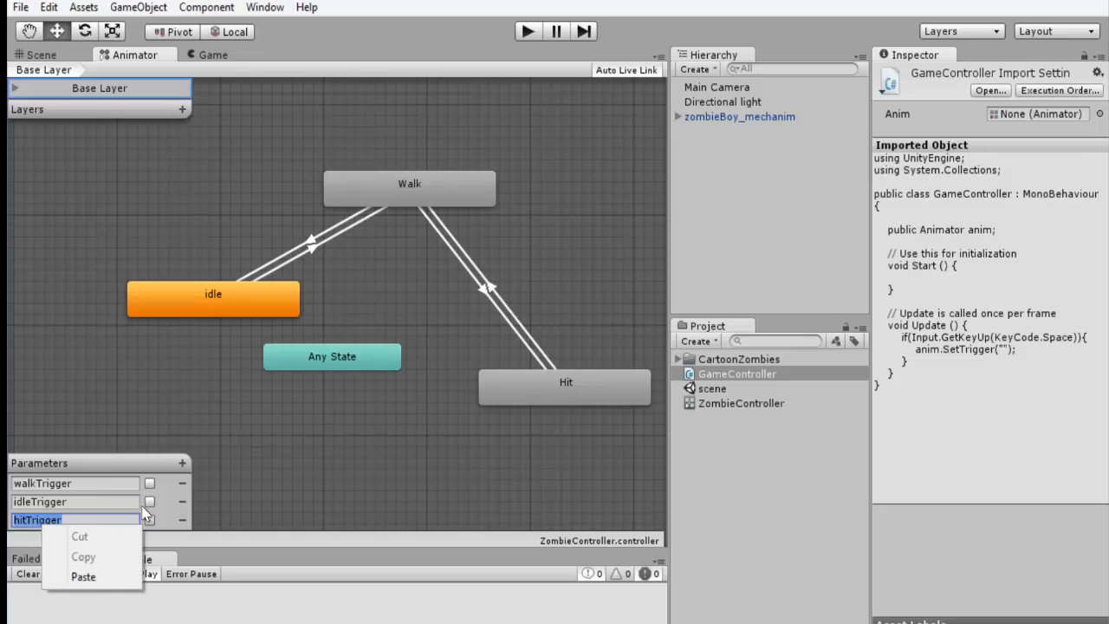
click(83, 557)
double_click(82, 502)
double_click(74, 519)
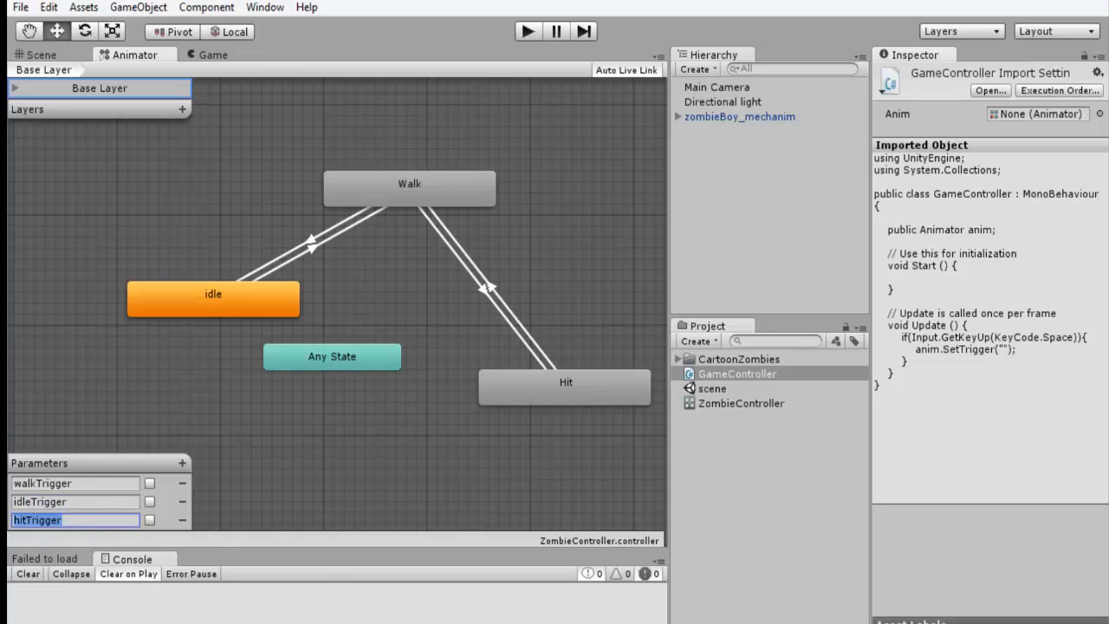
double_click(78, 484)
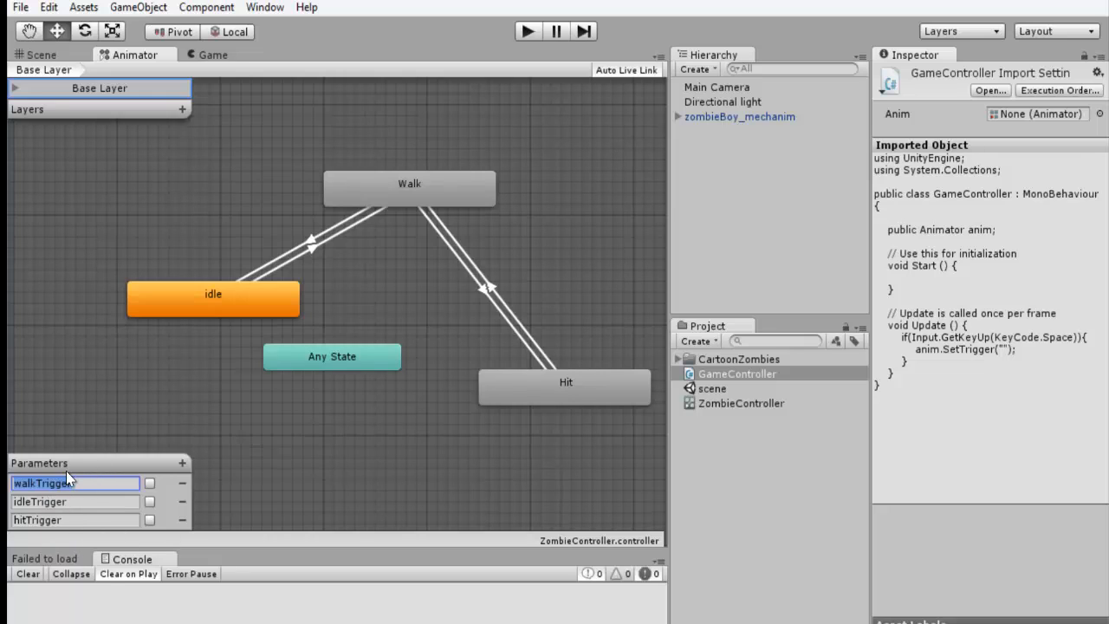
Return to the code editor, complete the call as anim.SetTrigger("walkTrigger"); and save the script
click(322, 623)
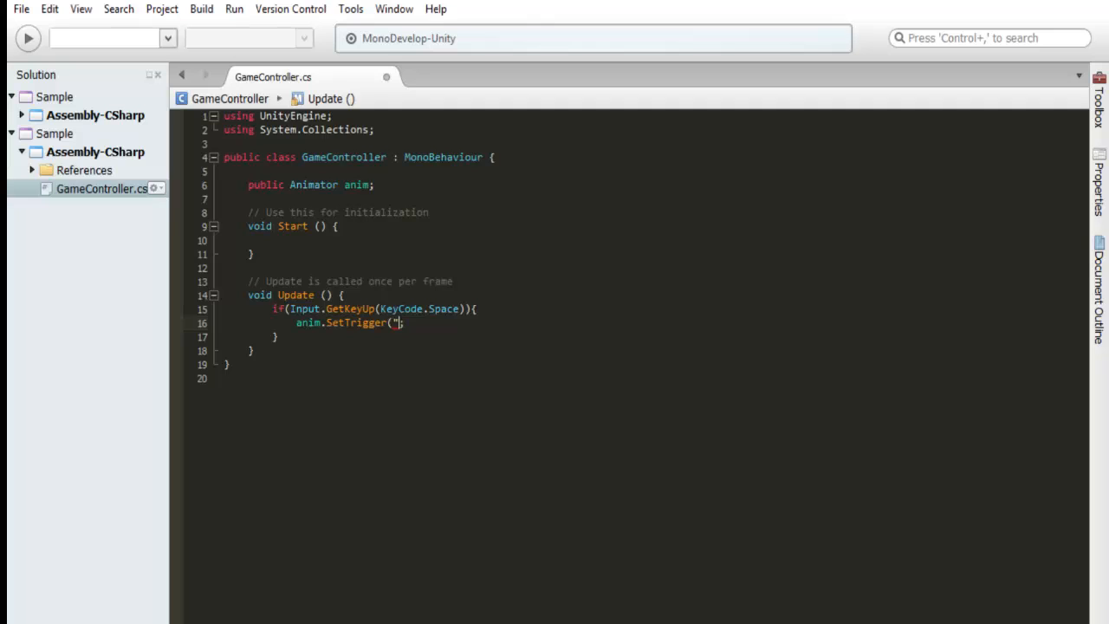
text(walkTrigger"))
drag(292, 322, 493, 321)
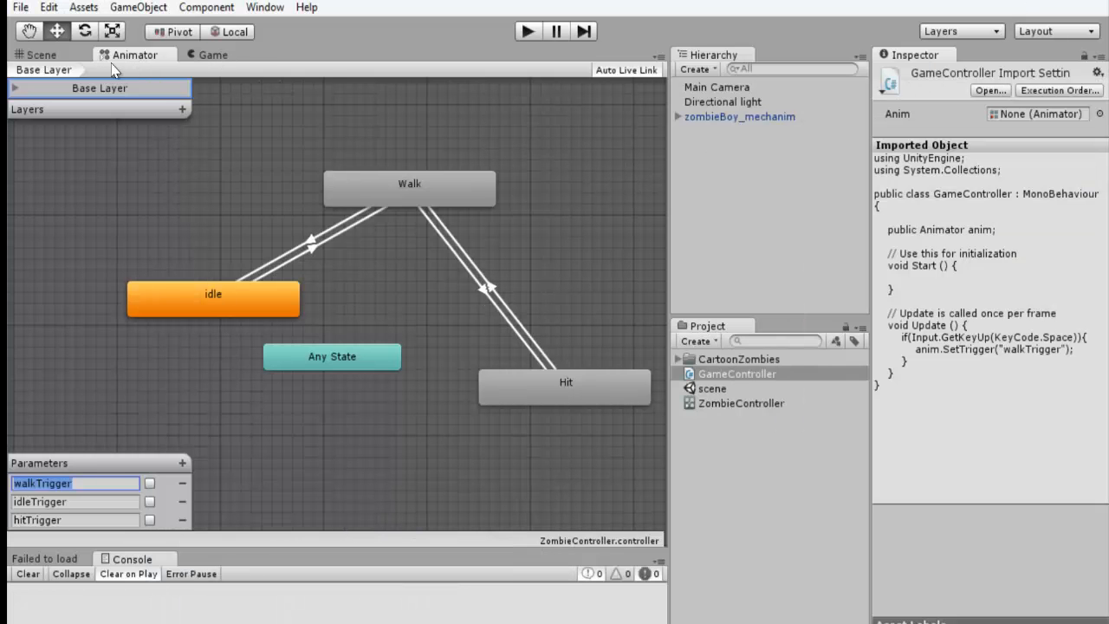
Switch to Unity, play the scene in the Game view, test the Space trigger on the zombie and stop playback
click(208, 55)
click(528, 32)
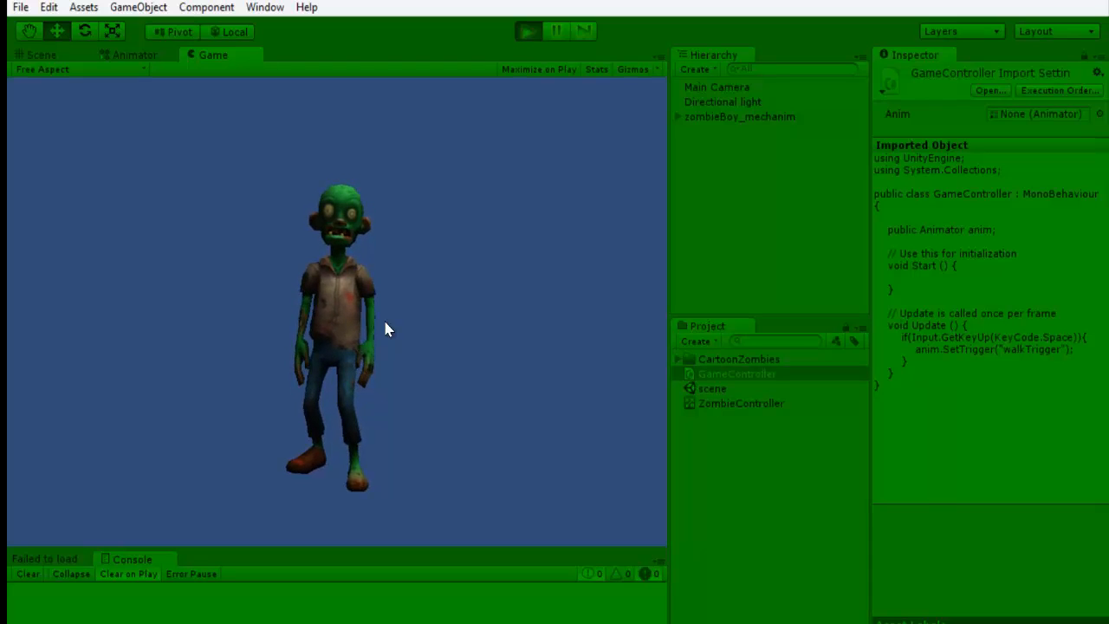
key(space)
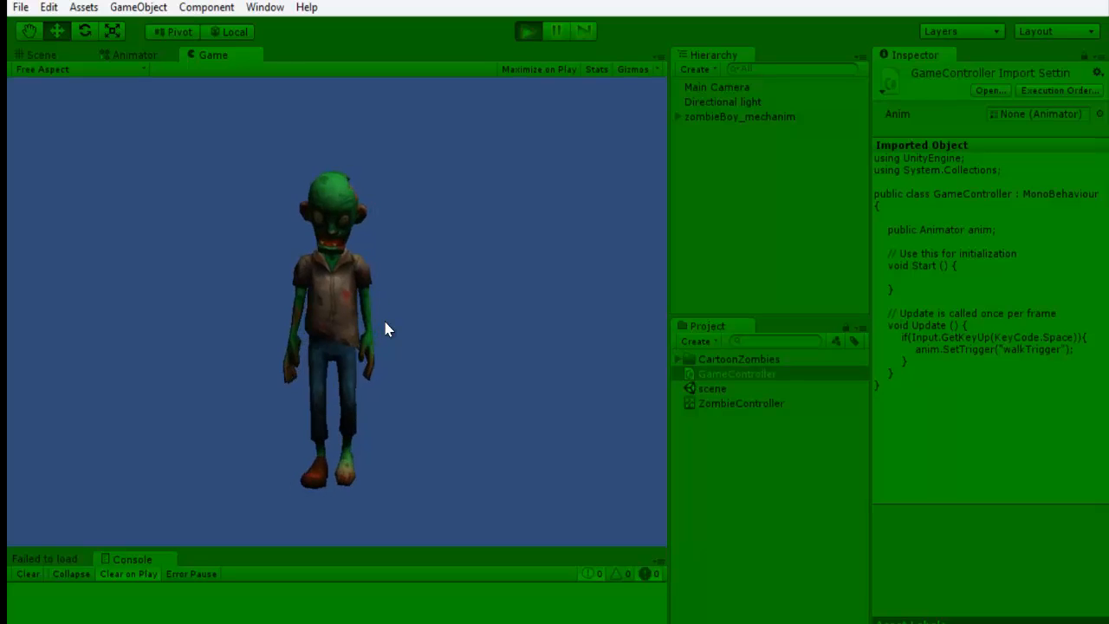
click(525, 32)
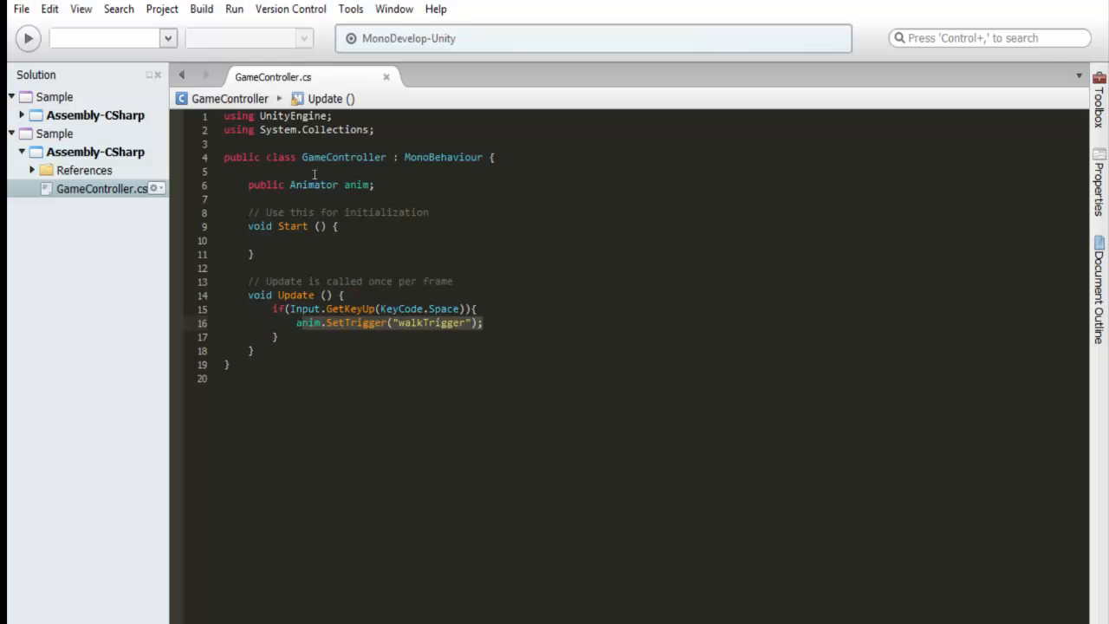
drag(248, 180, 375, 186)
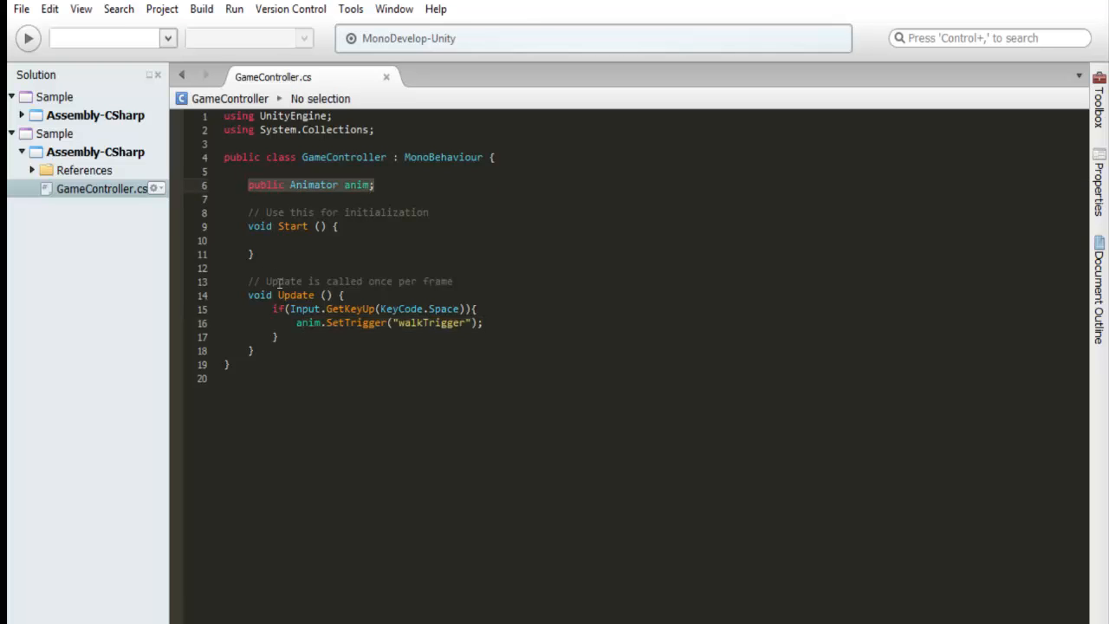
drag(323, 325, 489, 325)
click(491, 322)
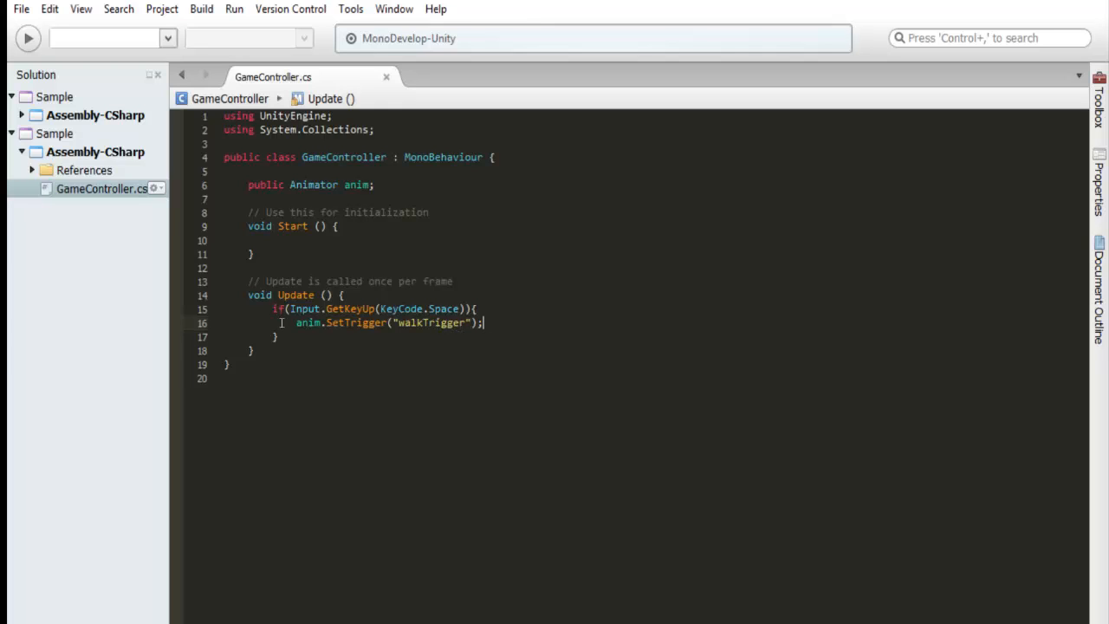
drag(295, 322, 485, 322)
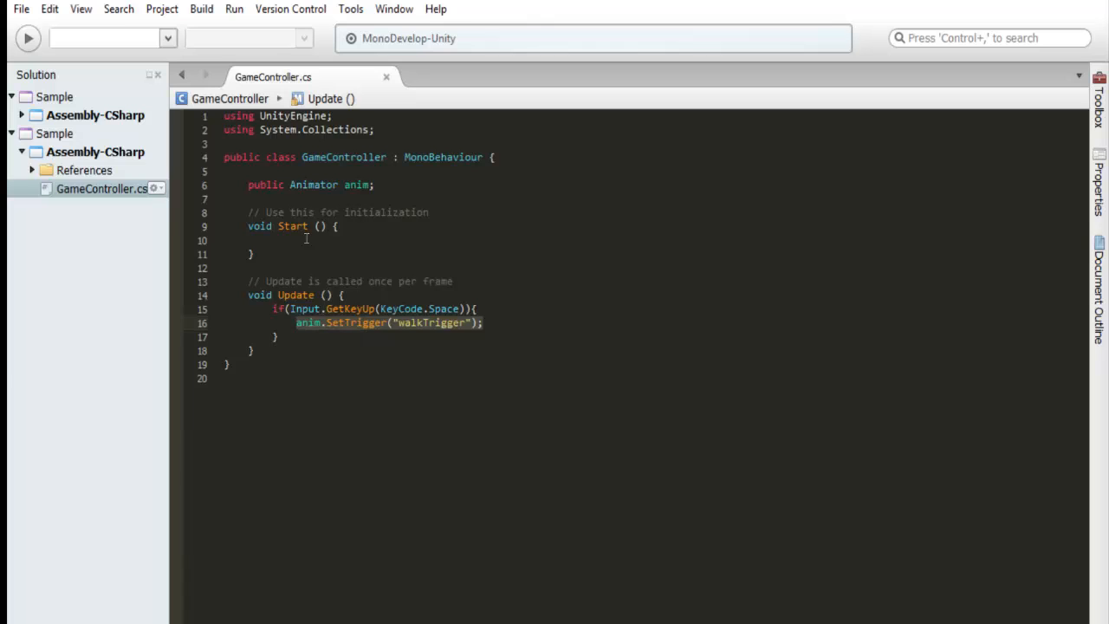
Add anim.SetTrigger("walkTrigger"); to the body of the Start method in GameController.cs
click(306, 240)
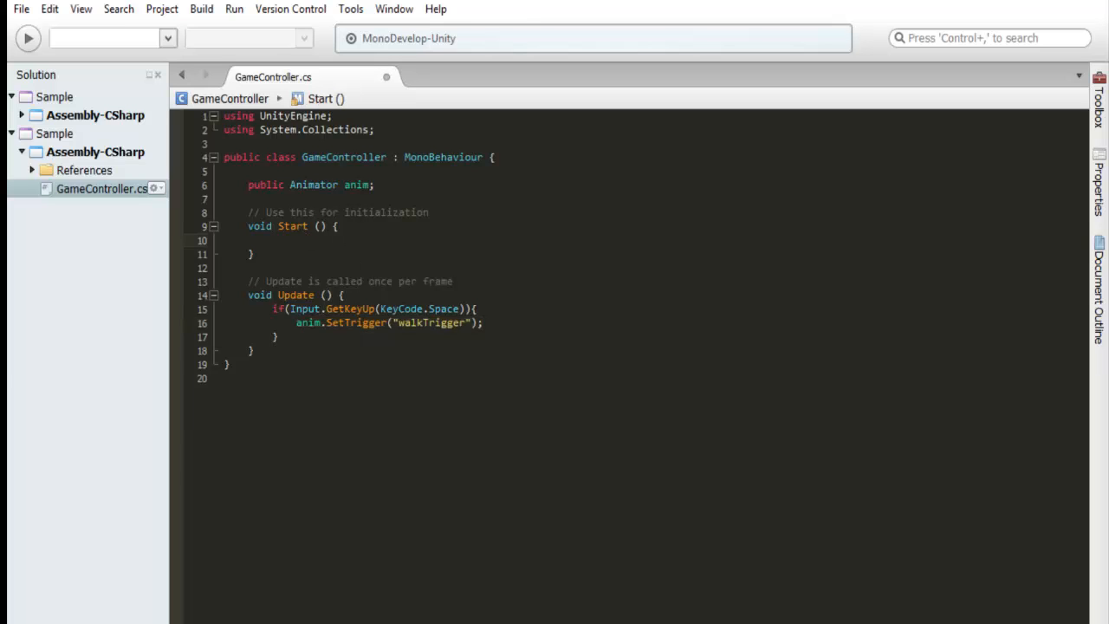
text(anim.)
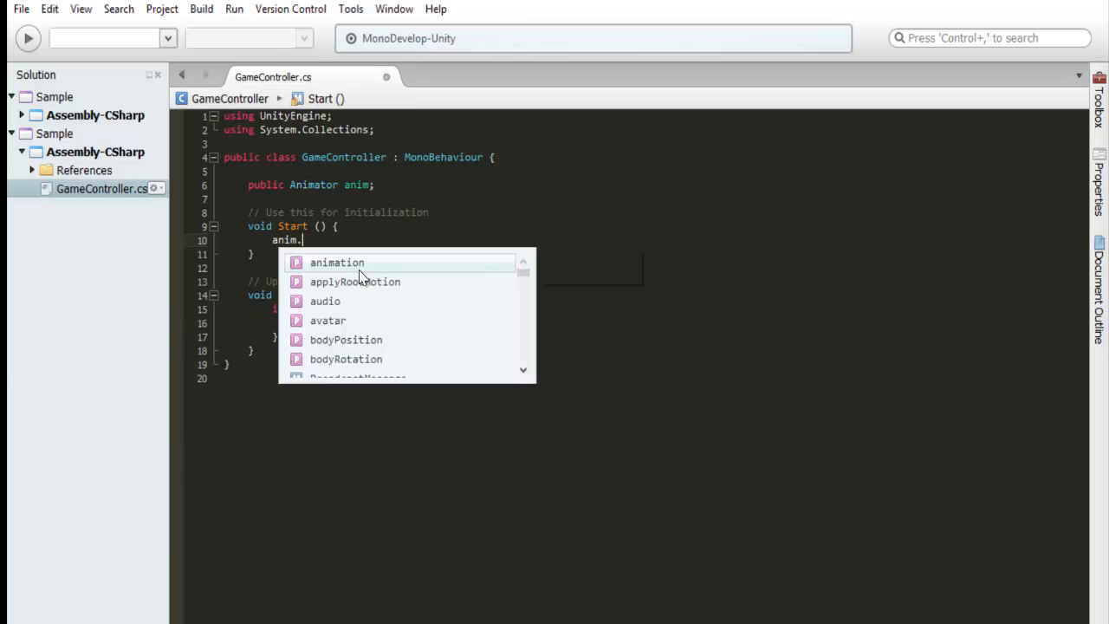
text(setTri)
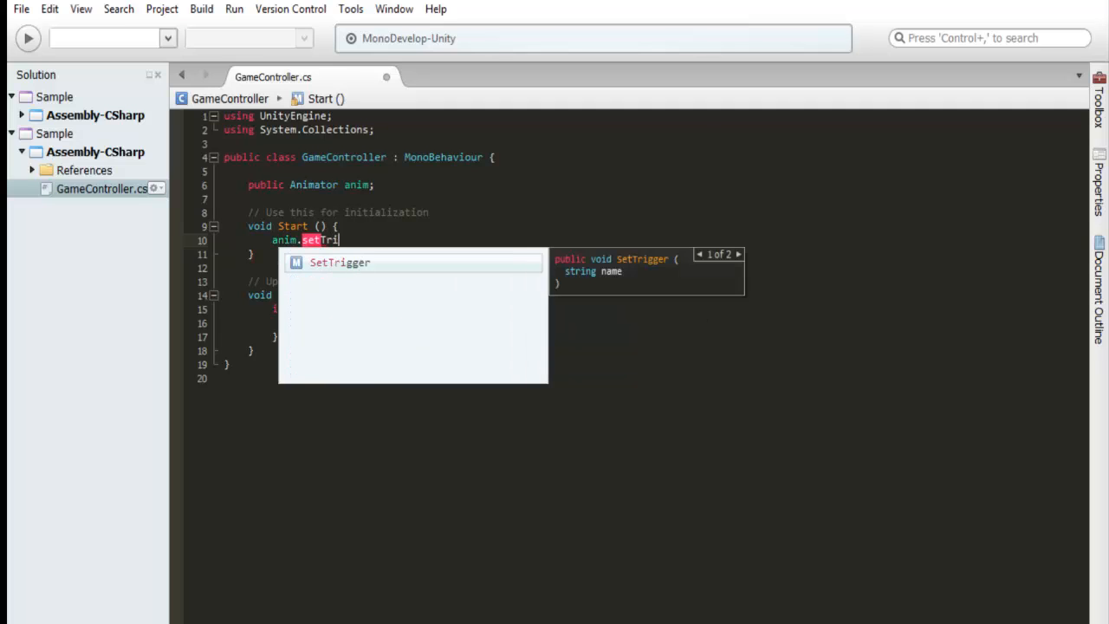
key(Return)
text(()
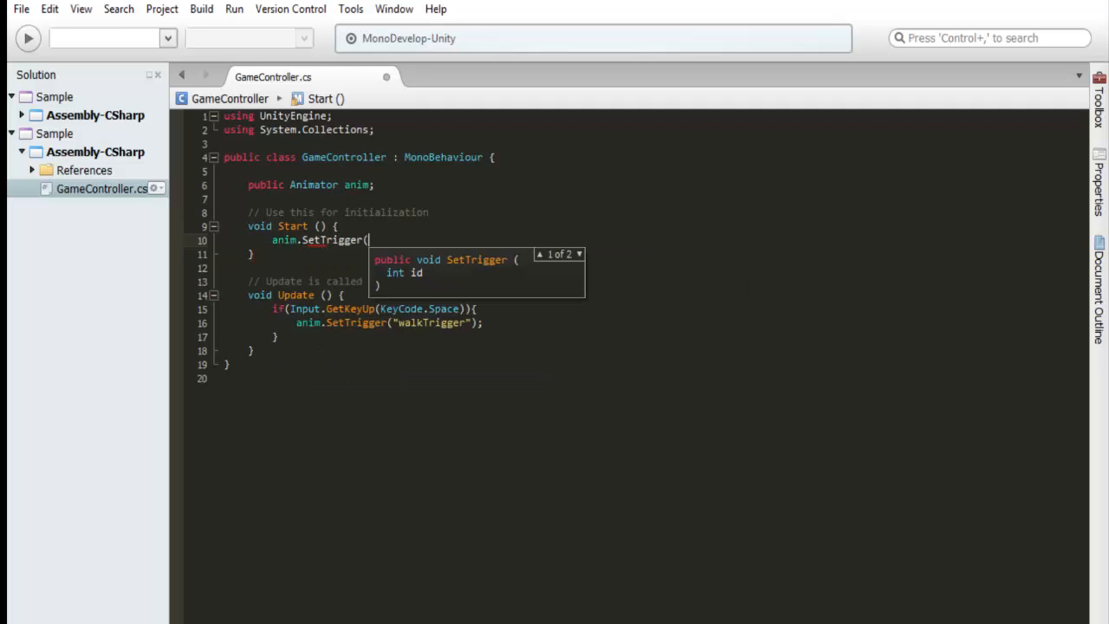
text("walkTrigg)
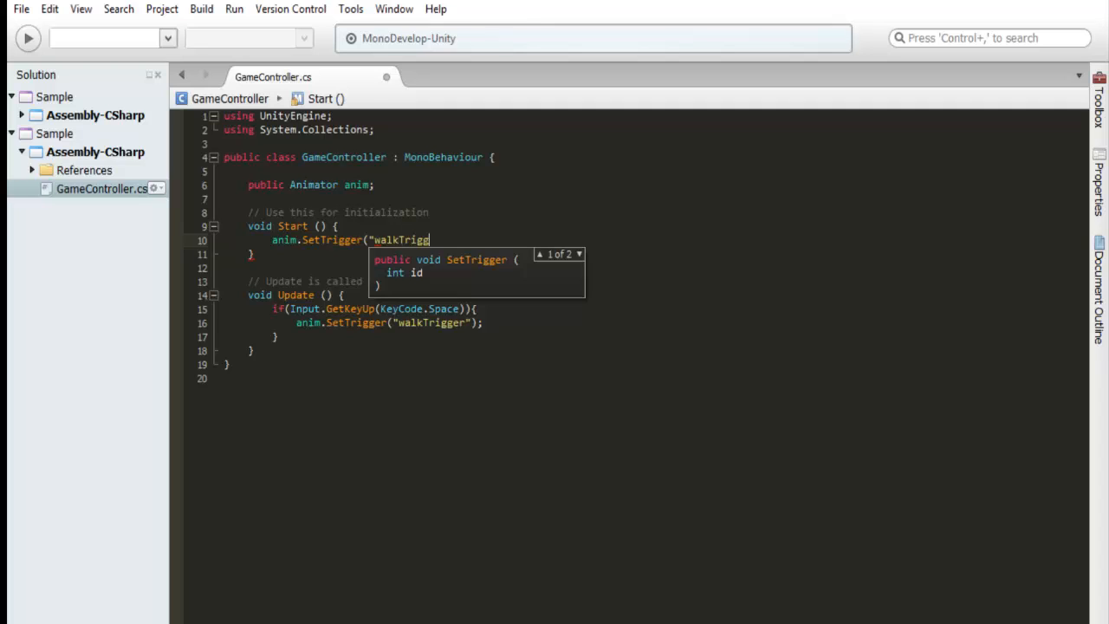
text(er");)
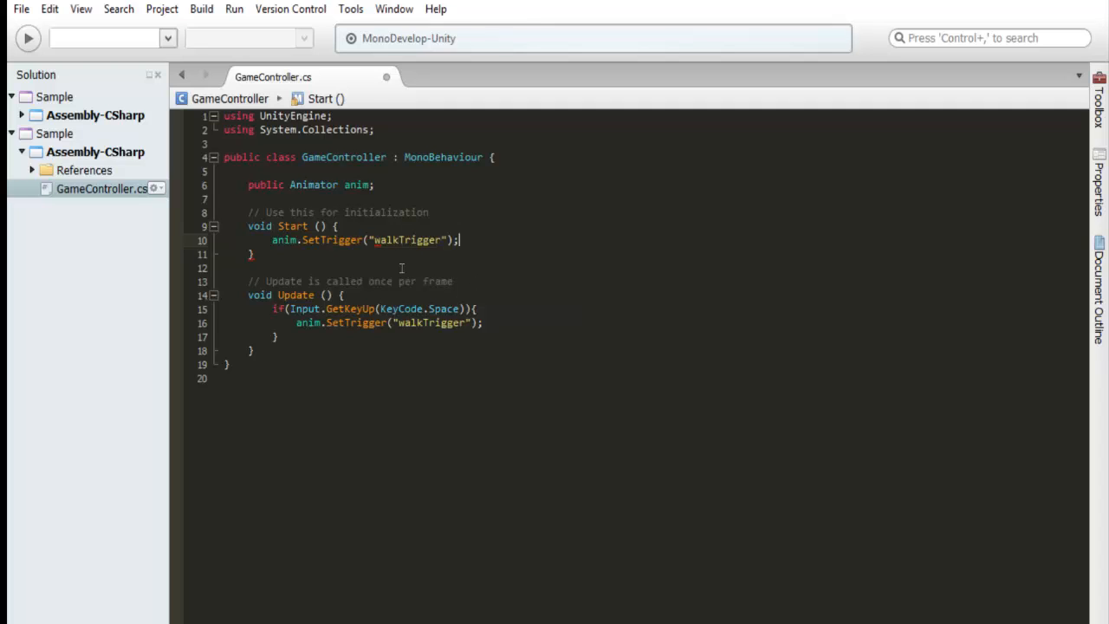
Change the trigger name in Update's SetTrigger call to hitTrigger and save the GameController script
click(296, 322)
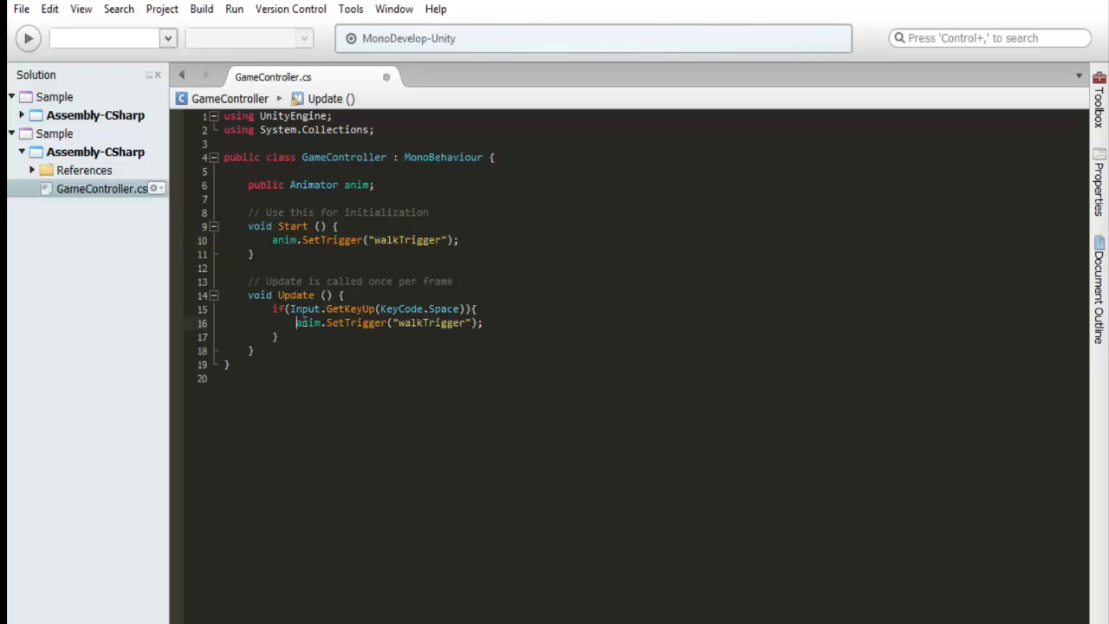
drag(296, 322, 463, 322)
click(486, 322)
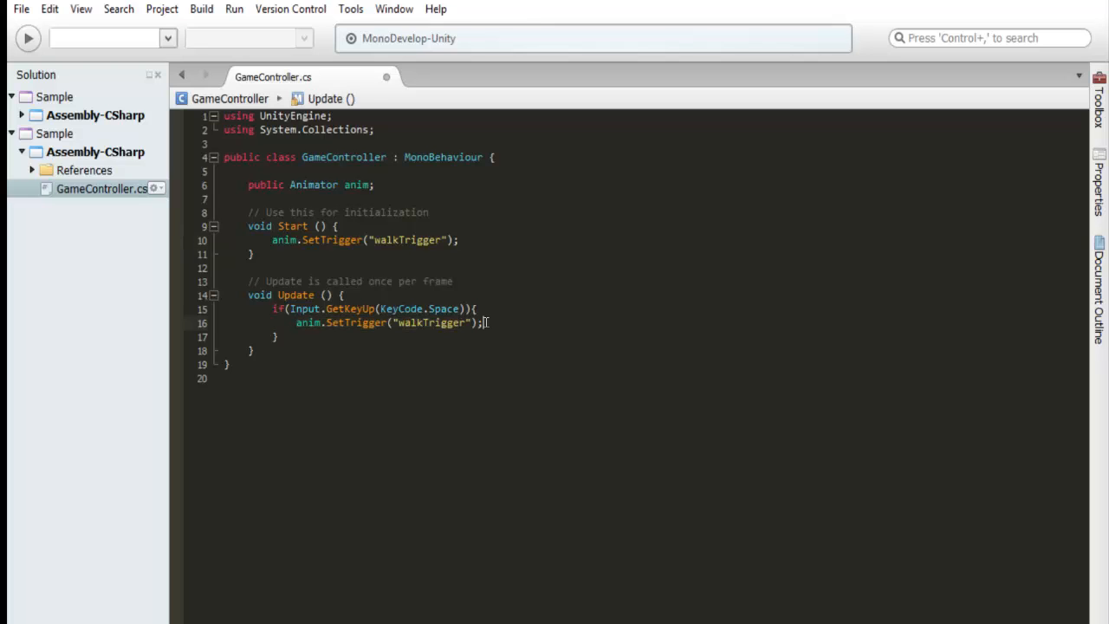
double_click(414, 322)
text(hitTrigger)
key(super+s)
key(Escape)
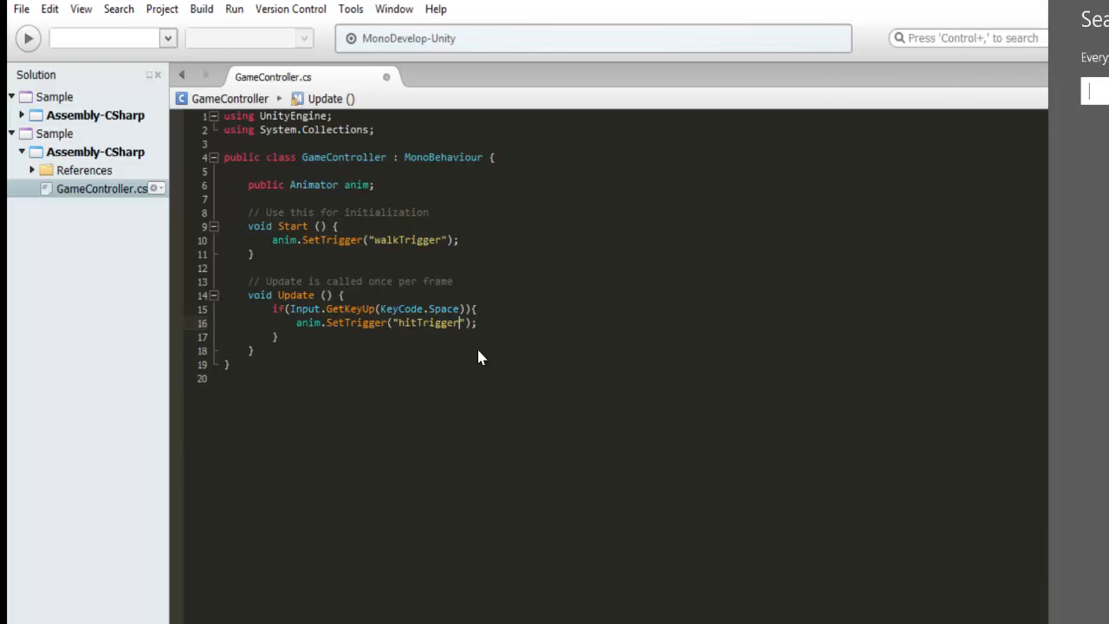
key(ctrl+s)
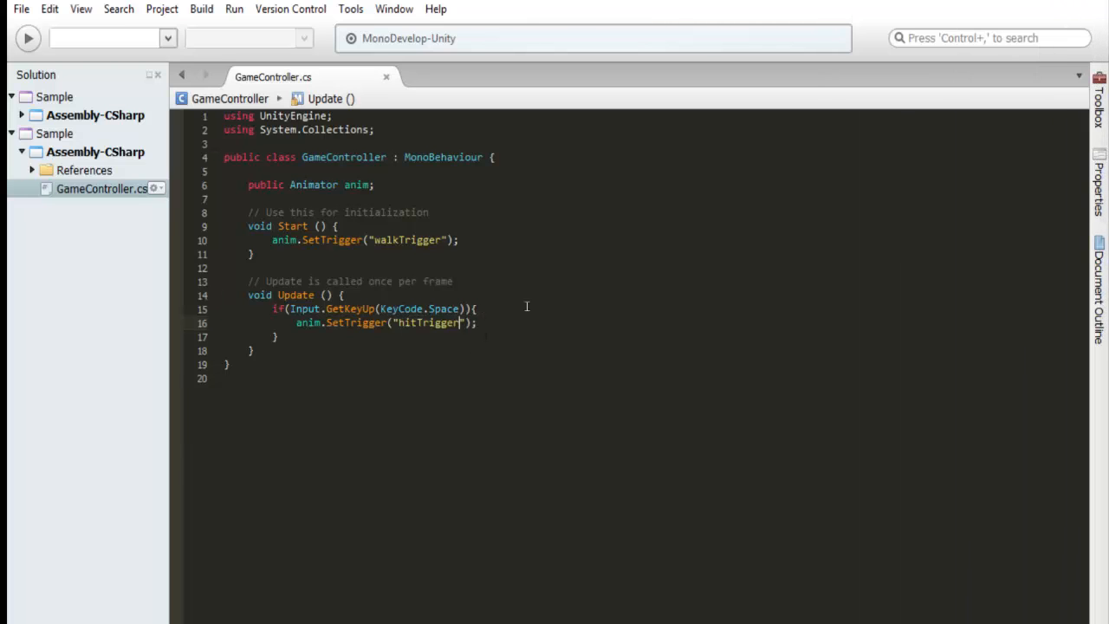
click(527, 308)
drag(246, 225, 415, 253)
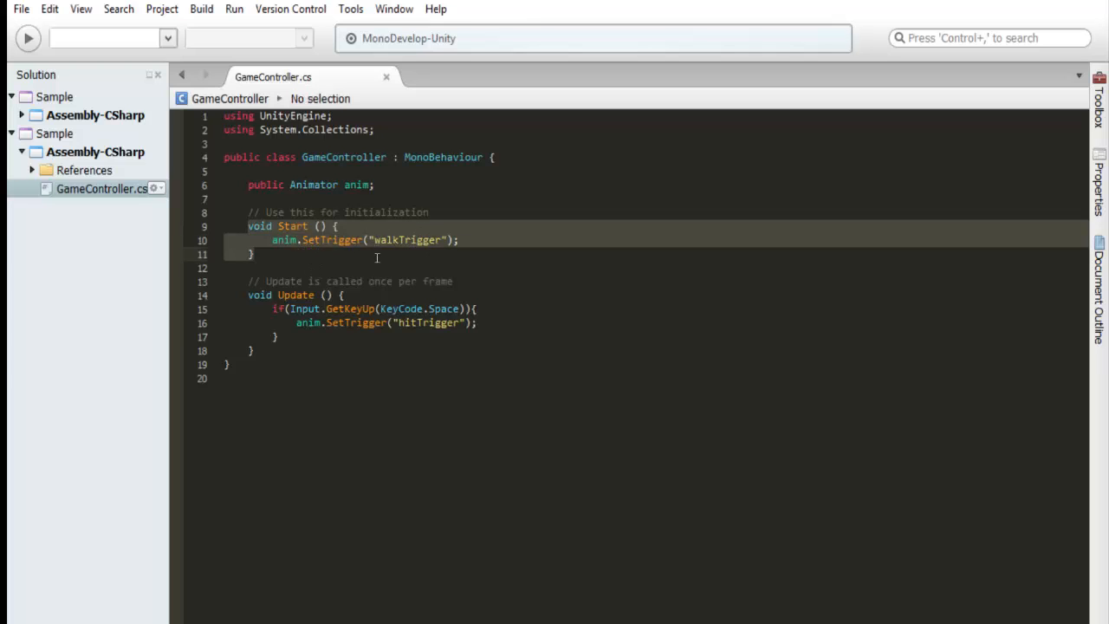
click(291, 322)
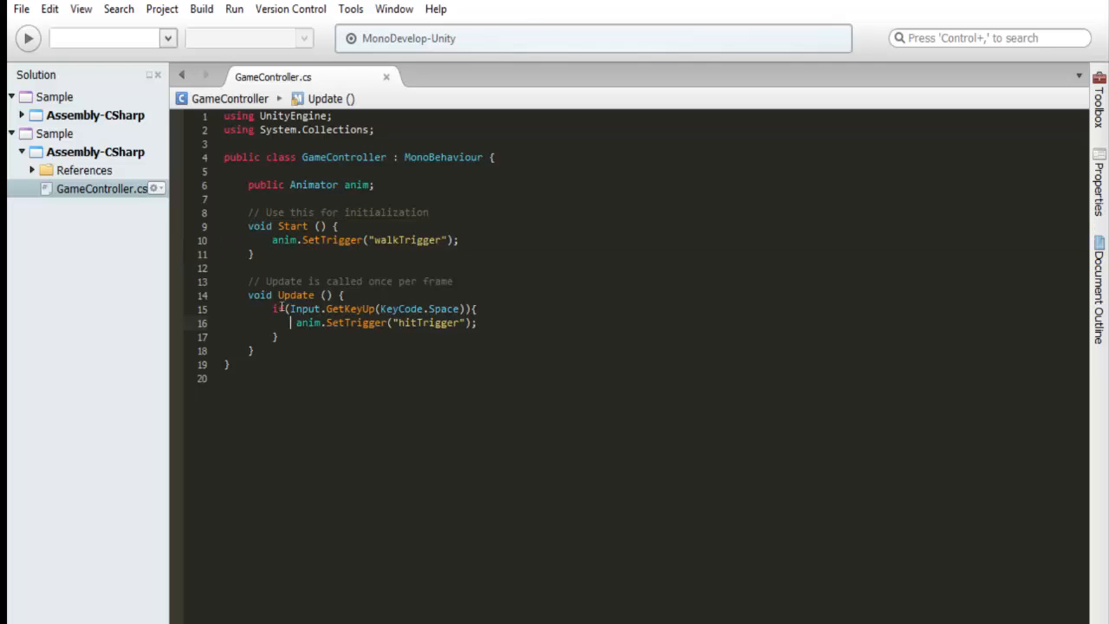
drag(271, 308, 425, 327)
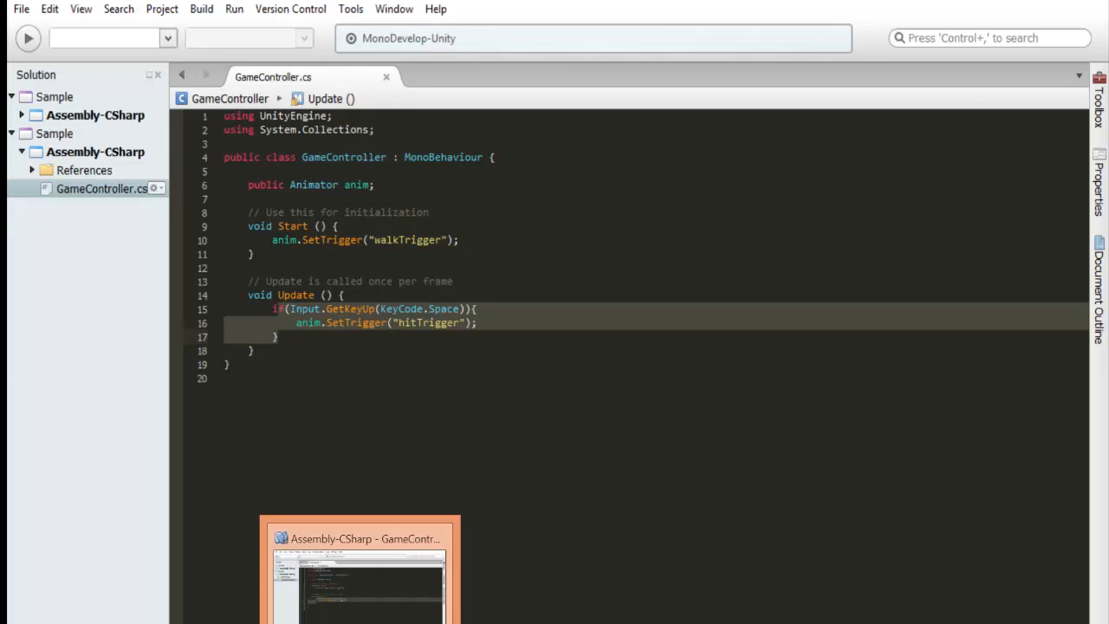
Switch to Unity, play the scene and fire the zombie's hit trigger with Space in the Game view
click(210, 623)
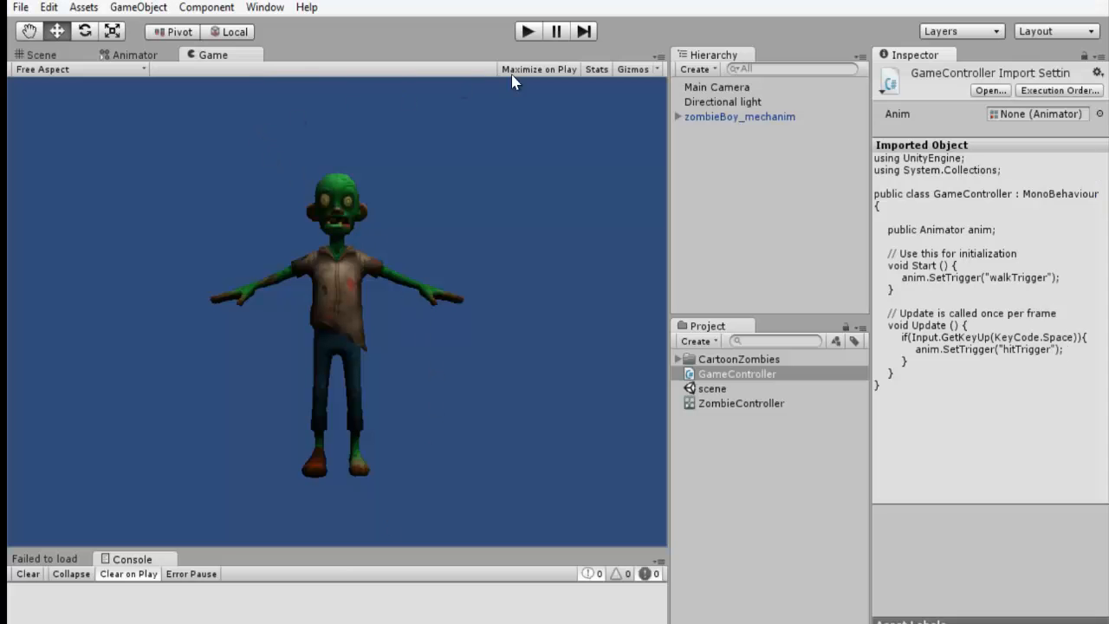
click(529, 32)
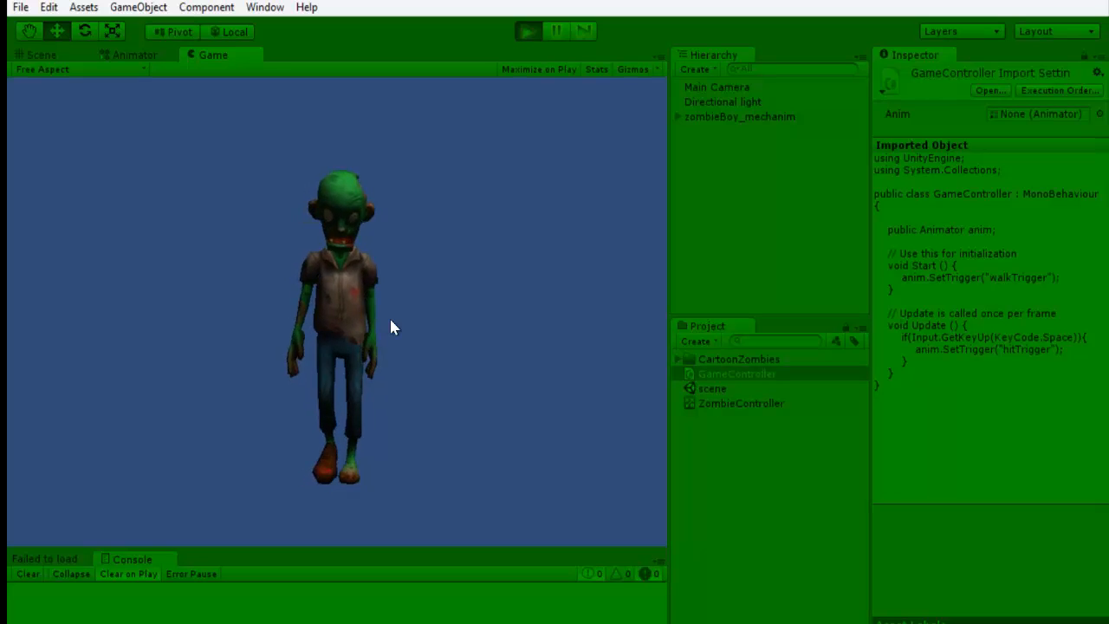
key(space)
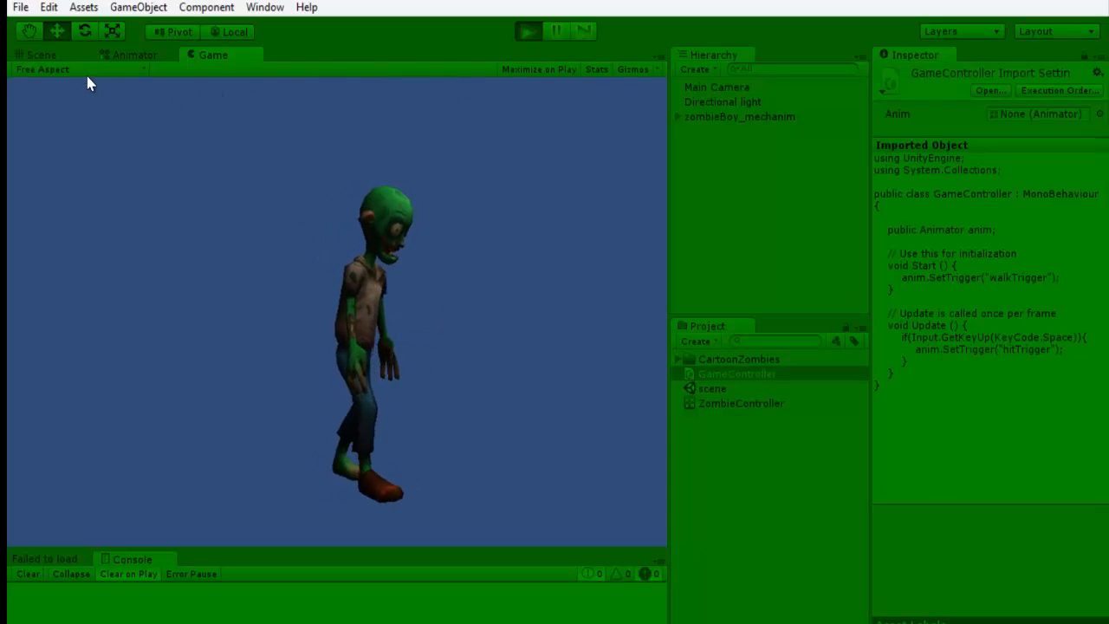
Examine the walking zombie from several angles in the Scene view and stop playback
click(52, 54)
alt+drag(235, 235, 425, 468)
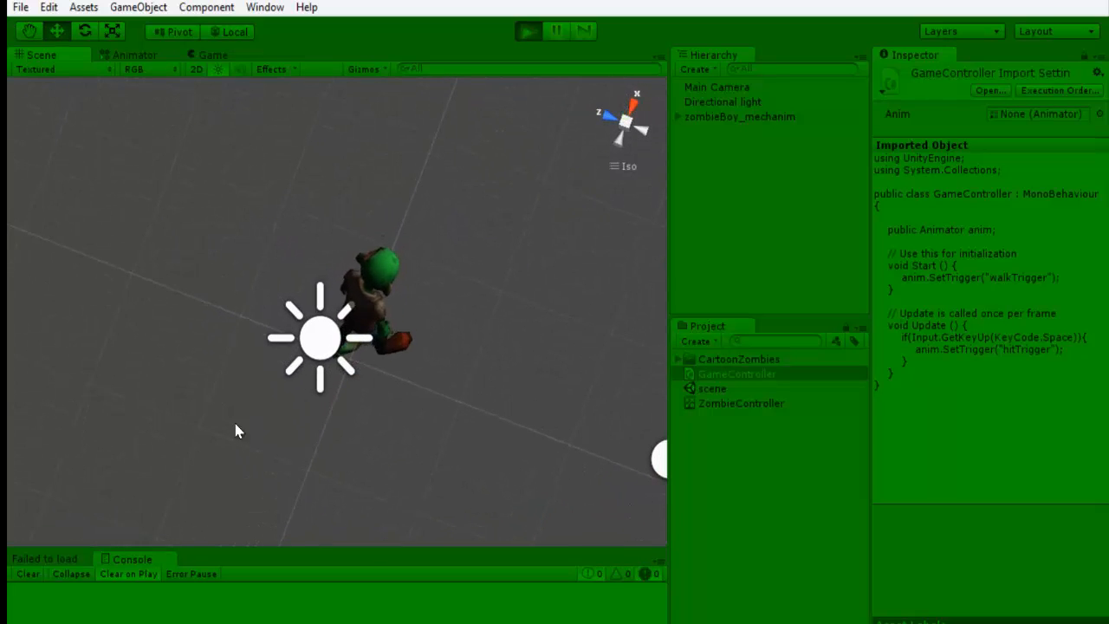
alt+drag(502, 306, 276, 463)
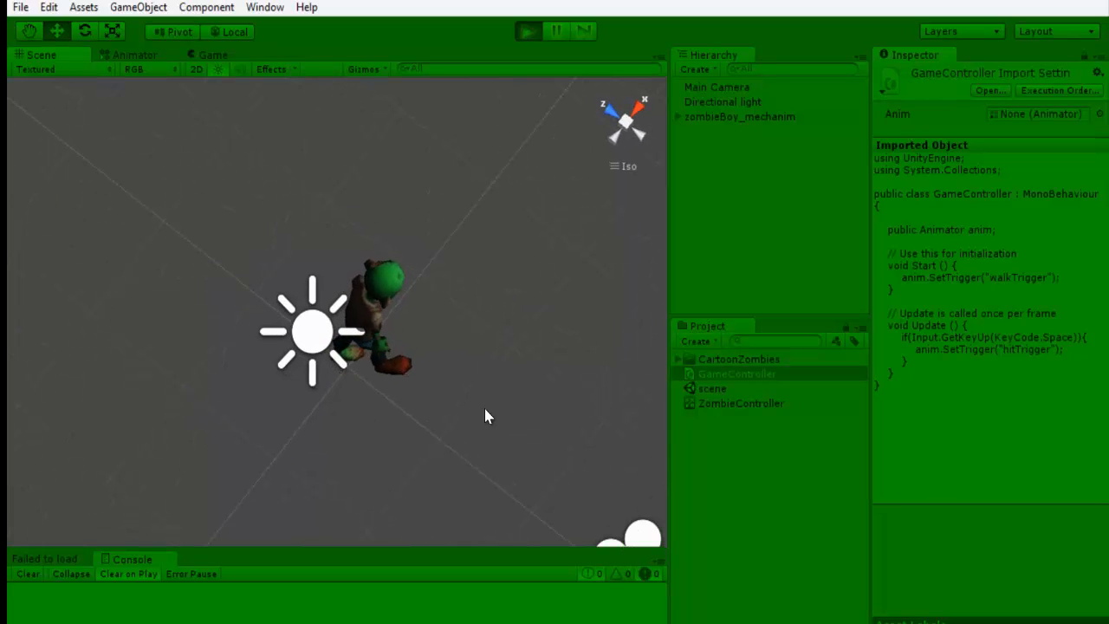
alt+drag(485, 413, 403, 398)
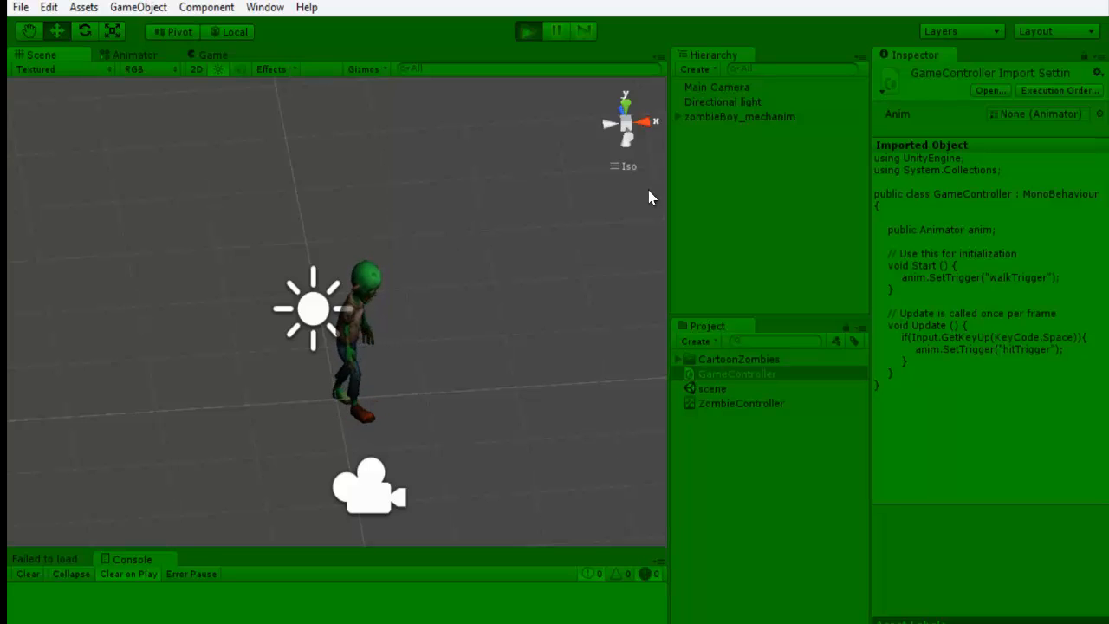
alt+drag(518, 294, 292, 389)
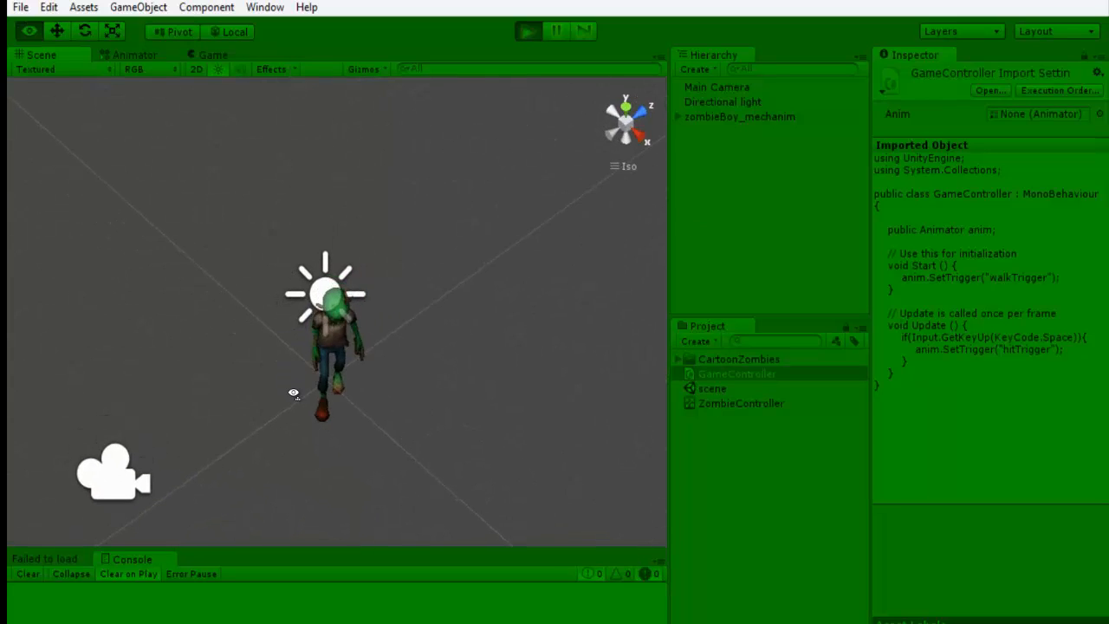
click(528, 32)
Create a new CSharp script named ZombieController and add it as a component to zombieBoy_mechanim
click(42, 55)
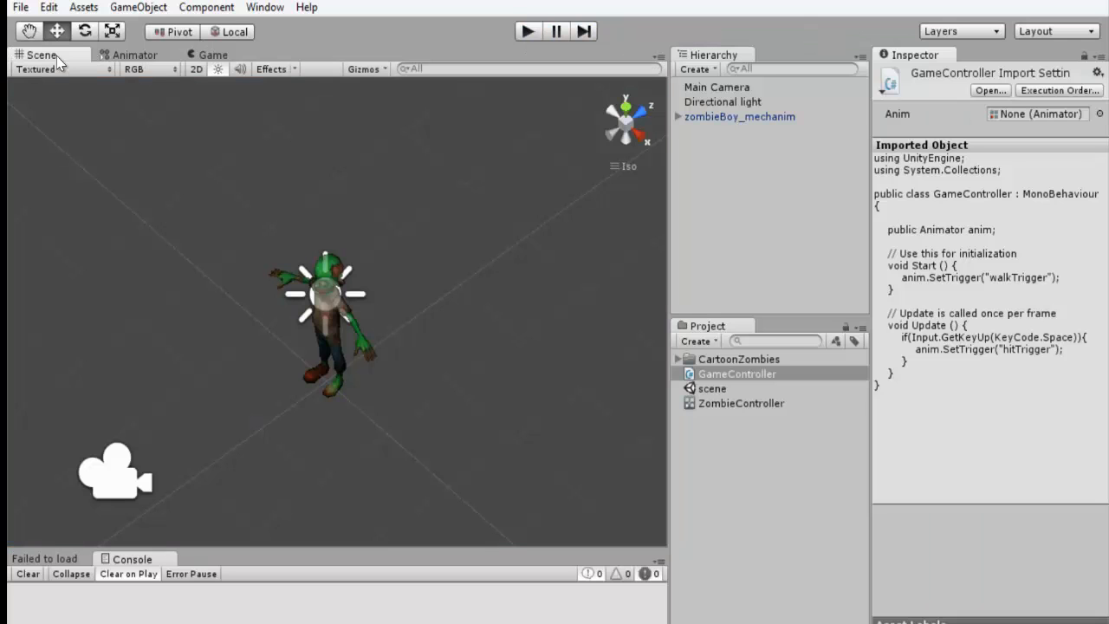
alt+drag(421, 210, 203, 364)
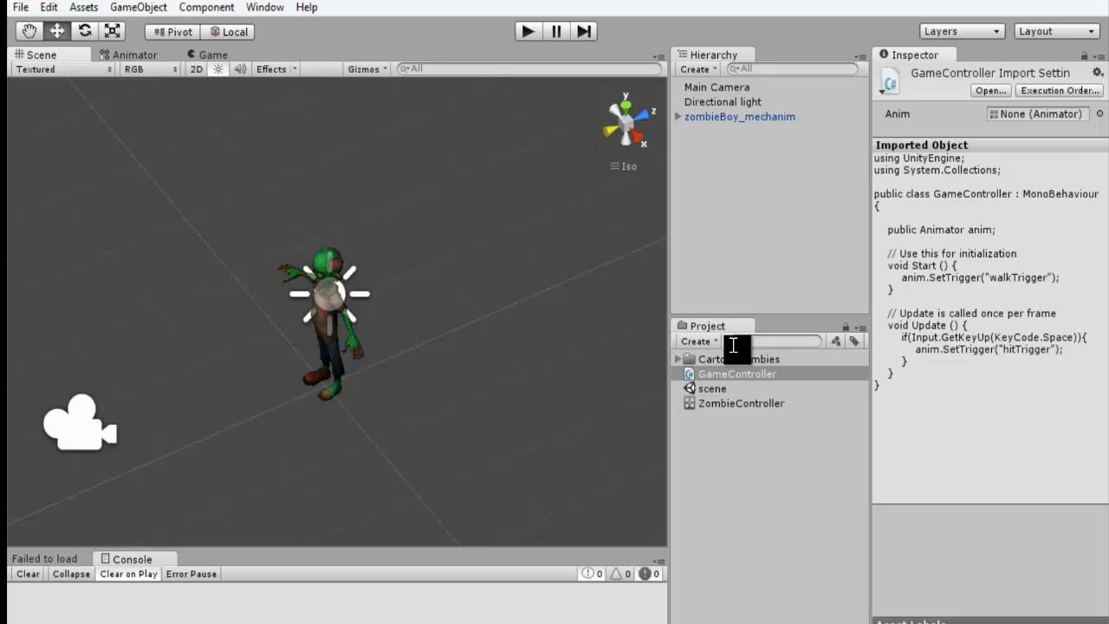
click(739, 117)
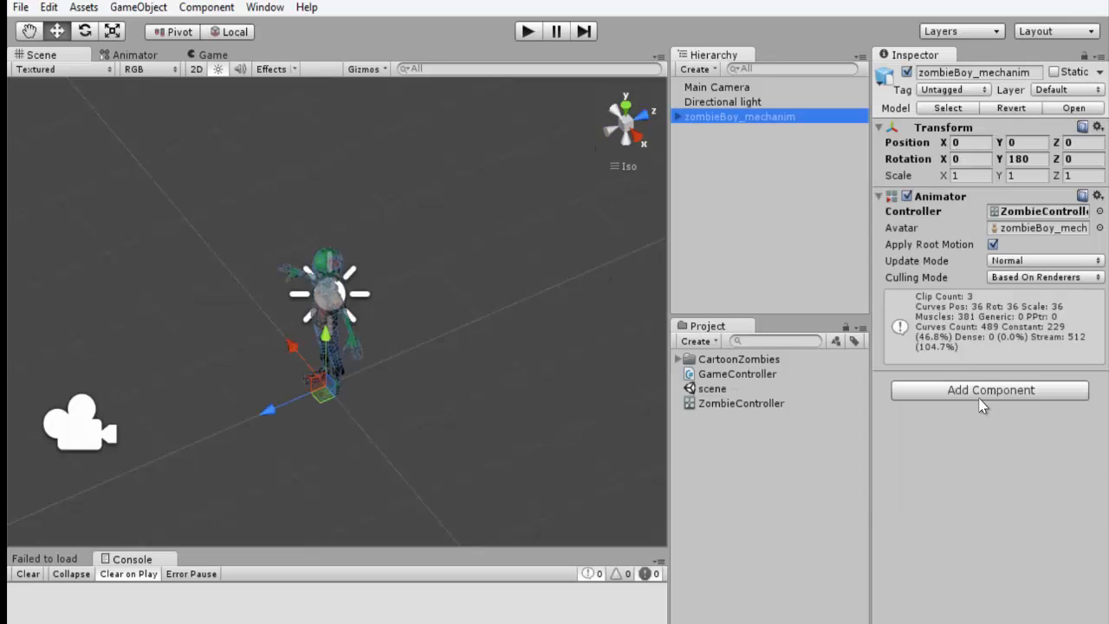
click(977, 391)
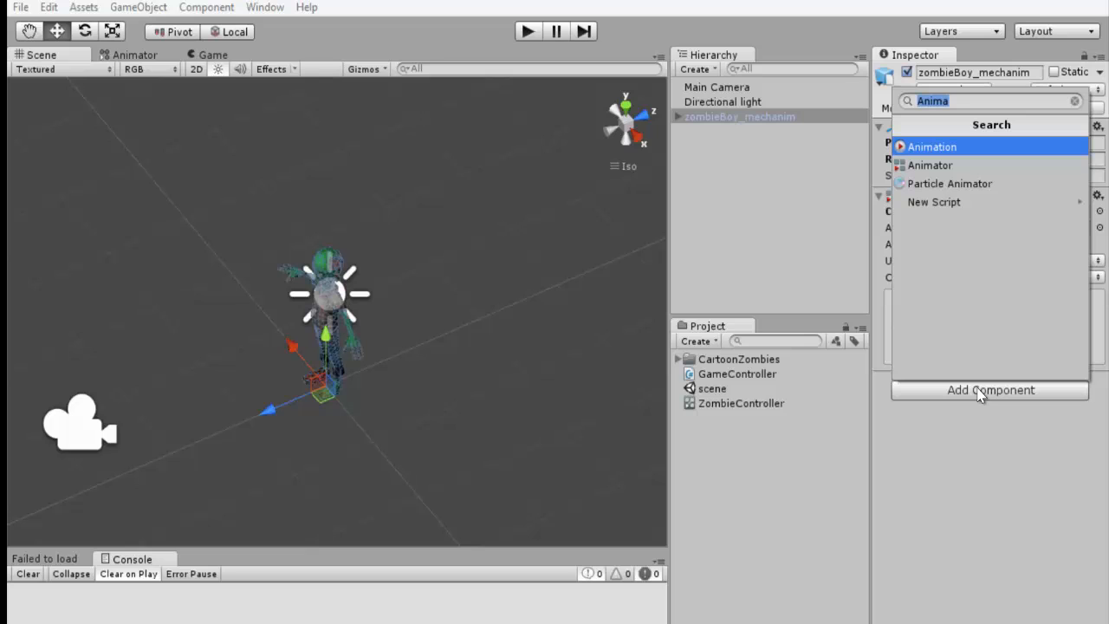
click(975, 202)
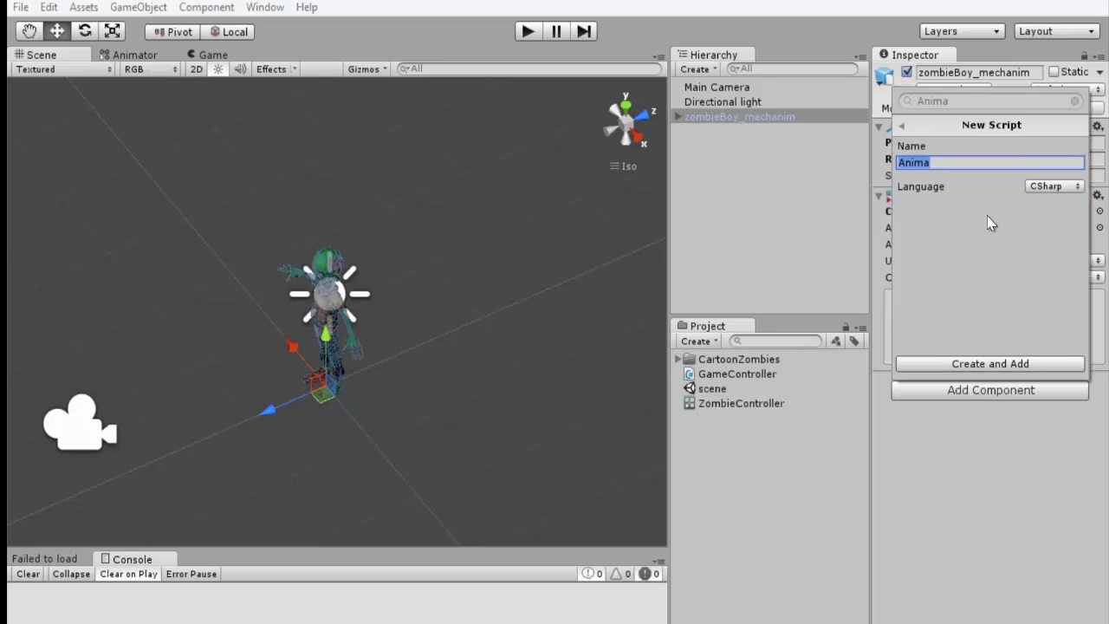
text(ZombieController)
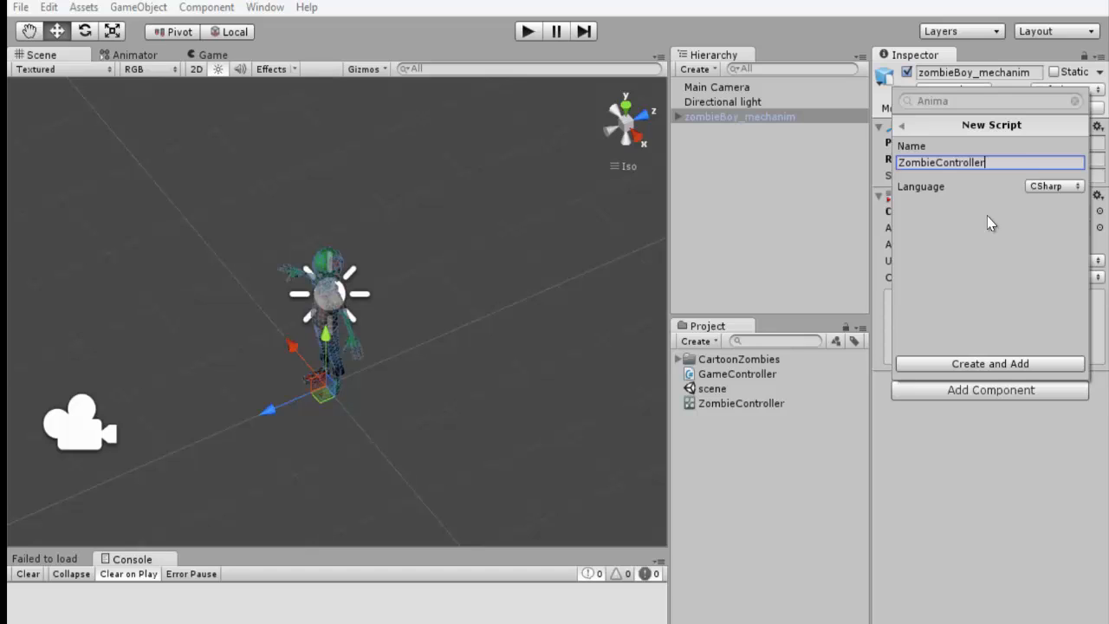
click(992, 364)
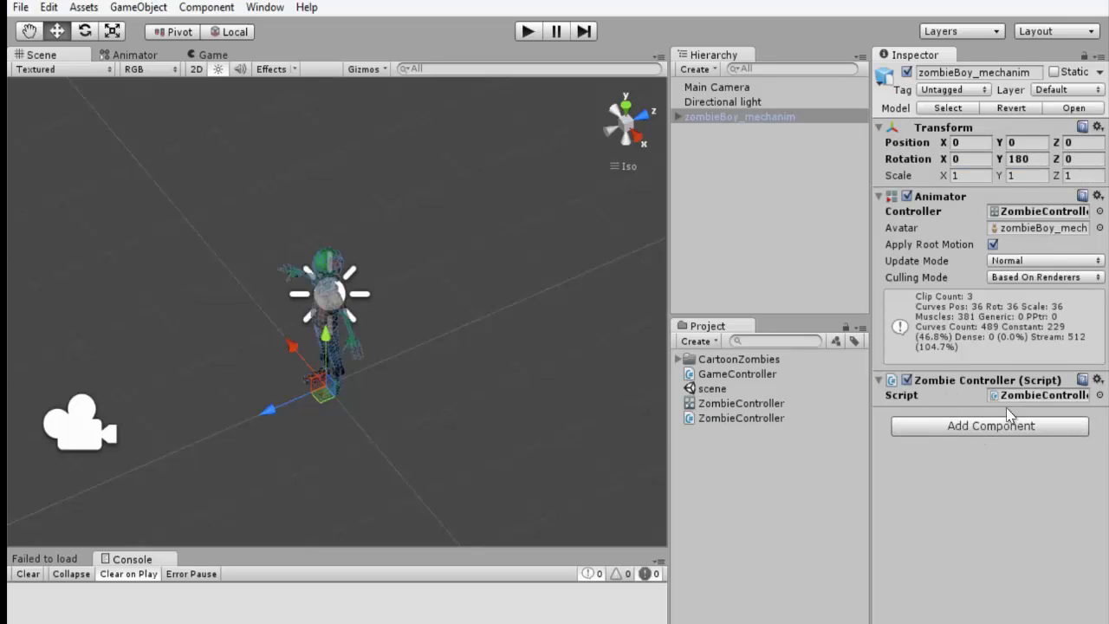
Open the ZombieController script in the code editor and delete its Start method, including the comment and leftover blank lines
click(1035, 395)
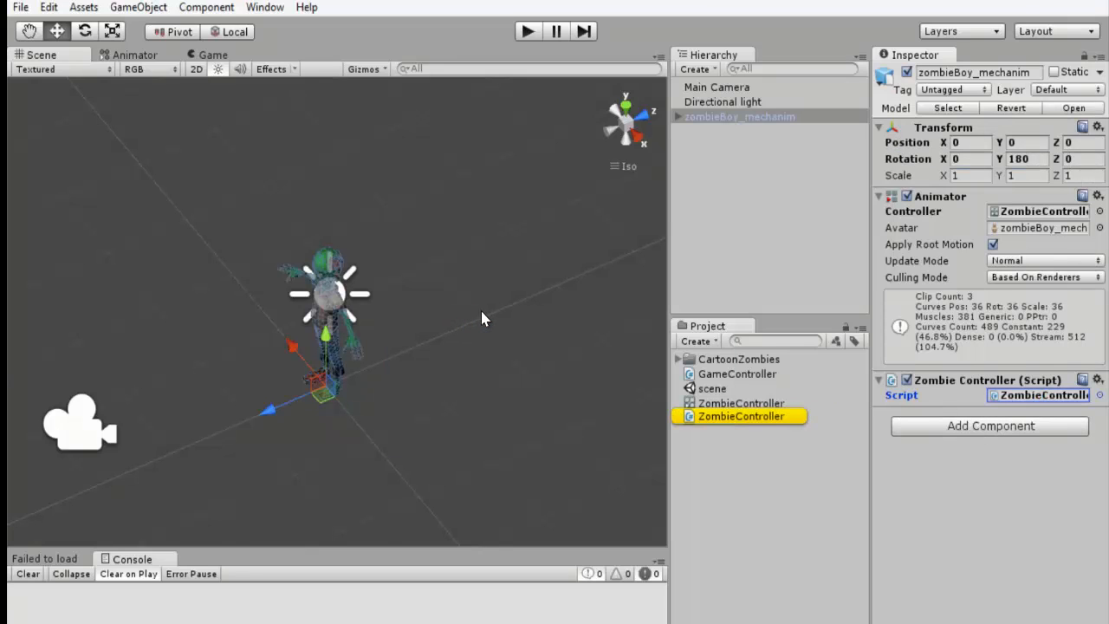
click(391, 623)
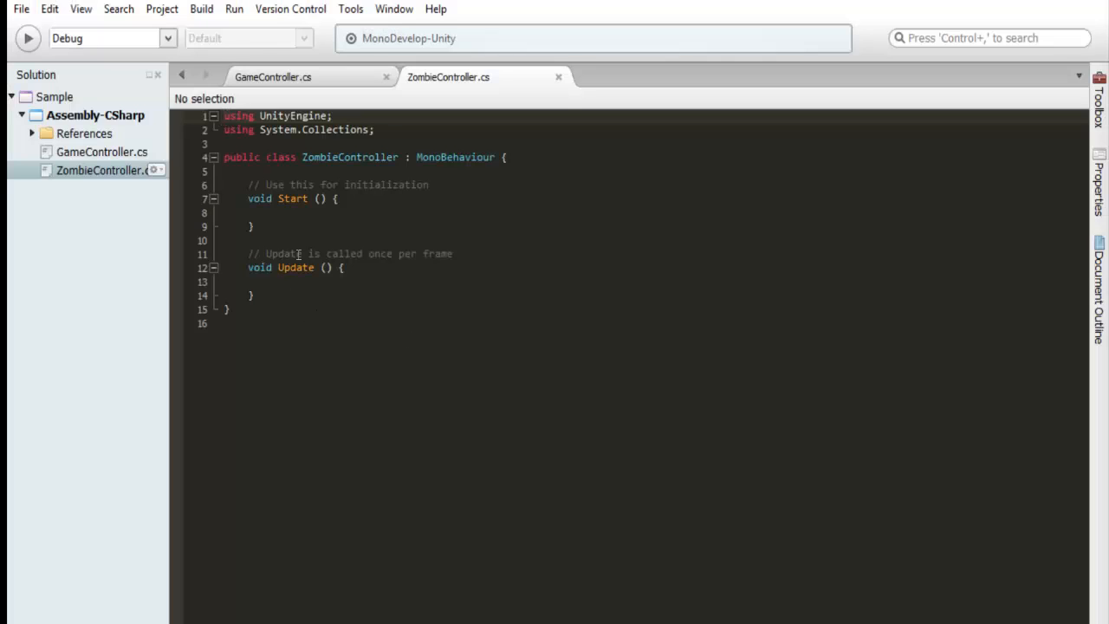
drag(235, 191, 291, 224)
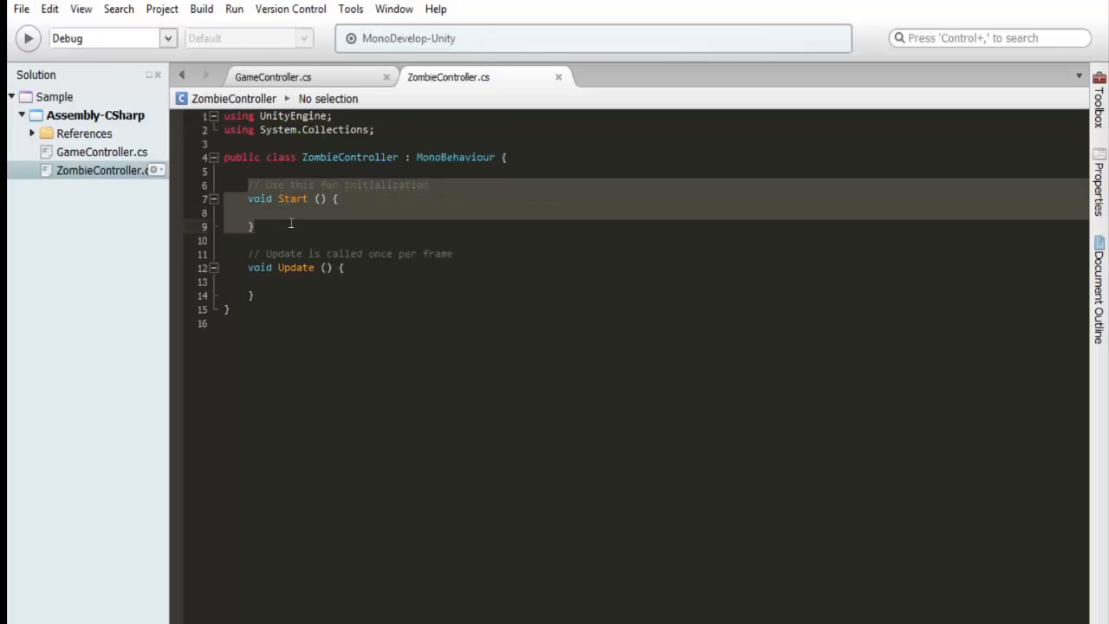
key(Delete)
key(Up)
key(shift+Down)
key(shift+Down)
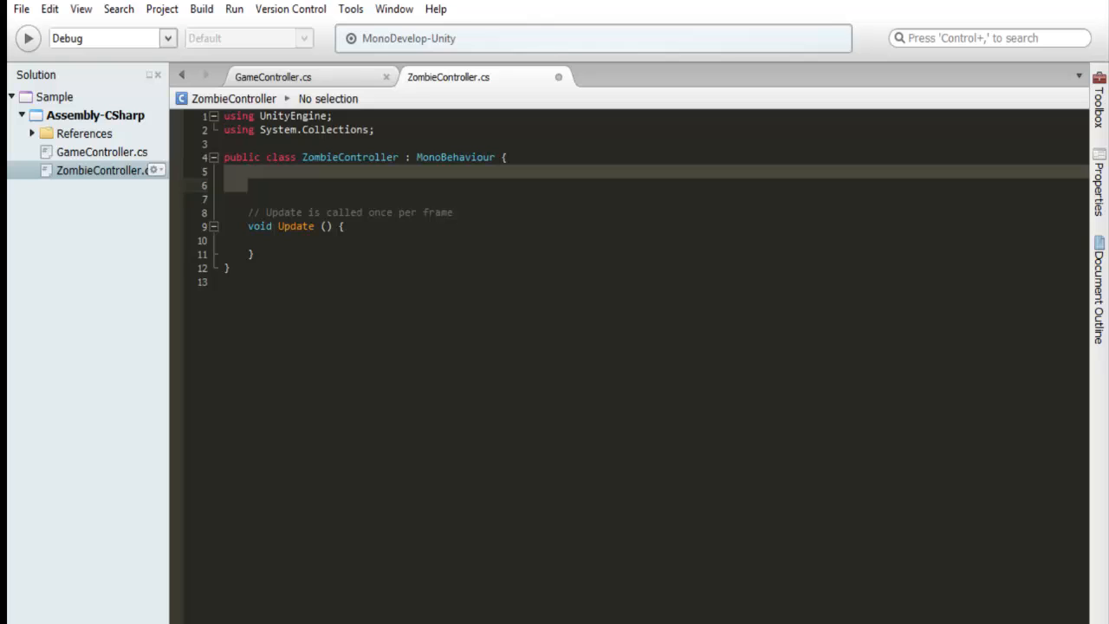
key(BackSpace)
In ZombieController's Update method, begin the position assignment transform.position = transform.position +
click(317, 211)
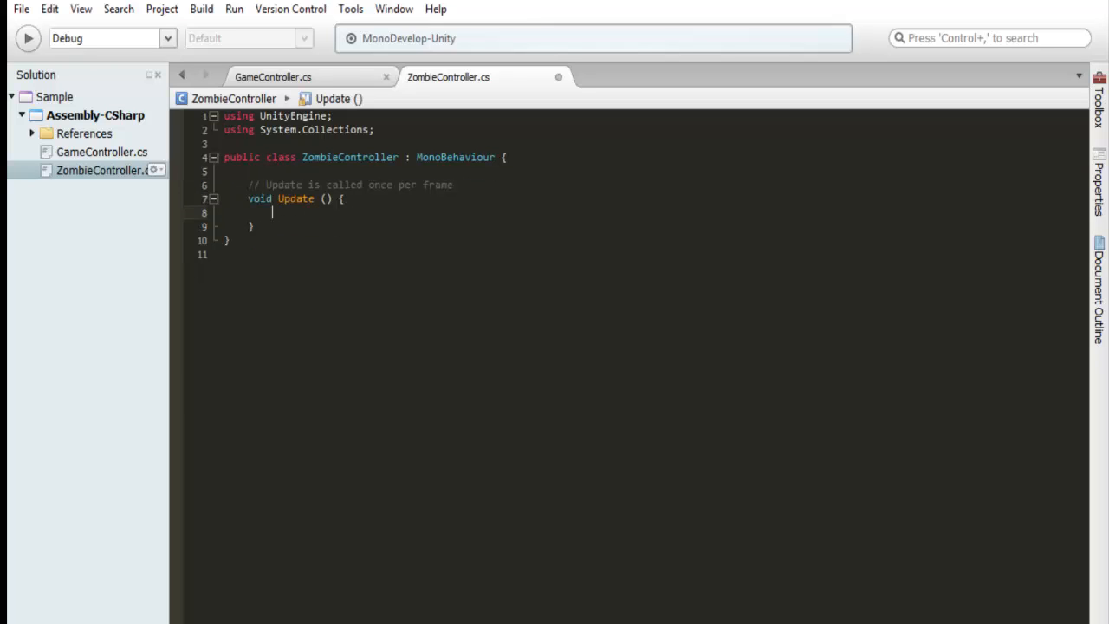
text(trans)
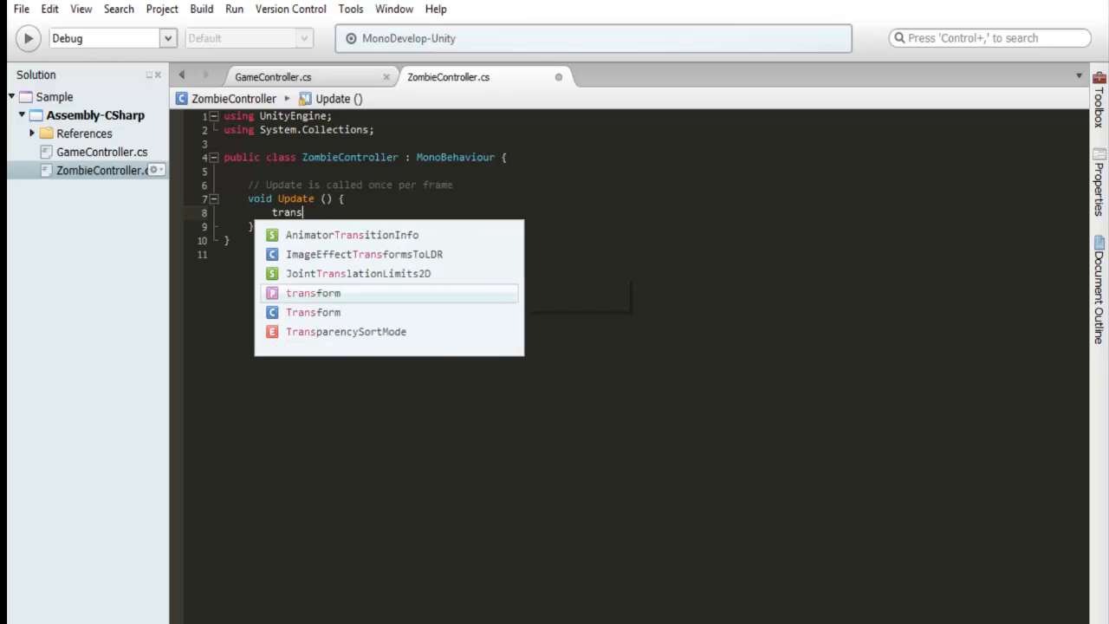
text(form.)
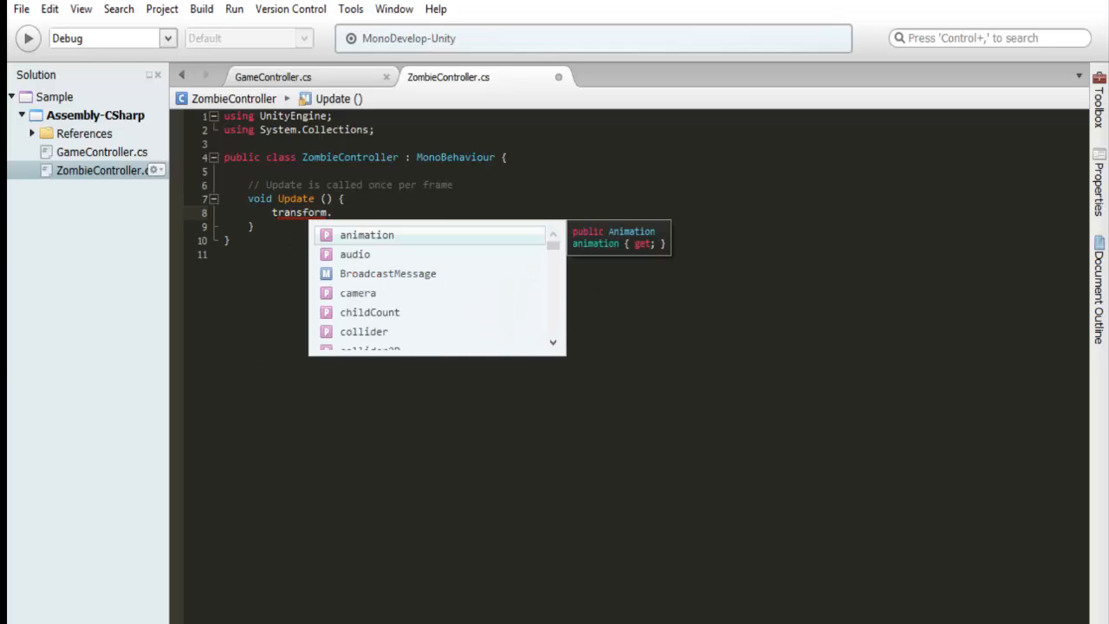
text(posi)
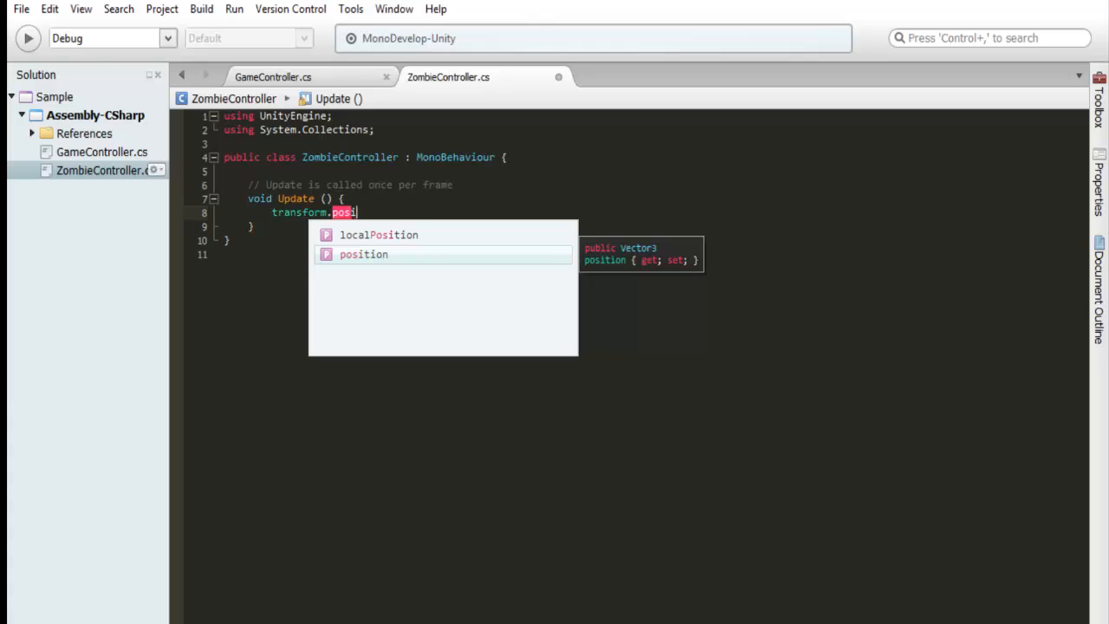
key(Return)
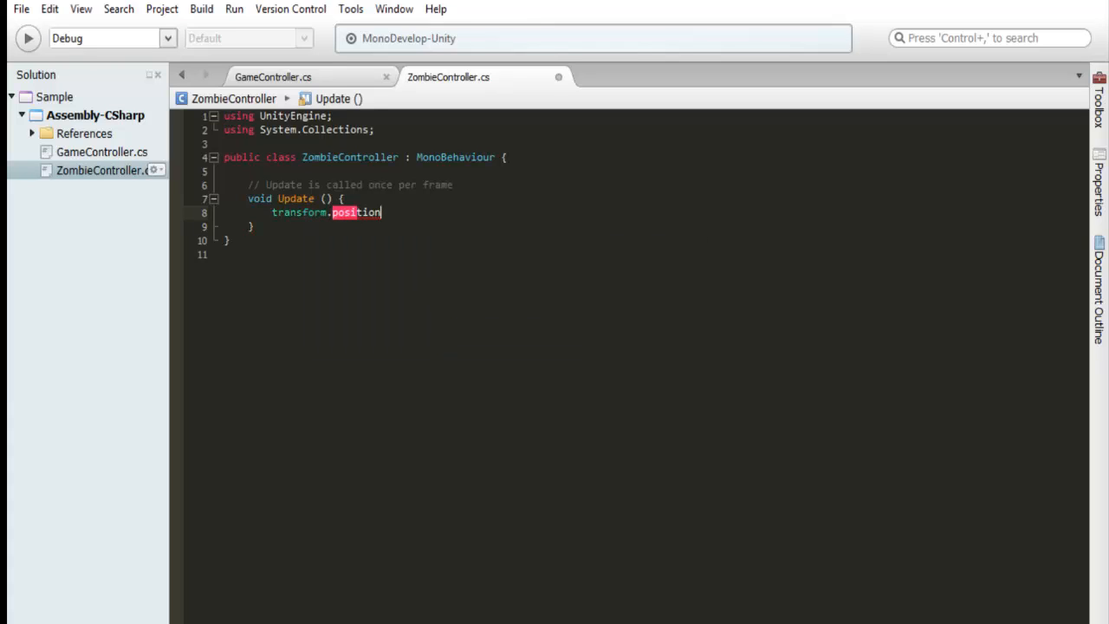
text(.)
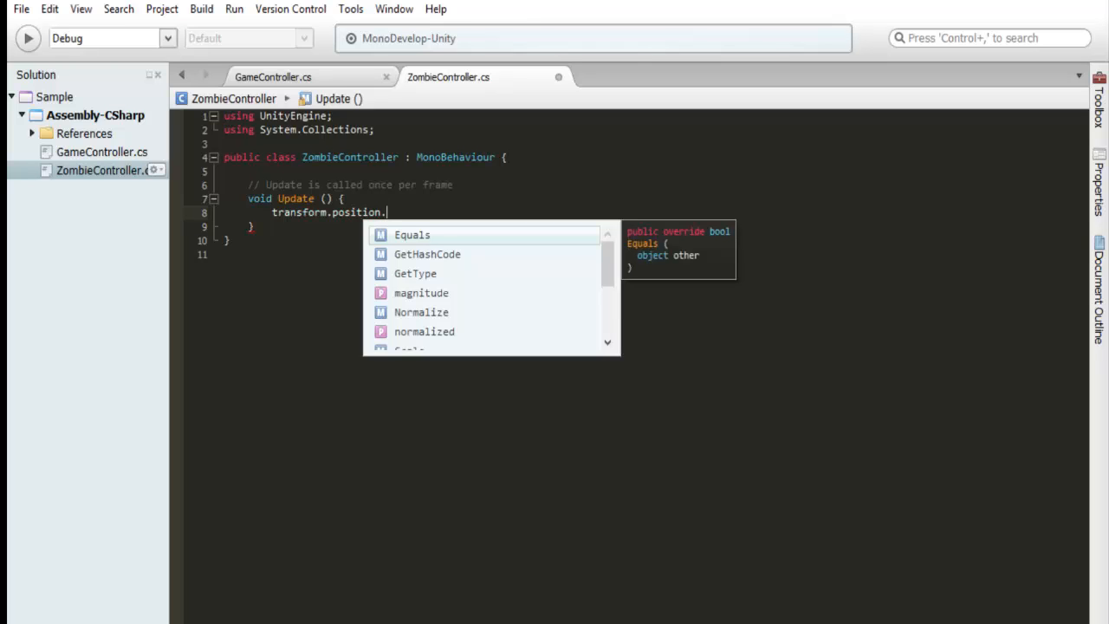
key(BackSpace)
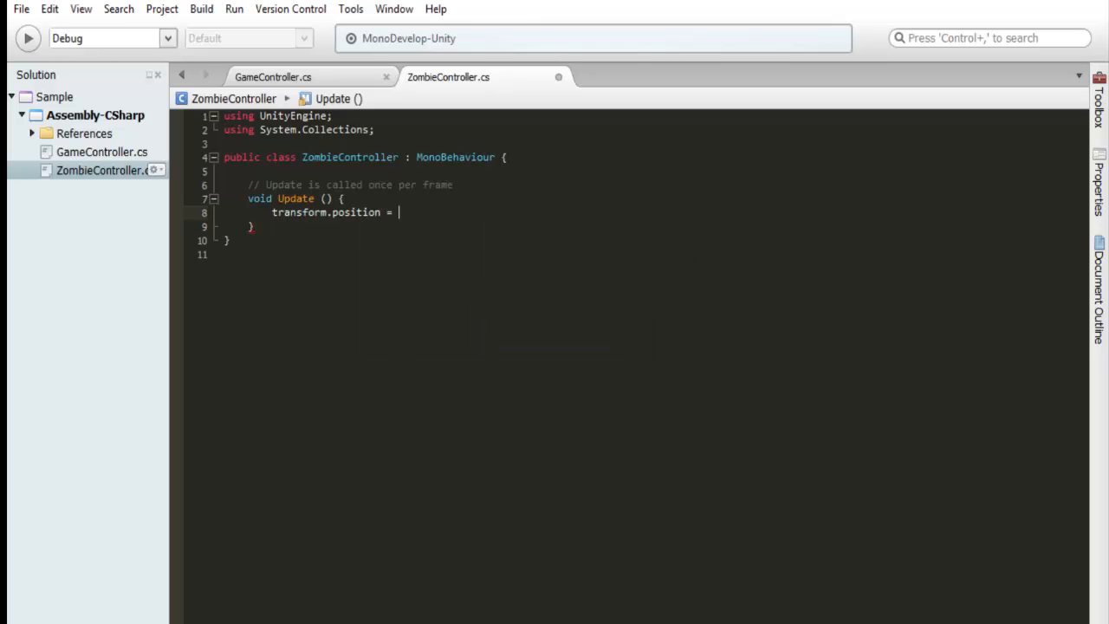
text(= tra)
key(Return)
text(.po)
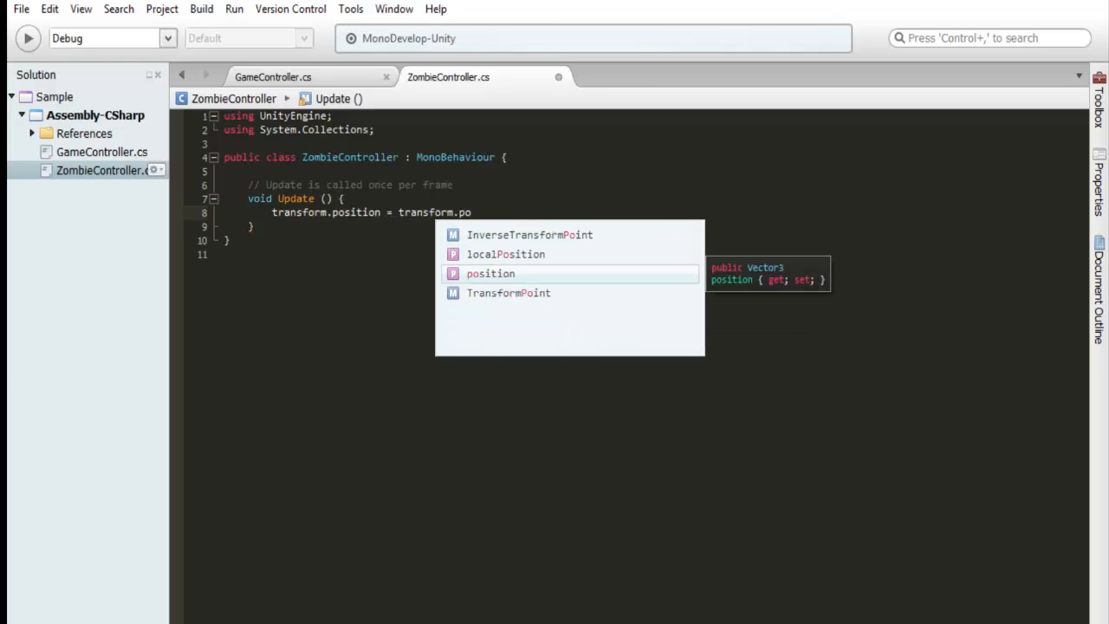
key(Return)
text(+)
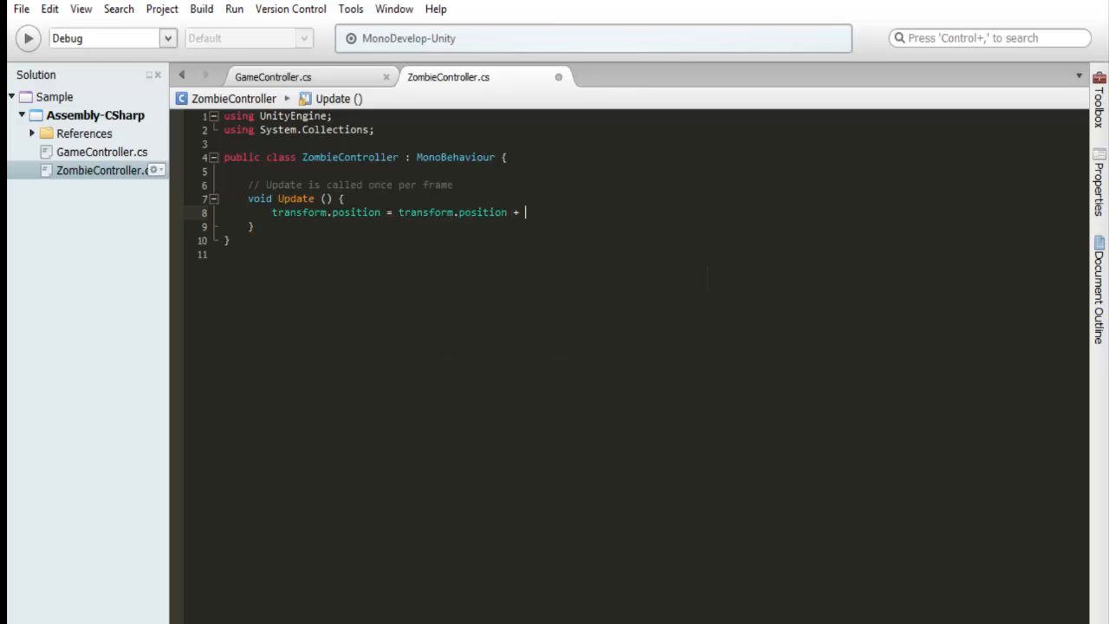
Complete the position assignment with new Vector3(0,0,0.001f); and save the ZombieController script
text( new)
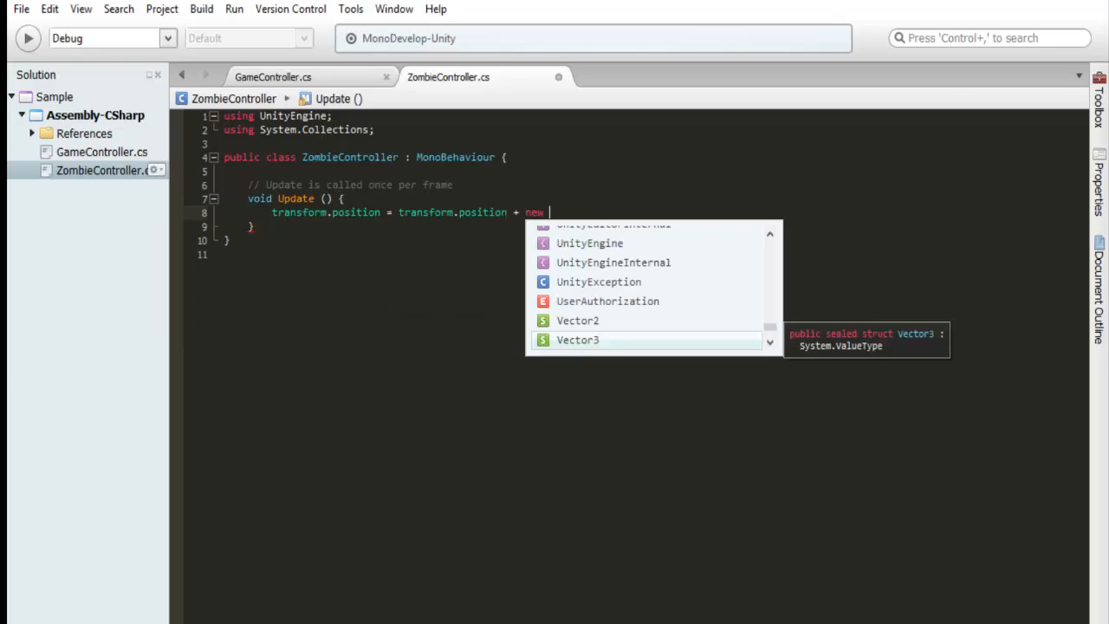
key(Escape)
text(Vector3()
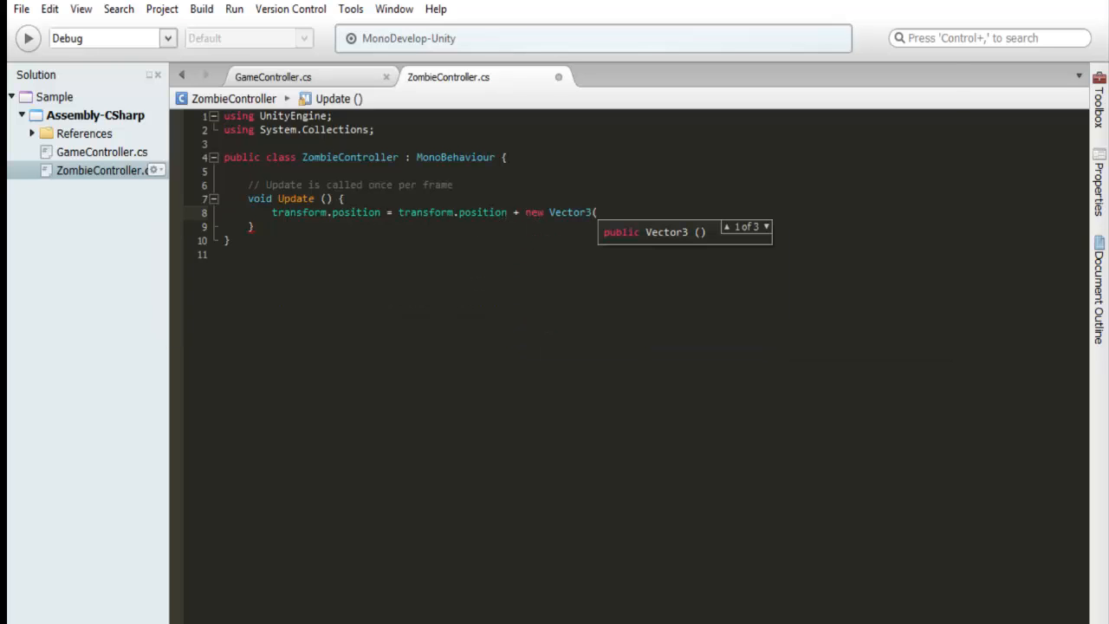
text(0,)
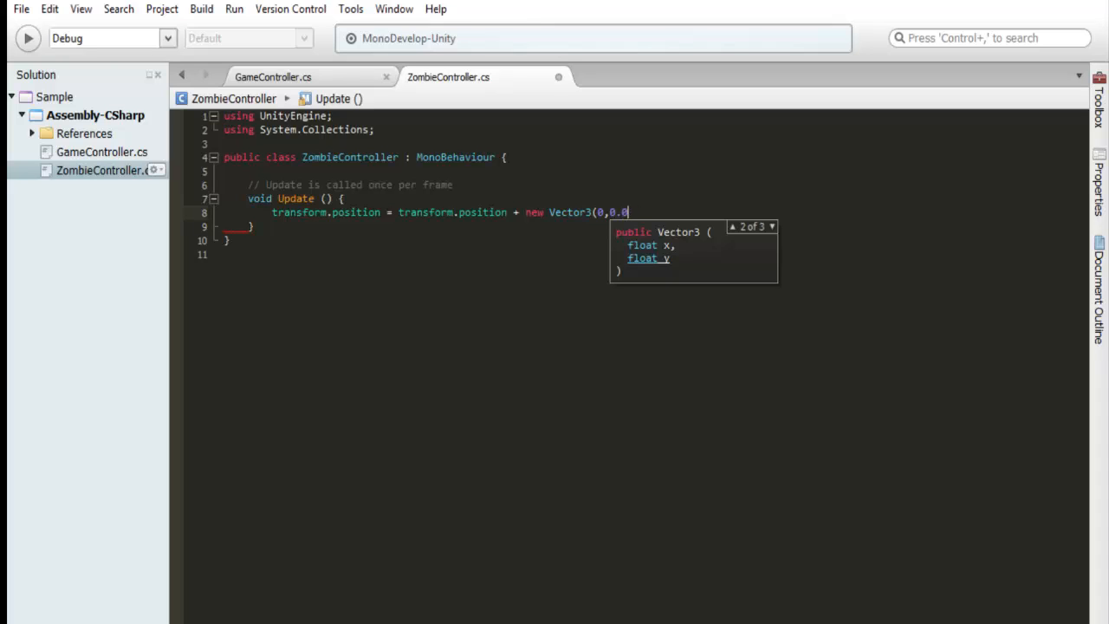
text(0.0)
key(BackSpace)
key(BackSpace)
text(,0.)
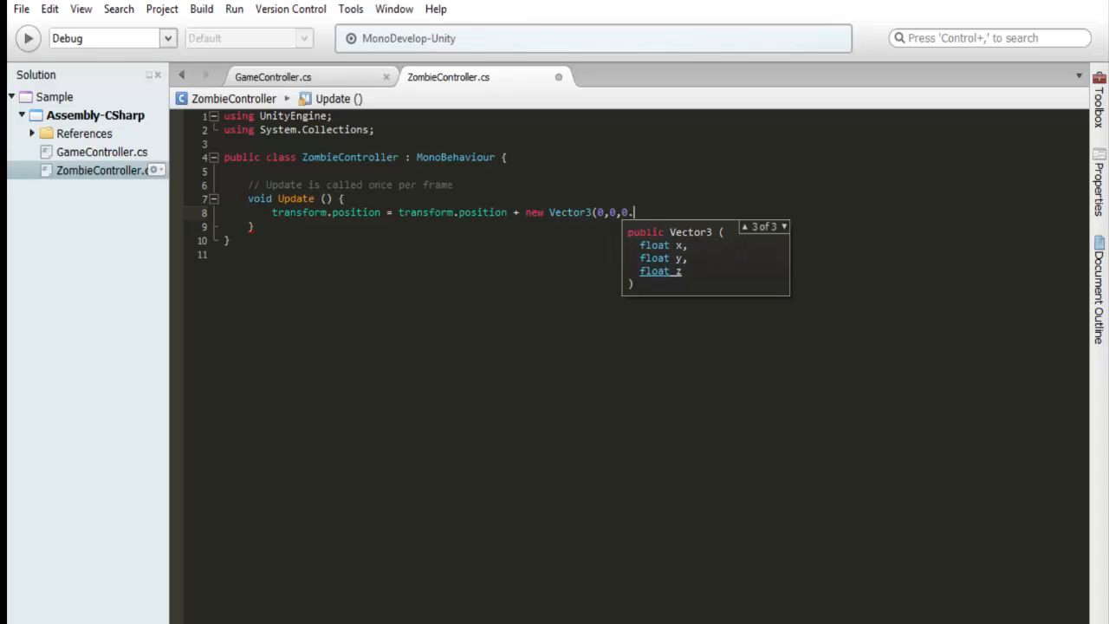
text(00)
key(BackSpace)
key(BackSpace)
text(1f);)
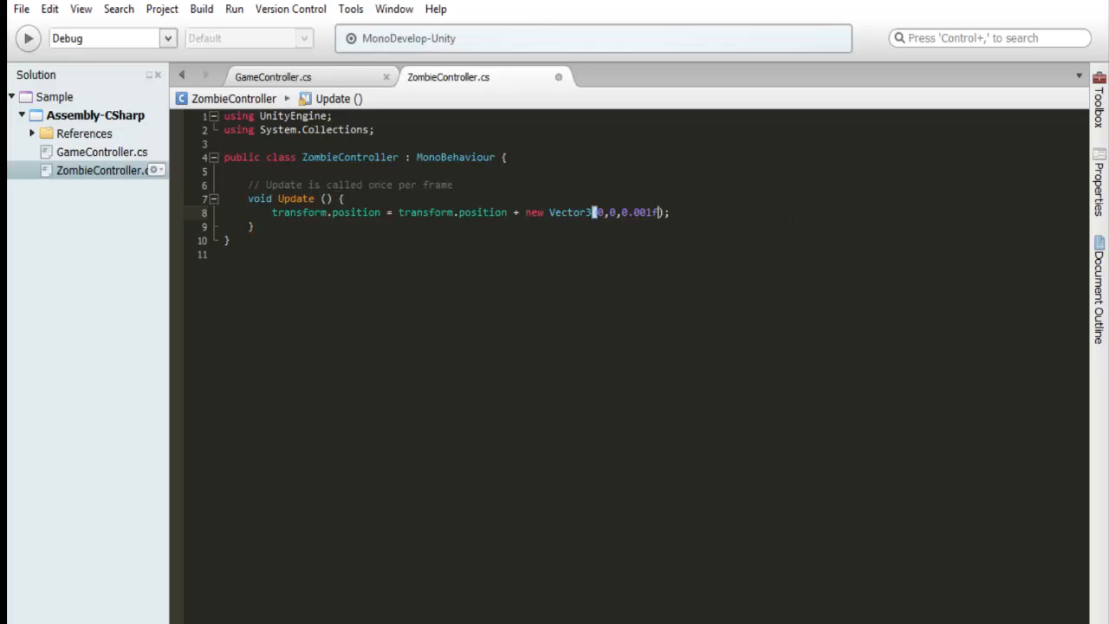
key(super+s)
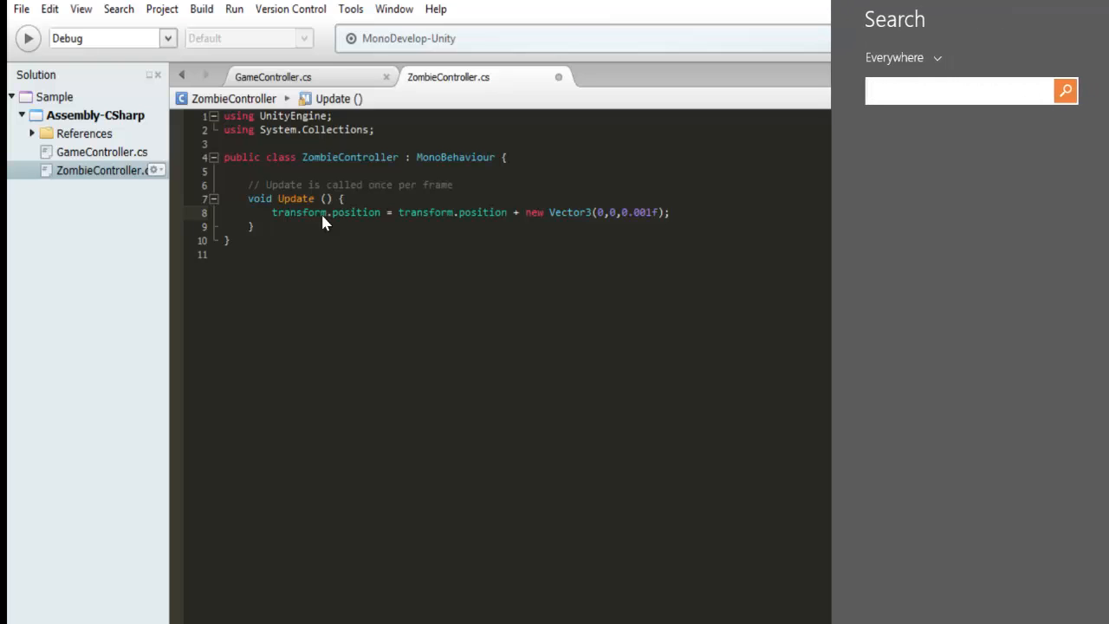
key(Escape)
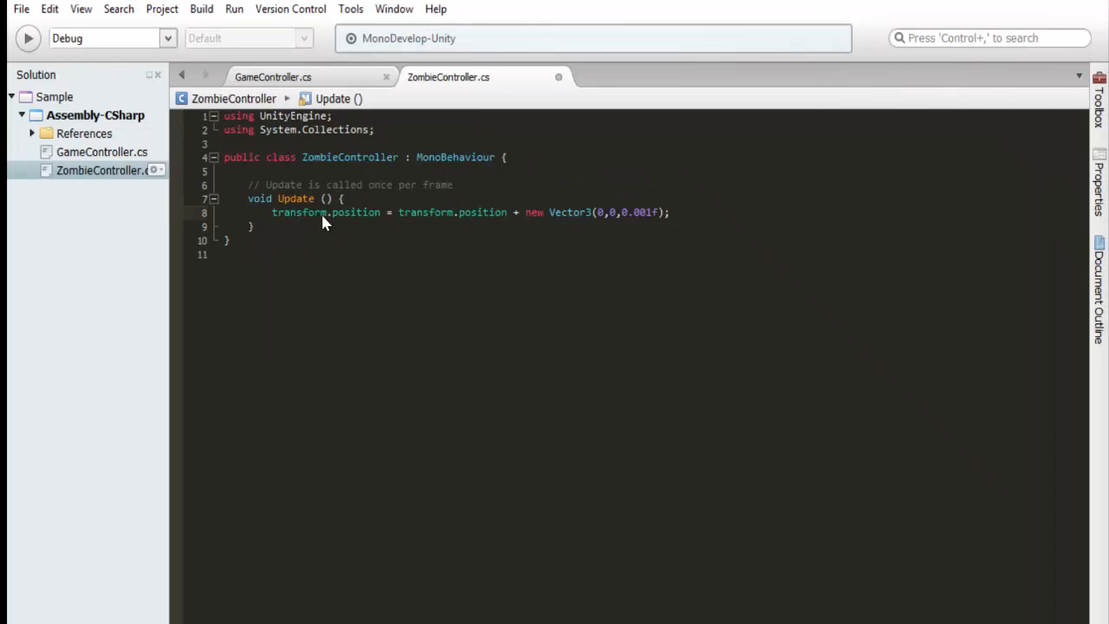
key(ctrl+s)
Switch to Unity, play the scene, check the zombie's movement direction in the Game and Scene views, and stop playback
key(alt+Tab)
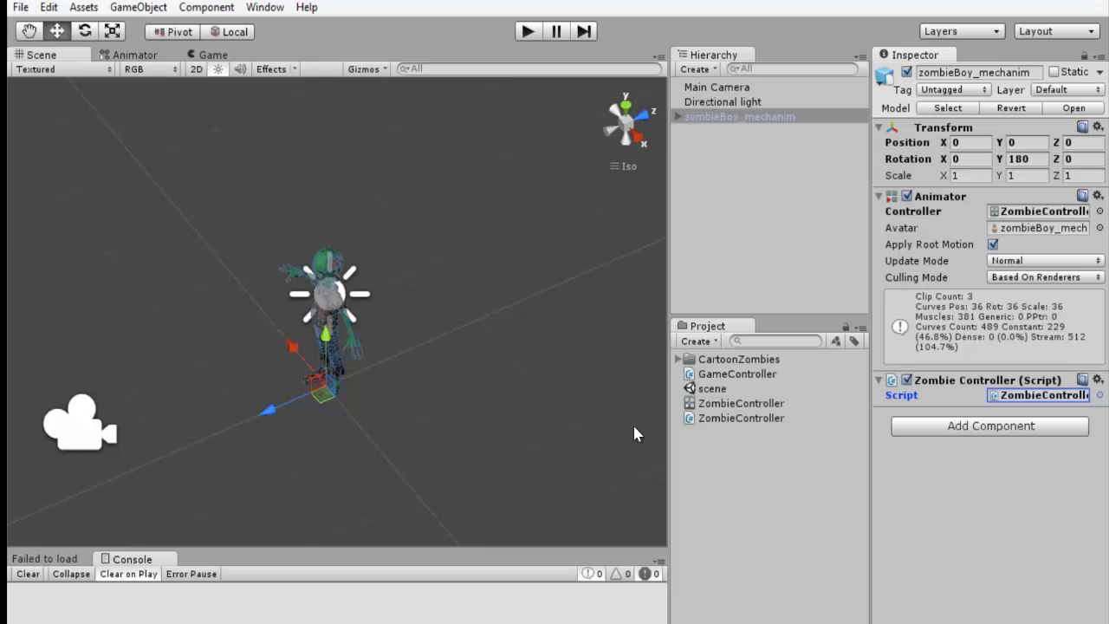
click(526, 33)
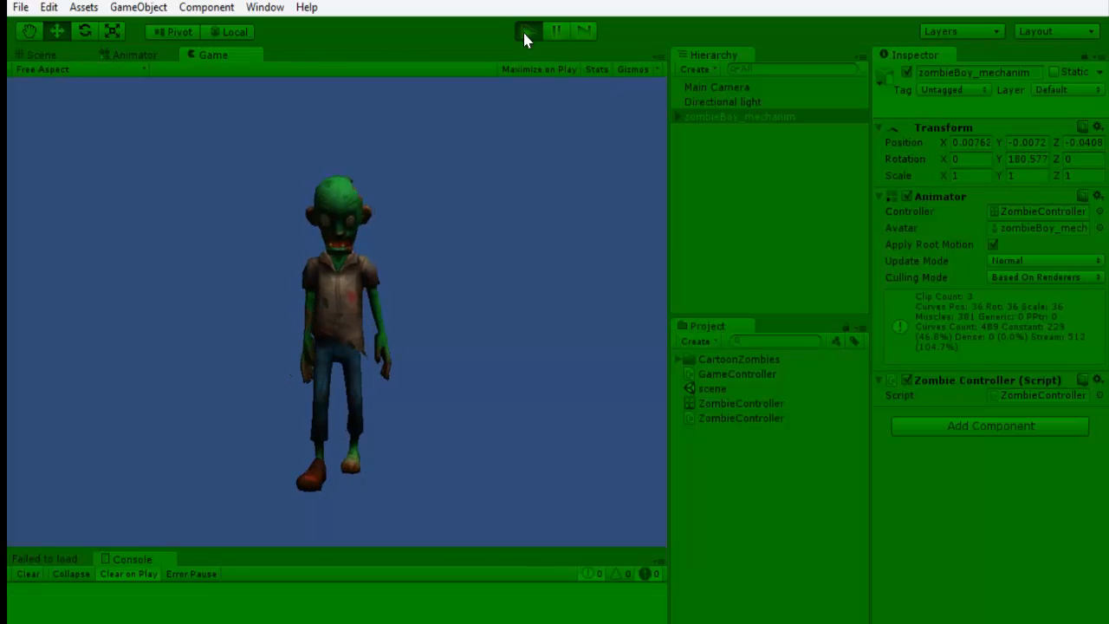
click(42, 55)
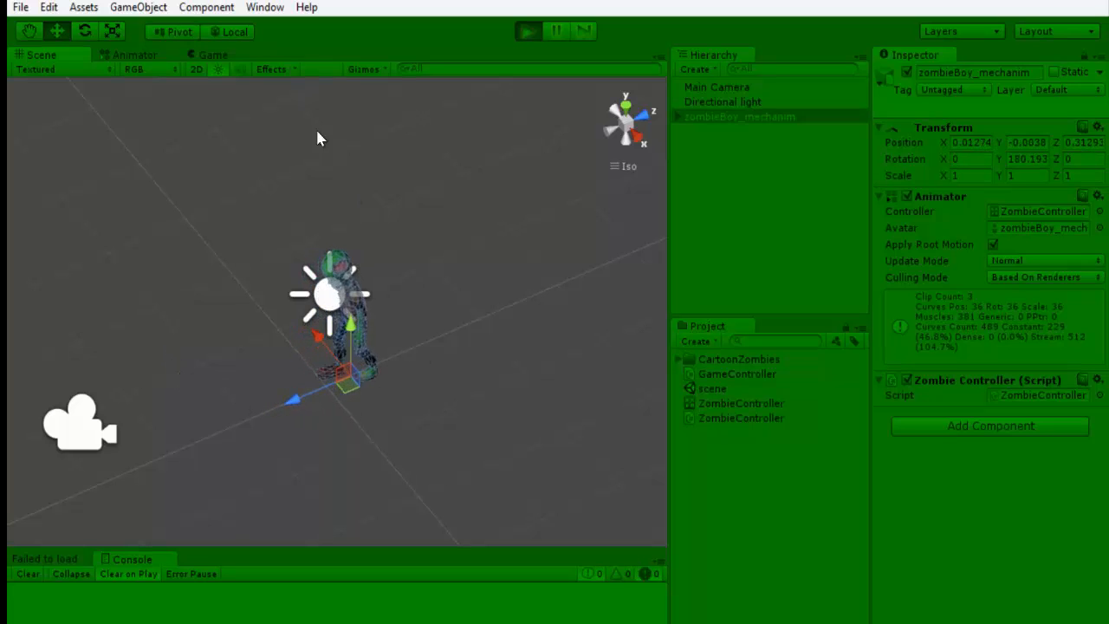
click(213, 55)
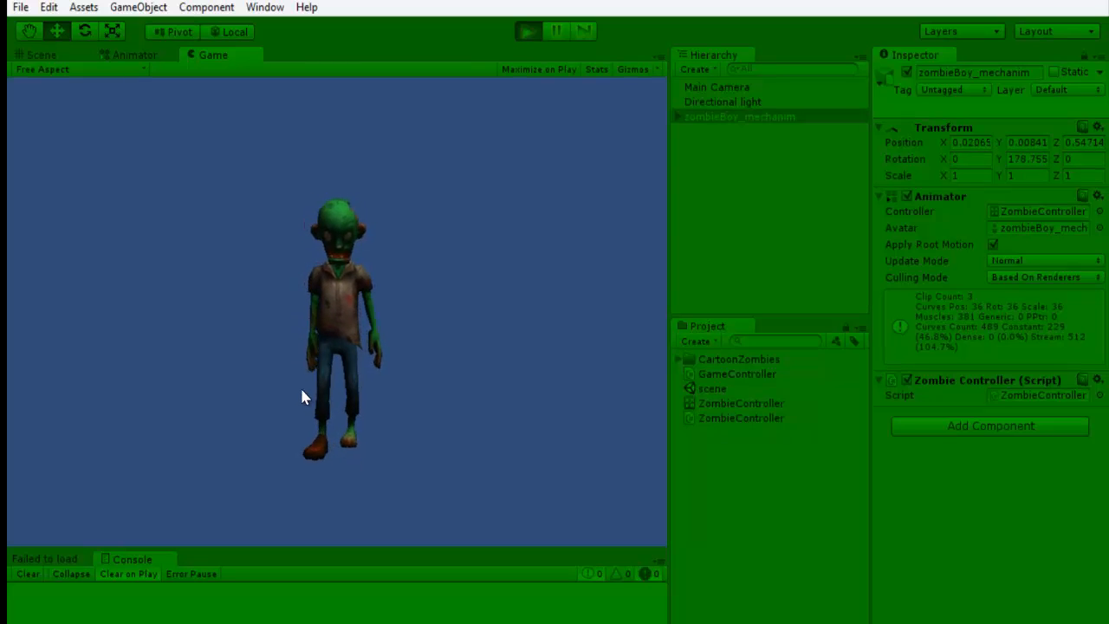
click(42, 55)
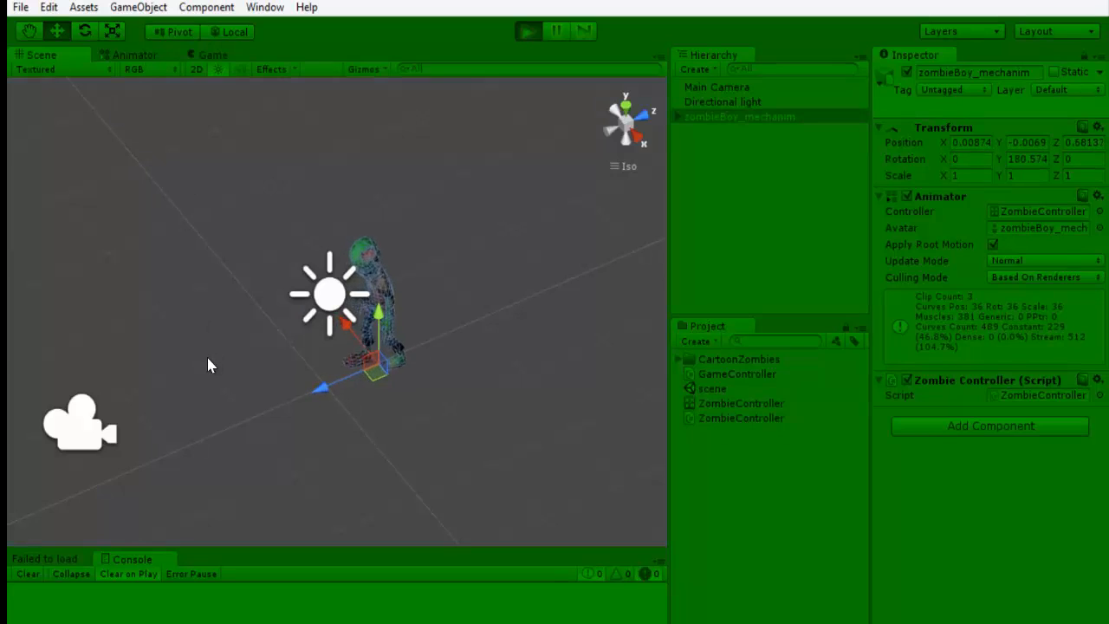
alt+drag(201, 369, 237, 467)
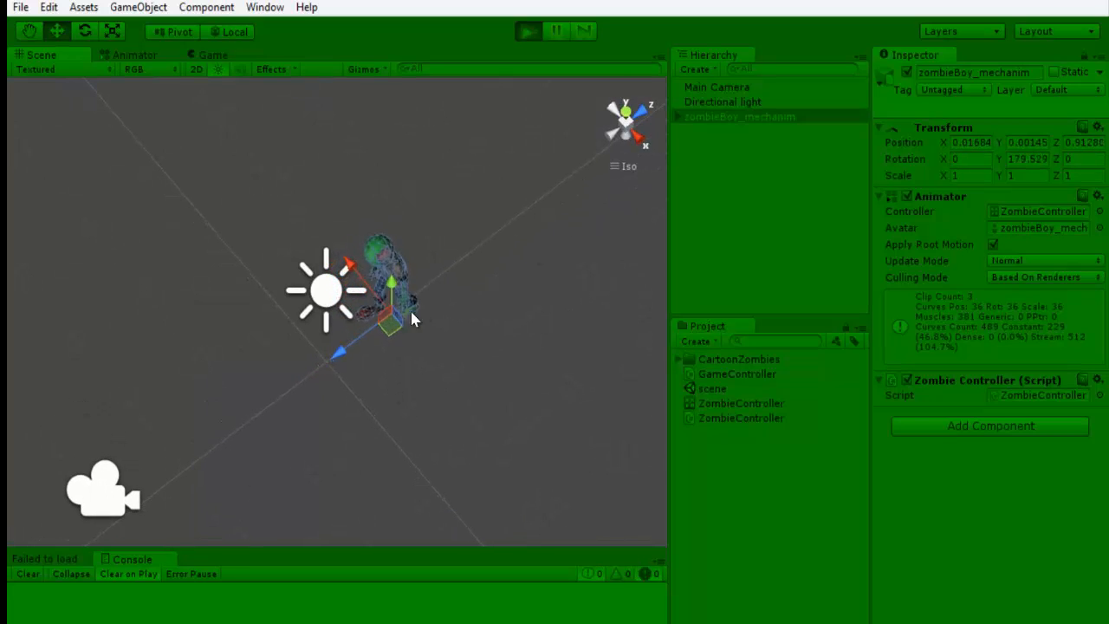
click(526, 32)
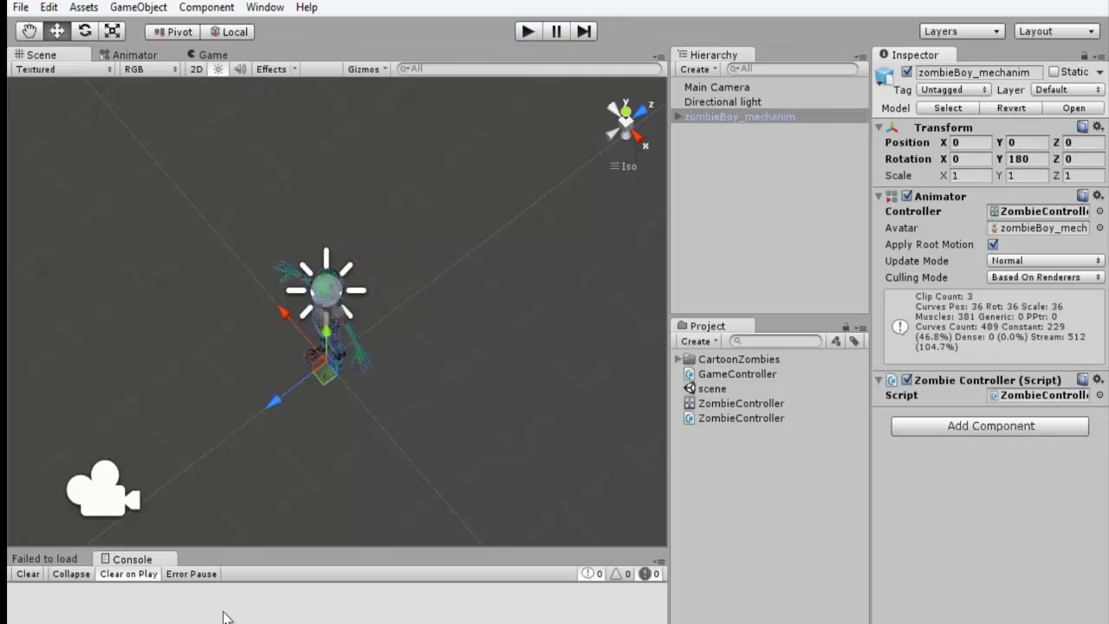
Switch to the code editor, change the Vector3 z value in Update to -0.001f and save the script
key(alt+Tab)
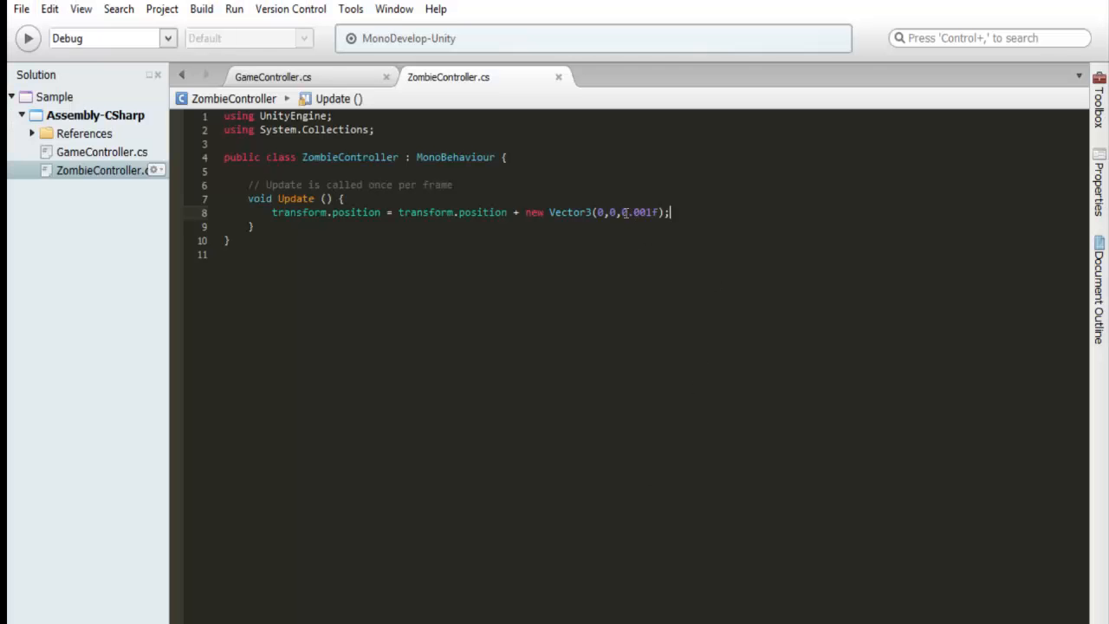
text(-)
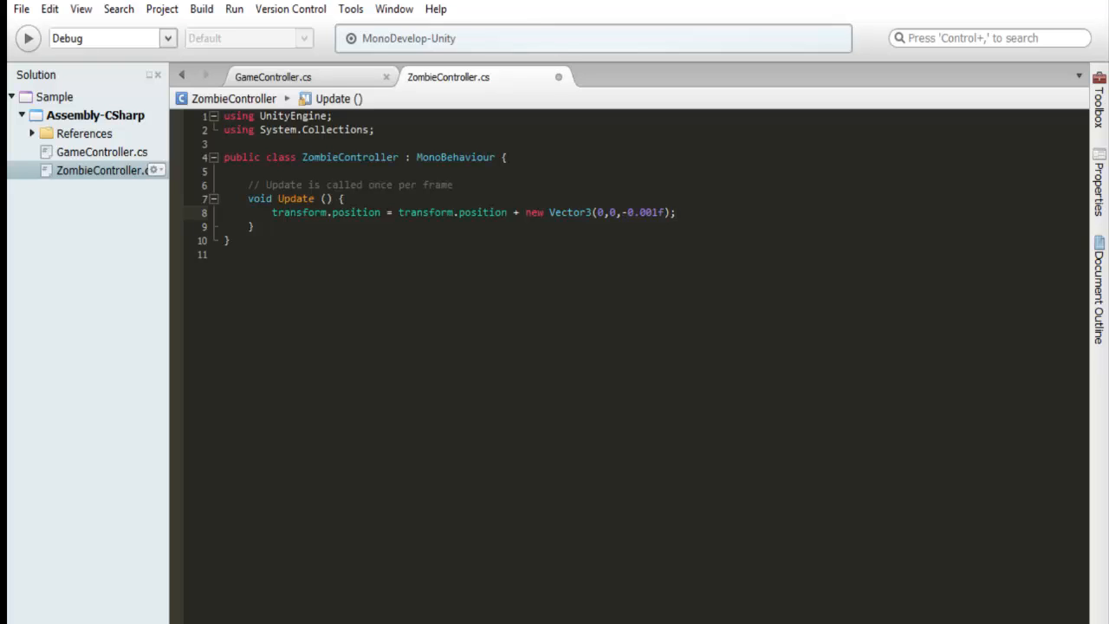
key(ctrl+s)
Switch to Unity, play the scene again, compare the zombie's movement in the Game and Scene views, and stop playback
key(alt+Tab)
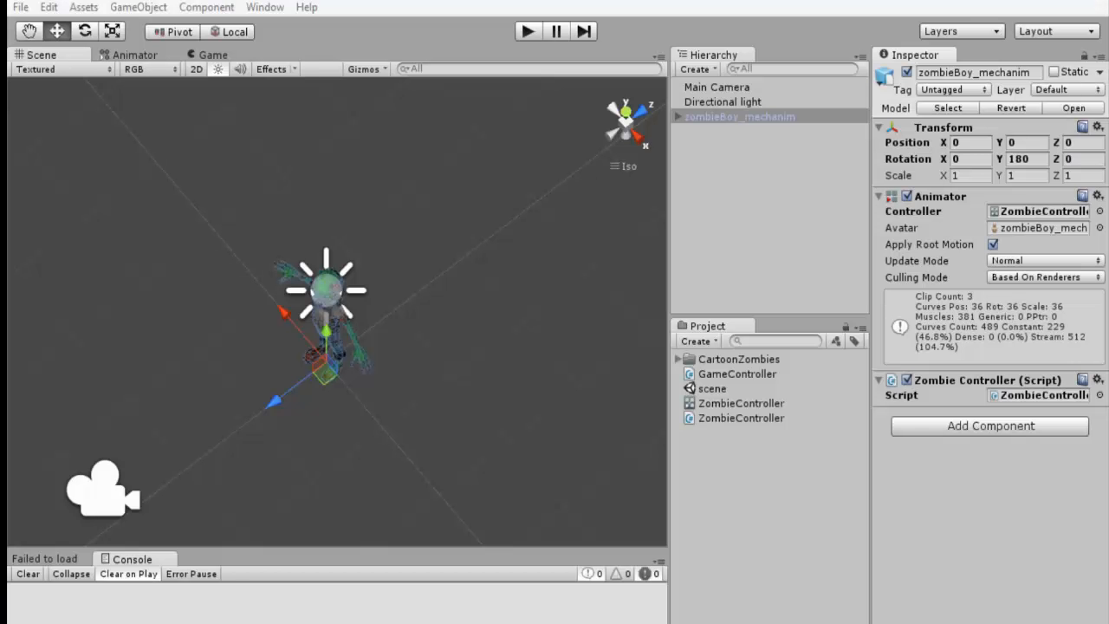
click(526, 34)
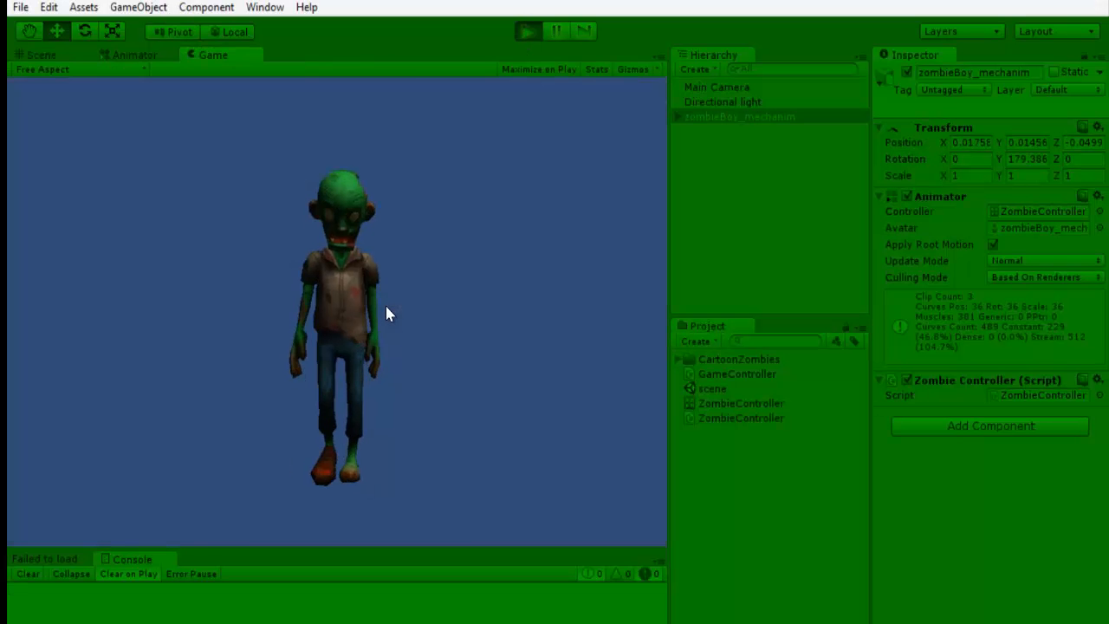
click(52, 54)
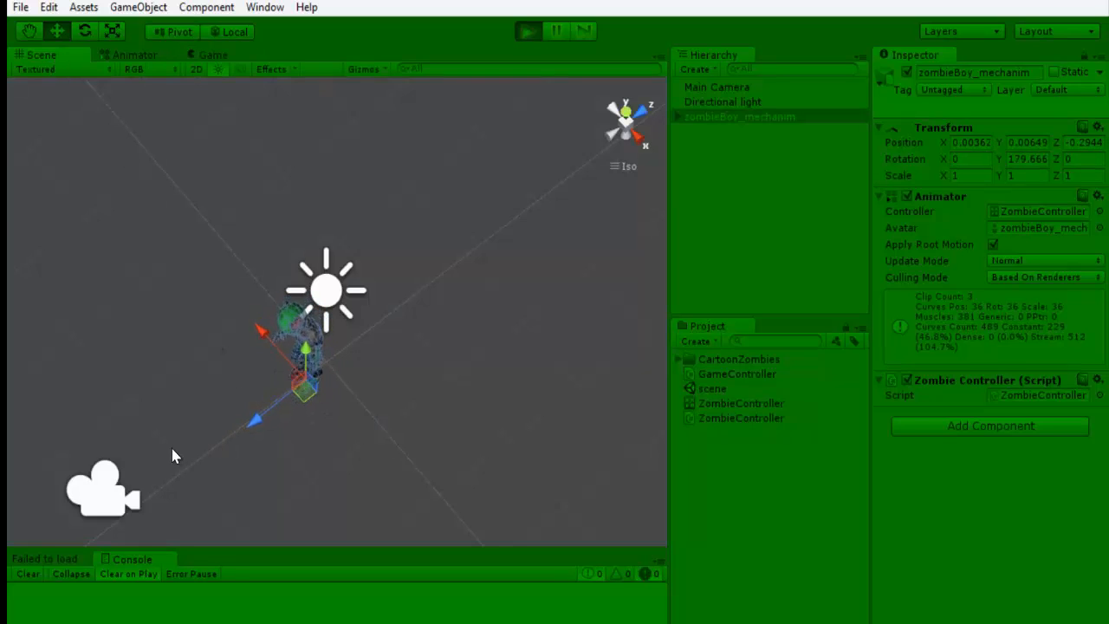
click(211, 57)
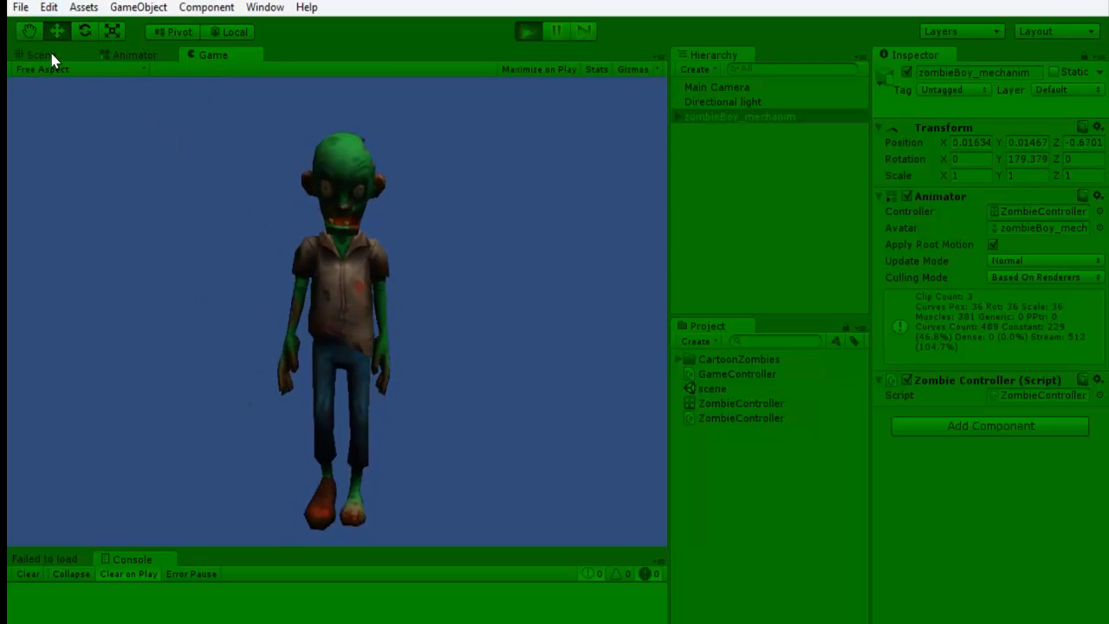
click(528, 30)
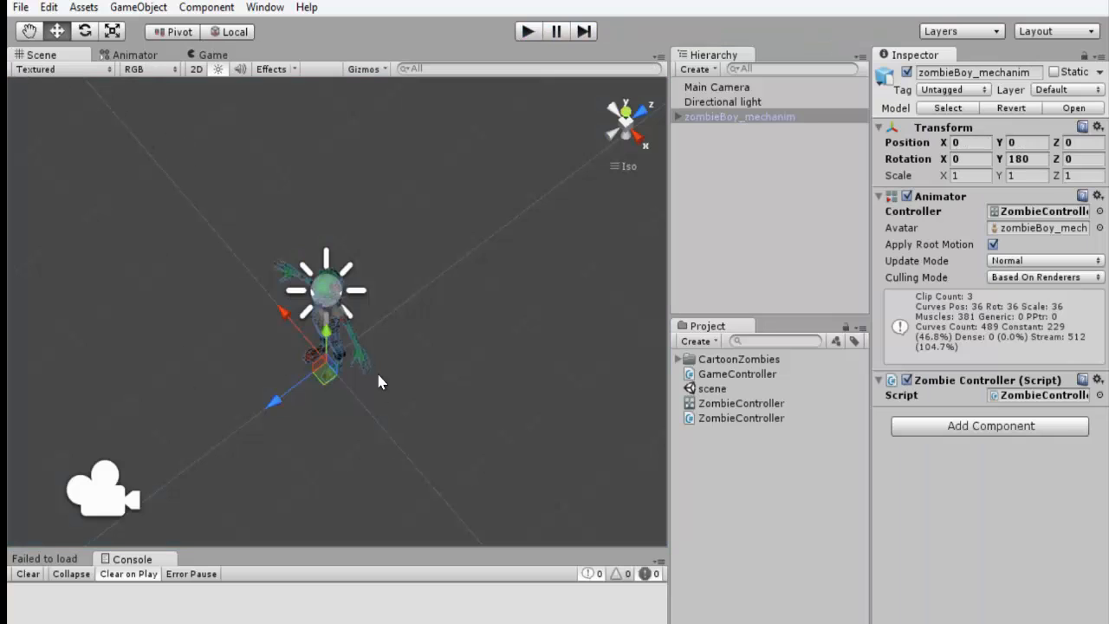
Open the zombie's animator graph and examine the settings and transitions of the idle, Walk and Hit states
alt+drag(378, 381, 358, 224)
click(145, 55)
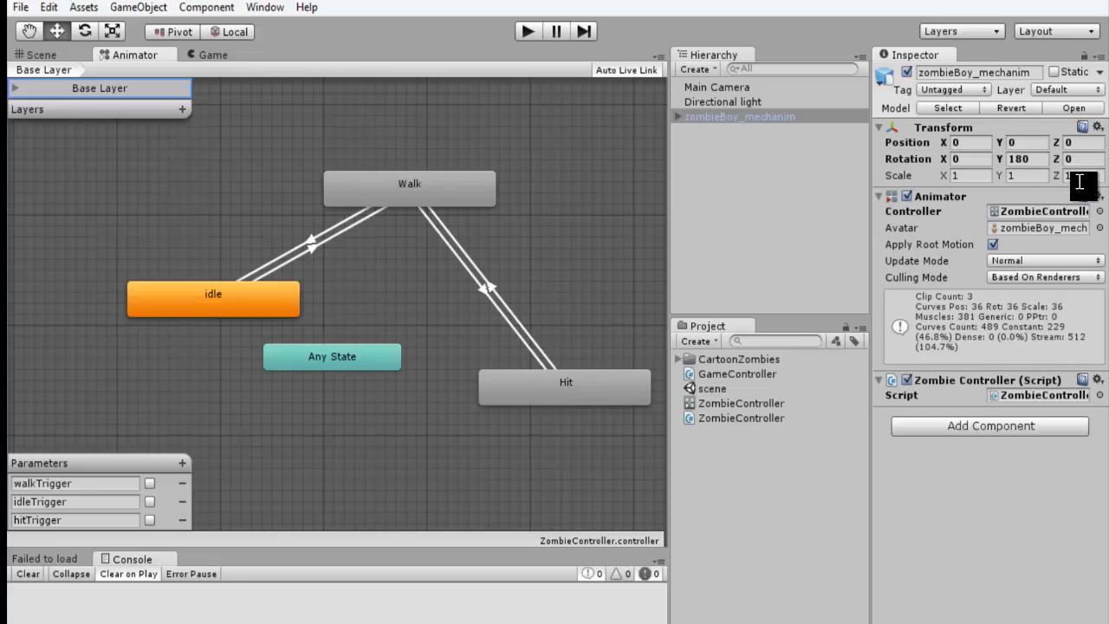
click(231, 312)
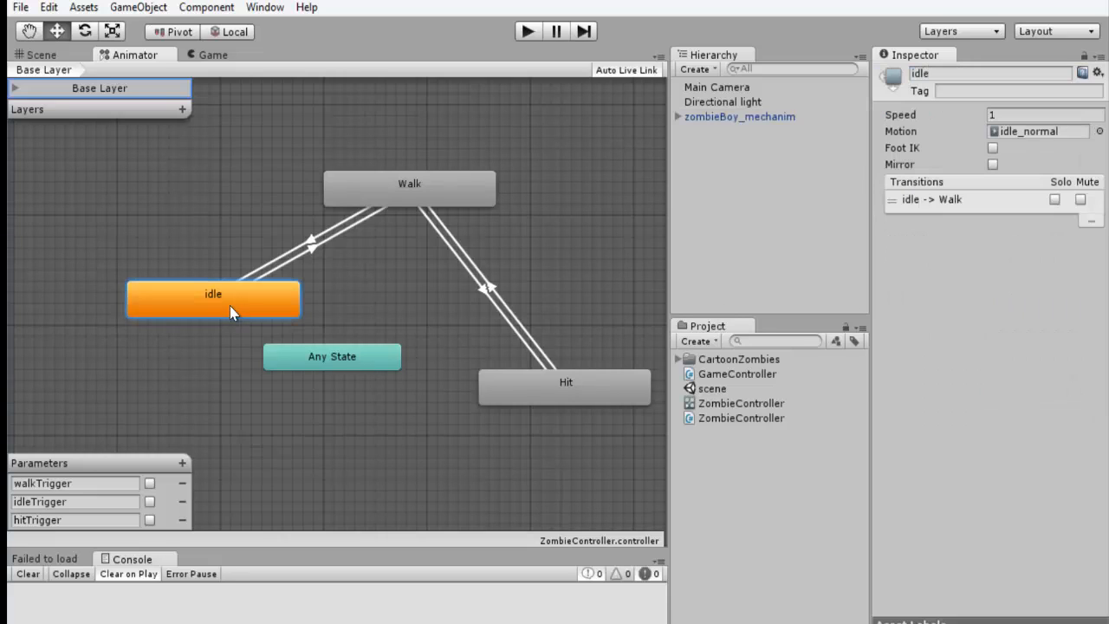
click(400, 202)
click(531, 382)
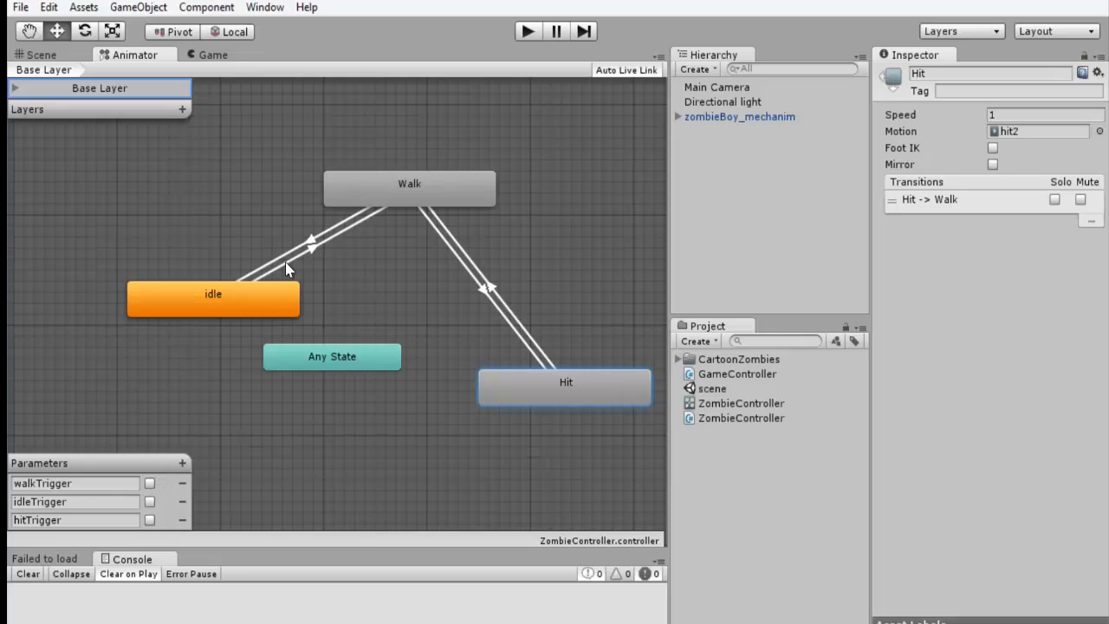
click(235, 301)
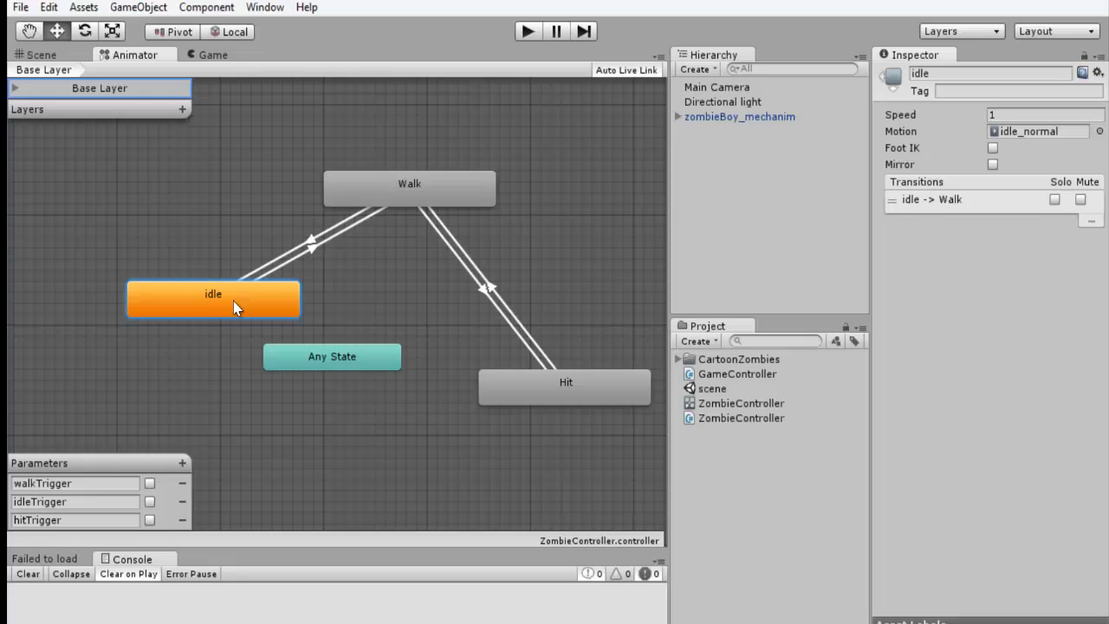
click(386, 198)
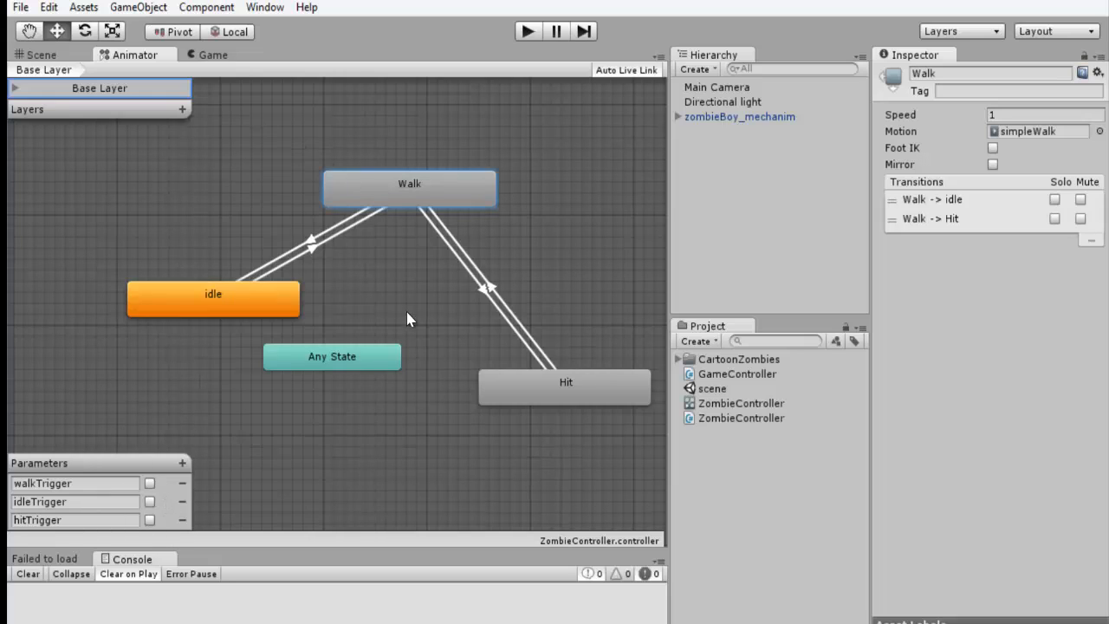
Switch to the code editor and review the SetTrigger calls in GameController.cs and the transform.position line in ZombieController.cs
mouse_move(360, 622)
click(373, 589)
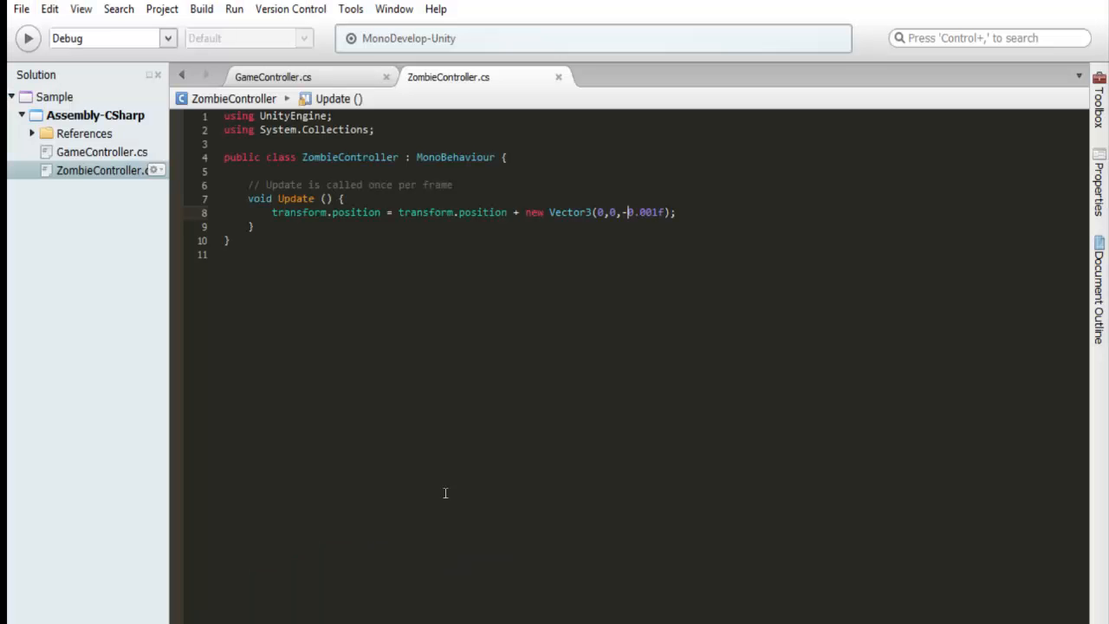
click(273, 77)
drag(459, 240, 272, 239)
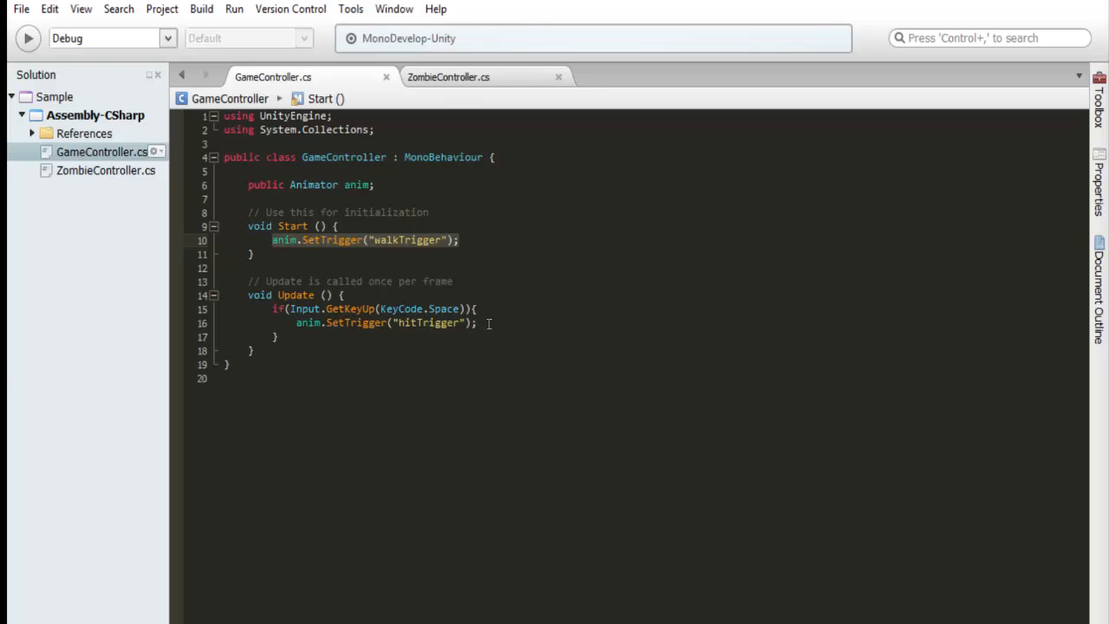
drag(490, 324, 296, 323)
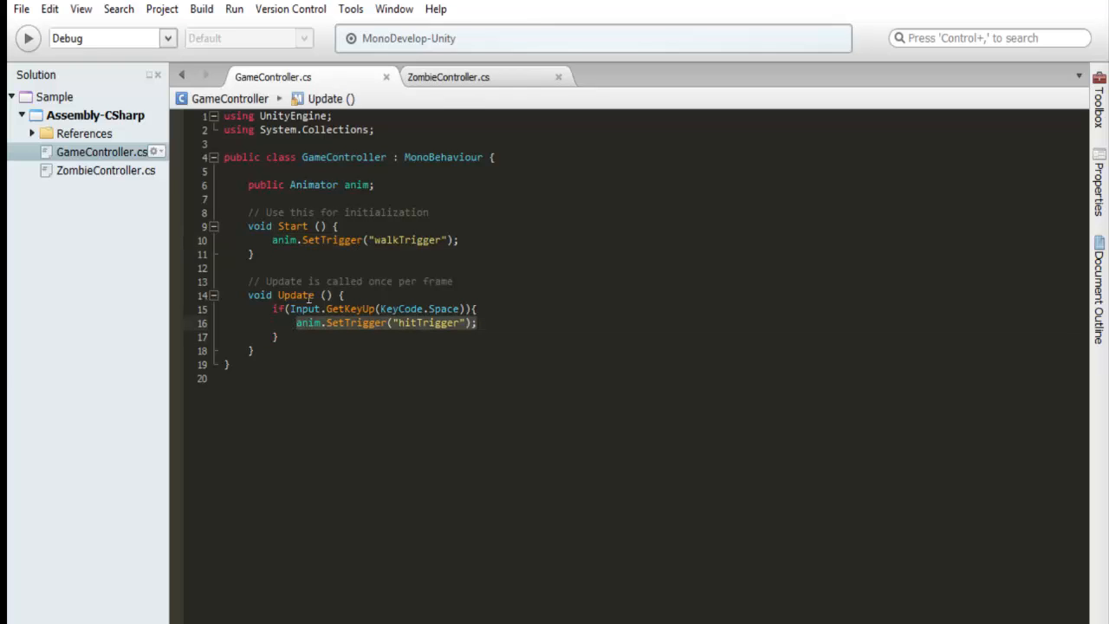
click(367, 194)
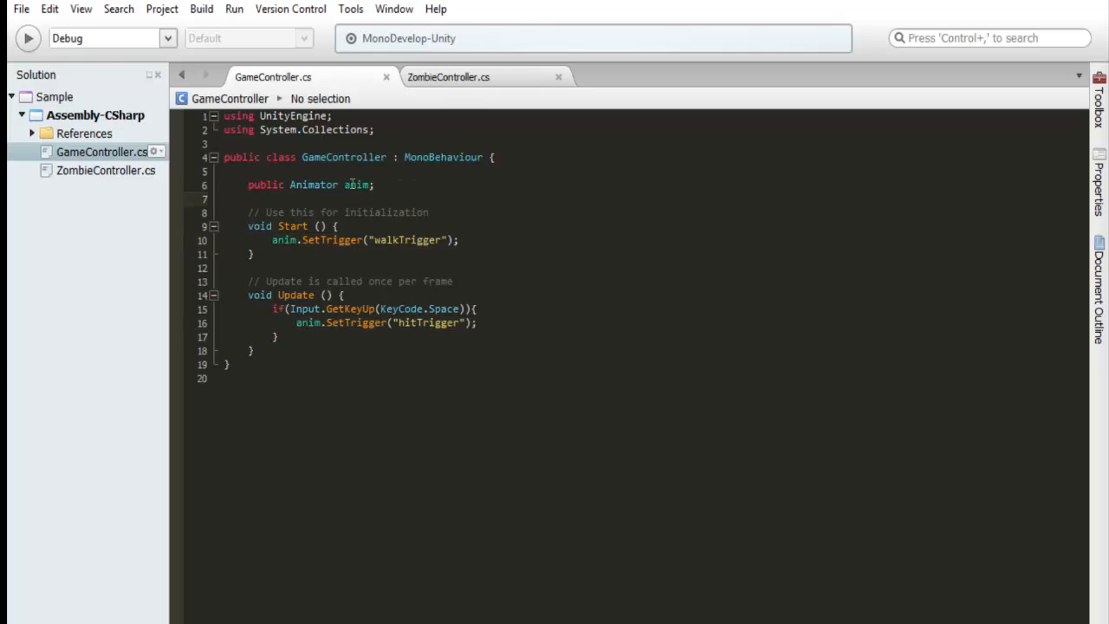
click(442, 75)
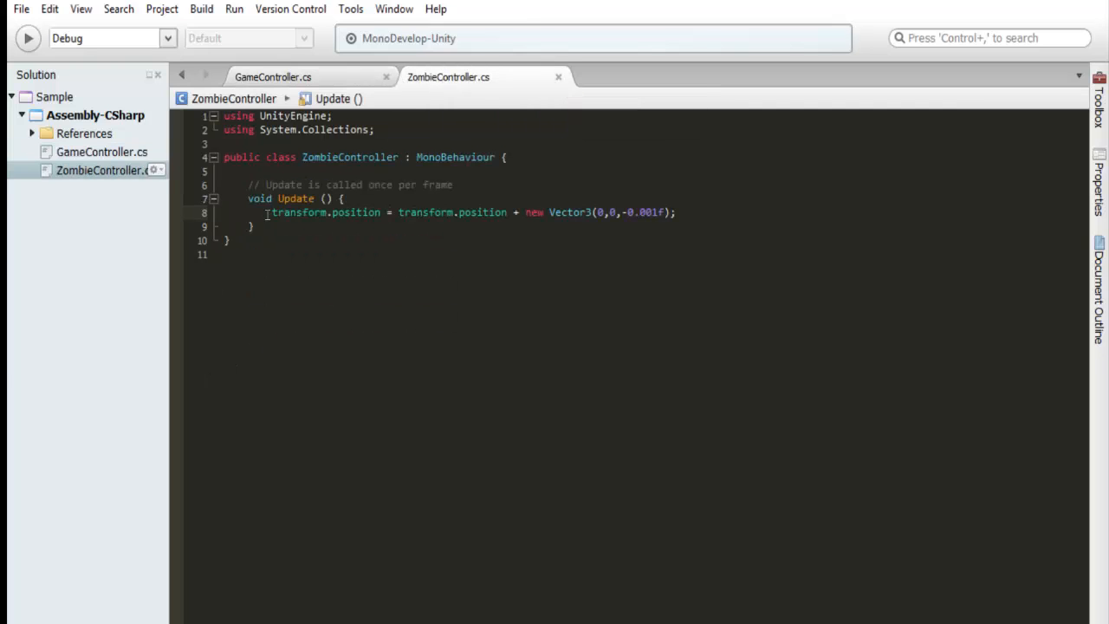
drag(271, 212, 690, 209)
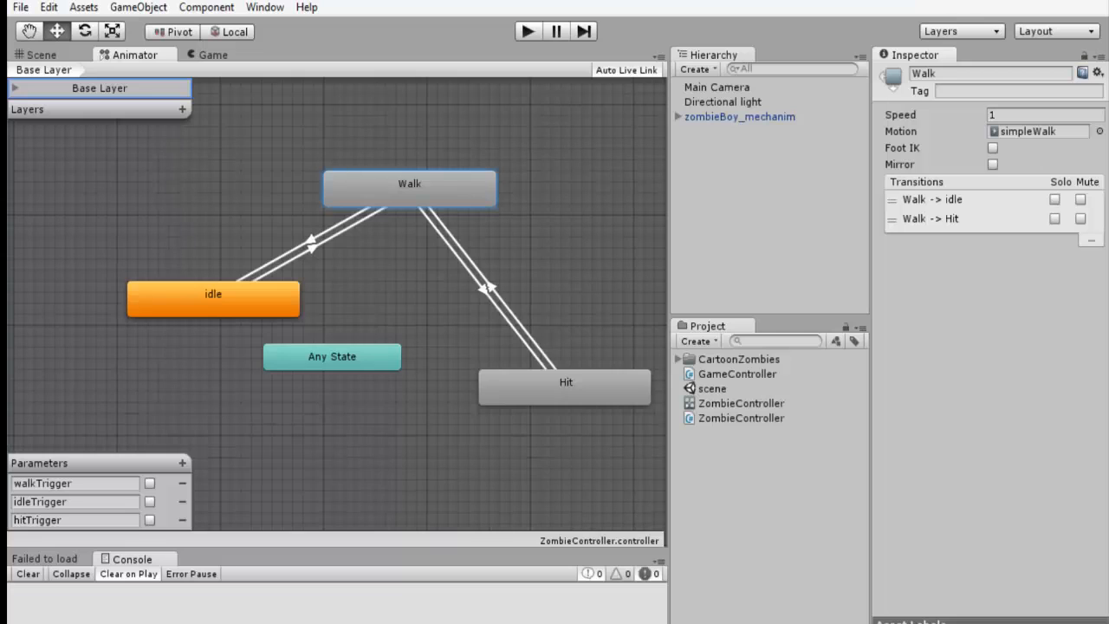
Switch to Unity, play the scene, retry the file move, compare the zombie's movement in the Scene and Game views, and stop playback
click(527, 31)
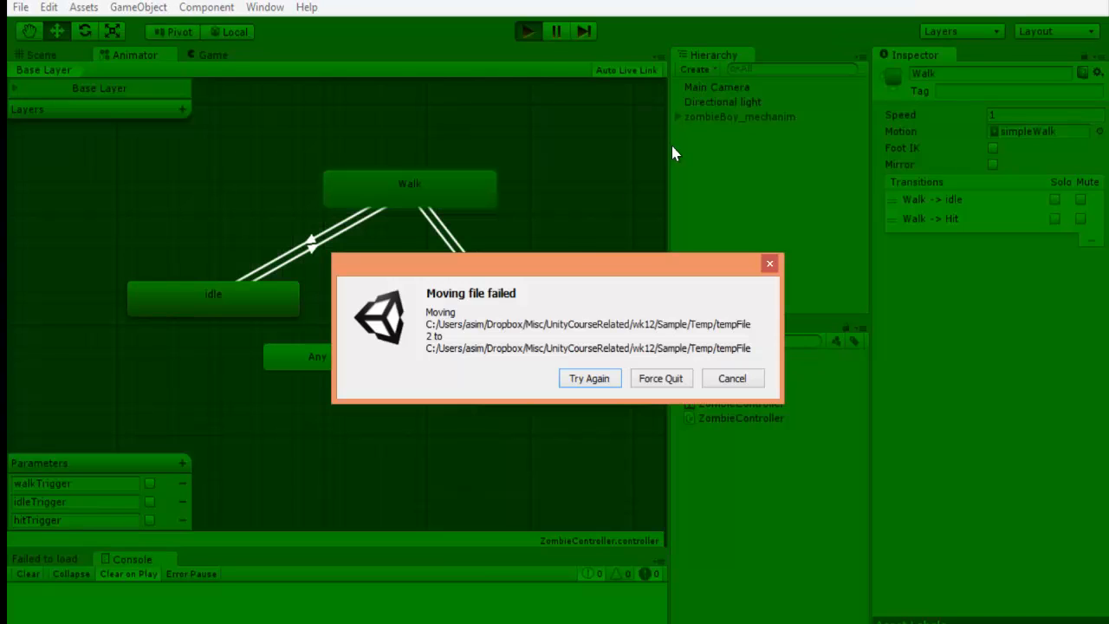
click(597, 378)
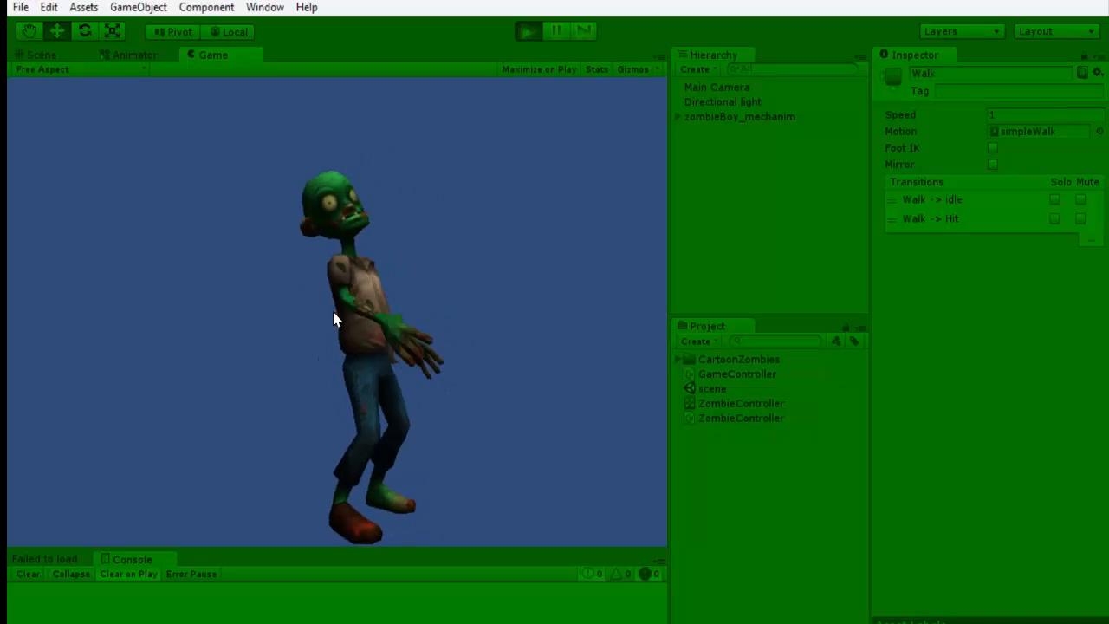
click(43, 55)
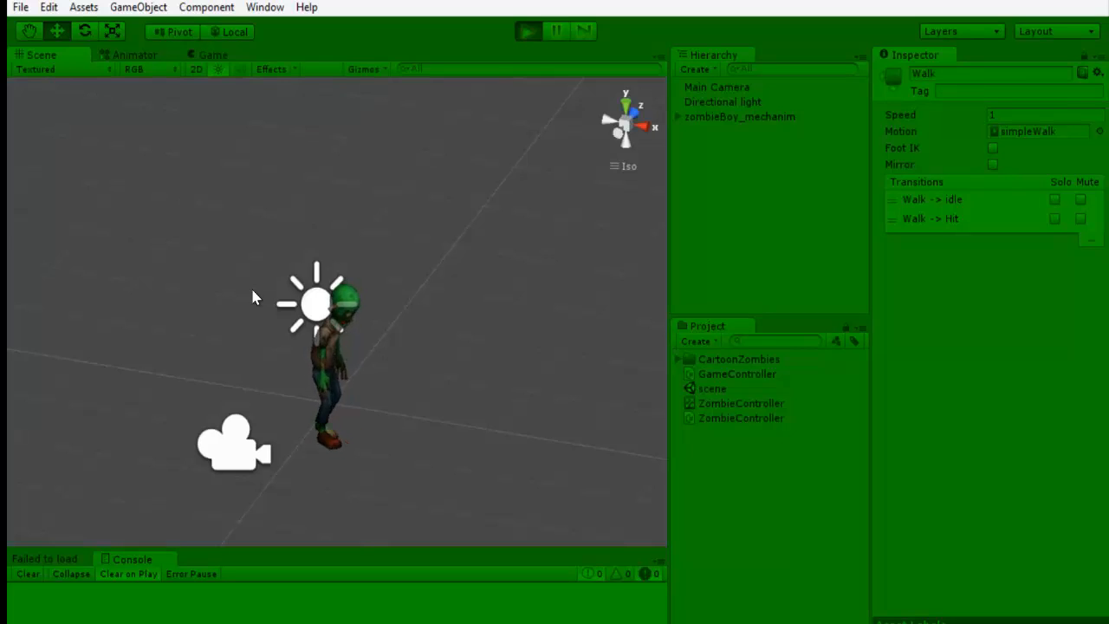
click(220, 55)
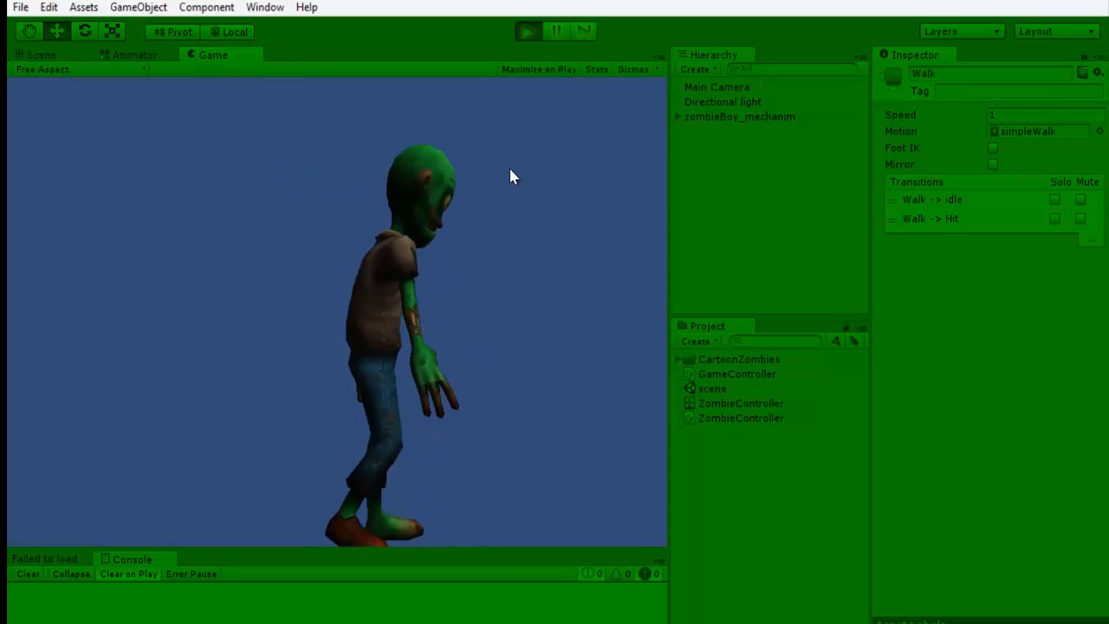
click(527, 31)
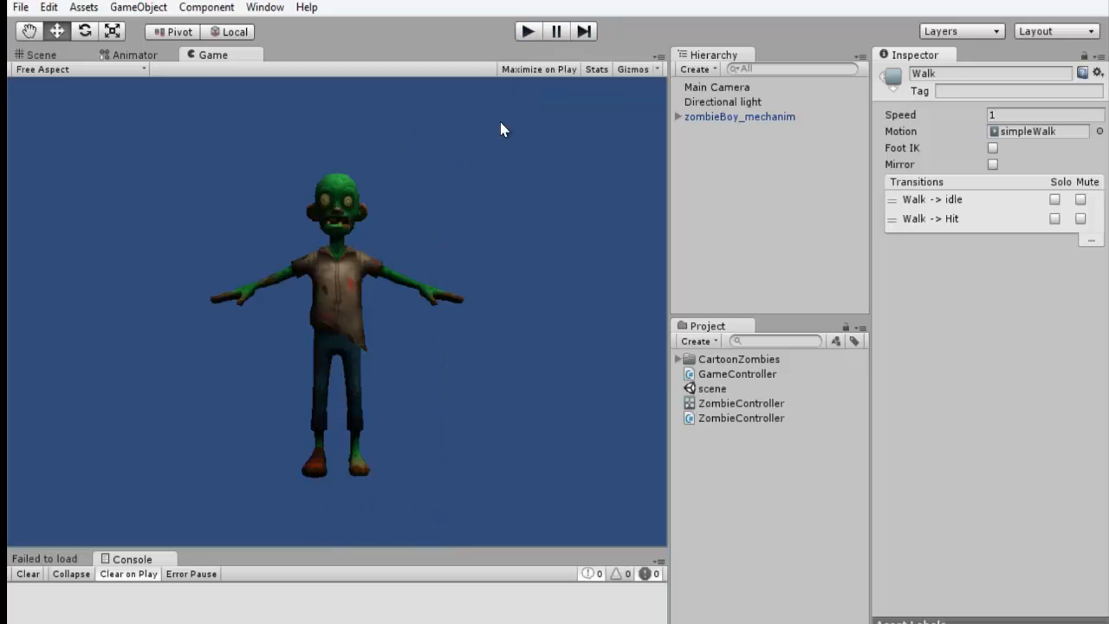
Inspect the zombieBoy_mechanim components, the ZombieController animator asset and the CartoonZombies models, and return to the animator graph
click(747, 118)
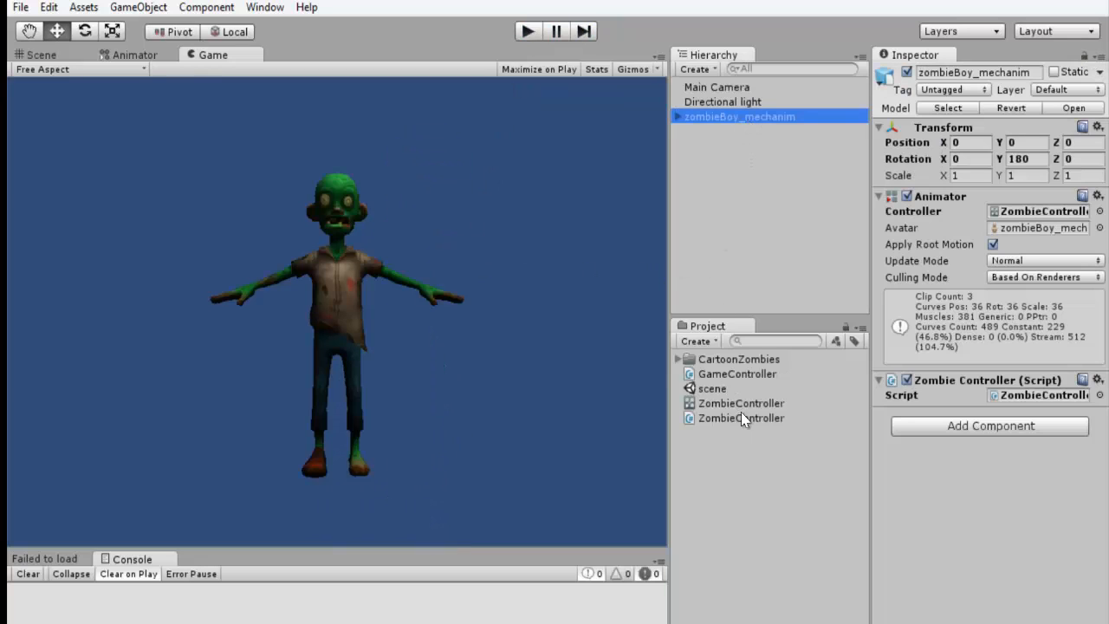
click(741, 403)
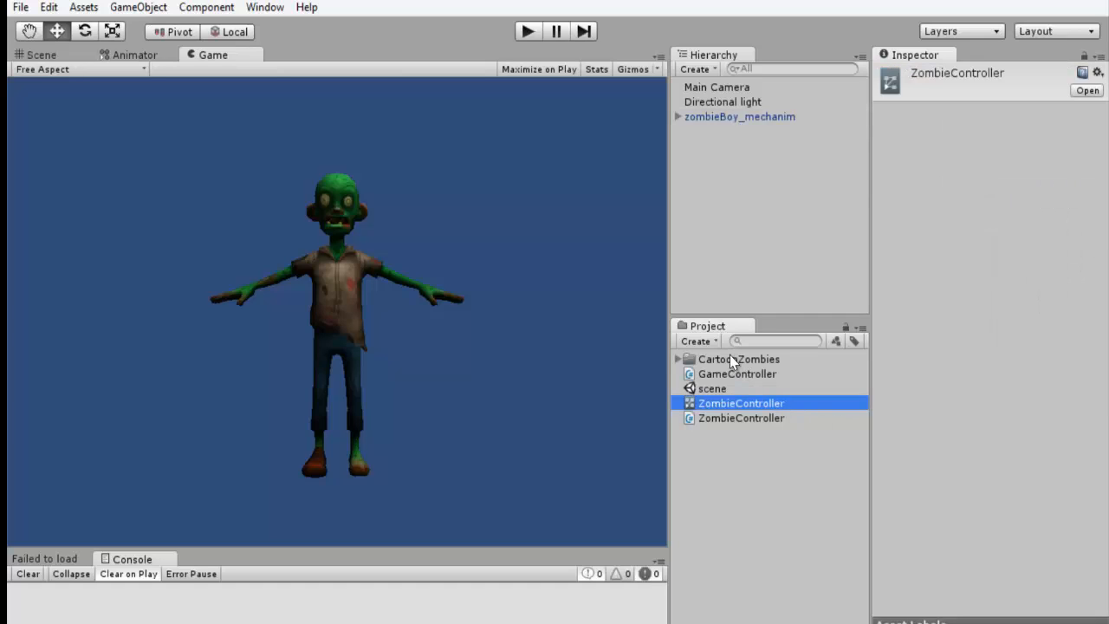
click(677, 360)
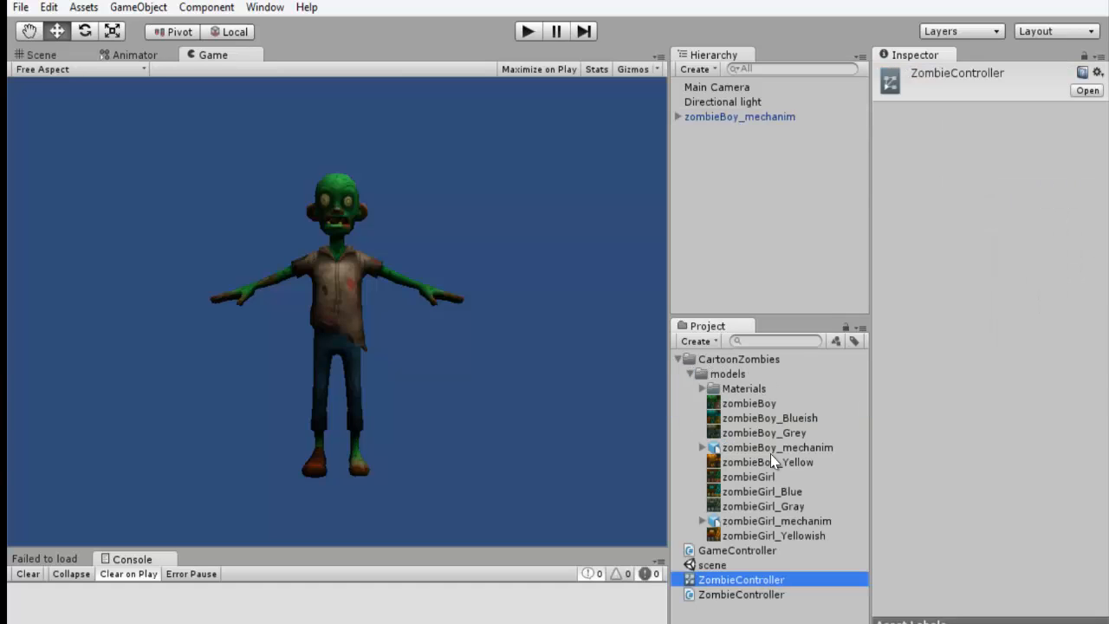
click(679, 359)
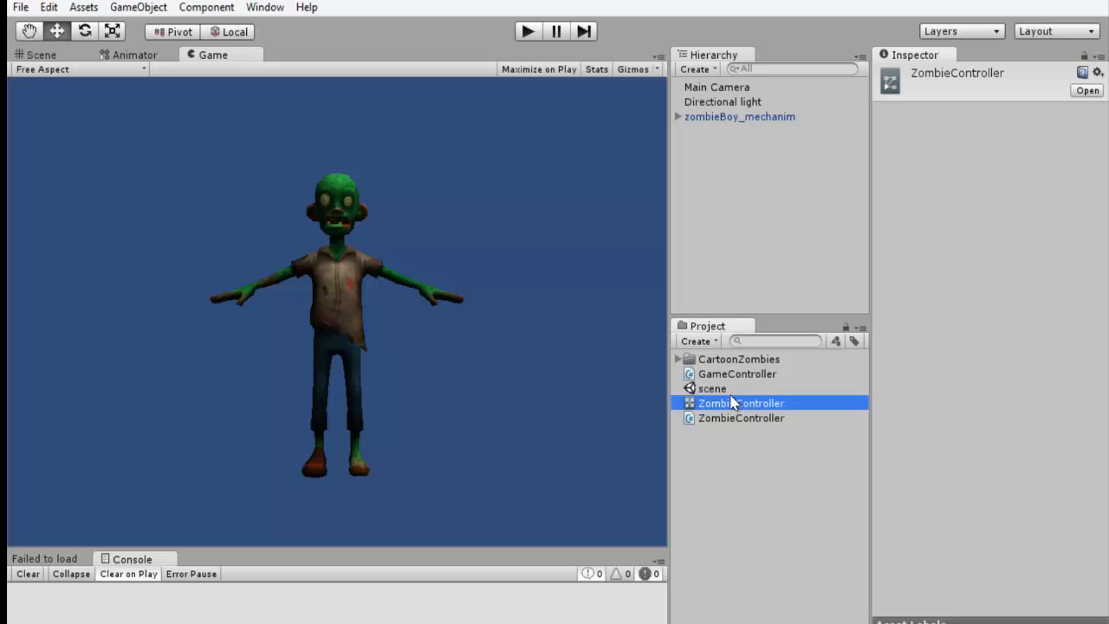
click(140, 54)
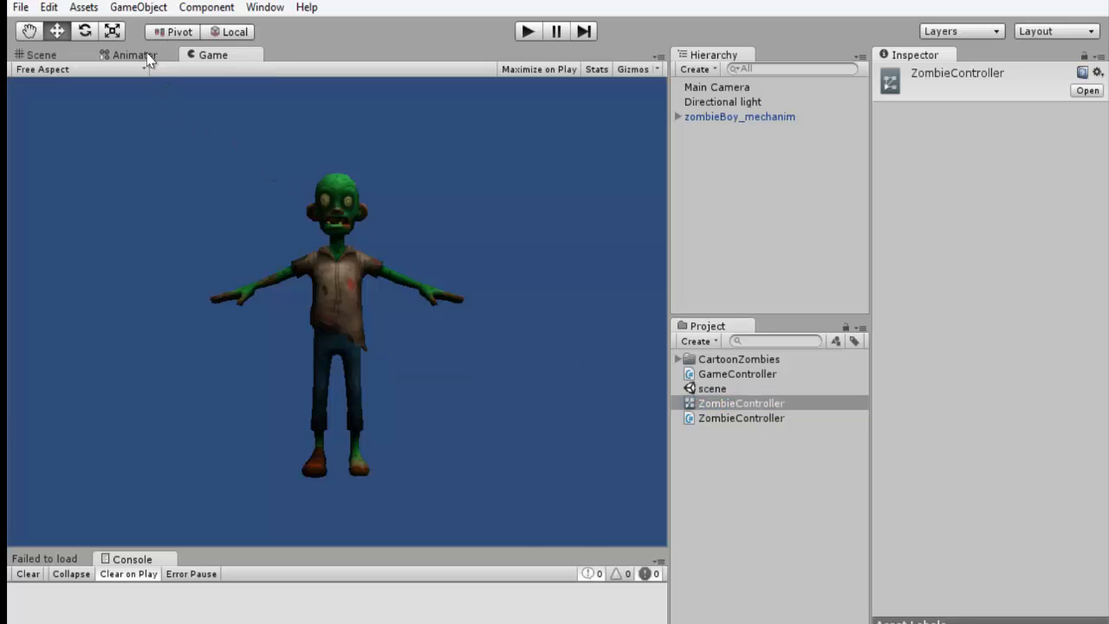